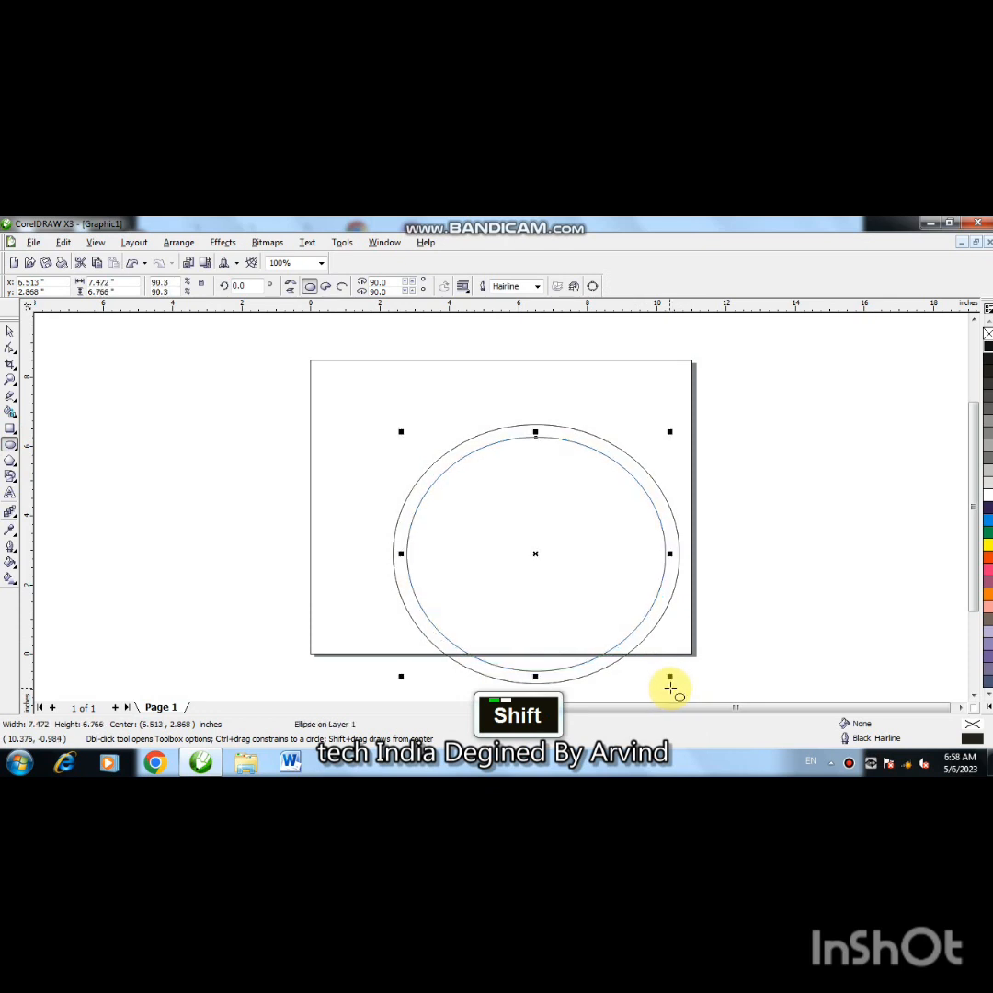
- Draw a horizontal Bezier line about 9.4 inches long across both ellipses and smart-fill the upper half of the ring black
left_click(11, 398)
left_click(55, 405)
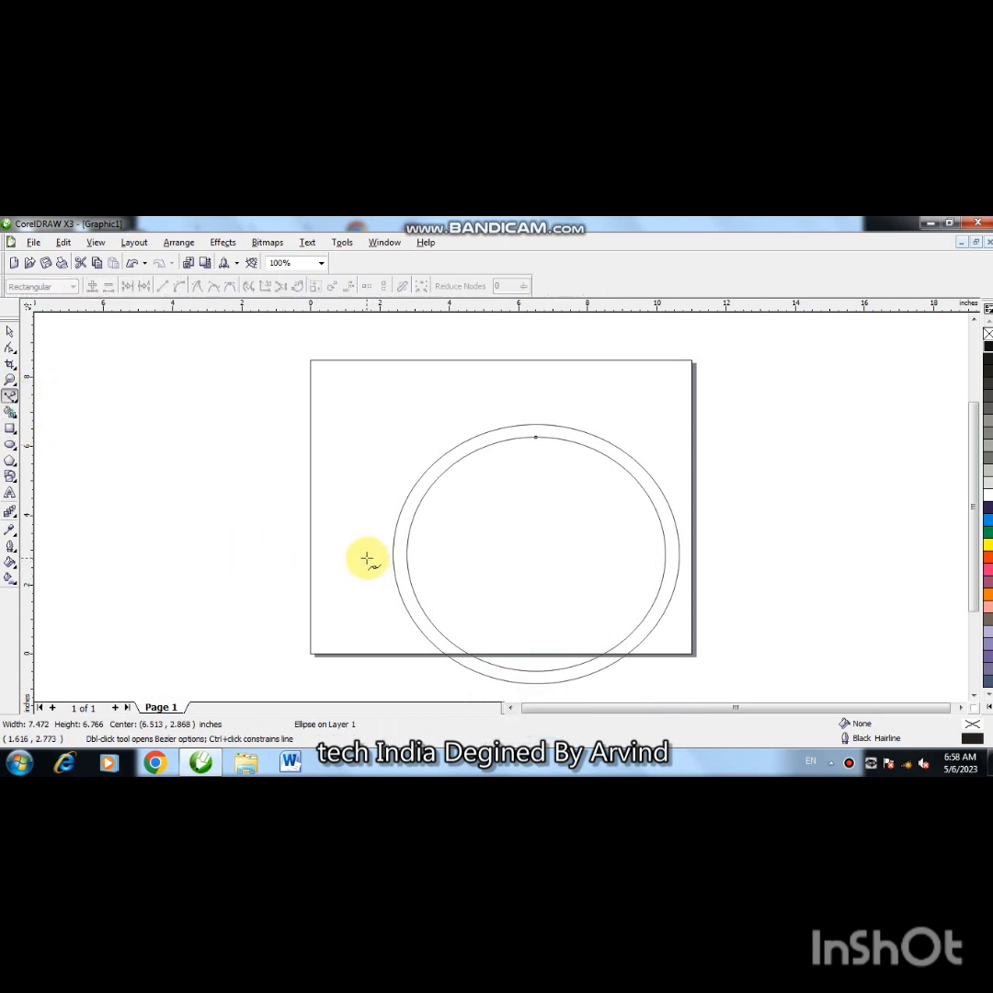
left_click(367, 559)
left_click(693, 559, "shift")
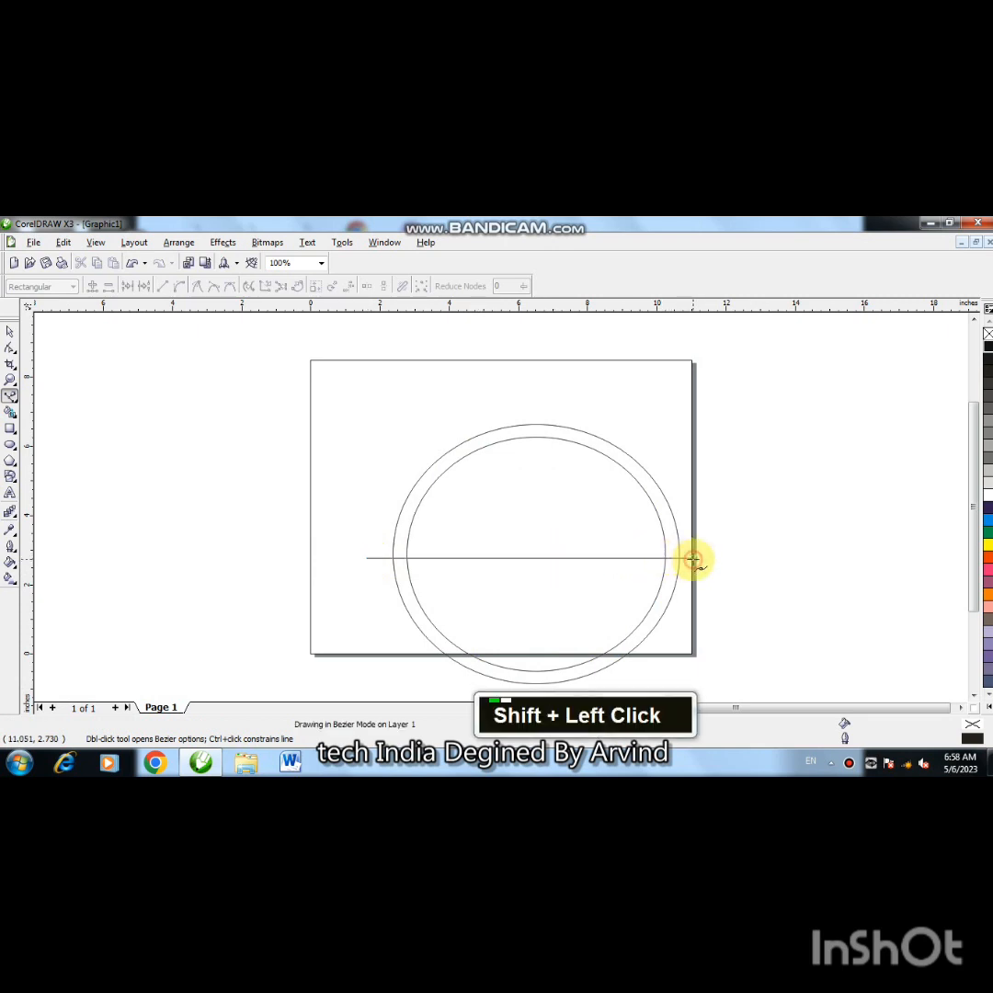
left_click(11, 415)
left_click(445, 462)
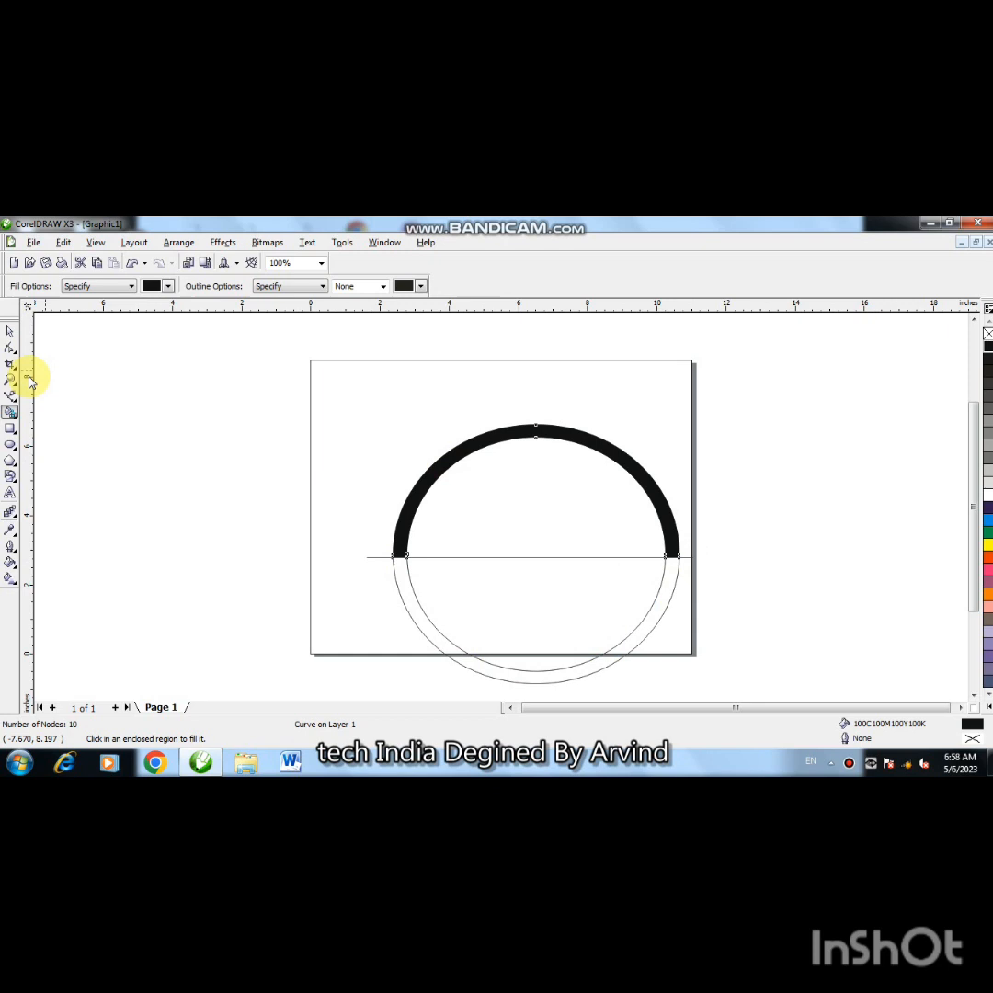
- Delete the horizontal line and both ellipses, and move the black arch to the upper middle of the page, centred at about 5.52, 5.56 inches
double_click(11, 333)
left_click(585, 557)
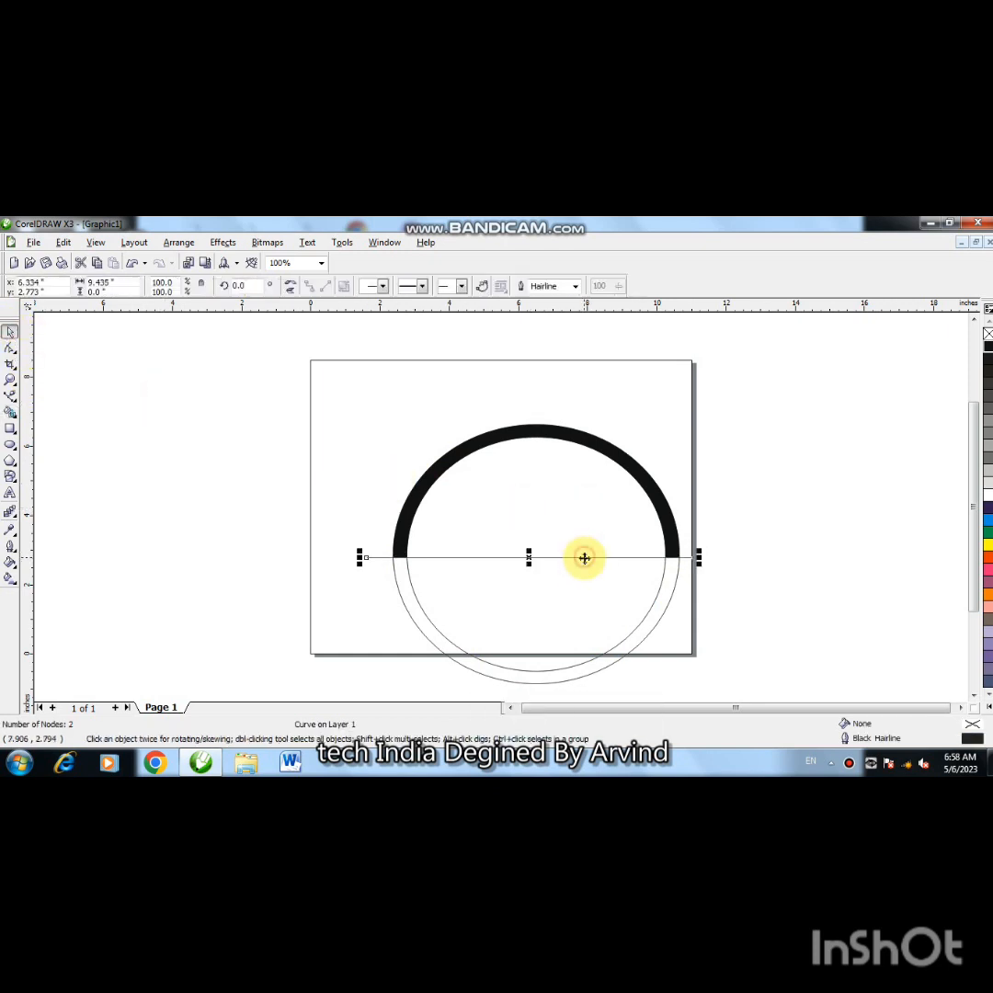
key("Delete")
left_click(662, 581)
key("Delete")
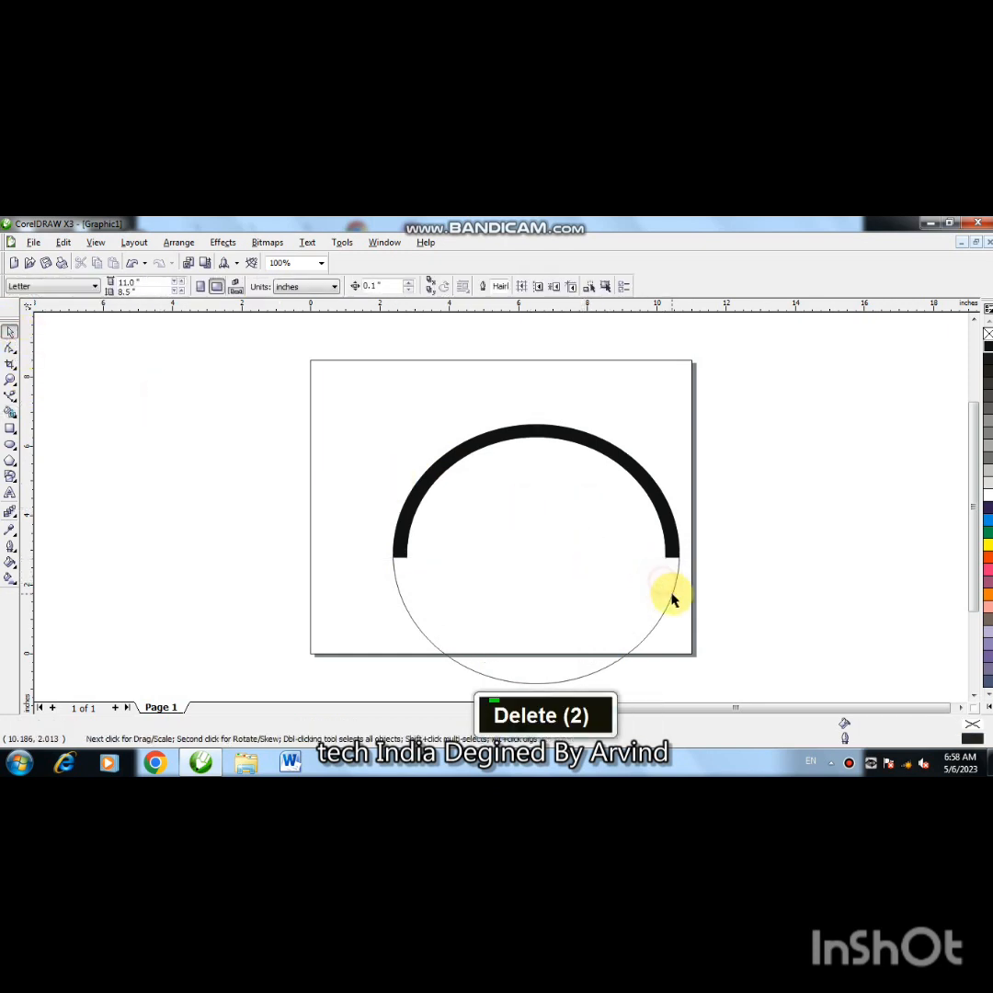
left_click(671, 592)
key("Delete")
left_click(578, 444)
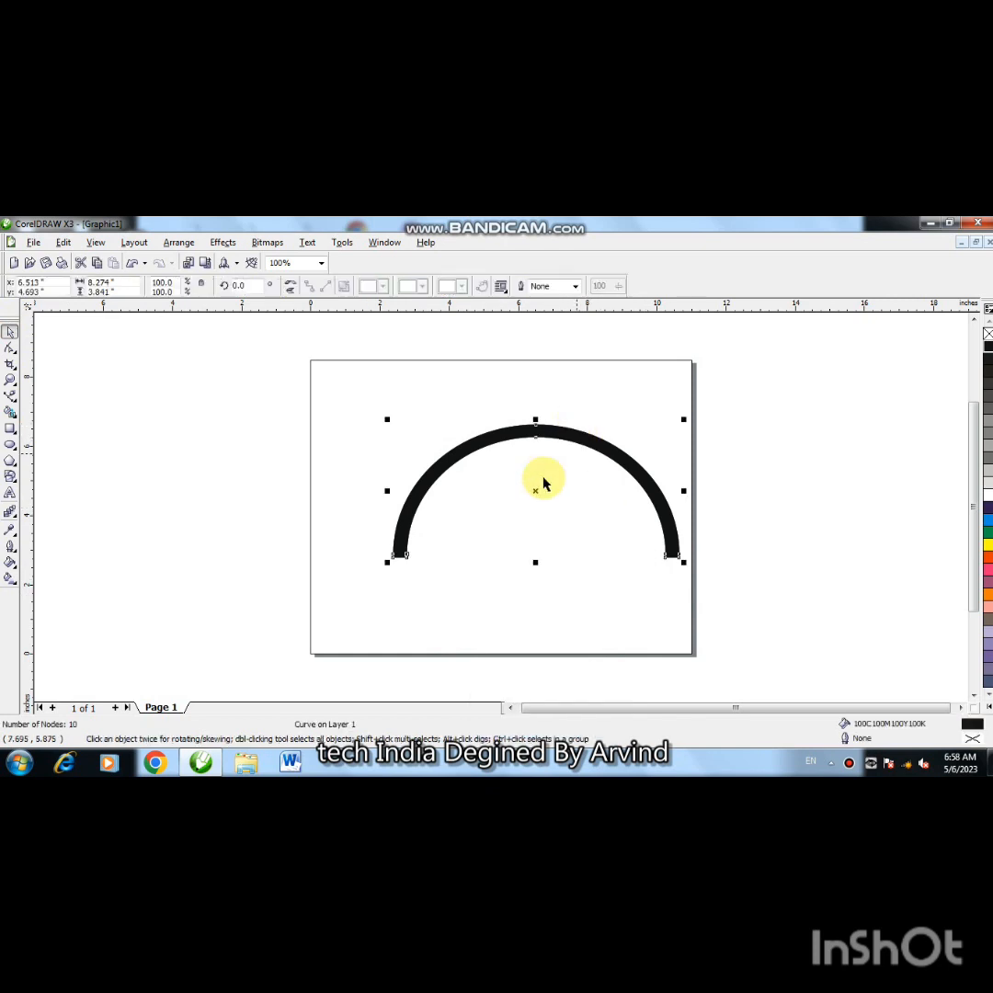
left_click_drag(539, 492, 503, 456)
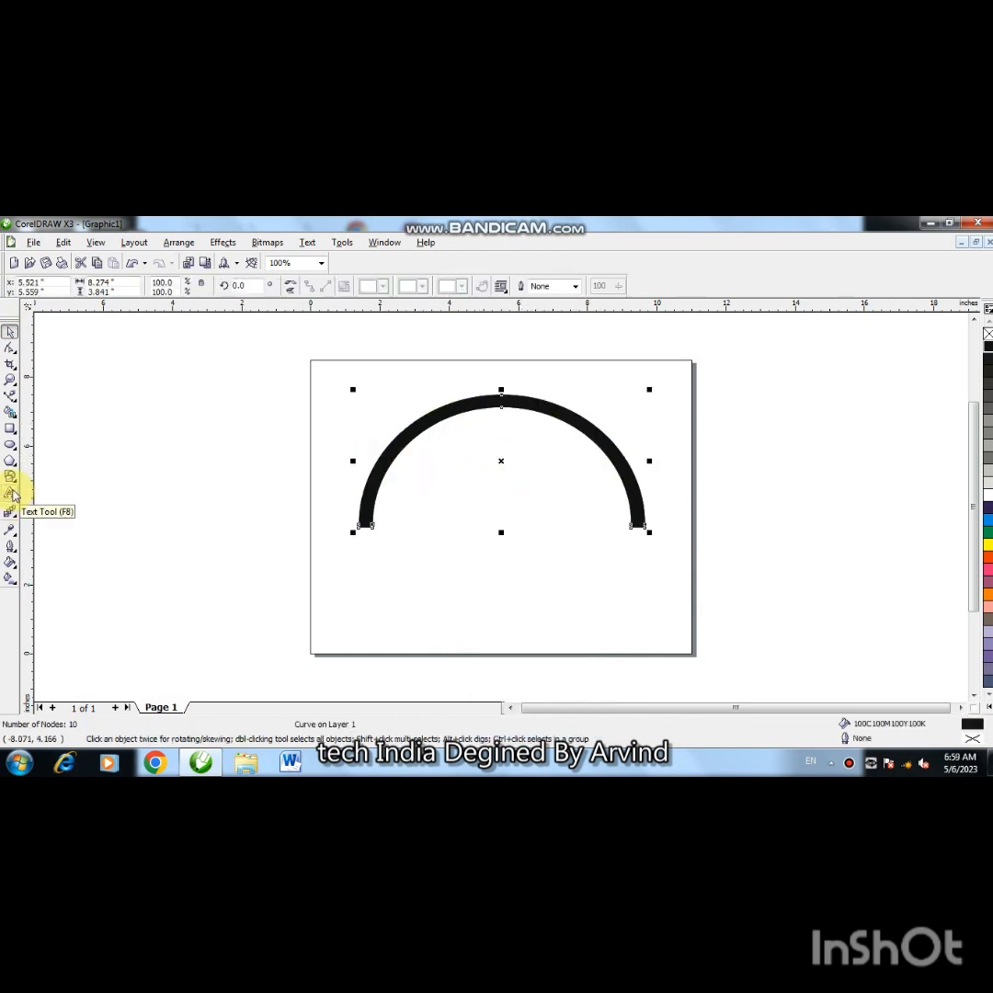
- Draw a rectangle about 1.67 by 1.94 inches over the lower end of the arch's left leg
left_click(10, 428)
left_click(330, 522)
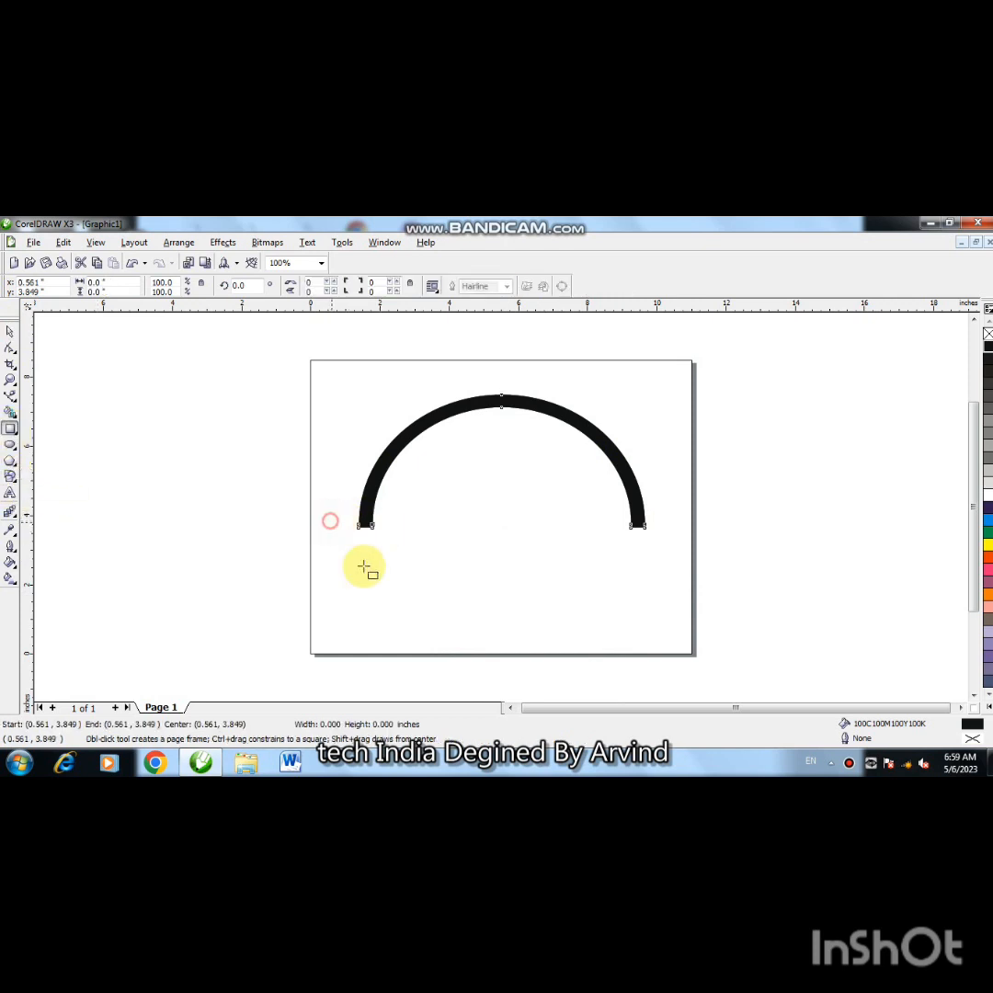
left_click_drag(364, 568, 388, 588)
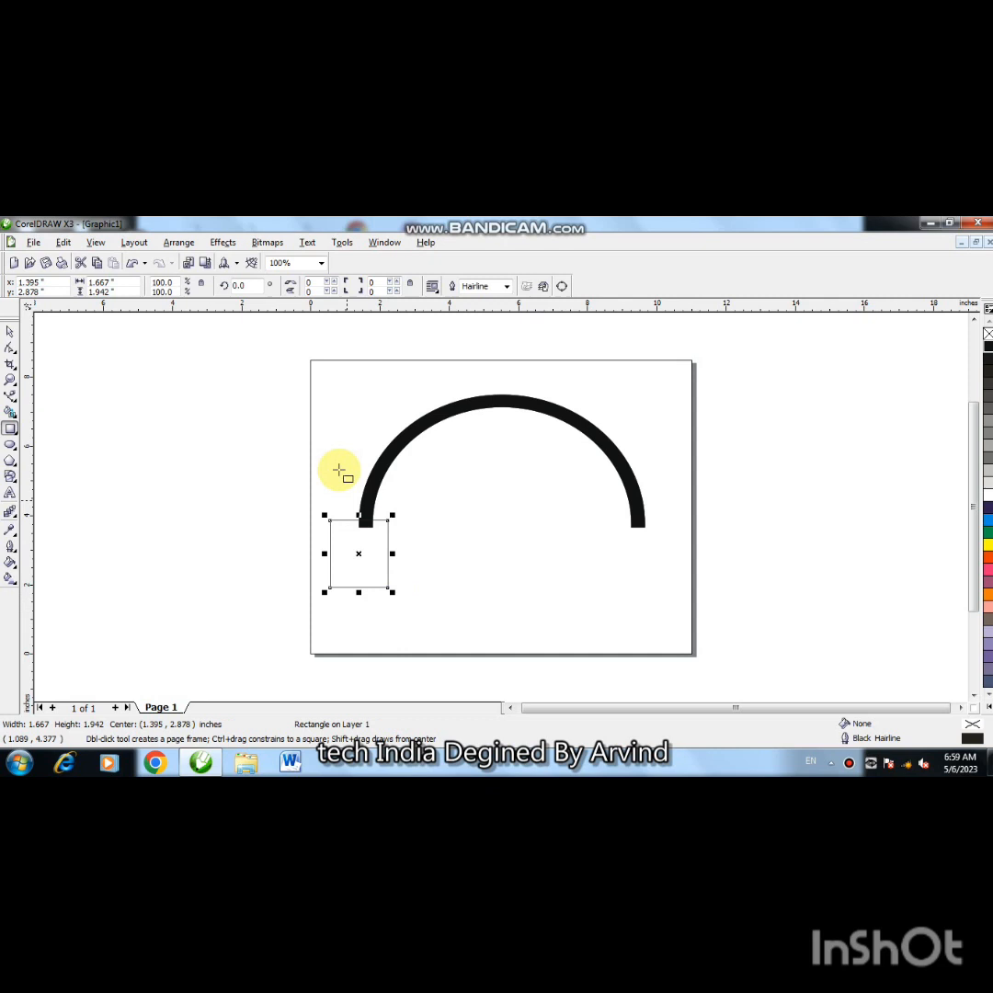
- Set the roundness of the rectangle's two left corners to 100
double_click(312, 282)
type("100")
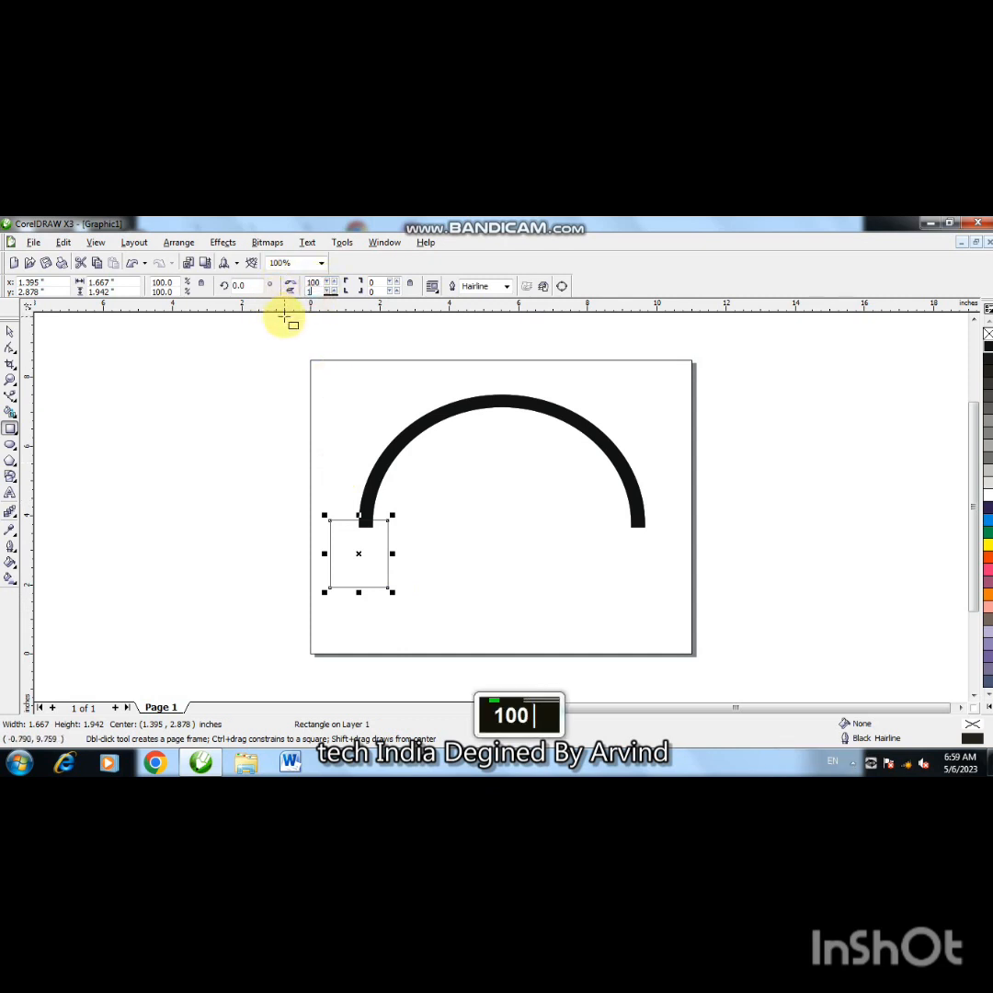
type("100")
left_click(326, 383)
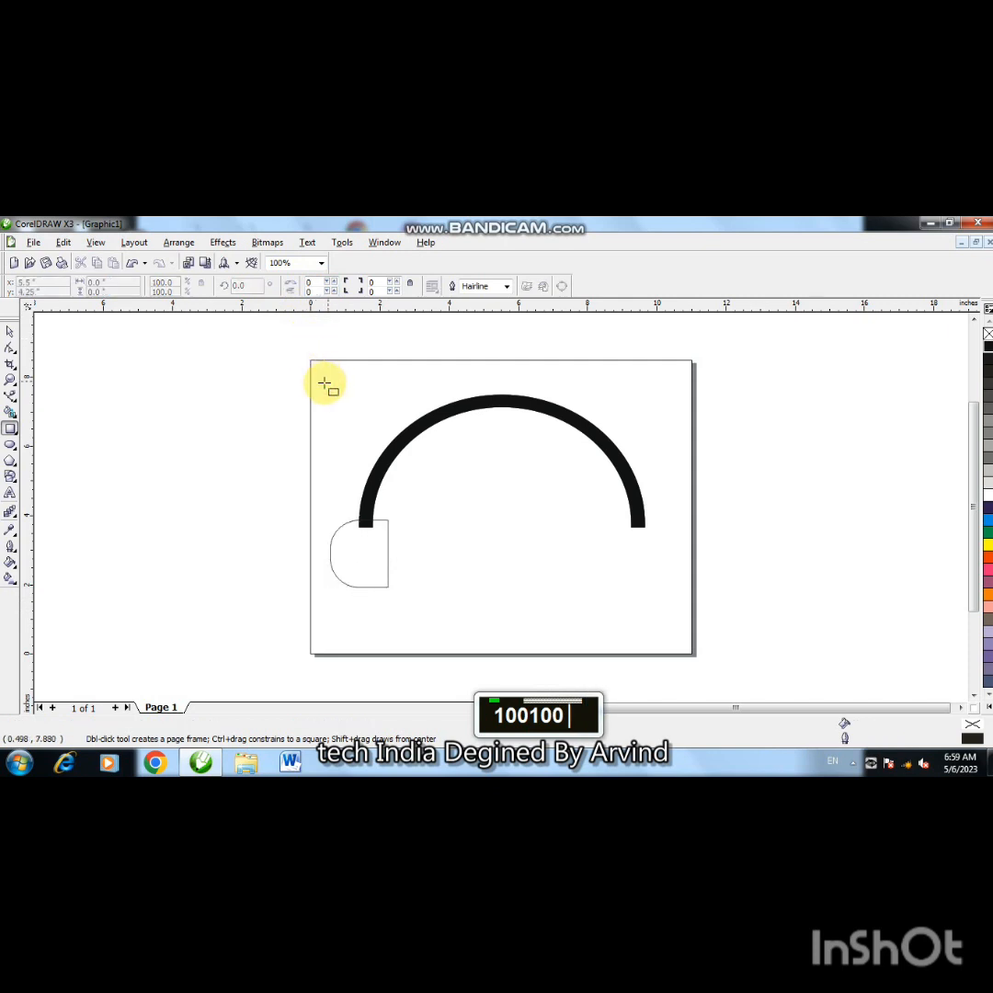
- Move the rounded rectangle left so its straight edge lines up with the inner edge of the arch's left leg
left_click(9, 334)
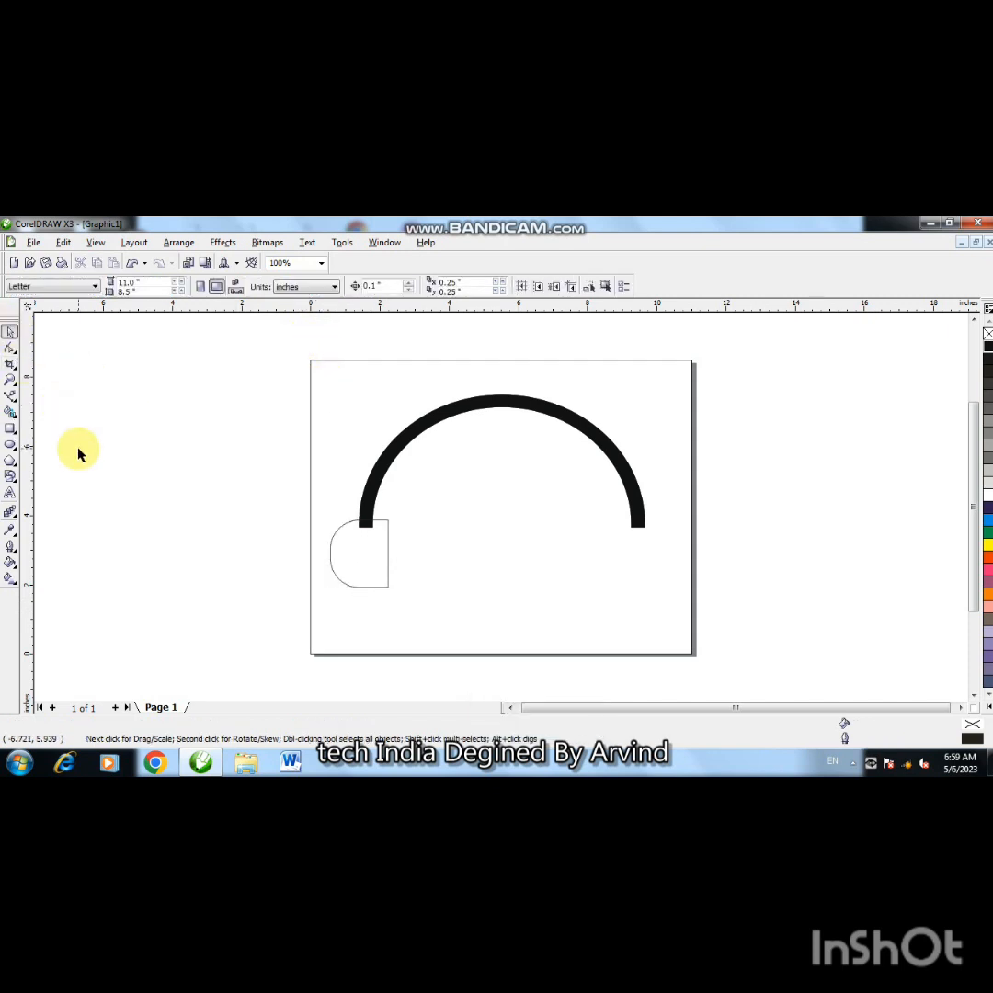
left_click(387, 584)
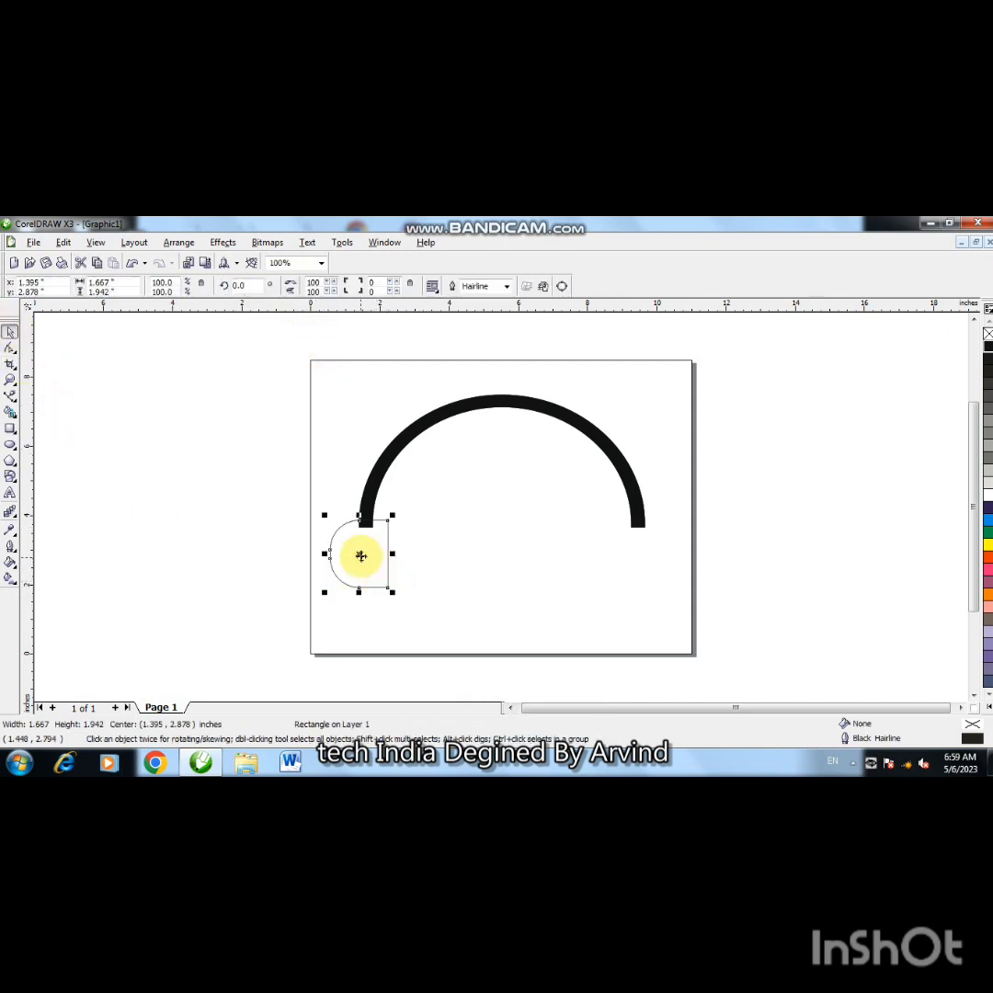
left_click_drag(359, 555, 344, 553)
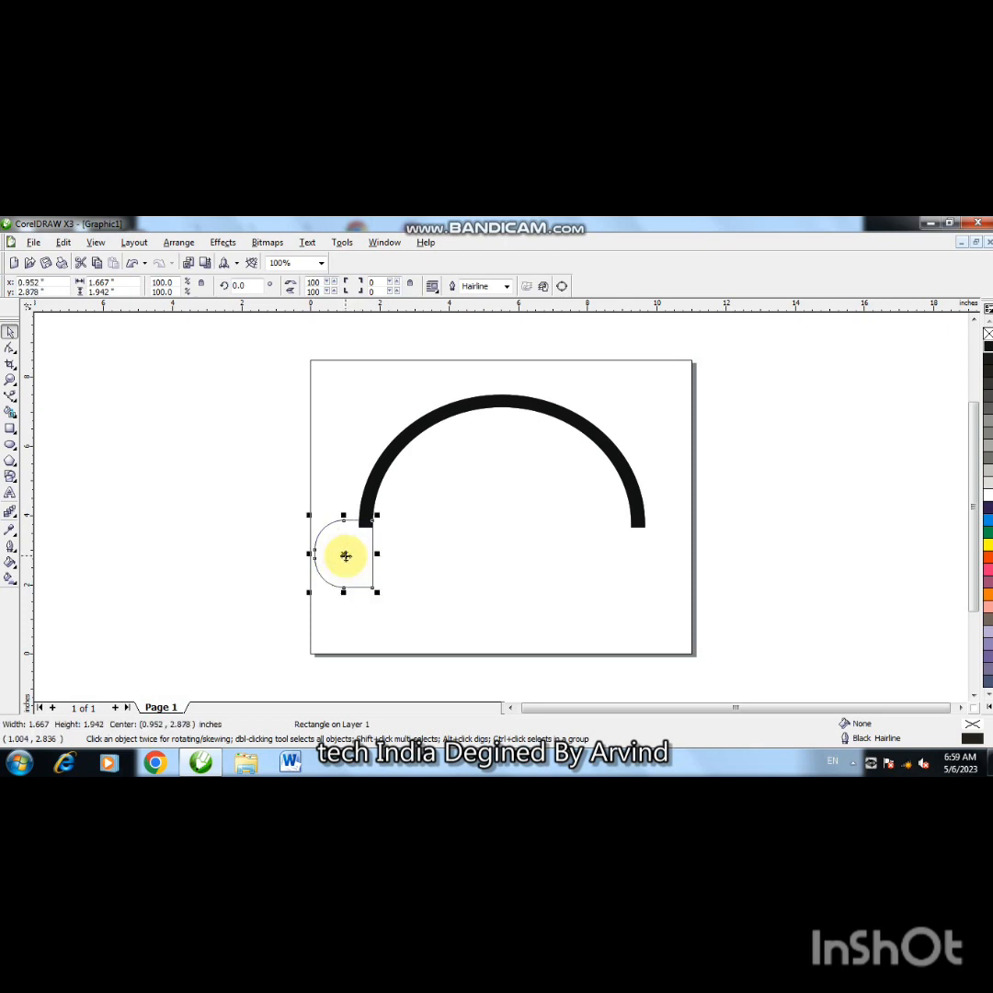
- Give the rounded rectangle a black fill and black outline, and narrow it from its left side to about 1.41 inches wide
left_click(987, 347)
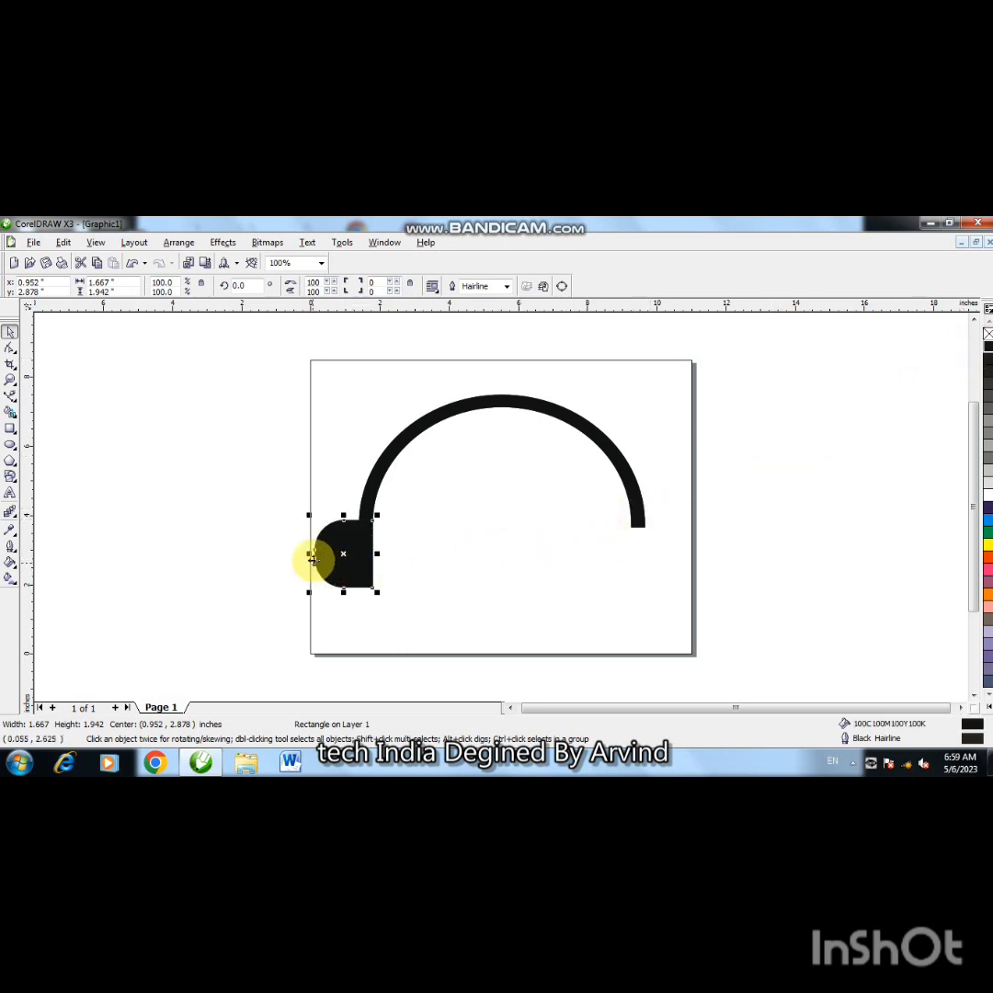
left_click_drag(312, 553, 323, 553)
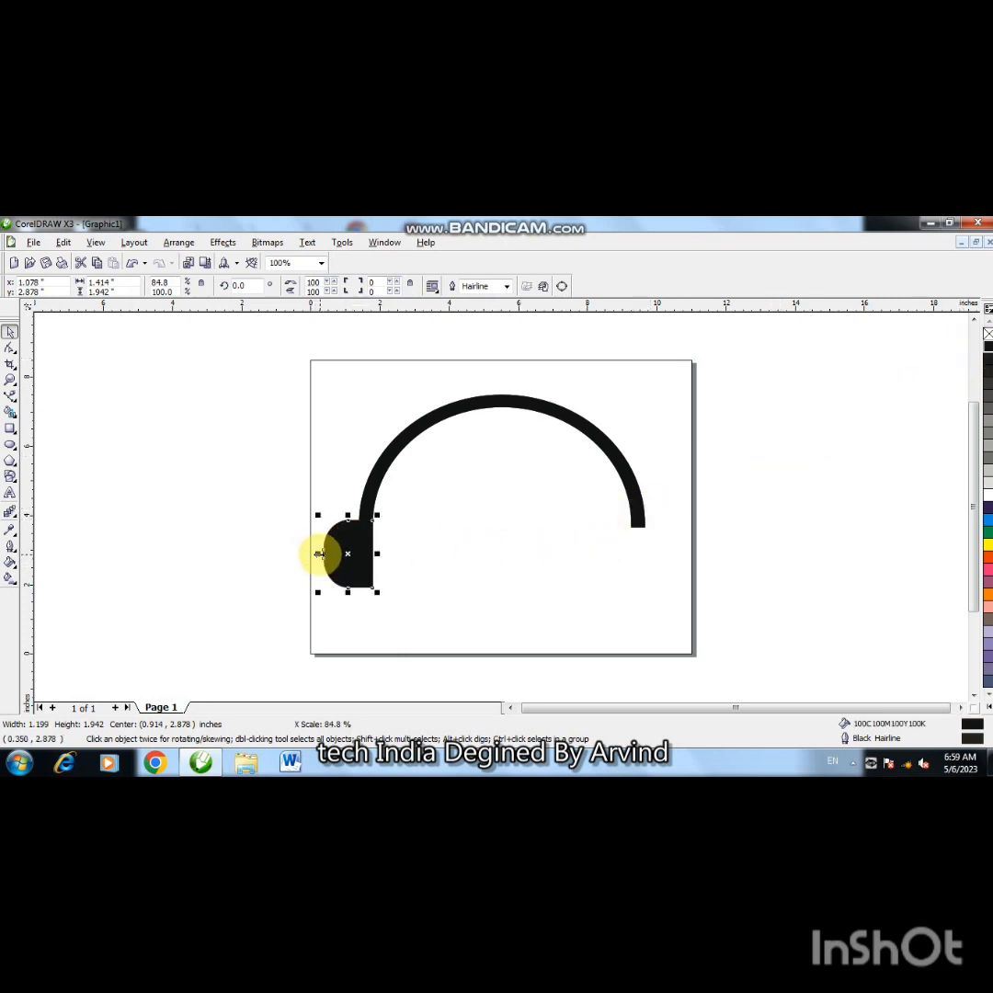
left_click(452, 574)
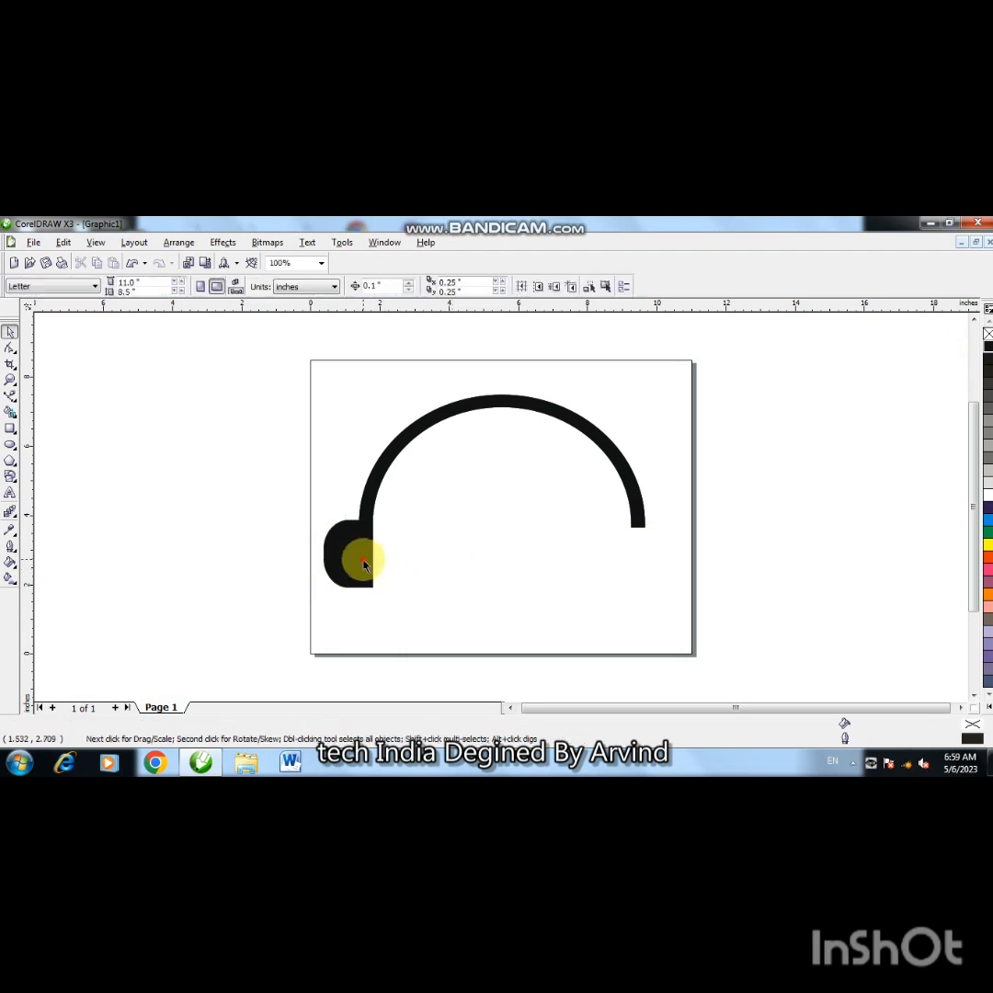
left_click(364, 565)
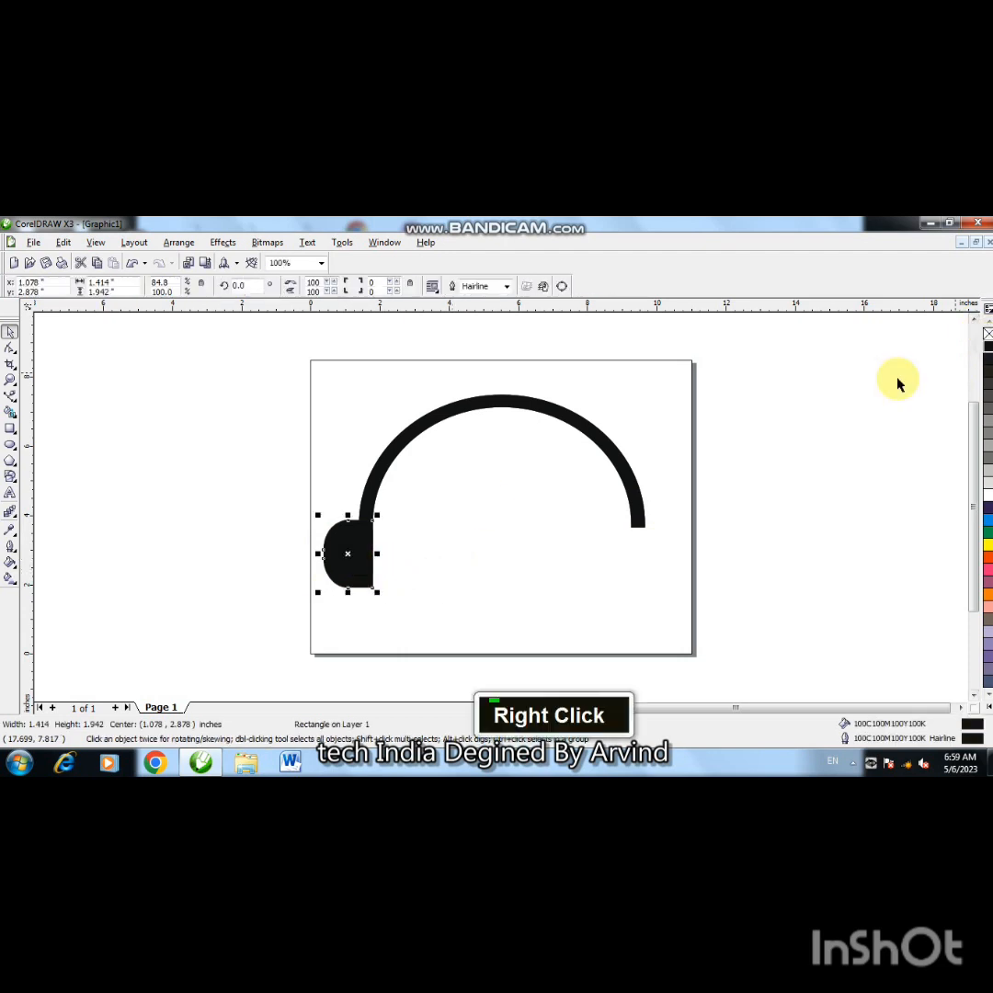
double_click(489, 407)
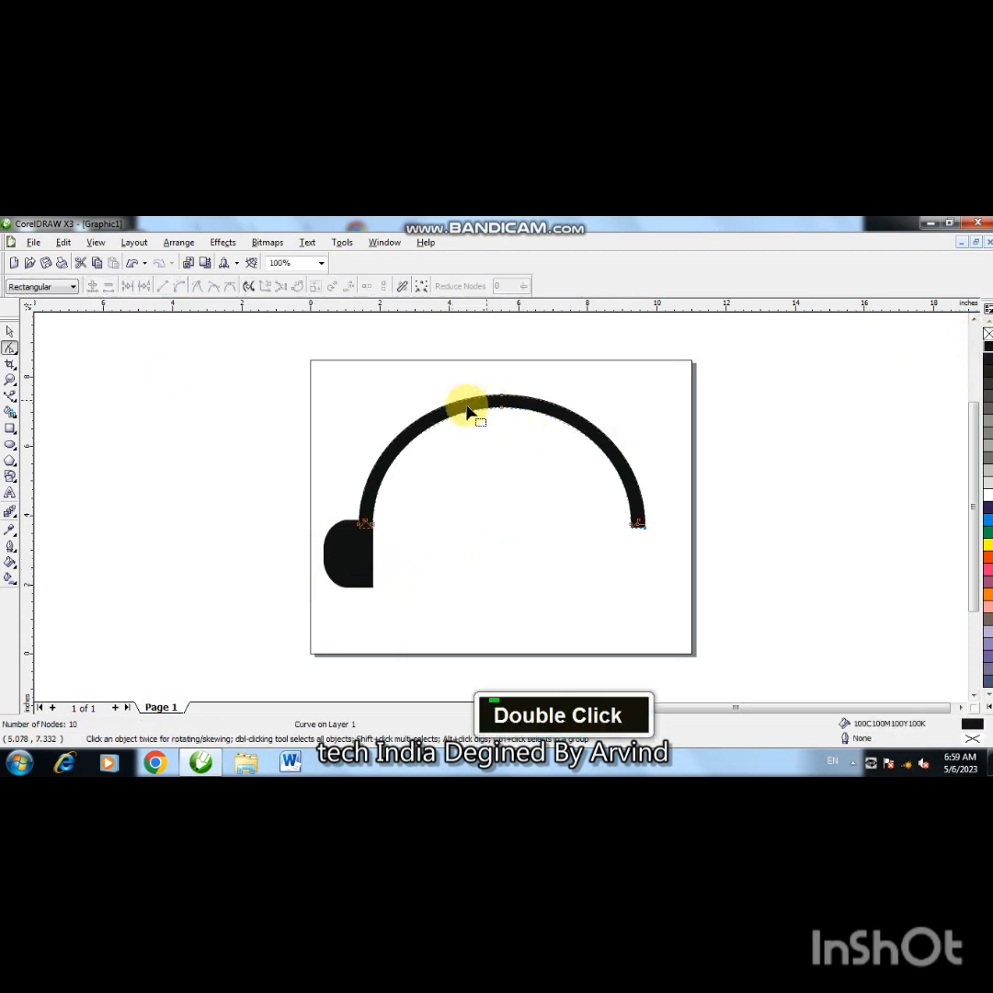
left_click(9, 330)
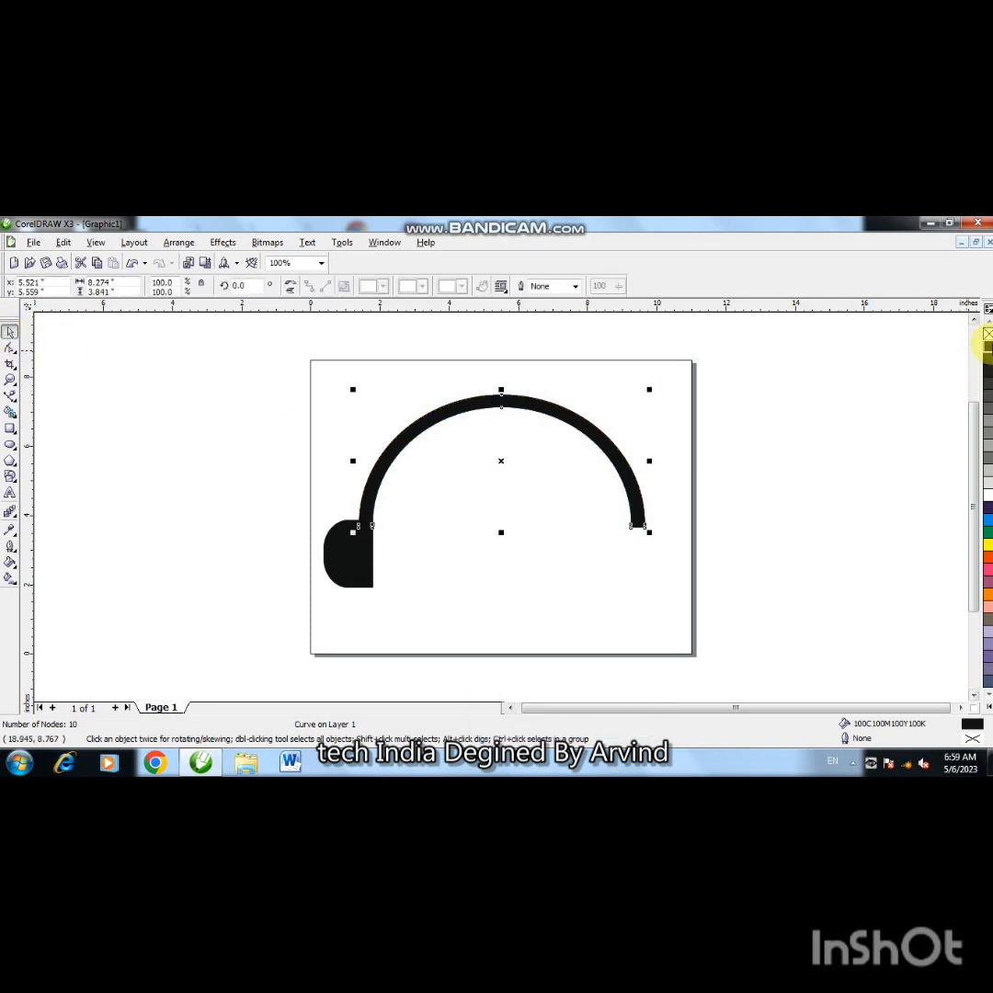
left_click(863, 421)
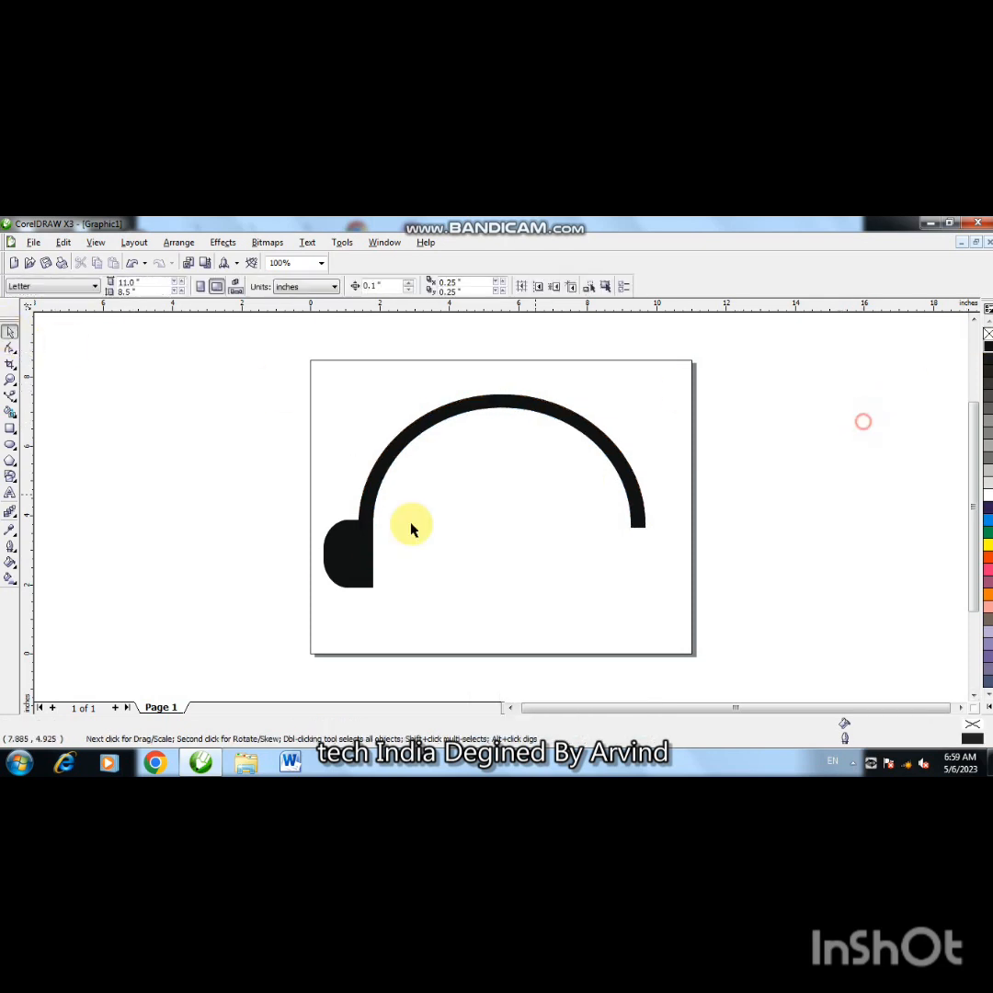
- Duplicate the left ear cup as a horizontally mirrored copy and shift it right to the arch's right end, at about x 9.98 inches
left_click(357, 552)
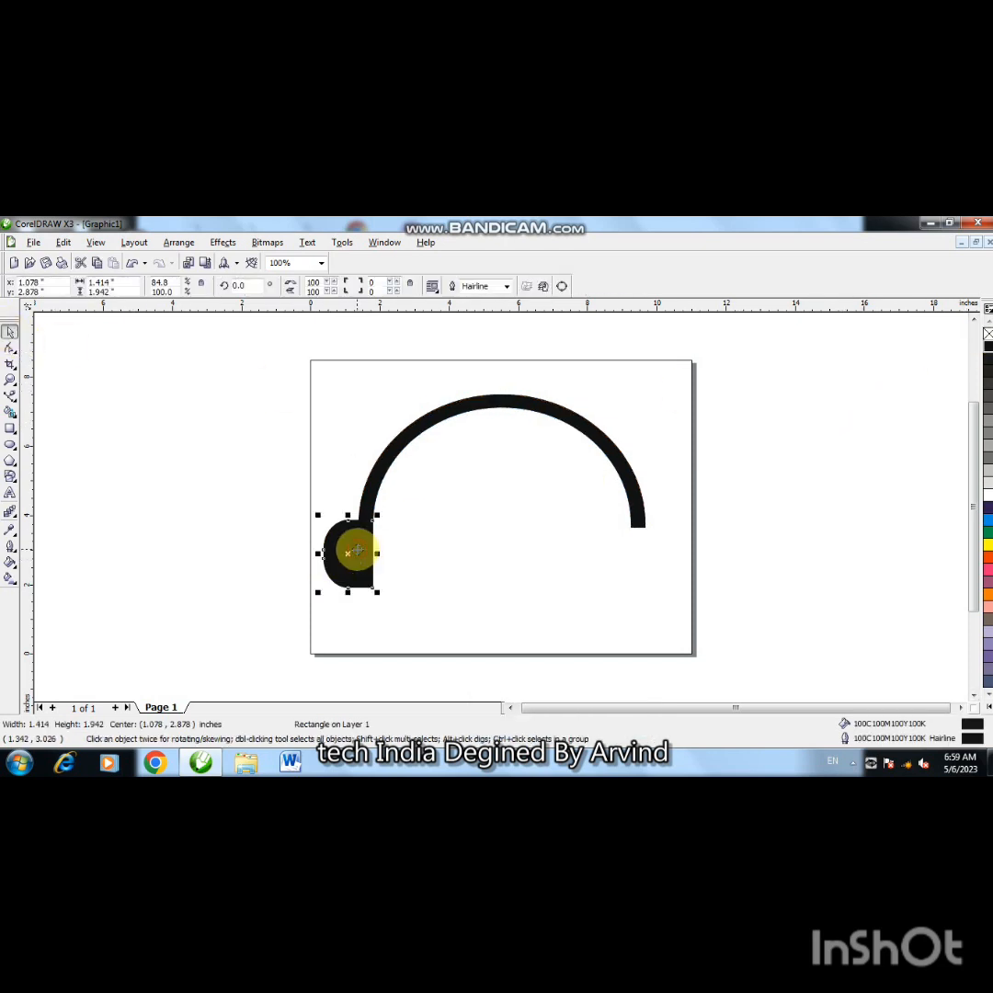
left_click(291, 287)
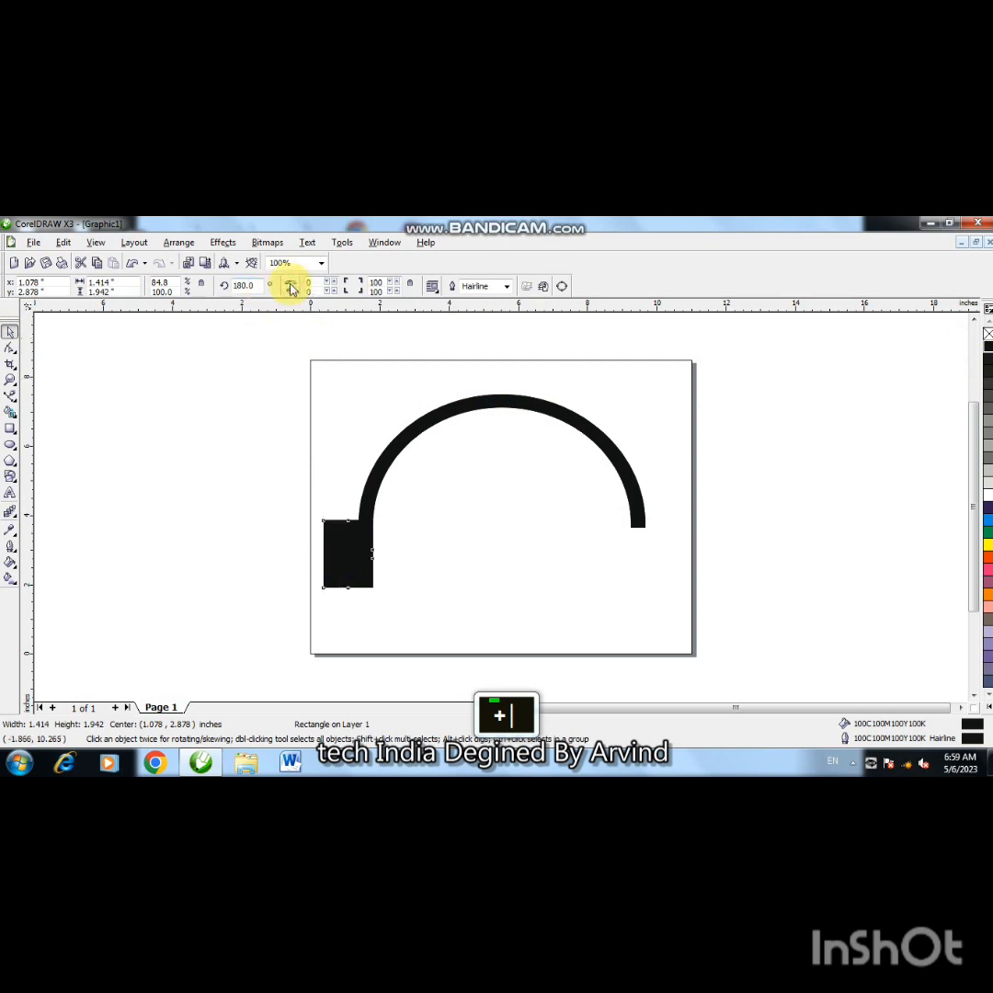
key("Right")
key("Right")
key("Right")
key("Right")
key("Right")
key("Right")
key("Right")
key("Right")
key("Right")
key("Right")
key("Right")
key("Right")
key("Right")
key("Right")
key("Right")
key("Right")
key("Right")
key("Right")
key("Right")
key("Right")
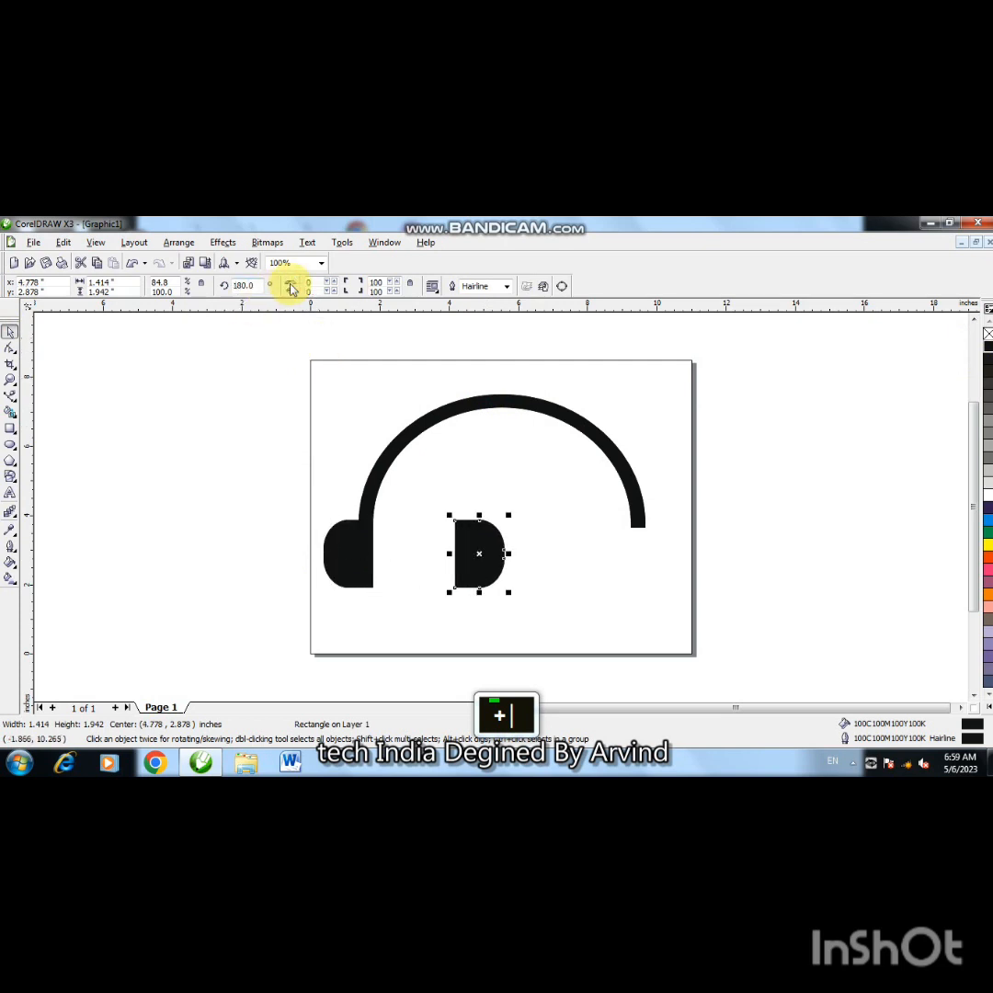
key("Right")
key("Right")
key("Right")
key("Right")
key("Right")
key("Right")
key("Right")
key("Right")
key("Right")
key("Right")
key("Right")
key("Right")
key("Right")
key("Right")
key("Right")
key("Right")
key("Right")
key("Right")
key("Right")
key("Right")
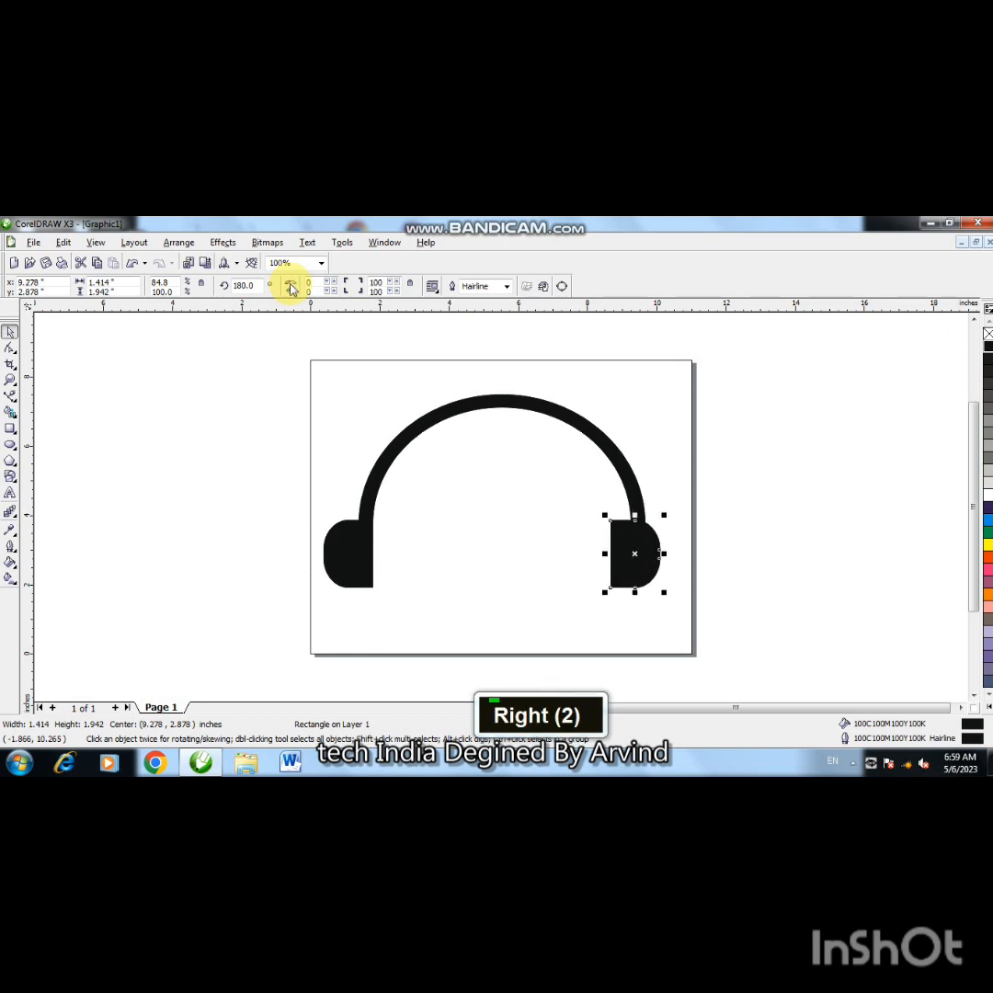
key("Right")
key("Right")
key("Right")
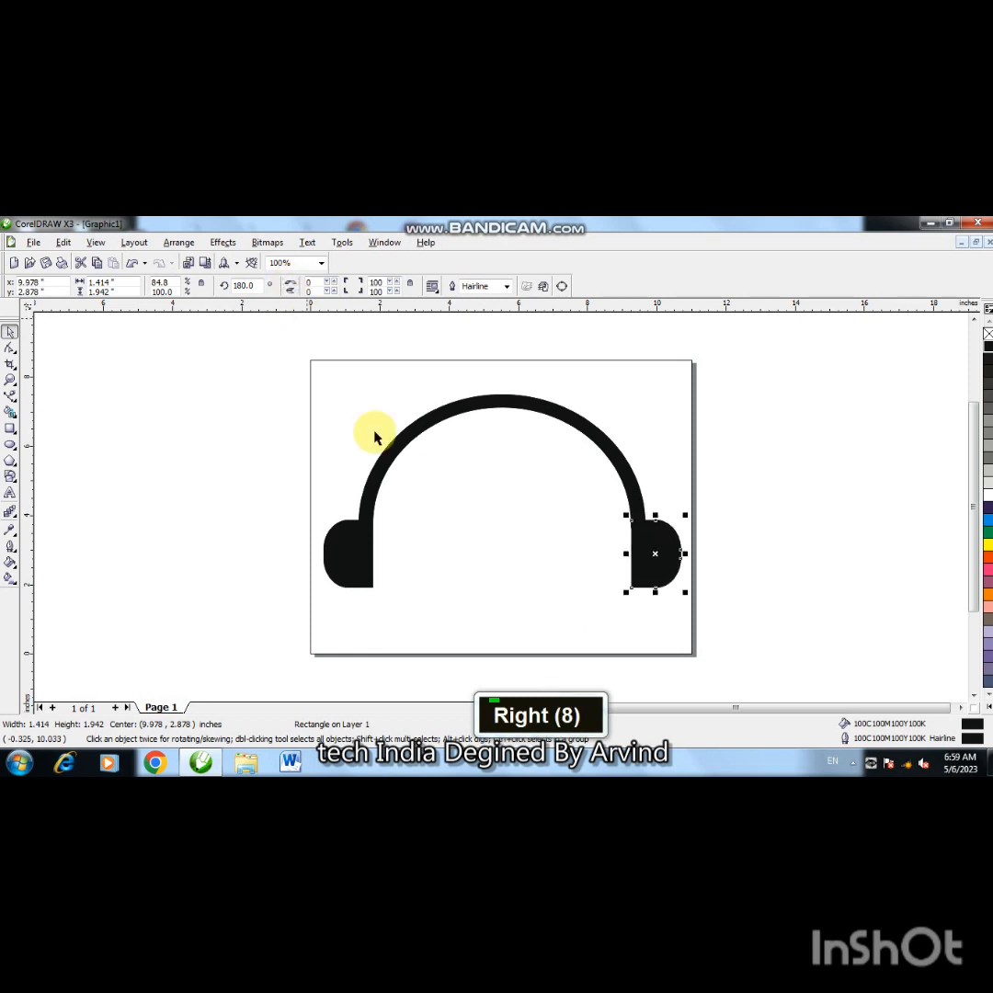
- Fine-tune the right ear cup's position so its straight edge meets the arch's inner edge, centred at about 9.961, 2.857 inches
key("F2")
left_click(647, 550)
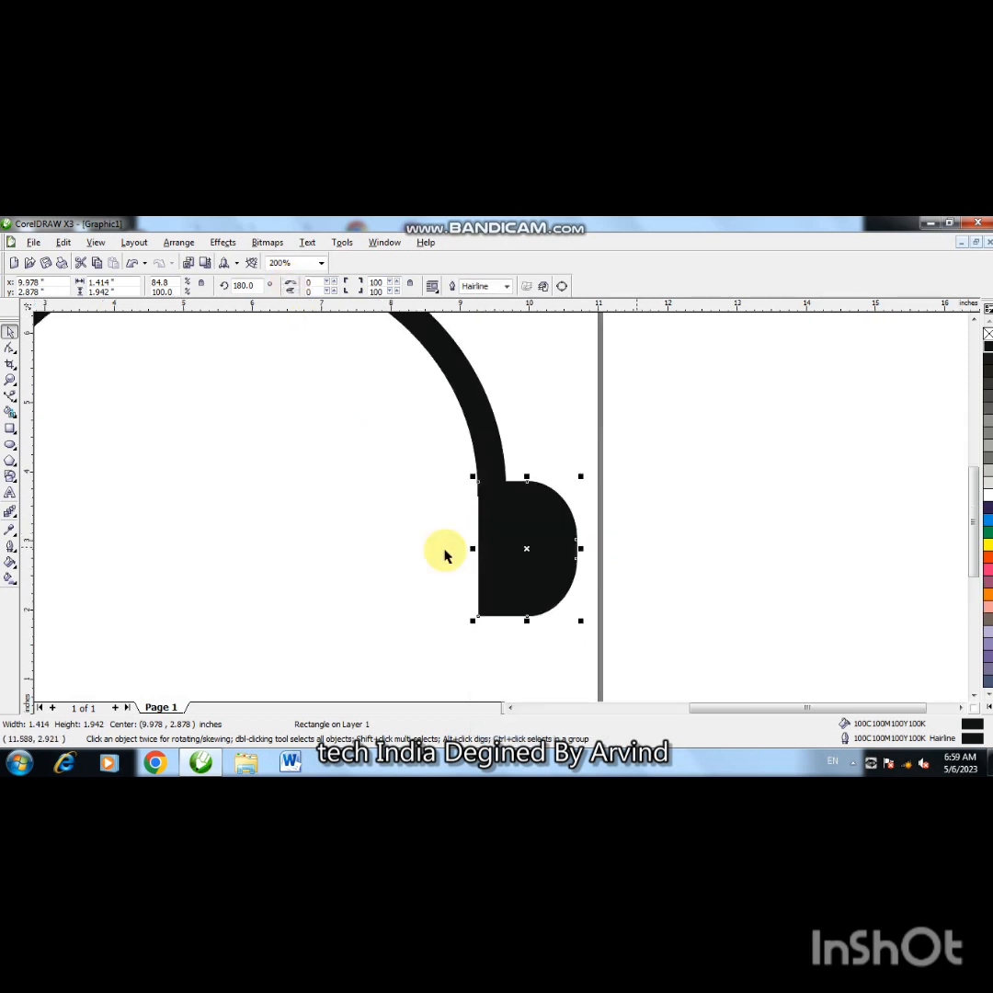
left_click_drag(524, 548, 524, 550)
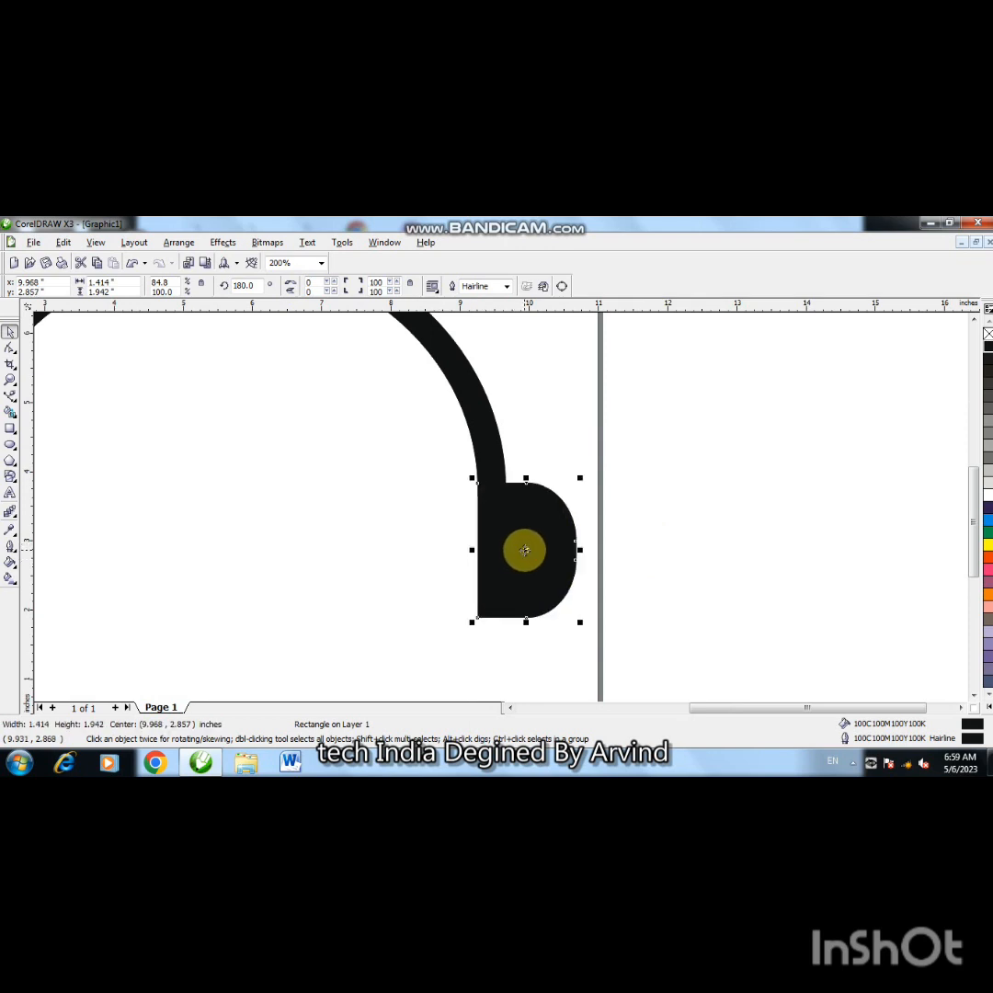
left_click(721, 536)
key("F4")
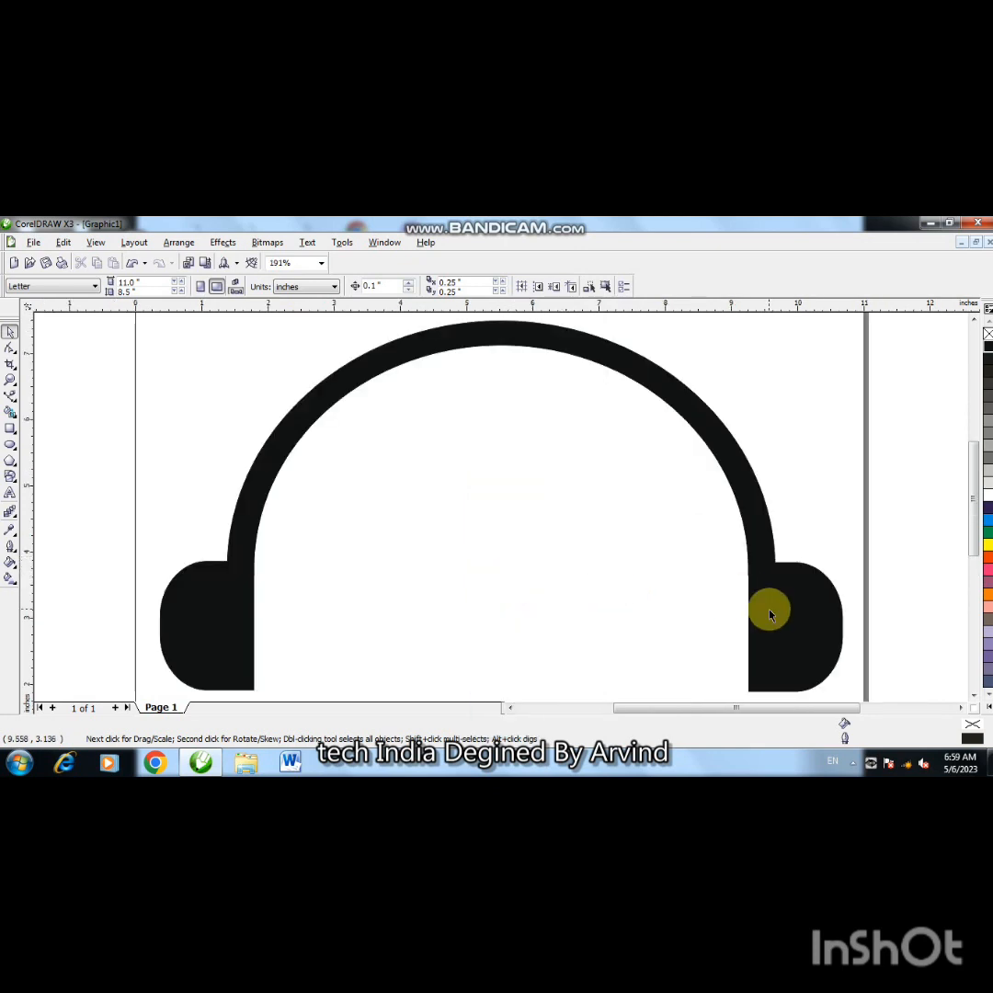
key("F2")
left_click_drag(735, 577, 750, 584)
left_click(761, 584)
key("F4")
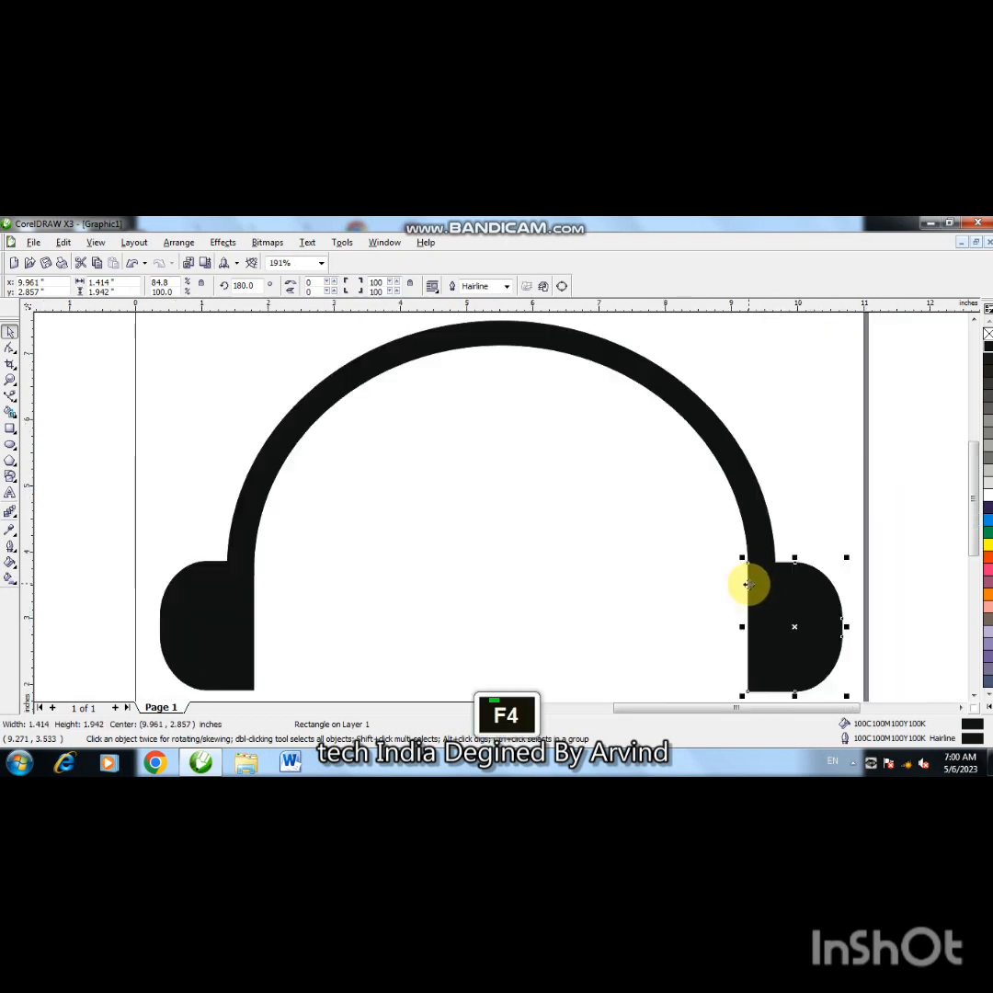
left_click(638, 593)
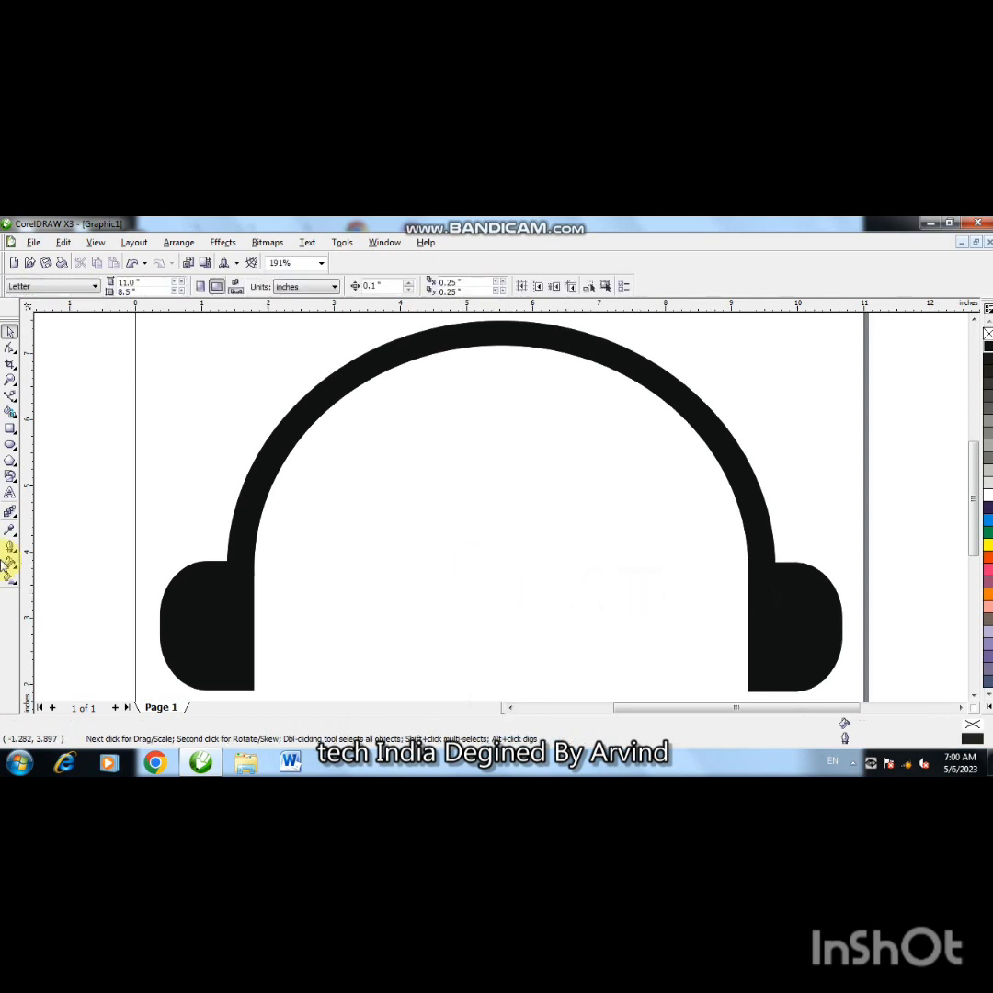
- Draw a circle about 2.4 inches in diameter between the two ear cups and fill it black
left_click(11, 447)
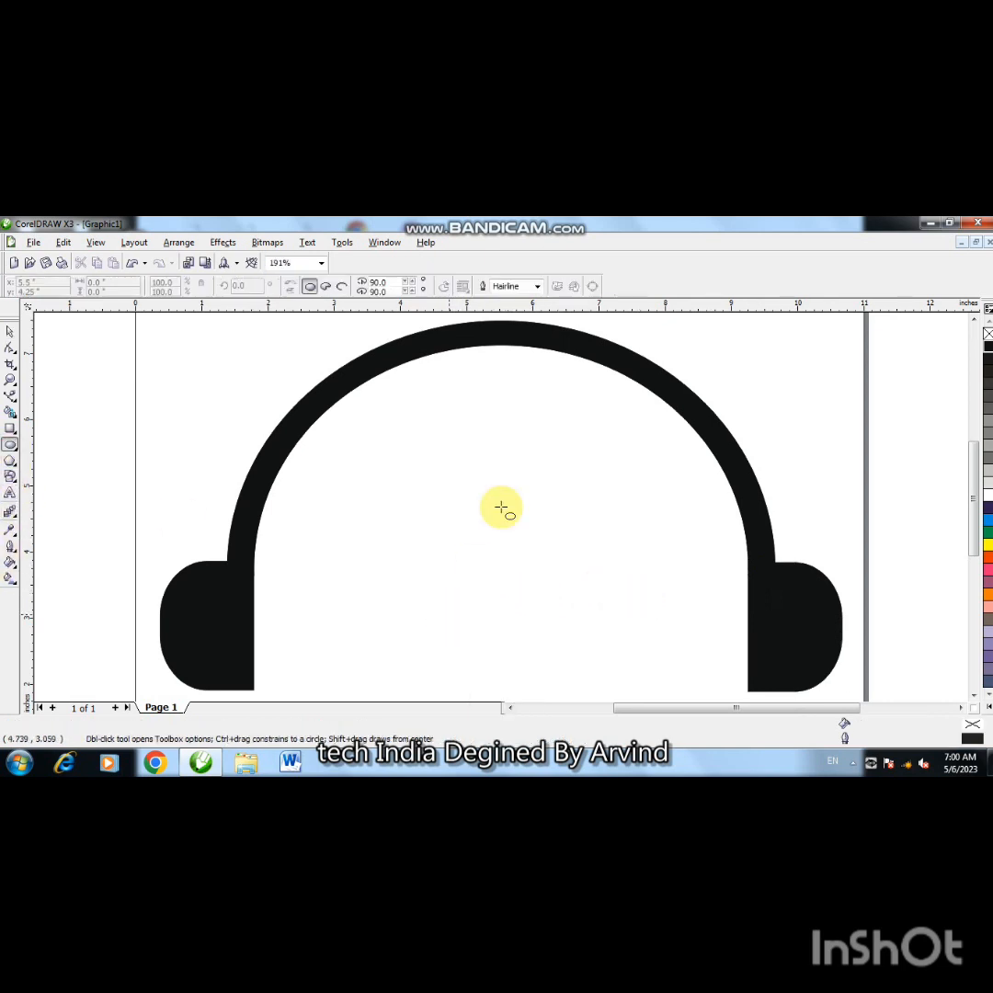
key("F3")
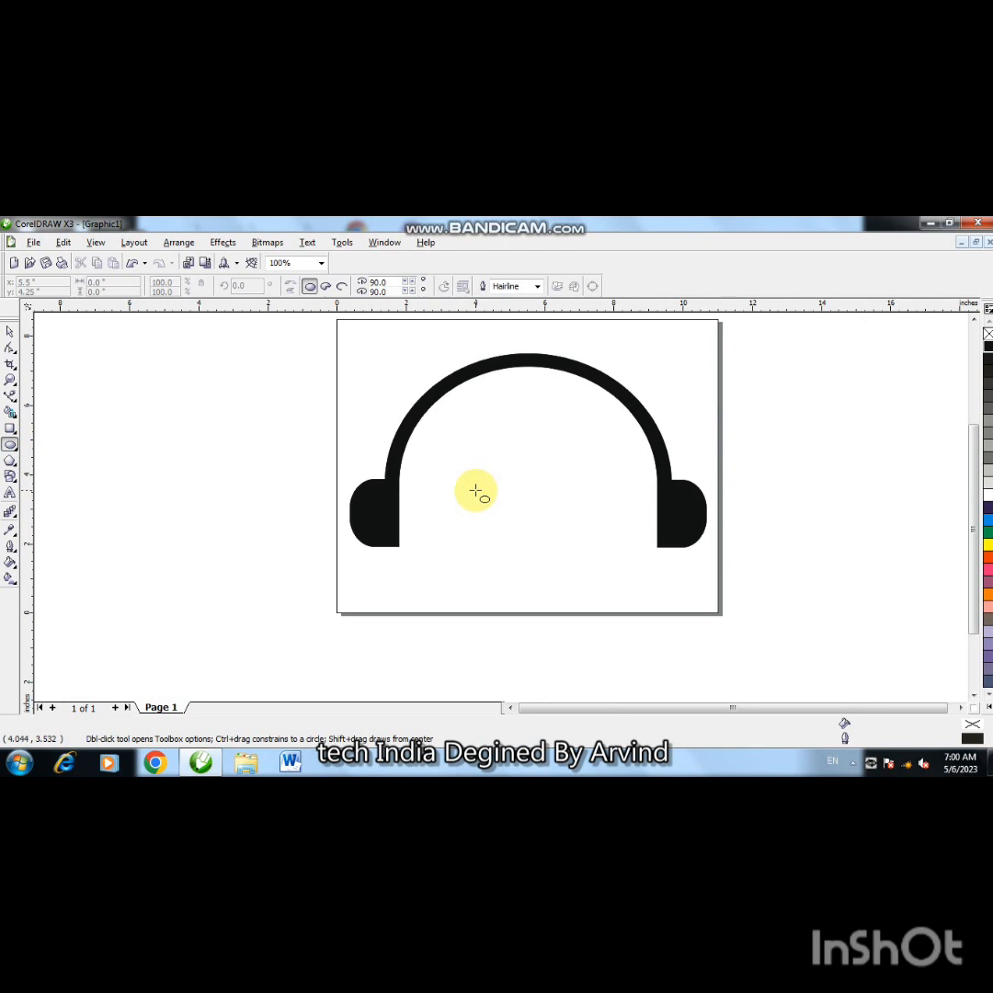
left_click_drag(465, 476, 542, 563)
key("F2")
left_click(507, 512)
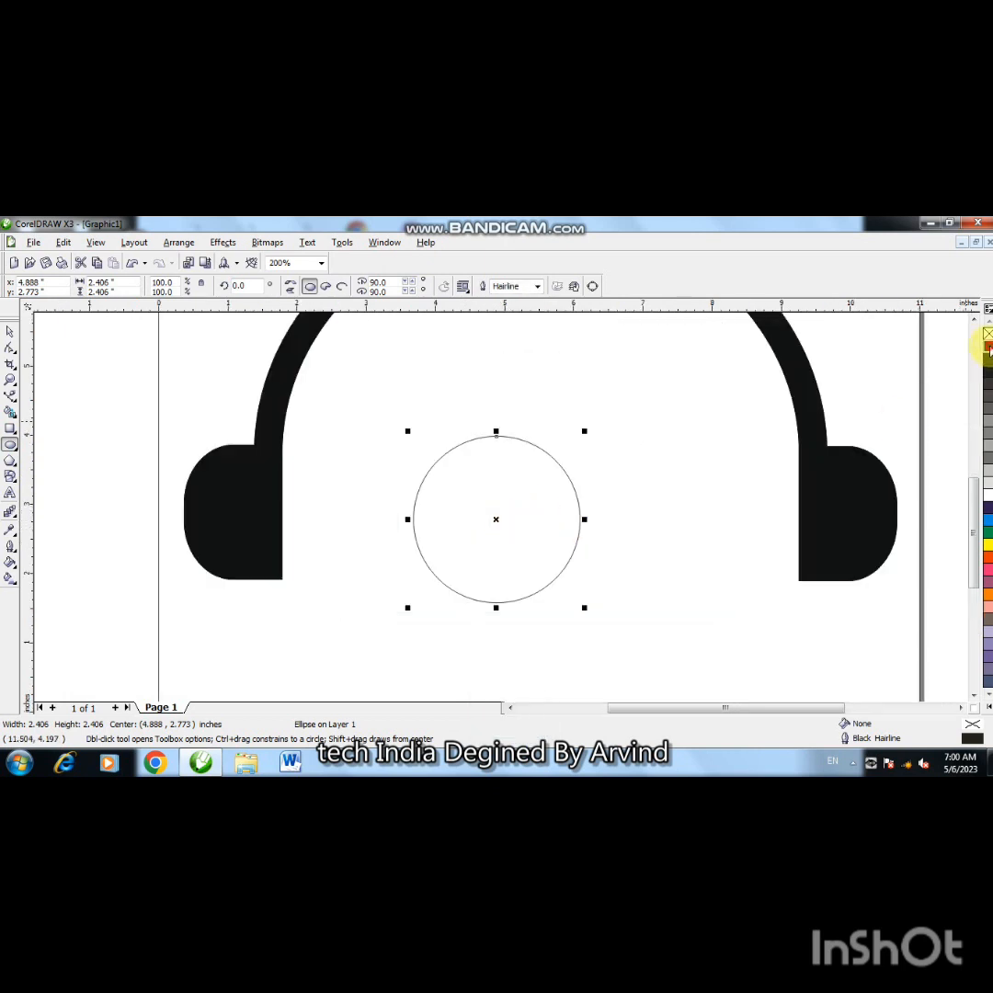
left_click(986, 347)
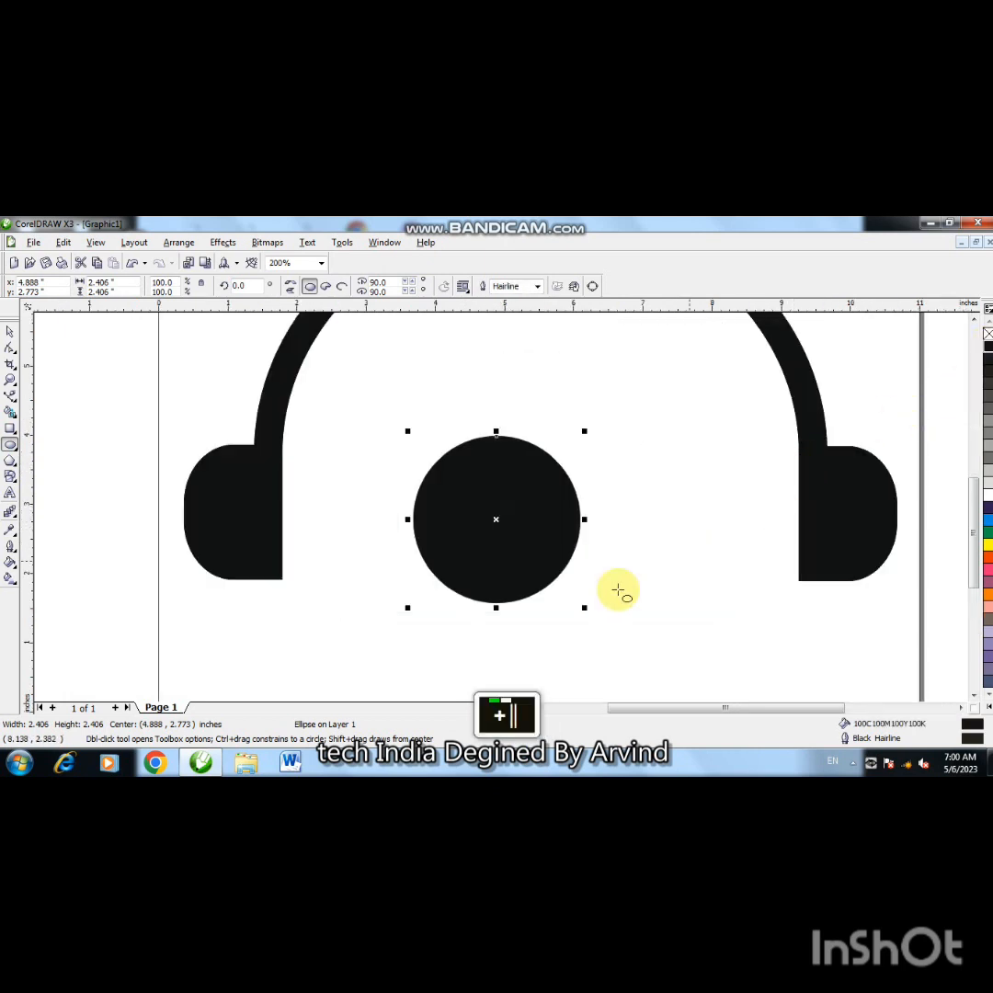
- Add a concentric white circle about 1.16 inches wide and a red circle about 1.03 inches wide inside the black disc
left_click_drag(585, 606, 540, 572)
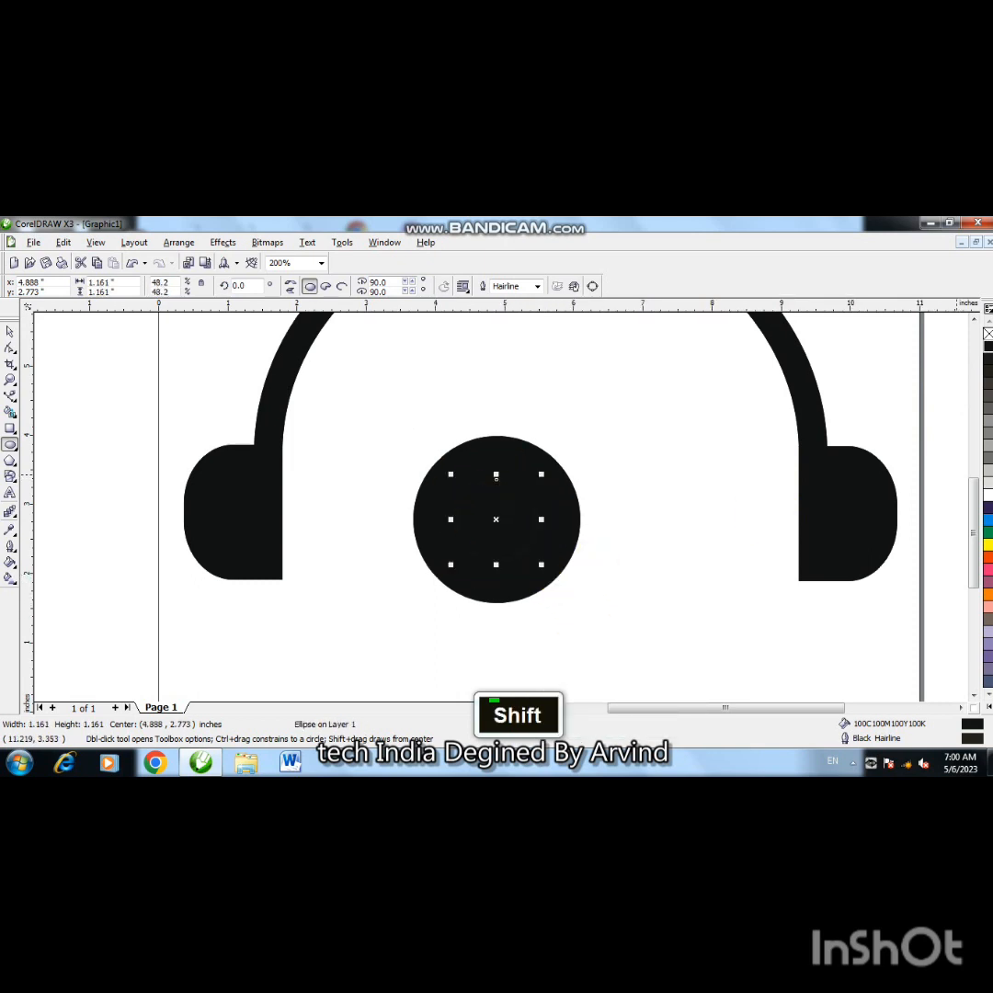
left_click(987, 498)
key("KP_Add")
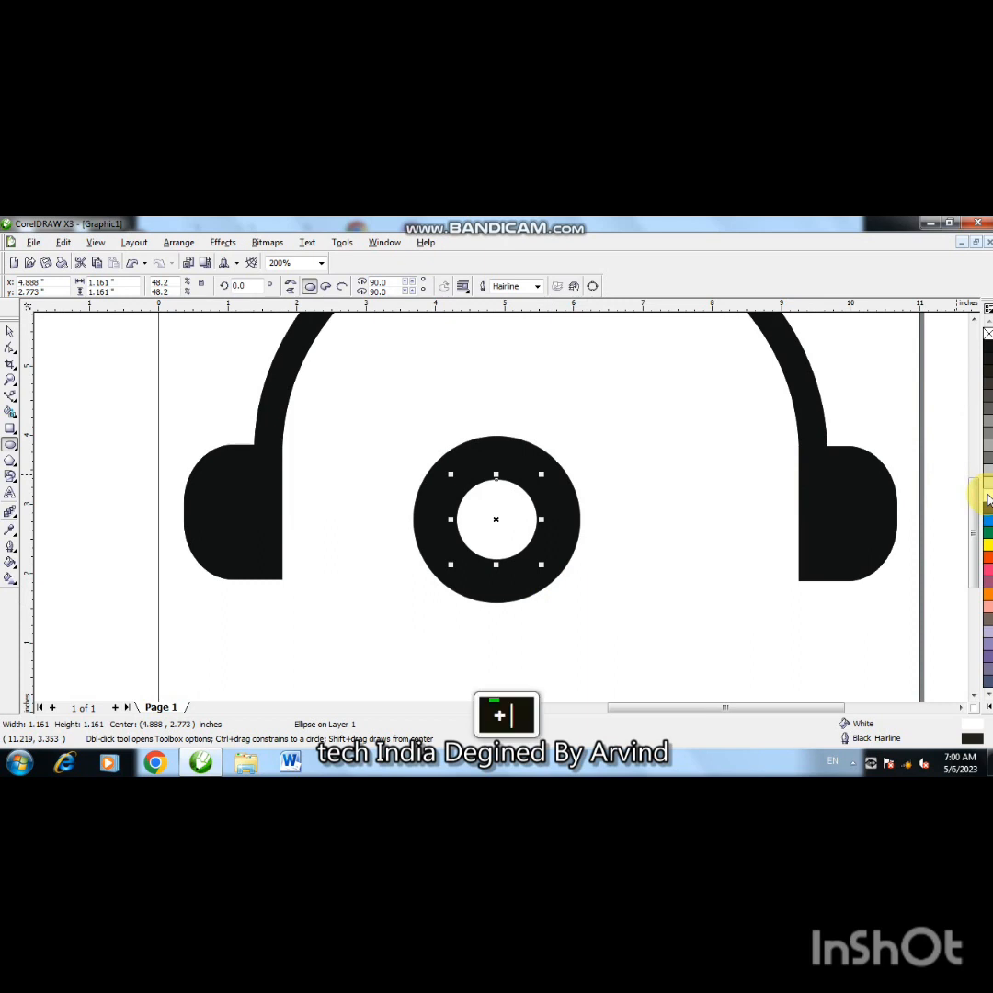
left_click_drag(543, 566, 538, 564)
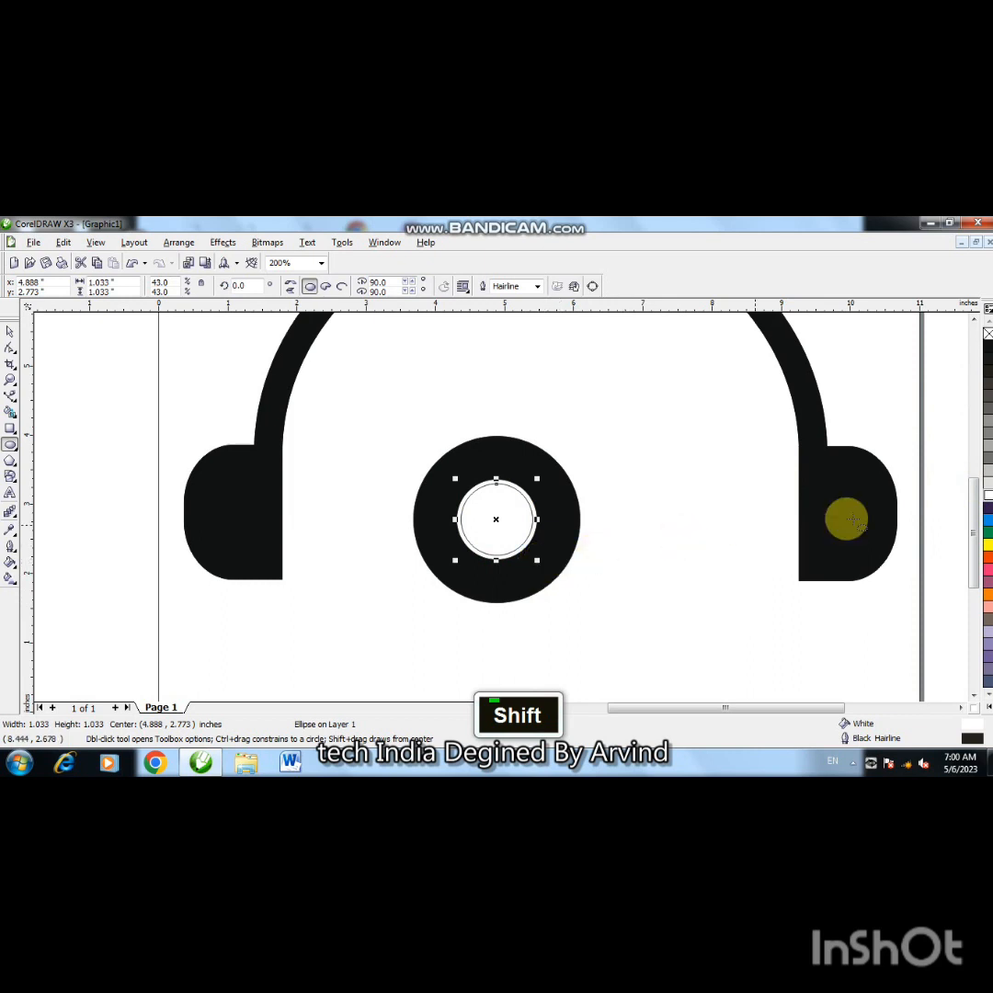
left_click(989, 563)
- Add a concentric black circle about 0.51 inches in diameter at the centre of the red circle
key("KP_Add")
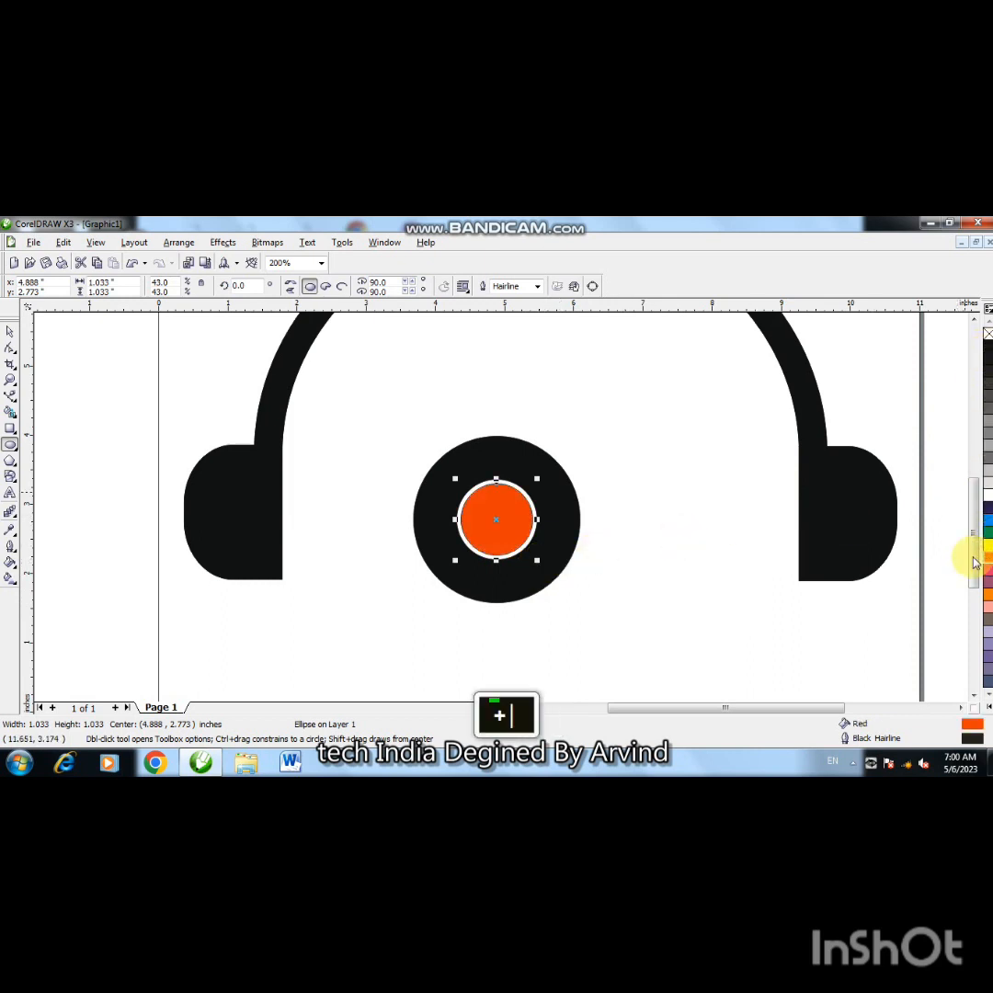
left_click_drag(536, 560, 517, 546)
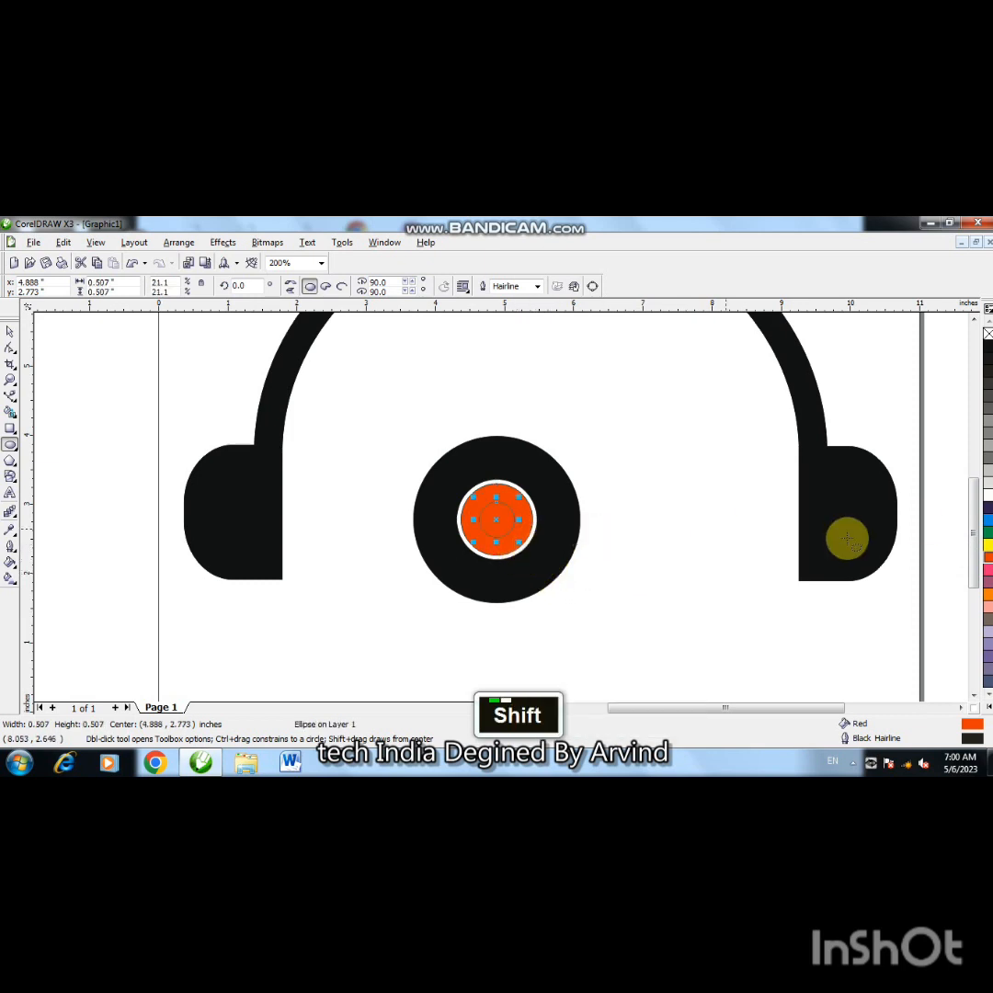
left_click(986, 349)
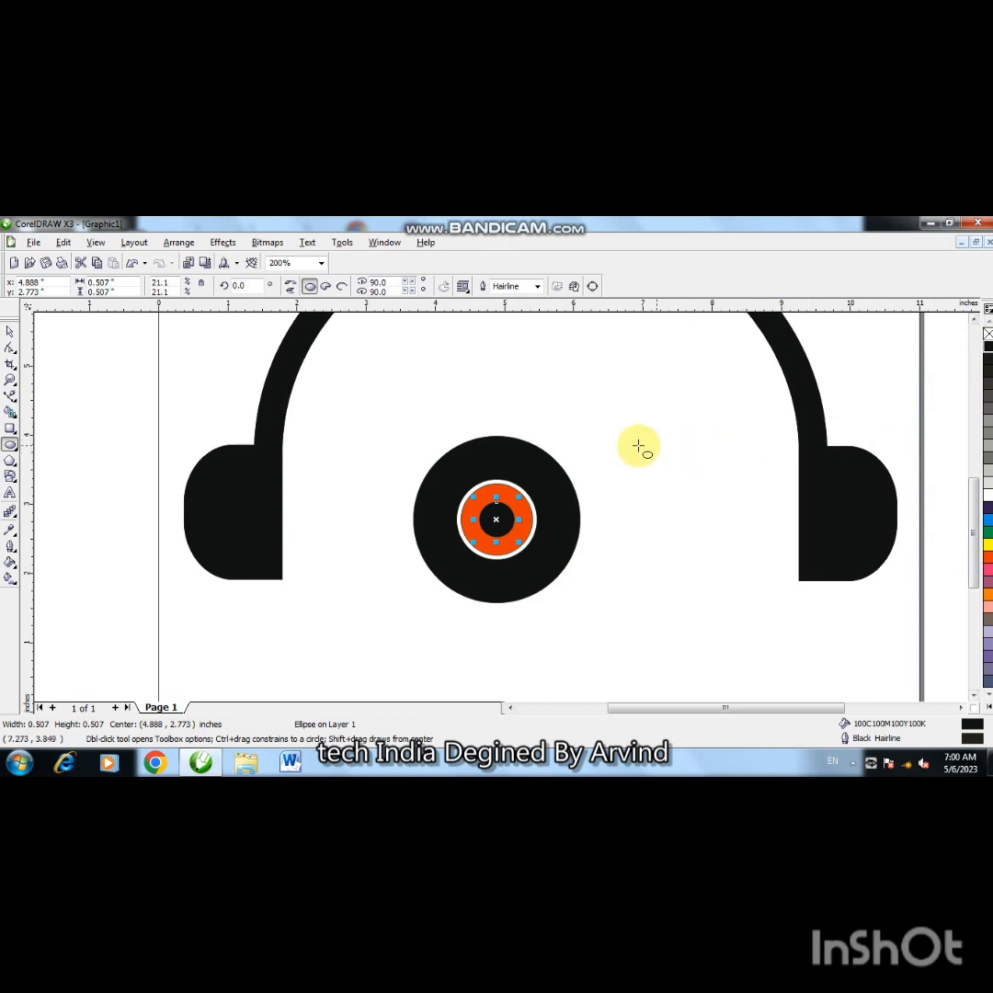
- Remove the outline from all four concentric circles of the disc
left_click(11, 332)
left_click_drag(374, 417, 634, 650)
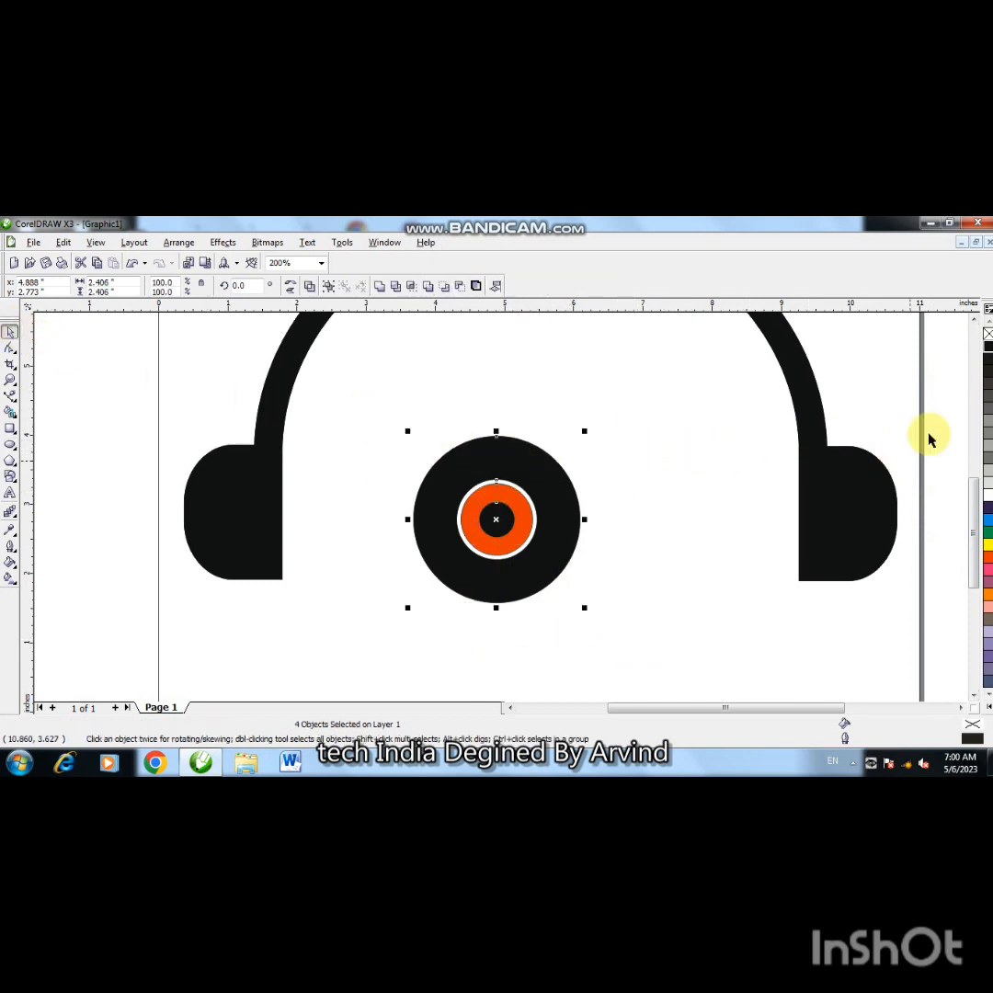
right_click(985, 335)
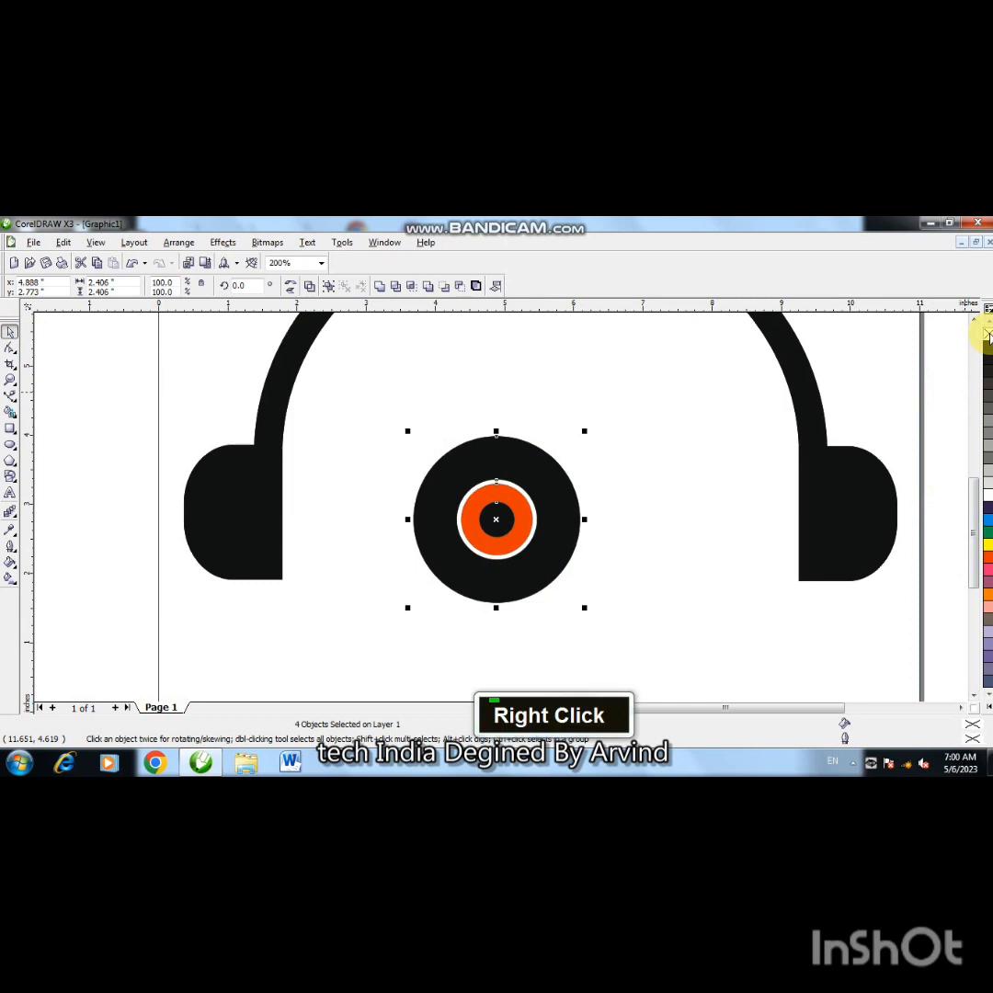
left_click(645, 625)
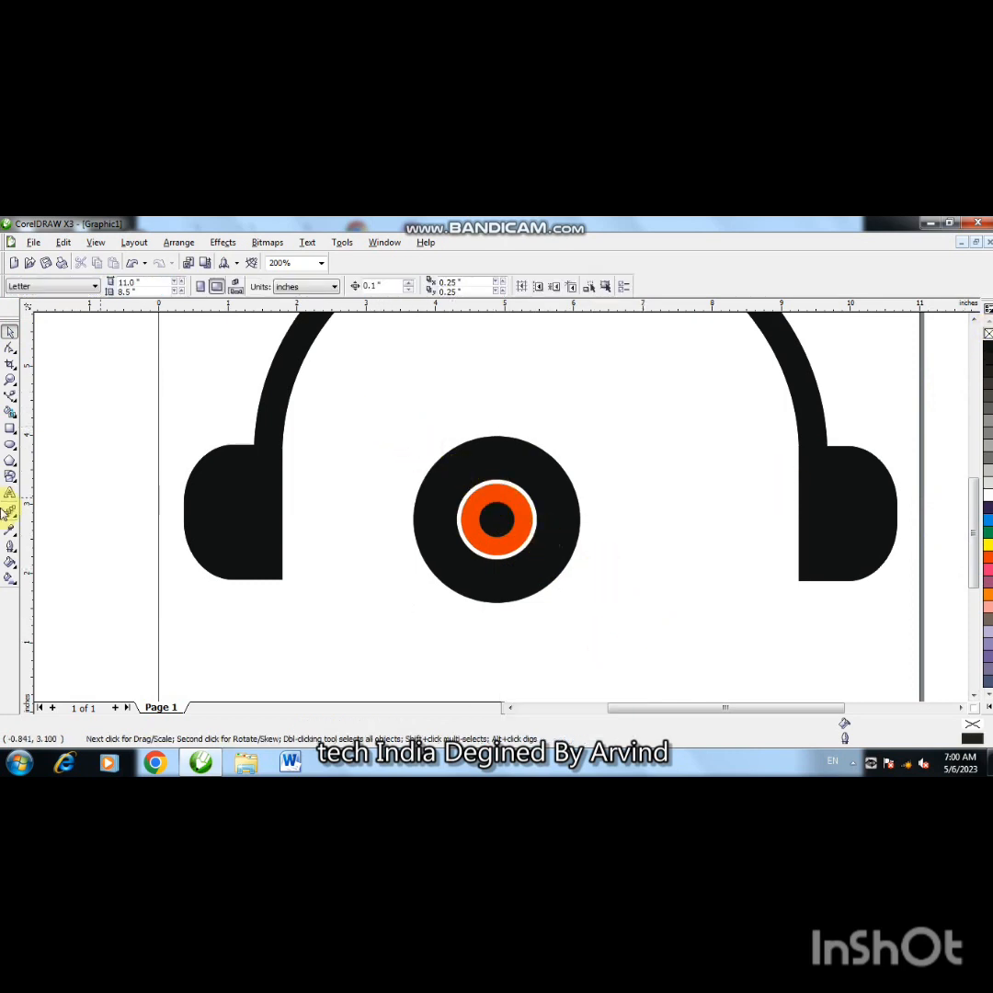
- Draw a rectangle about 0.5 by 0.59 inches between the left ear cup and the disc, and fill it black
left_click(11, 429)
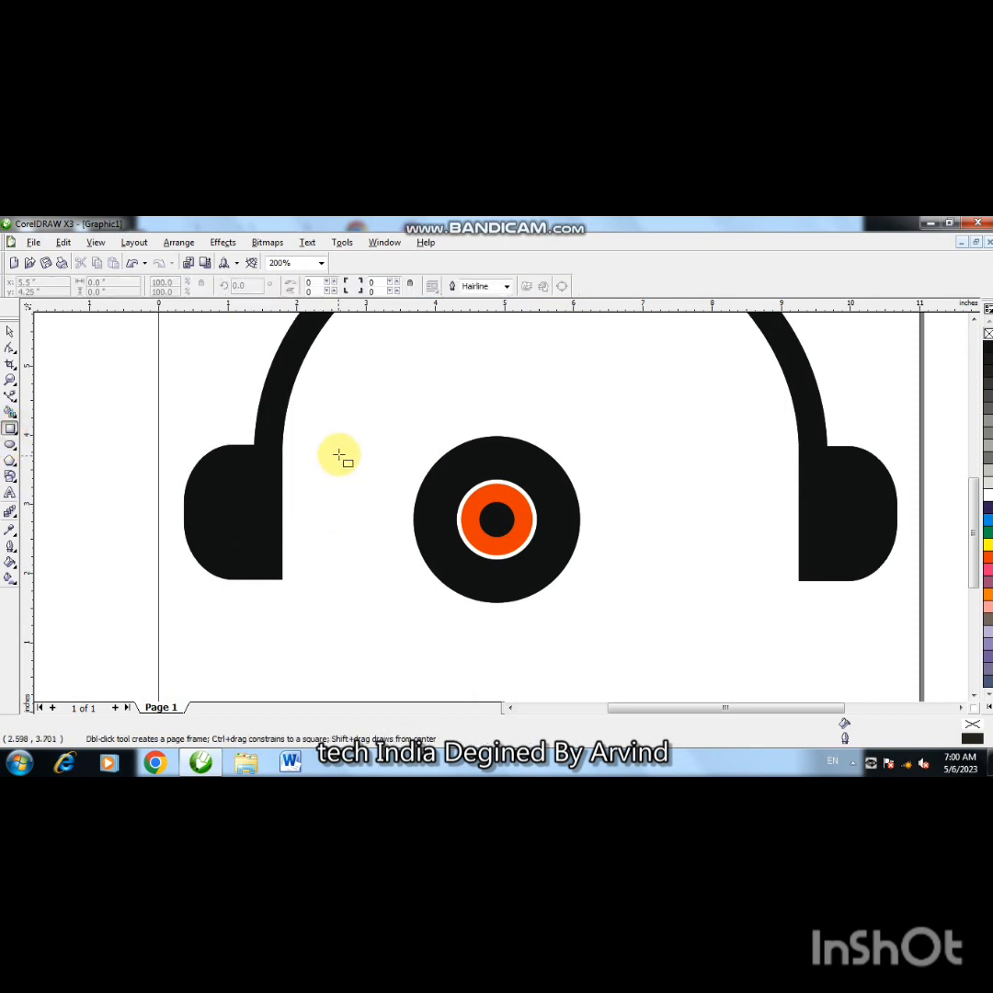
left_click_drag(339, 449, 373, 489)
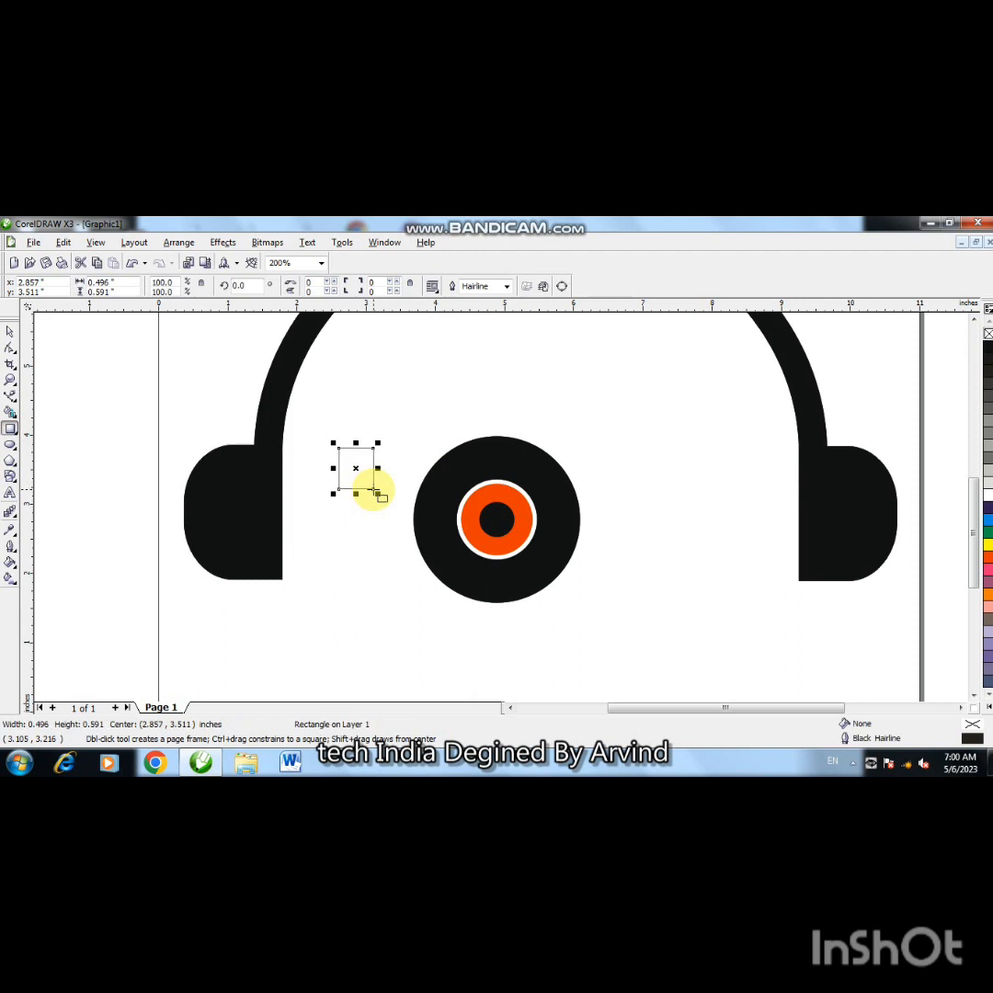
left_click(986, 346)
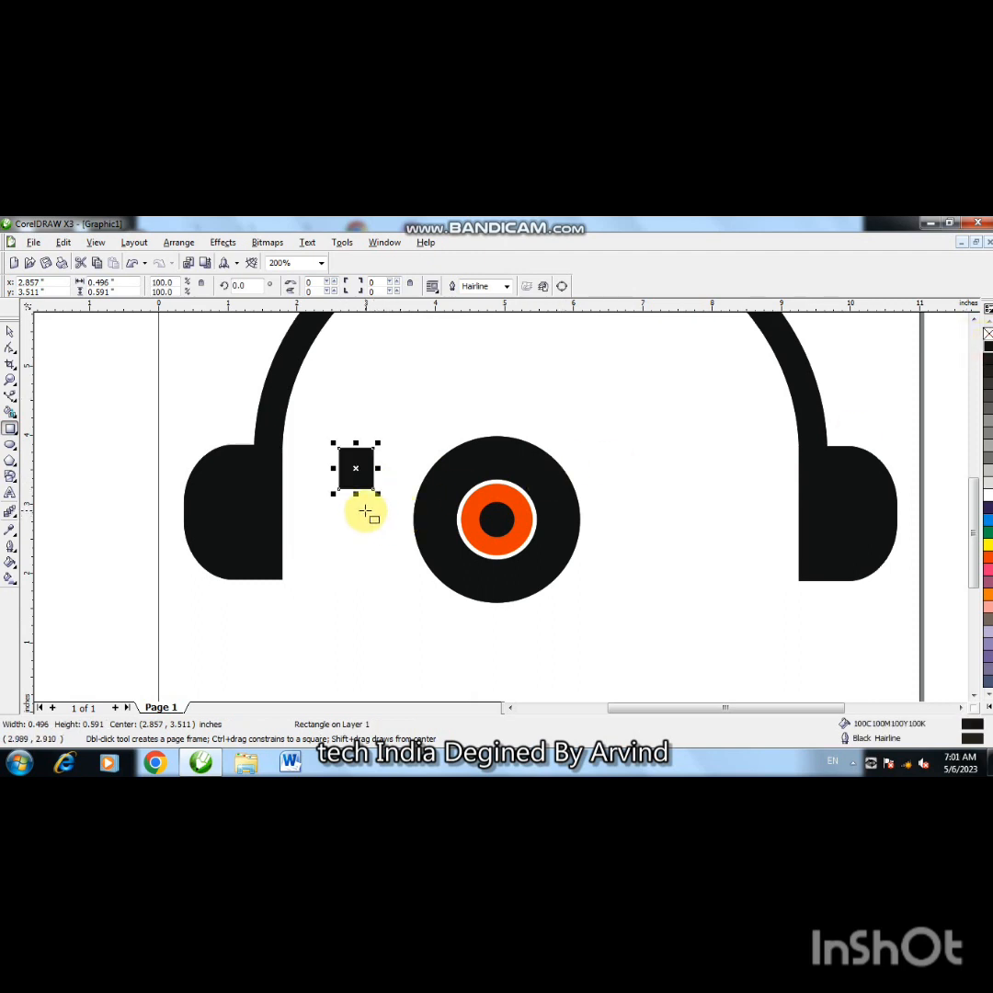
- Make a copy of the rectangle narrowed to about 0.18 inches and place it directly below as a stem, centred at about 2.857, 2.943 inches
left_click_drag(378, 469, 366, 469)
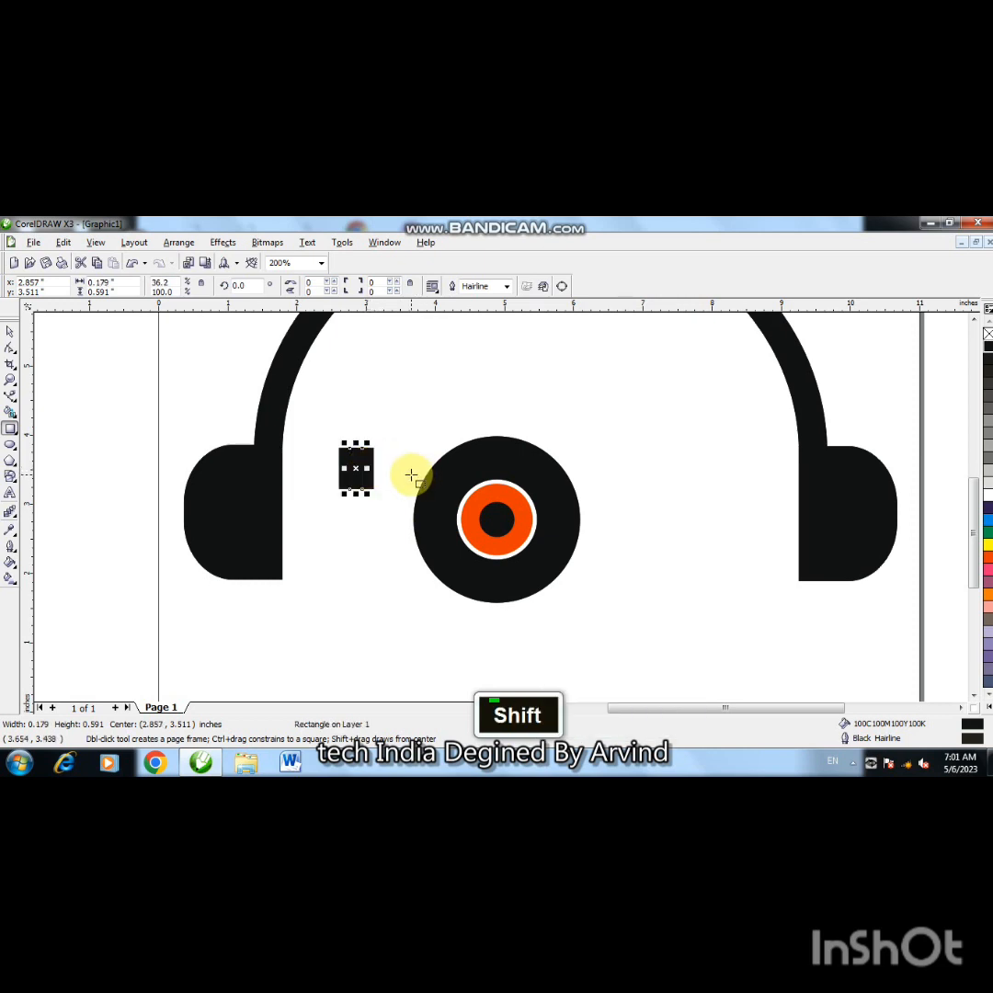
key("Down")
key("Down")
key("Down")
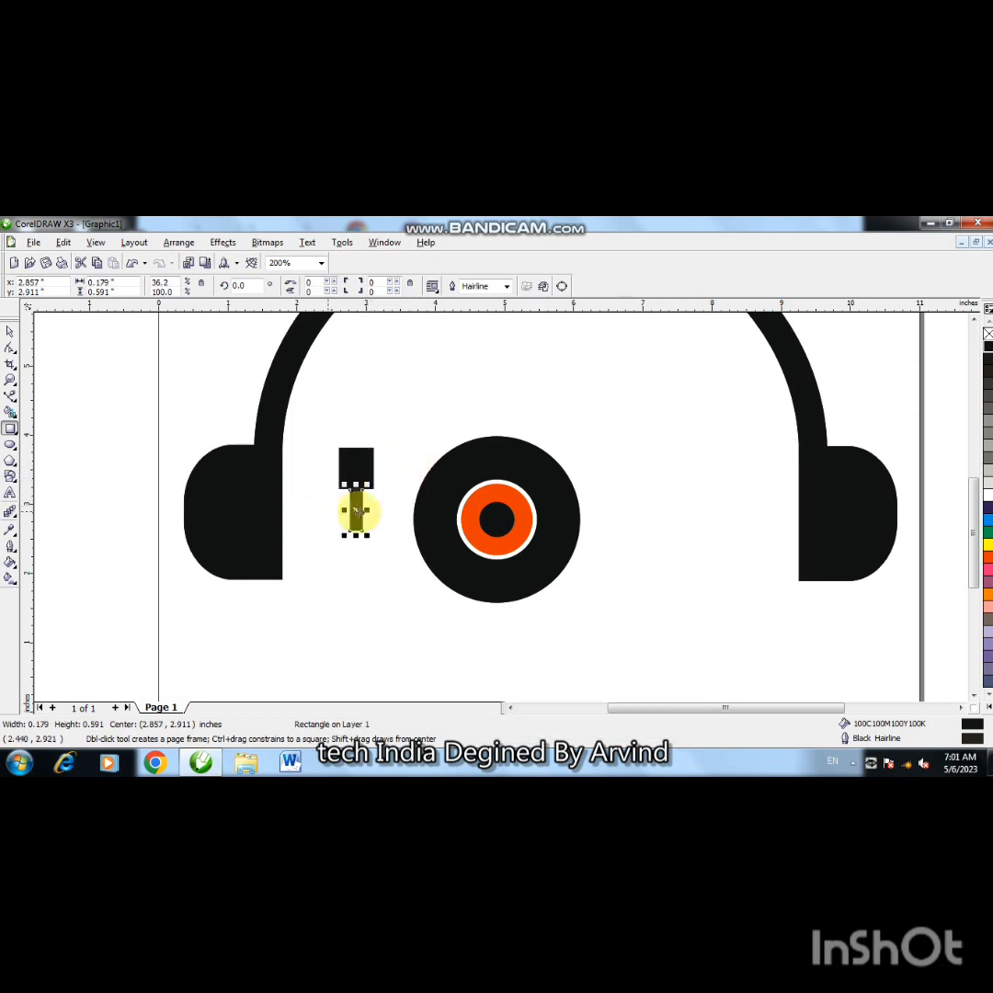
left_click_drag(357, 510, 357, 512)
key("ctrl")
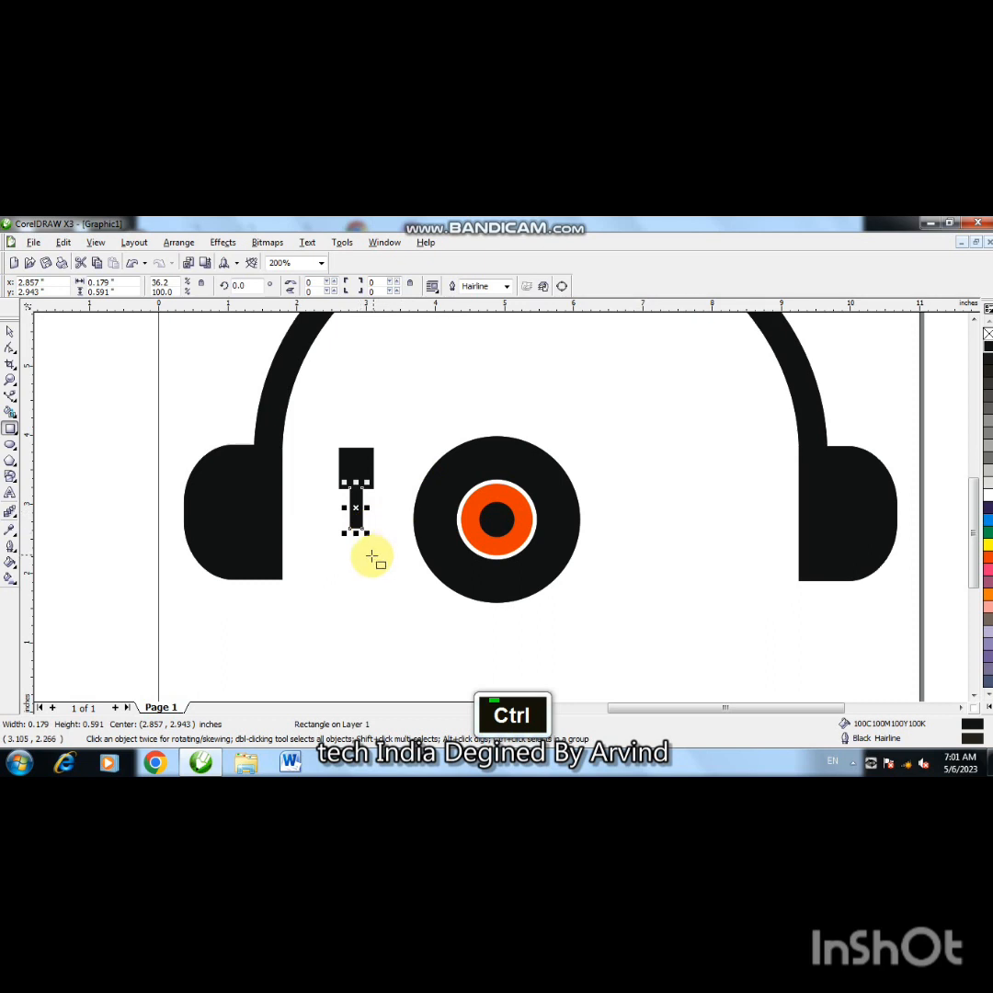
- Draw a circle about 0.41 inches in diameter at the stem's lower end and fill it black
left_click(11, 444)
key("ctrl")
left_click_drag(342, 527, 366, 546)
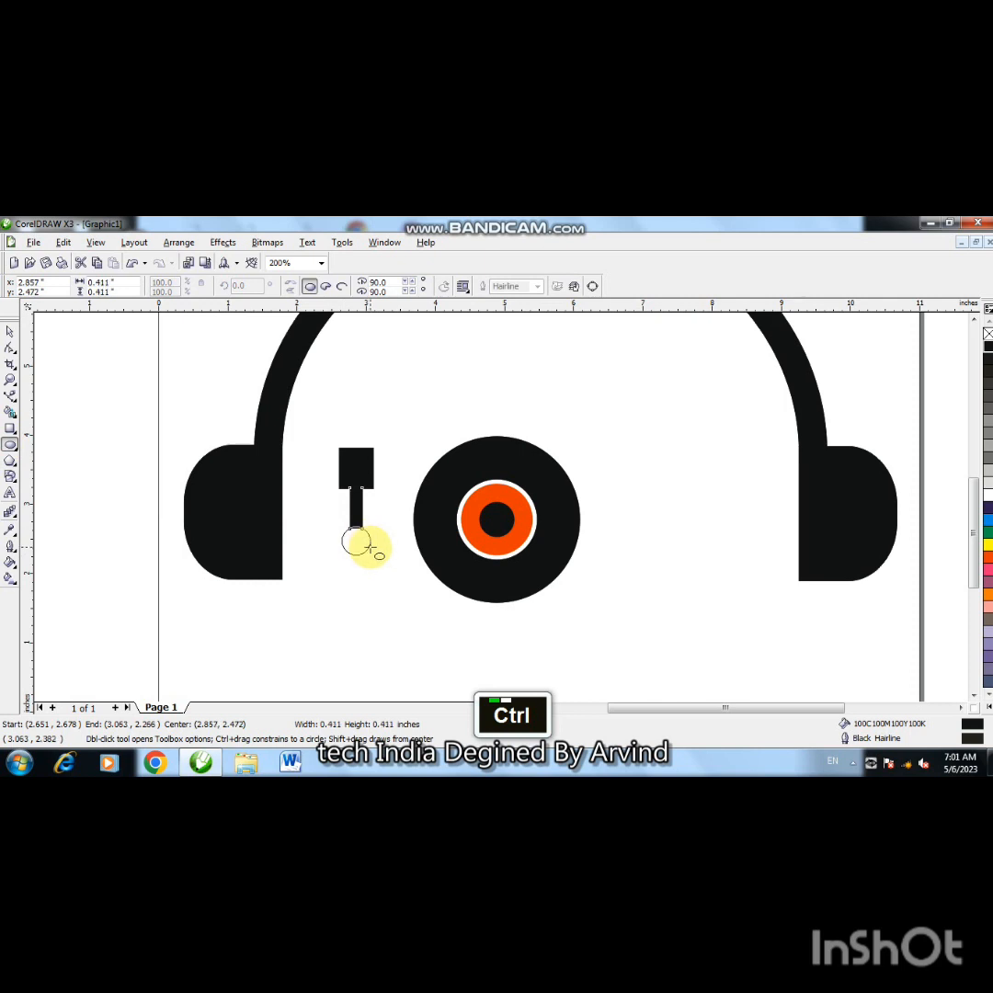
left_click(9, 333)
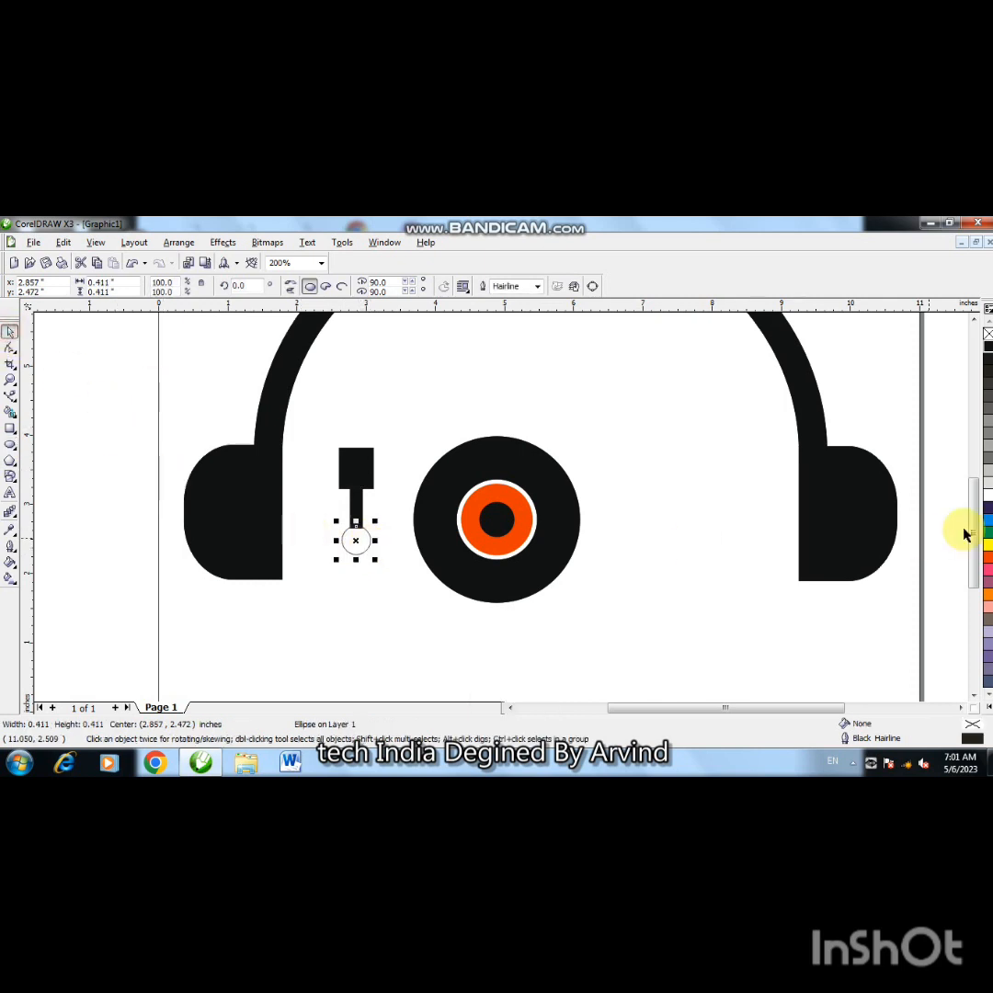
left_click(986, 354)
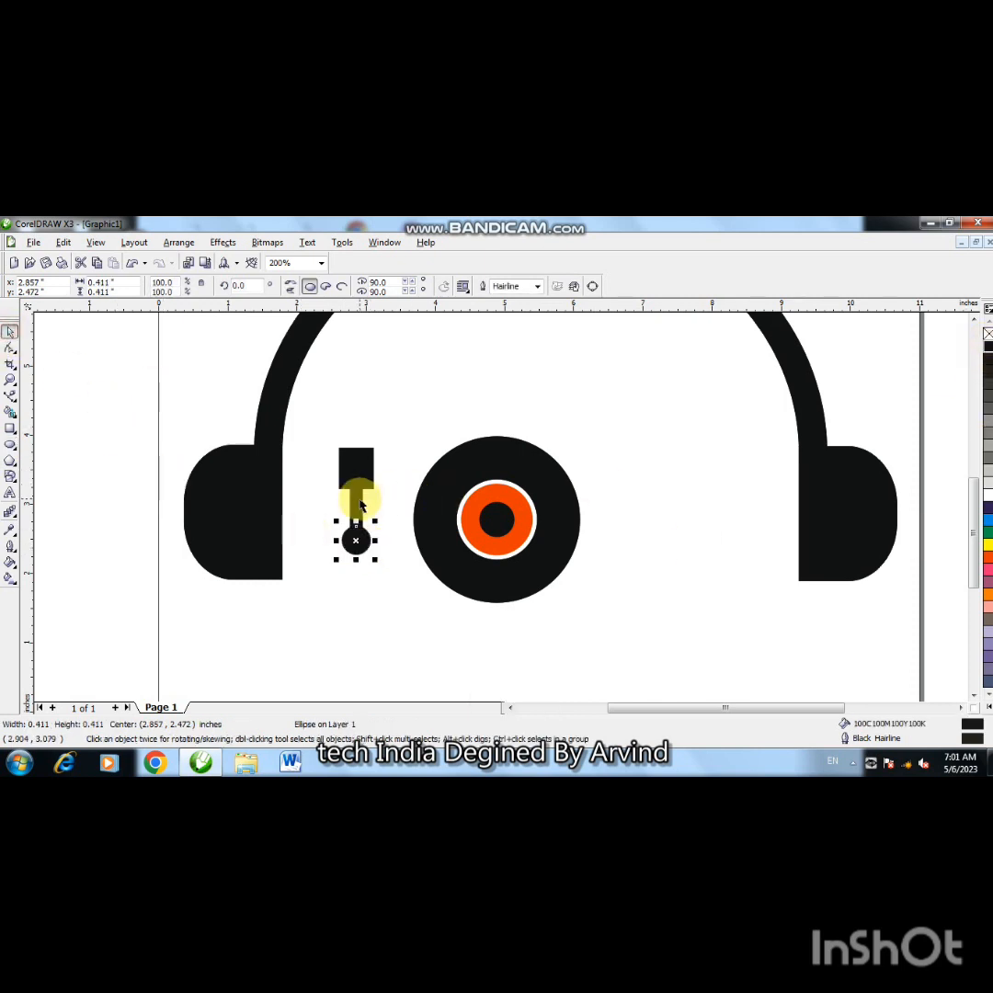
- Align the small circle and the stem on a common vertical centre line and enlarge the circle slightly
left_click(359, 499, "shift")
key("c")
left_click(365, 631)
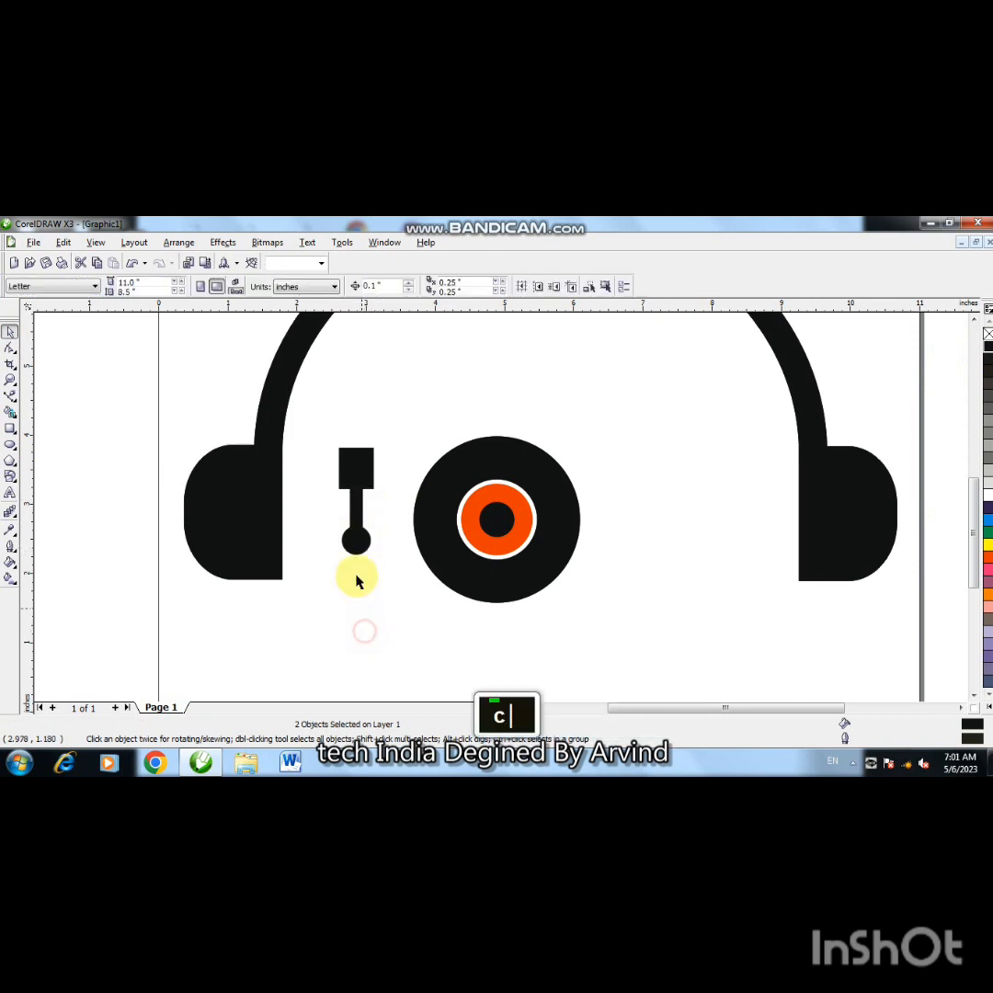
left_click(355, 546)
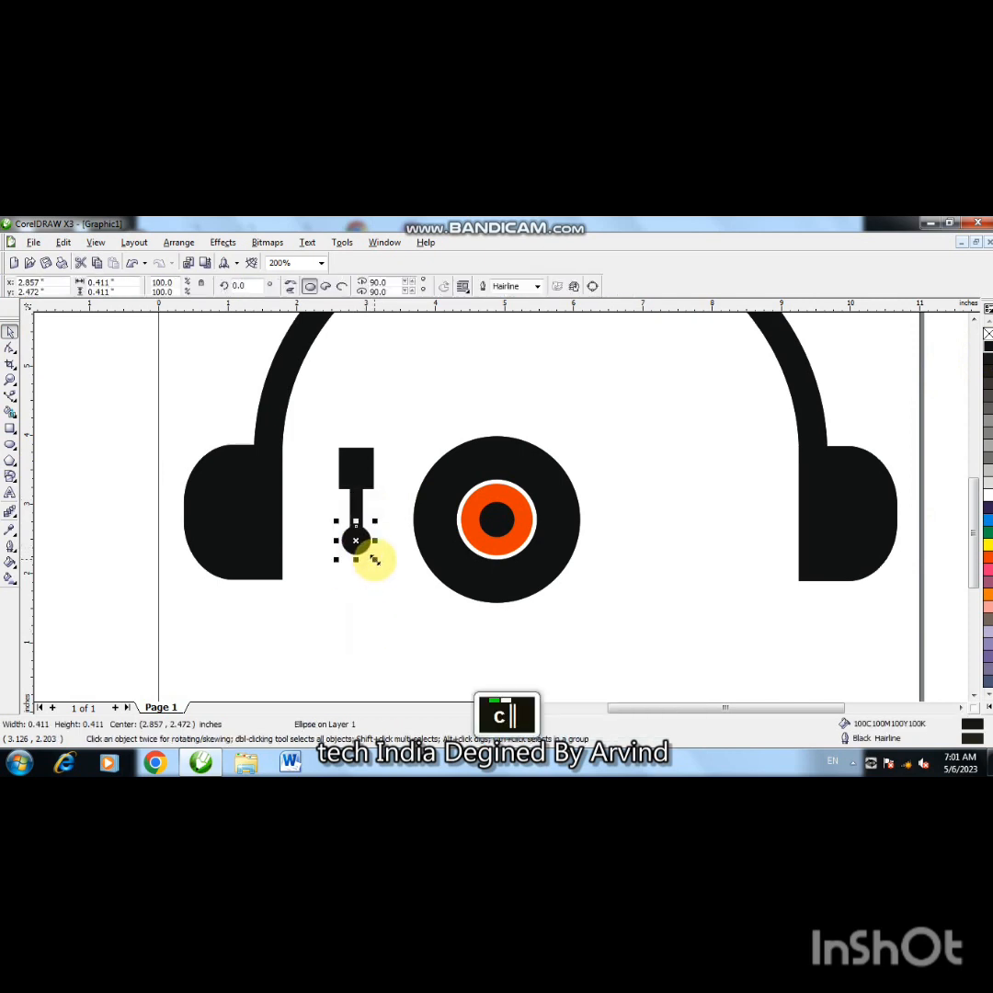
left_click_drag(374, 560, 378, 565)
- Give the stem and the small rectangle above it an outline in the 100C100M100Y100K black
left_click(359, 508)
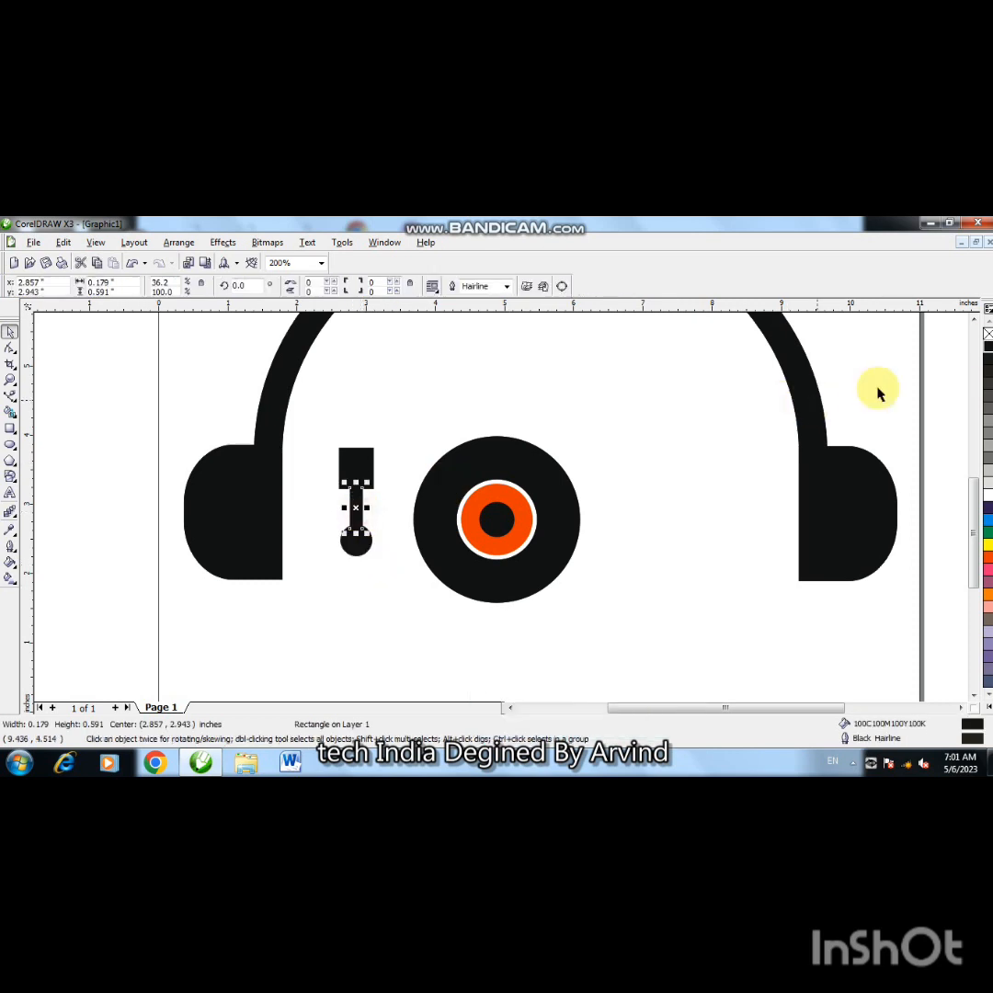
right_click(984, 349)
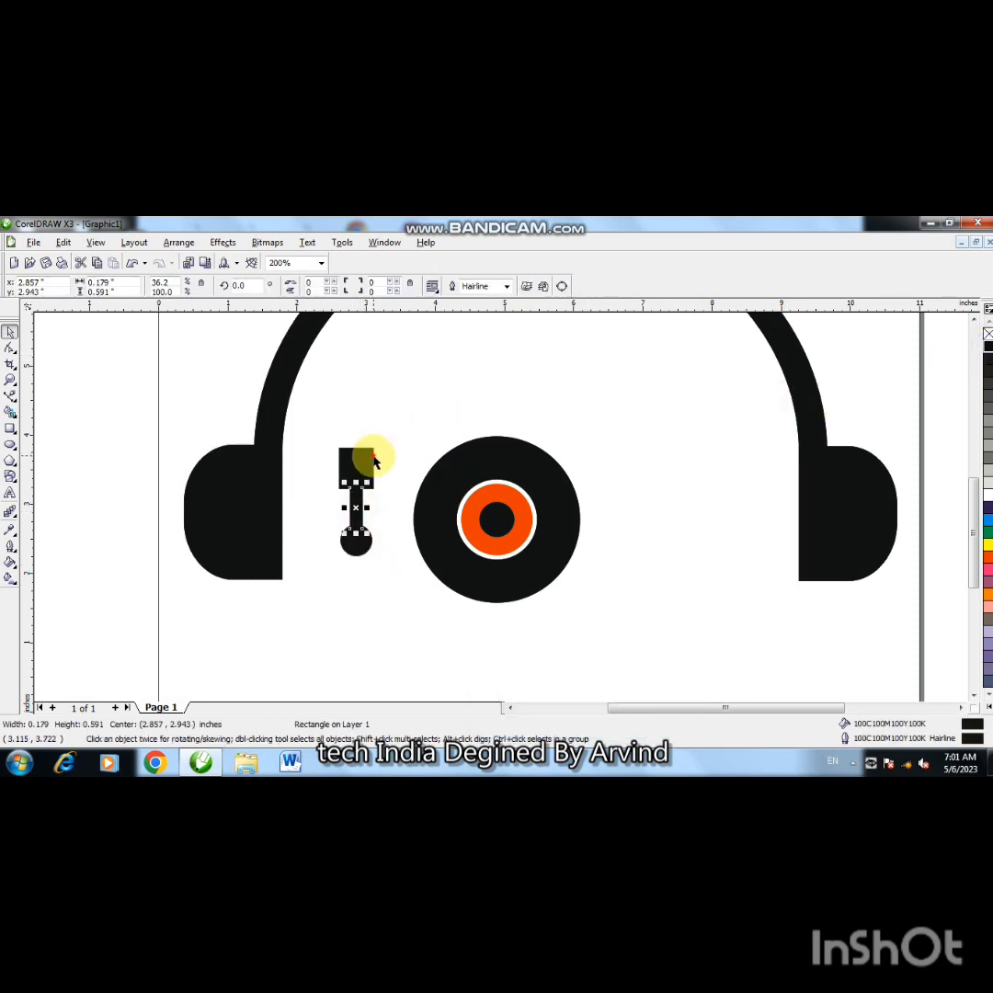
left_click(360, 460)
right_click(986, 336)
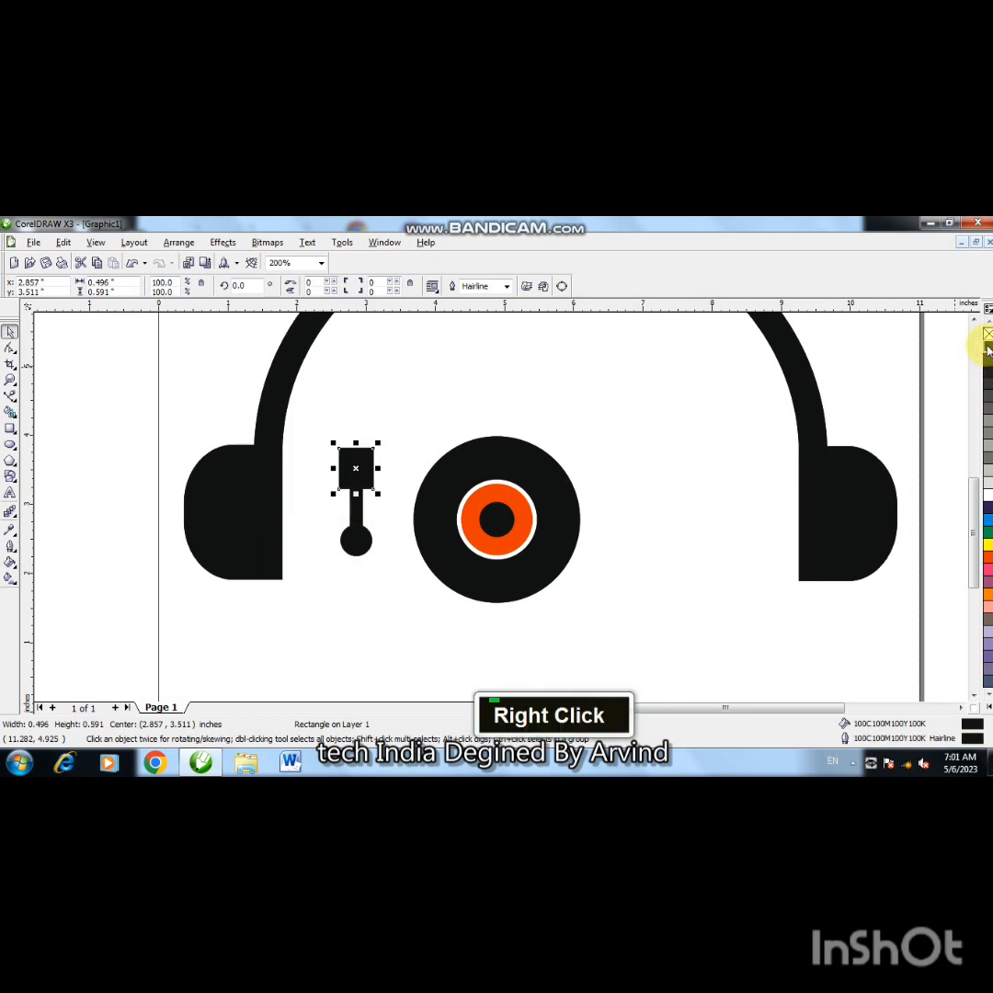
left_click(388, 647)
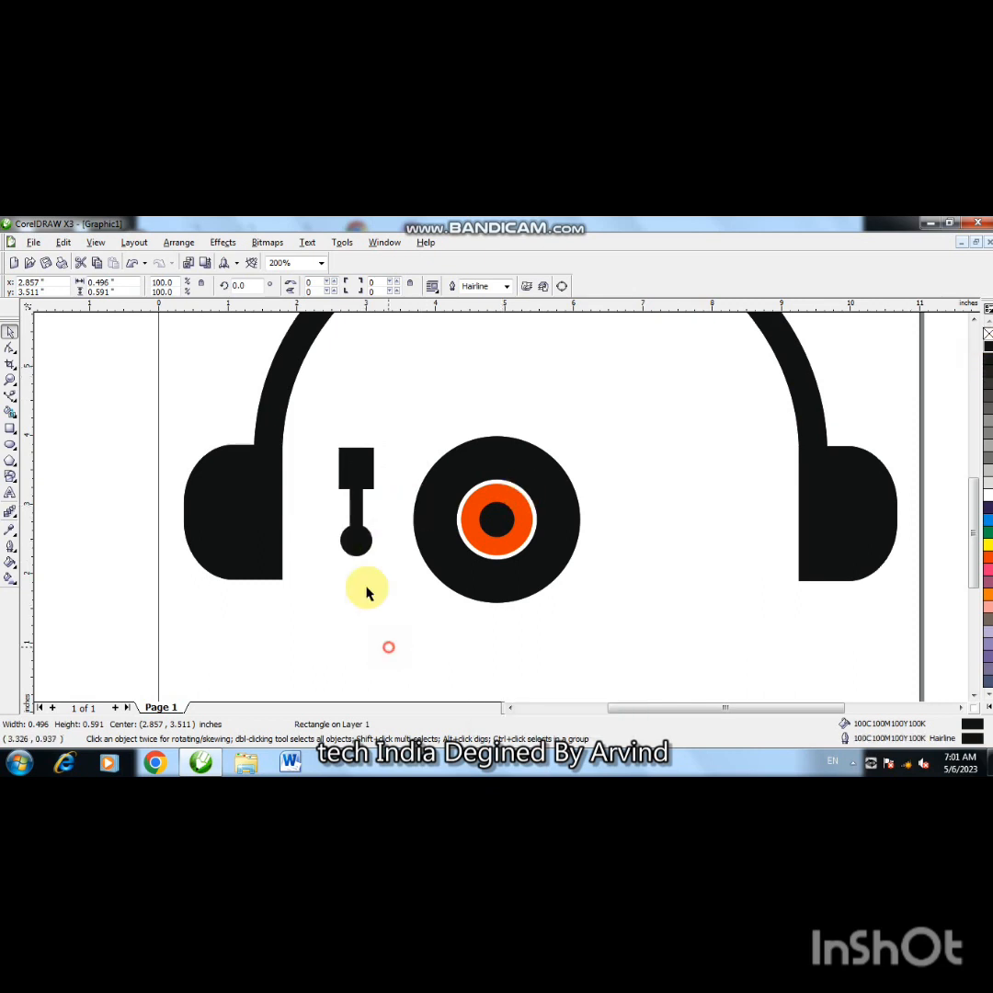
- Add a copy of the stem below the small circle, lengthened to about 1.72 inches and centred at about 2.857, 1.577 inches
left_click(356, 508)
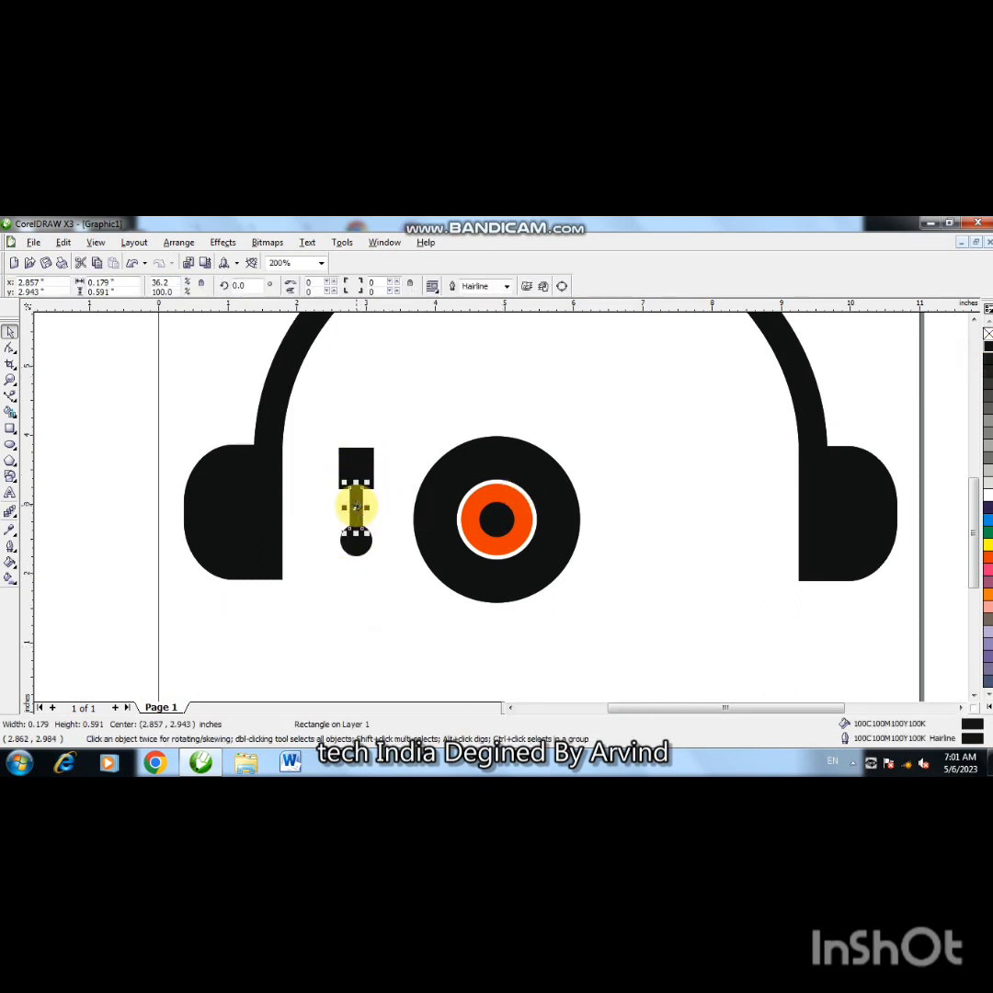
left_click_drag(356, 507, 347, 667)
key("Down")
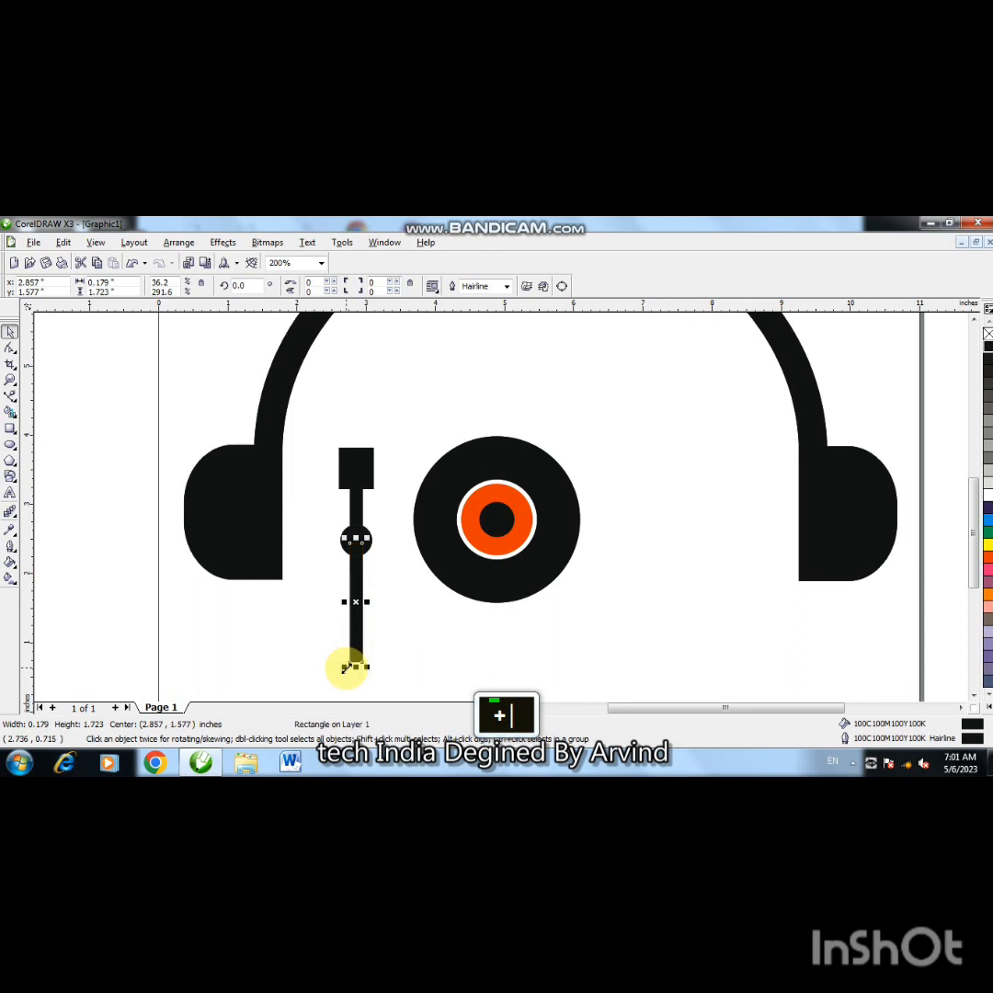
- Duplicate the long bar, rotate the copy to 45 degrees and place it at the vertical bar's lower end
key("plus")
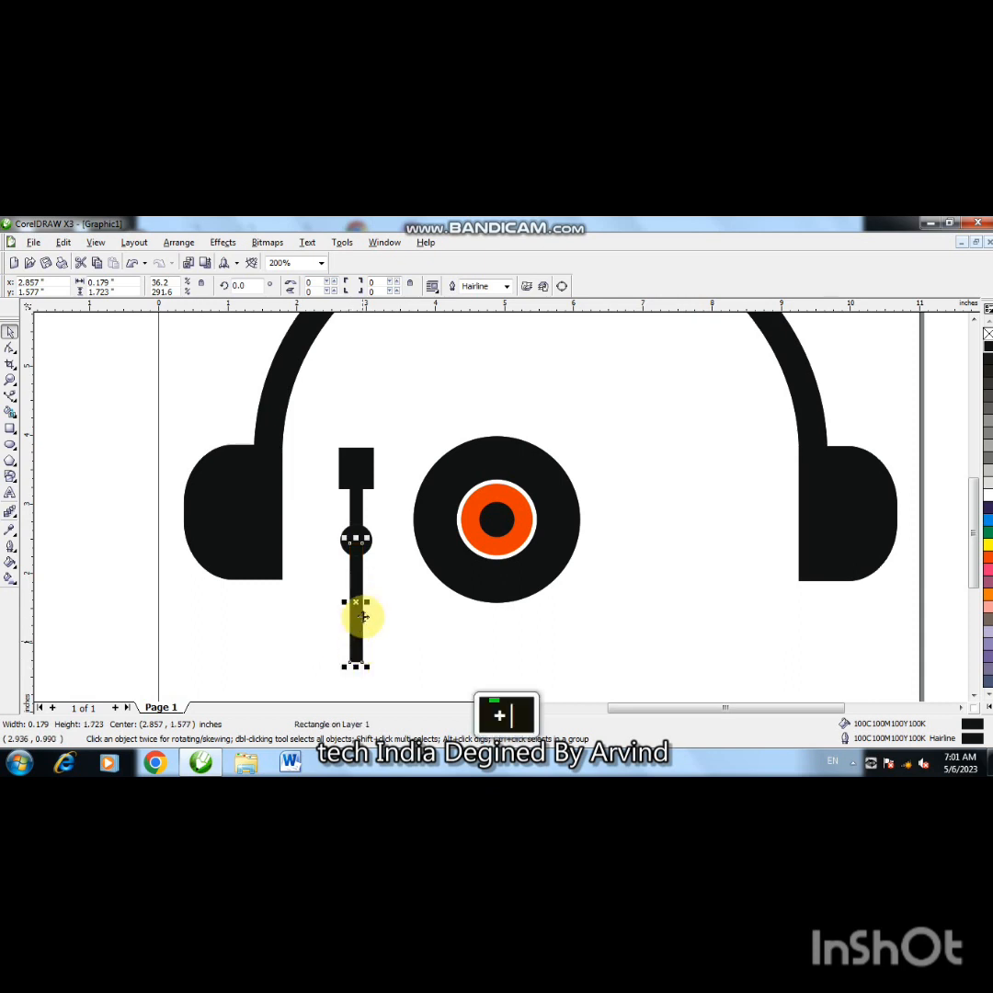
left_click(356, 602)
left_click_drag(366, 665, 414, 704)
left_click_drag(404, 686, 412, 686)
double_click(971, 701)
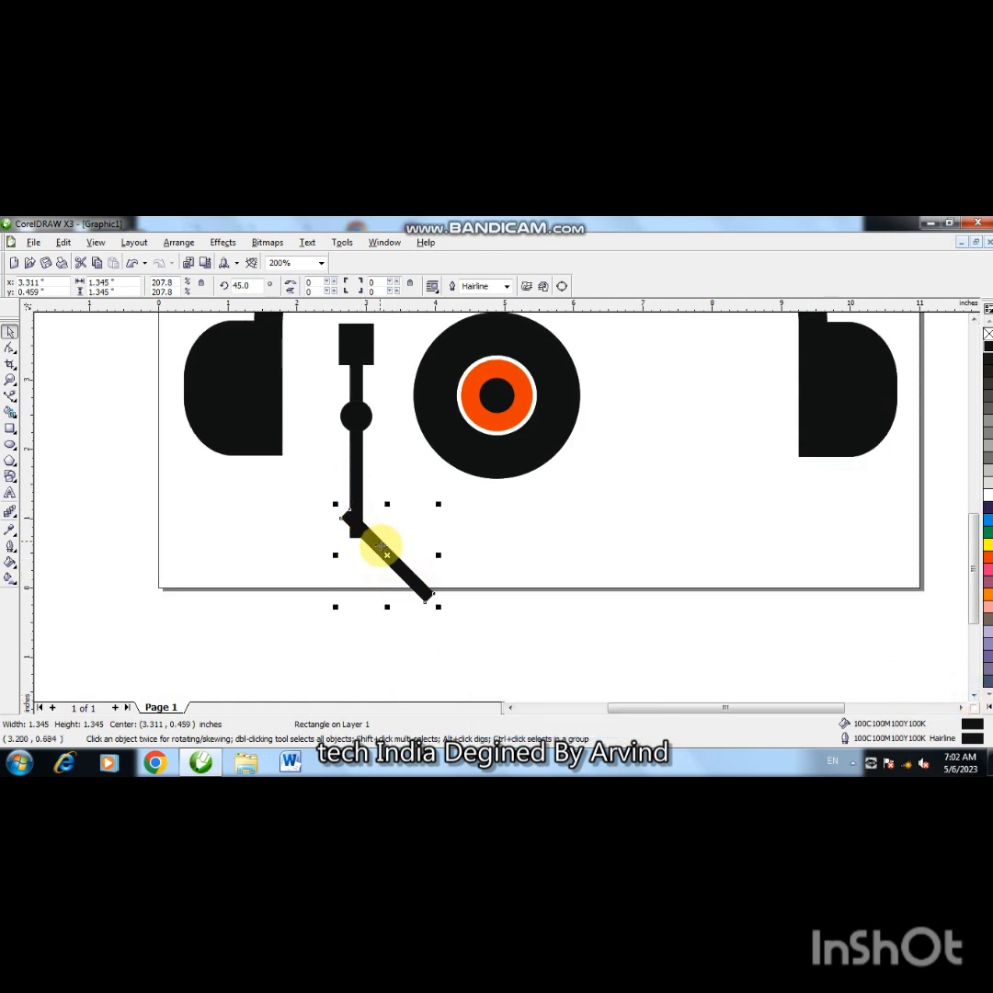
- Raise the vertical bar's lower end and reposition the angled bar to meet it, centred at about 3.395, 0.606 inches
left_click_drag(381, 547, 358, 522)
left_click(358, 474)
left_click(377, 536)
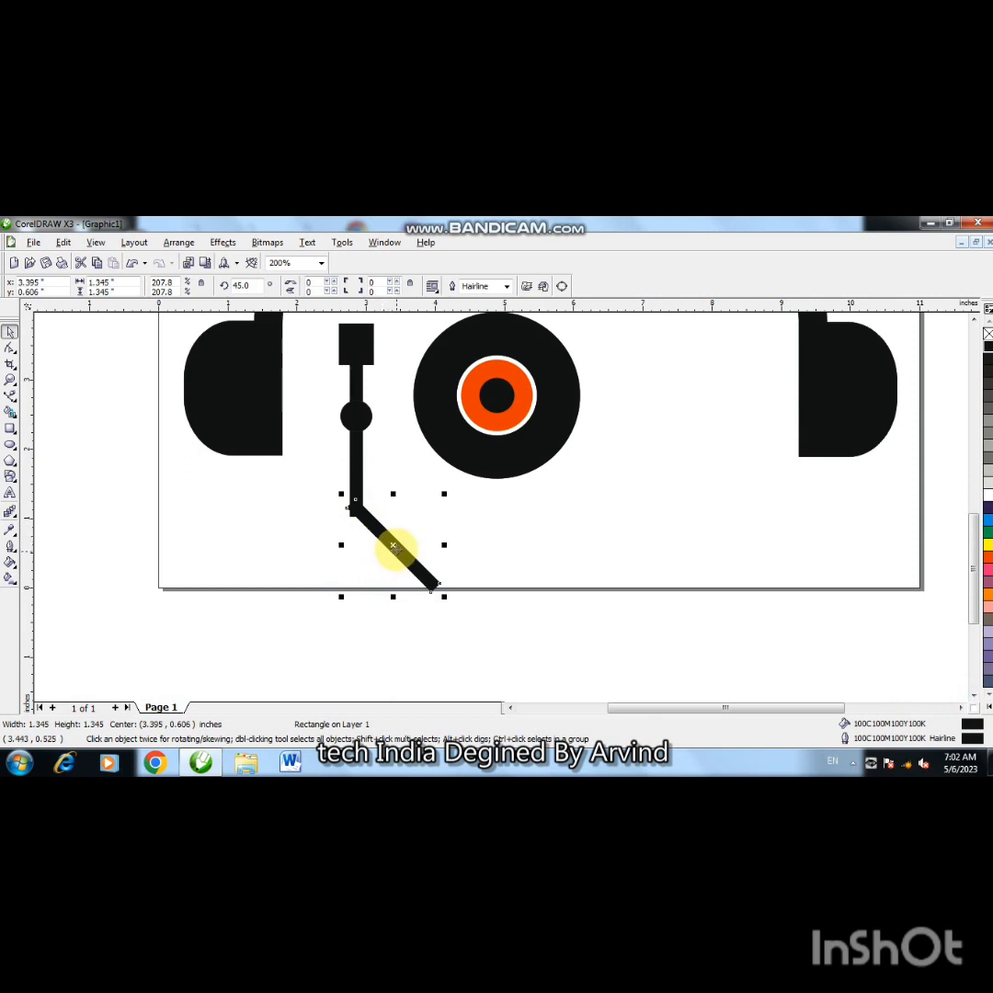
- Rotate the angled bar to 57 degrees and rejoin it to the vertical bar's lower end, centred at about 3.479, 0.722 inches
left_click(394, 548)
left_click_drag(441, 599, 451, 579)
left_click(393, 546)
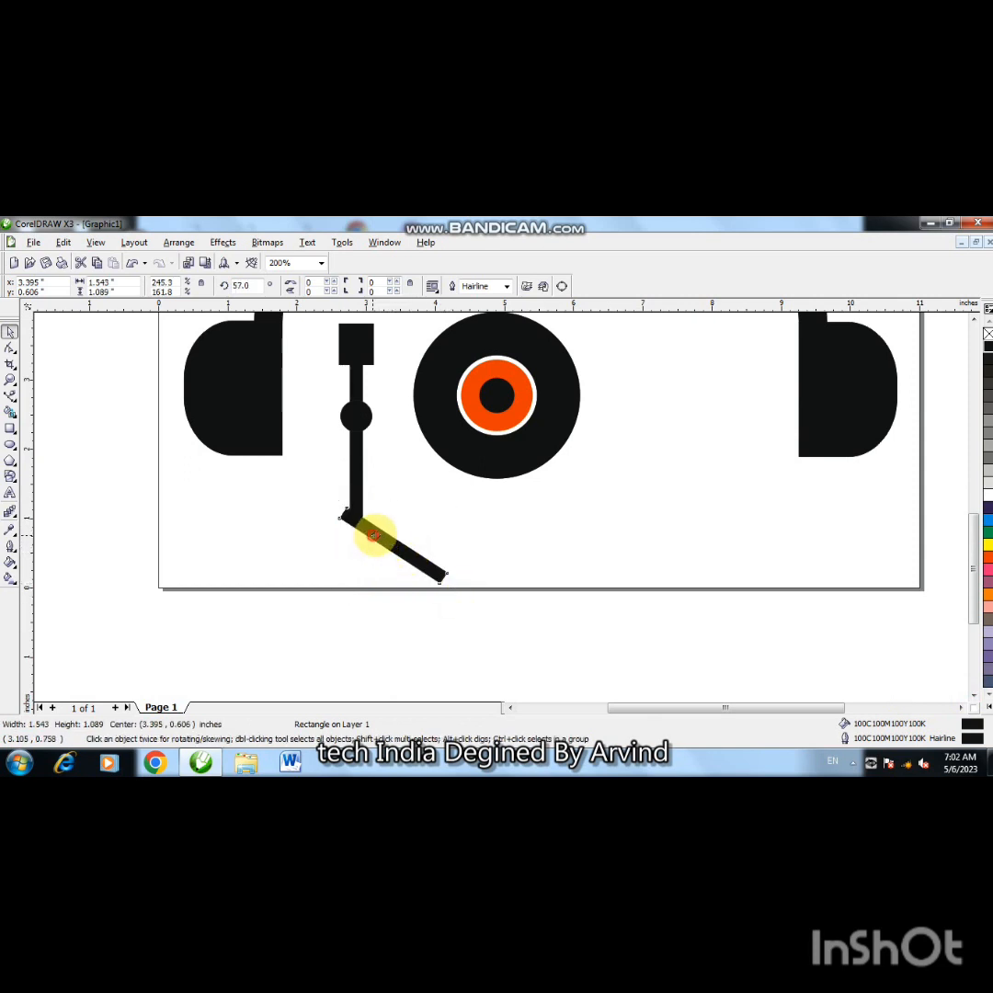
left_click_drag(372, 535, 379, 527)
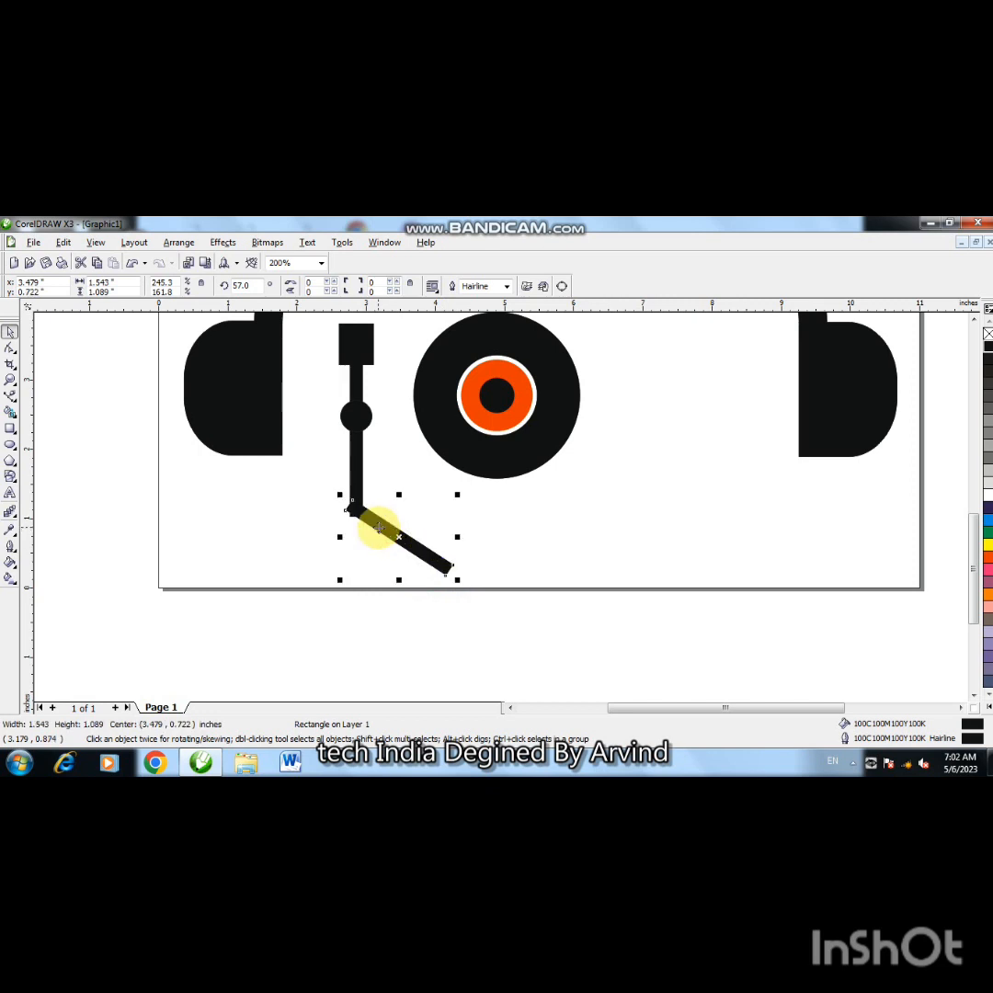
- Convert the angled bar to curves and add a node on its lower edge near the vertical bar's bottom end
key("F2")
left_click(343, 493)
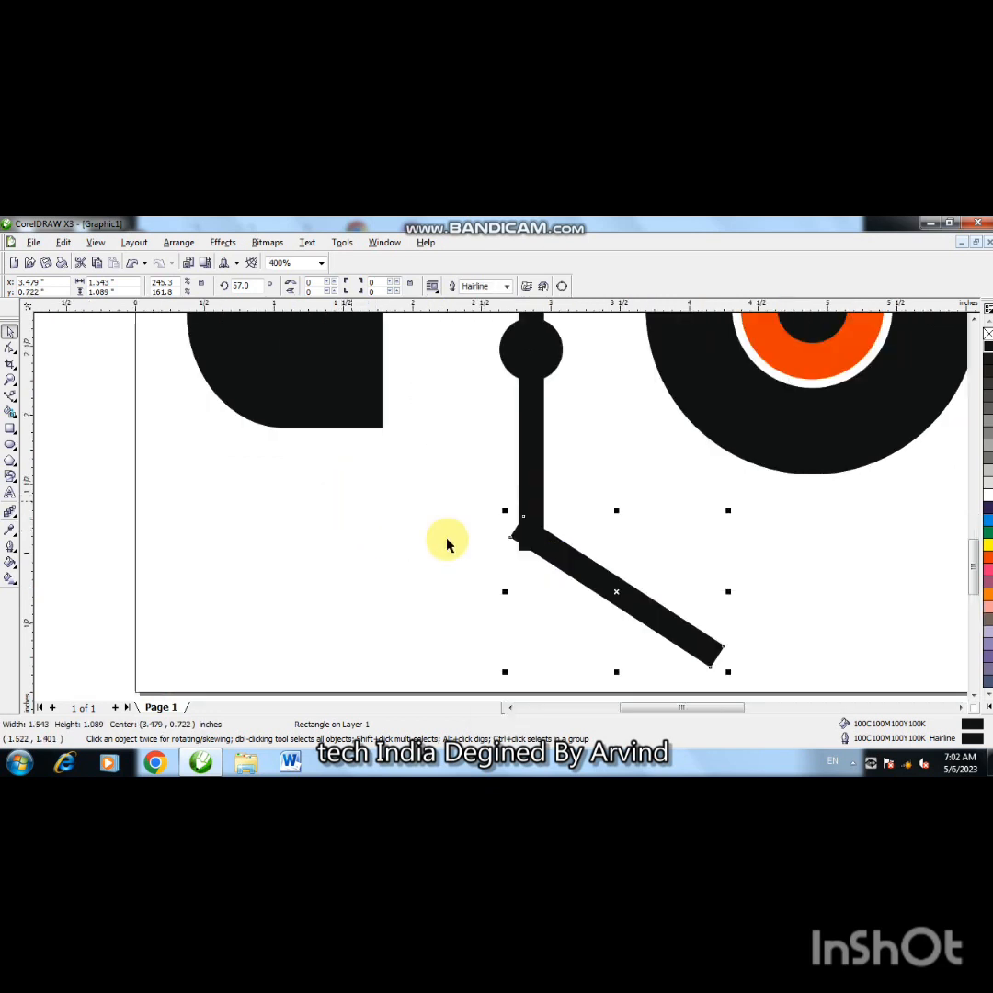
left_click(10, 348)
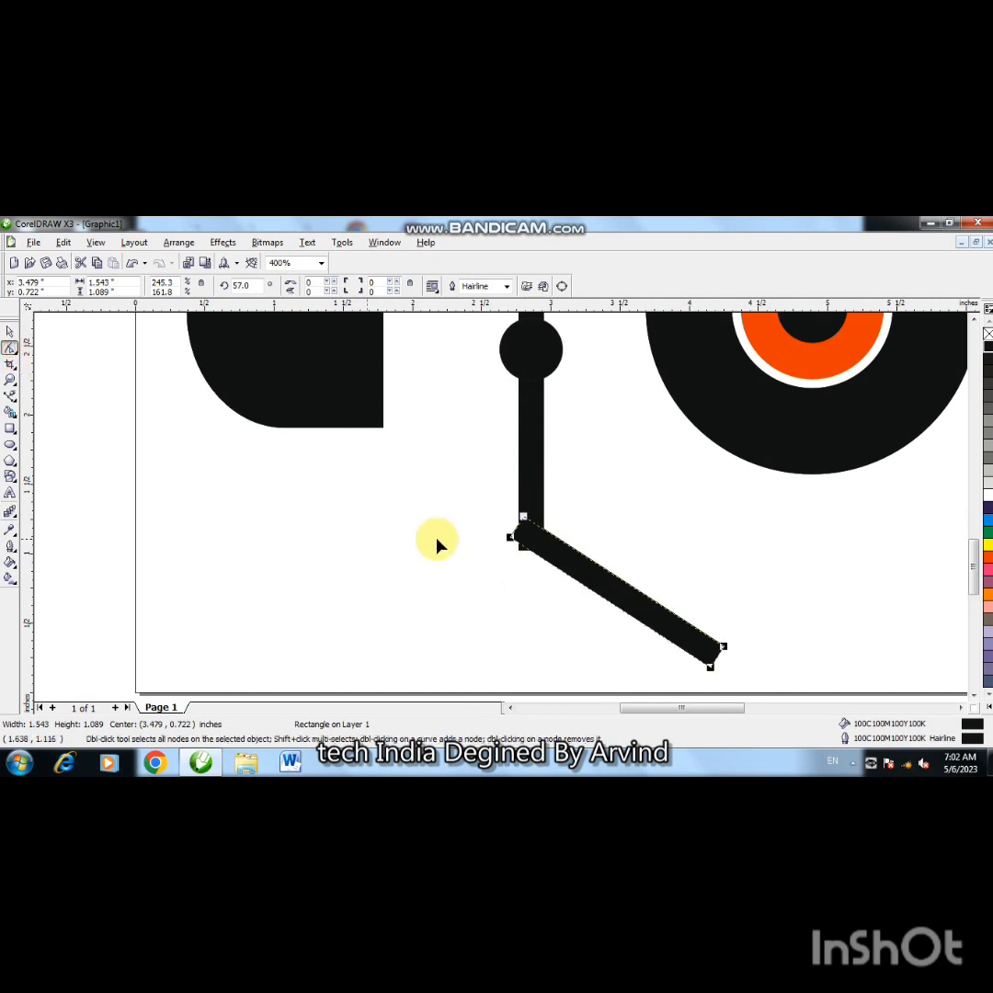
key("ctrl+q")
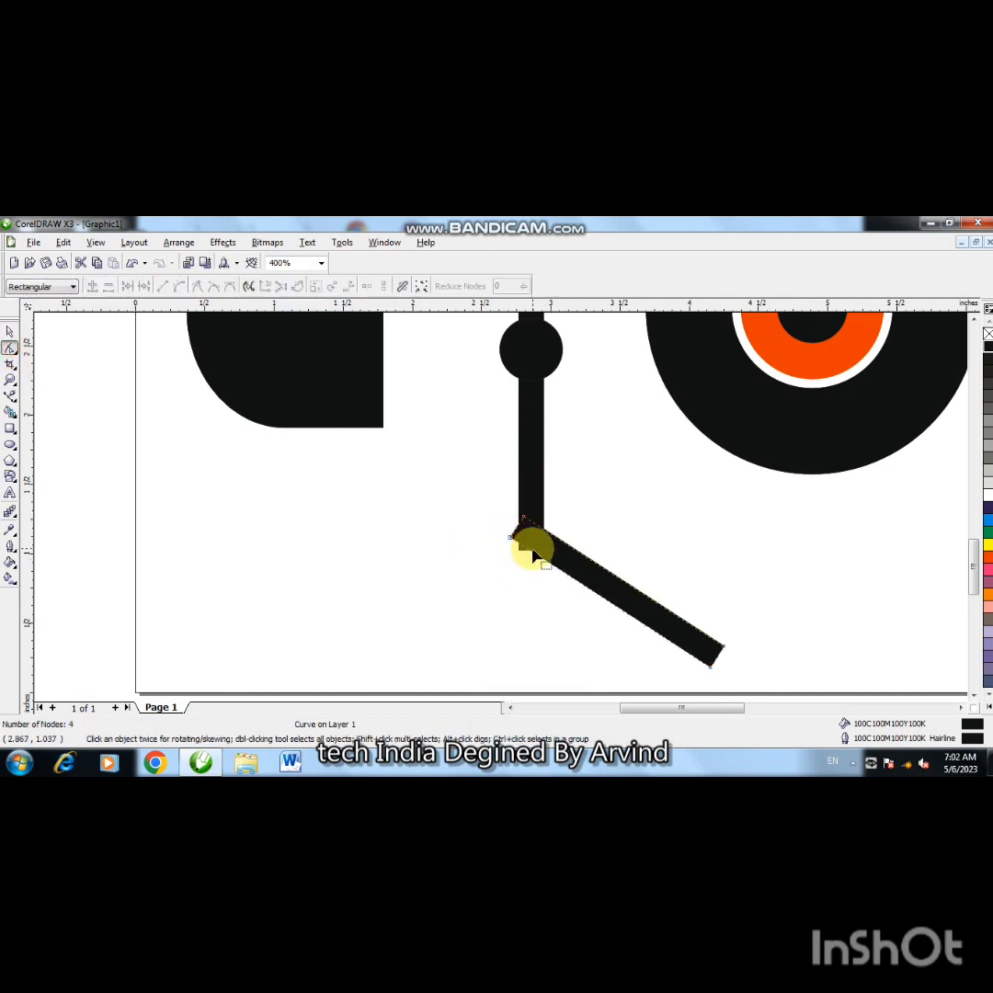
double_click(532, 556)
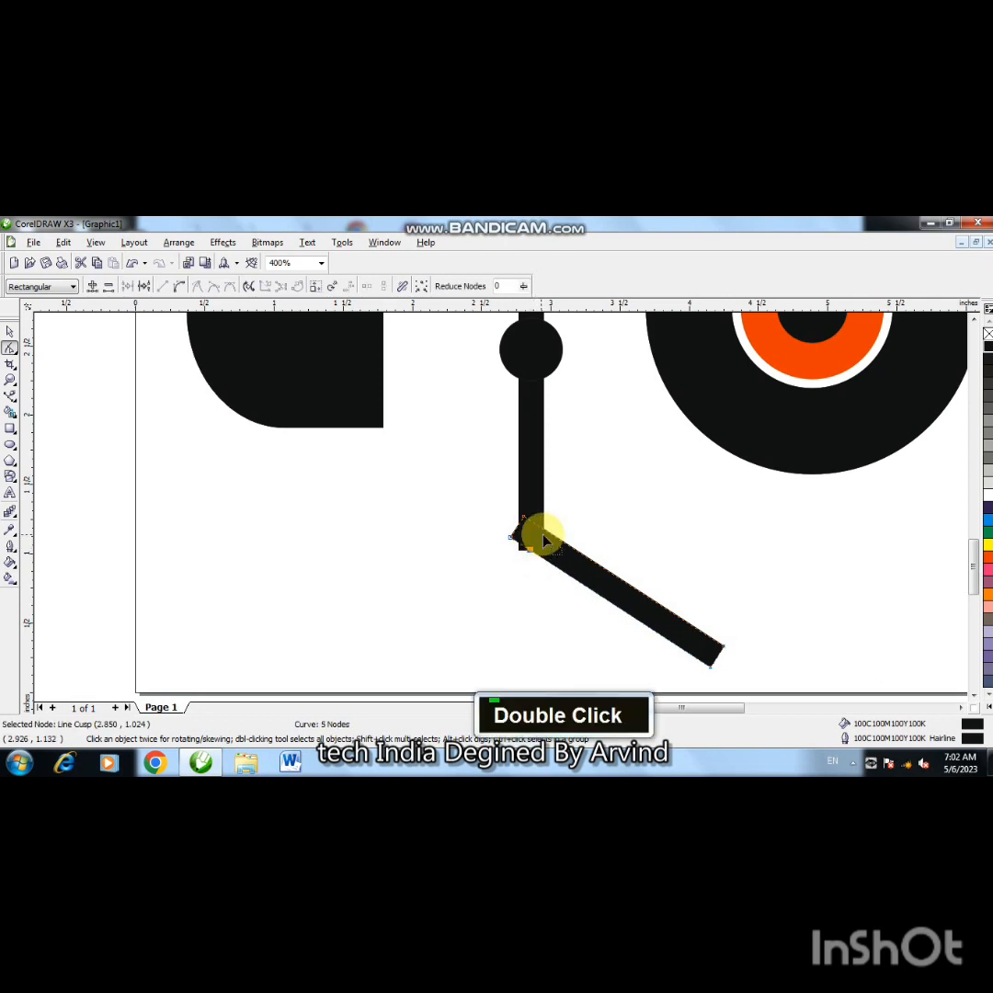
- Move the angled bar's outer end corner onto the vertical bar's bottom-left corner at about 2.766, 1.027 inches and remove the extra lower-edge node
double_click(514, 543)
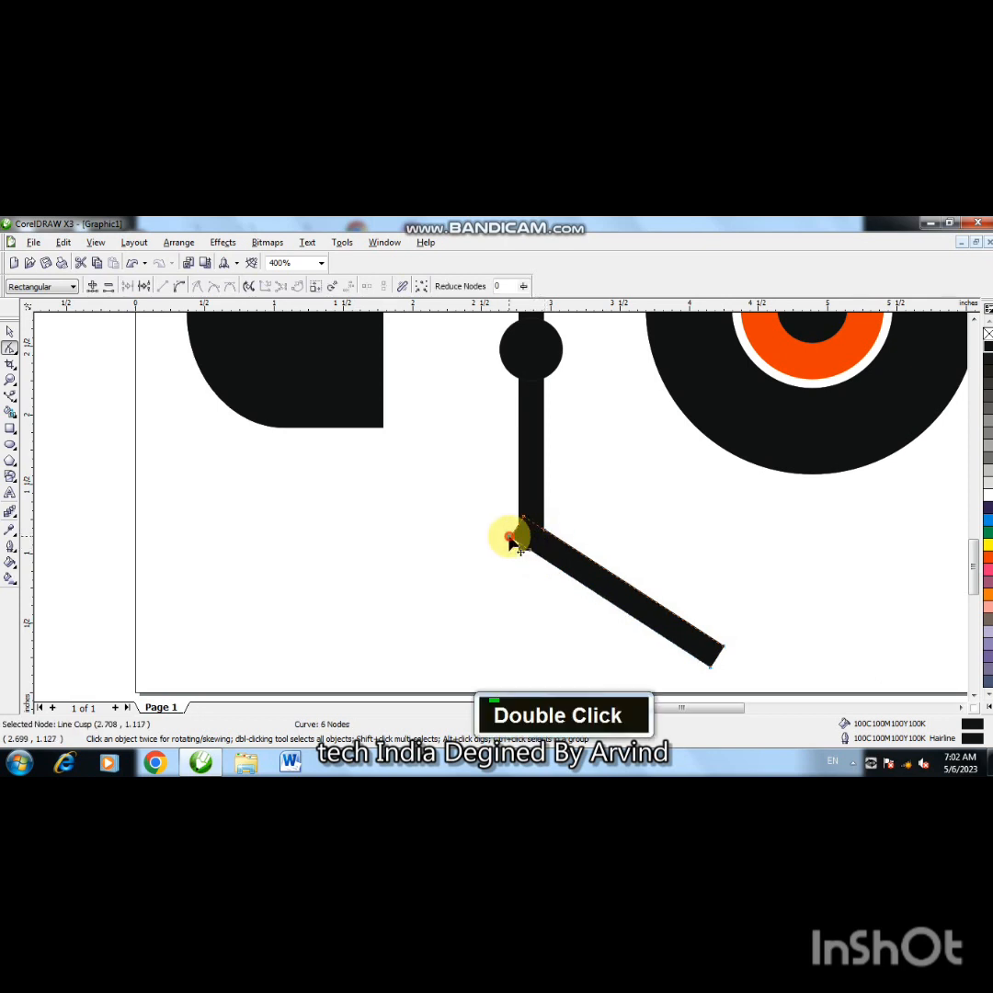
mouse_move(512, 542)
left_mouse_down()
mouse_move(519, 557)
mouse_move(523, 538)
mouse_move(521, 558)
left_mouse_up()
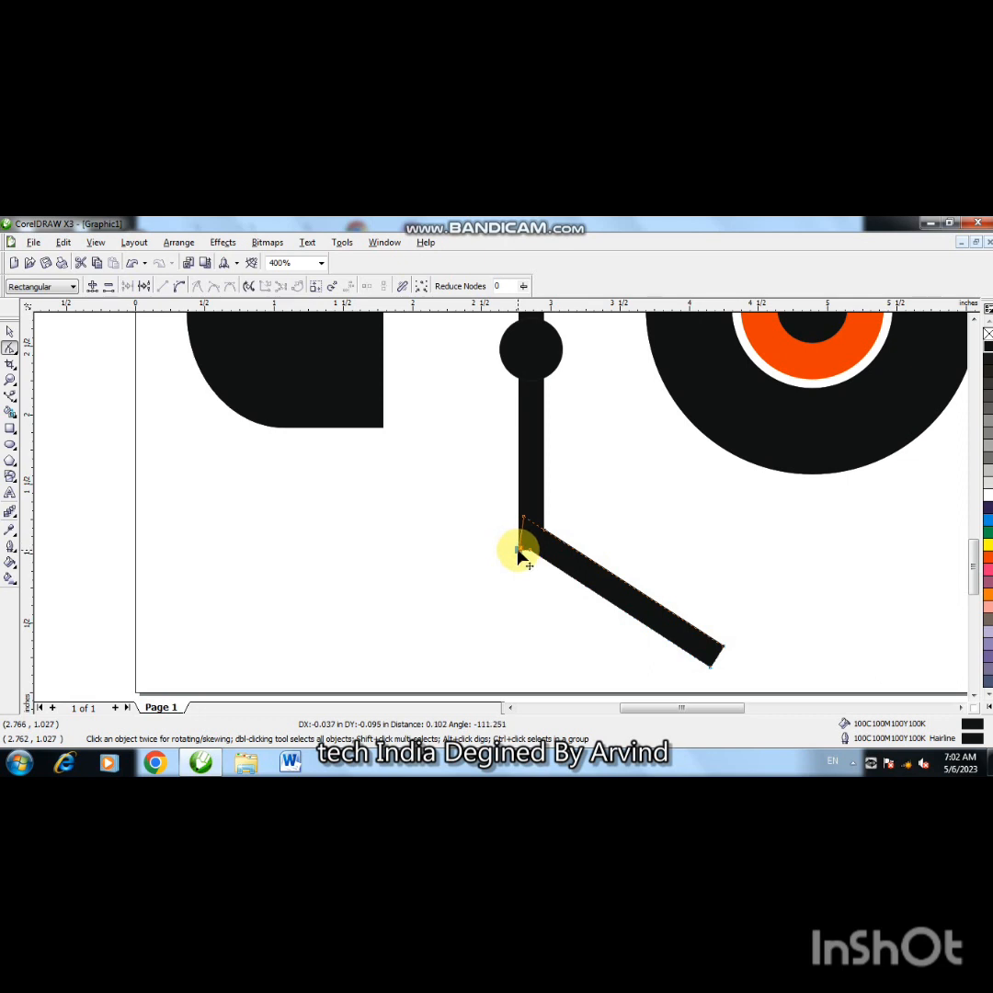
left_click_drag(517, 552, 519, 551)
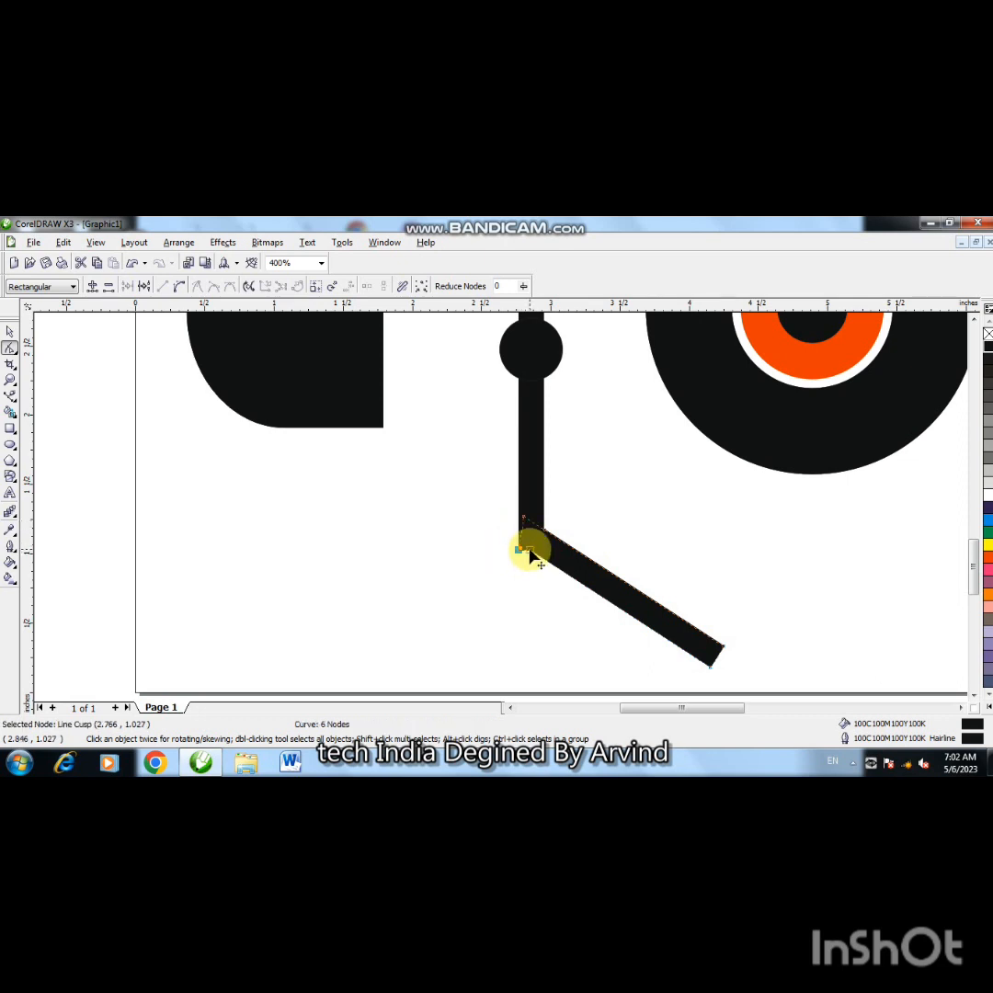
double_click(530, 549)
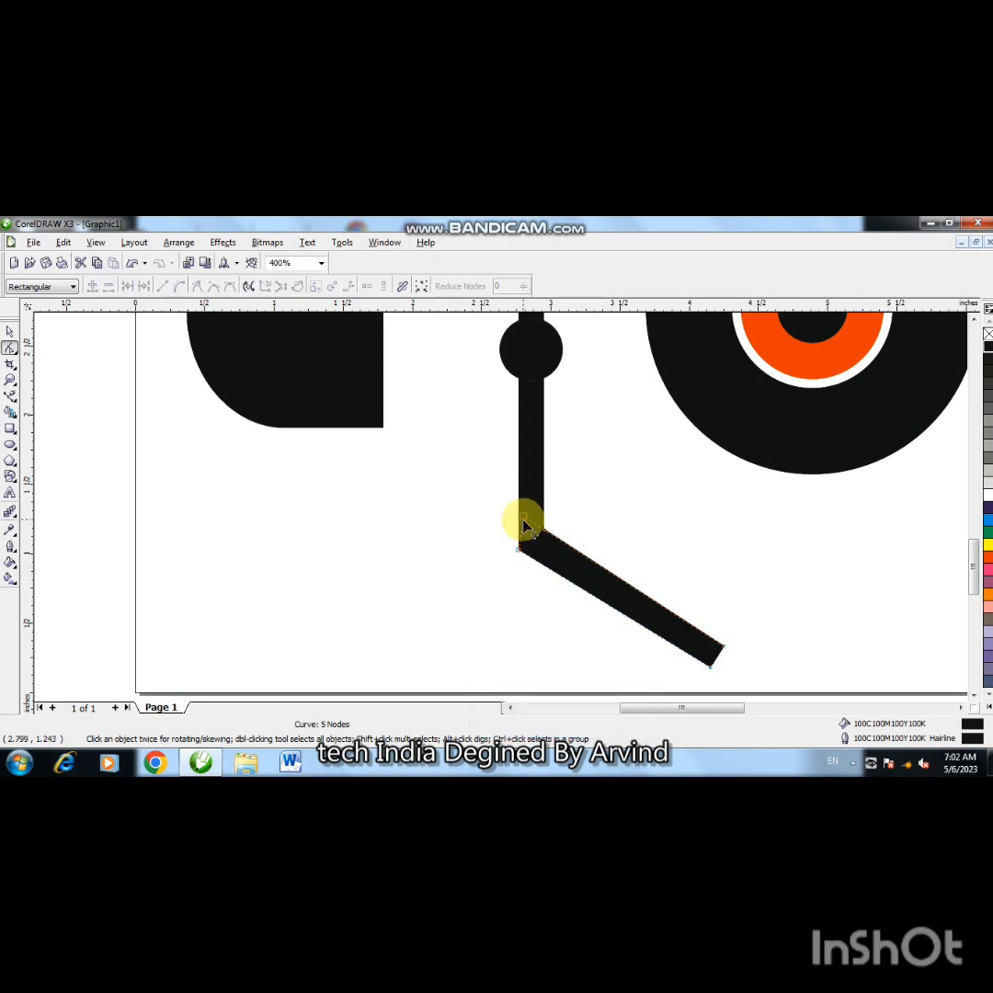
- Move the angled bar's upper end corner to about 2.779, 1.241 inches within the vertical bar and remove the extra node on its upper edge
left_click_drag(524, 525, 520, 521)
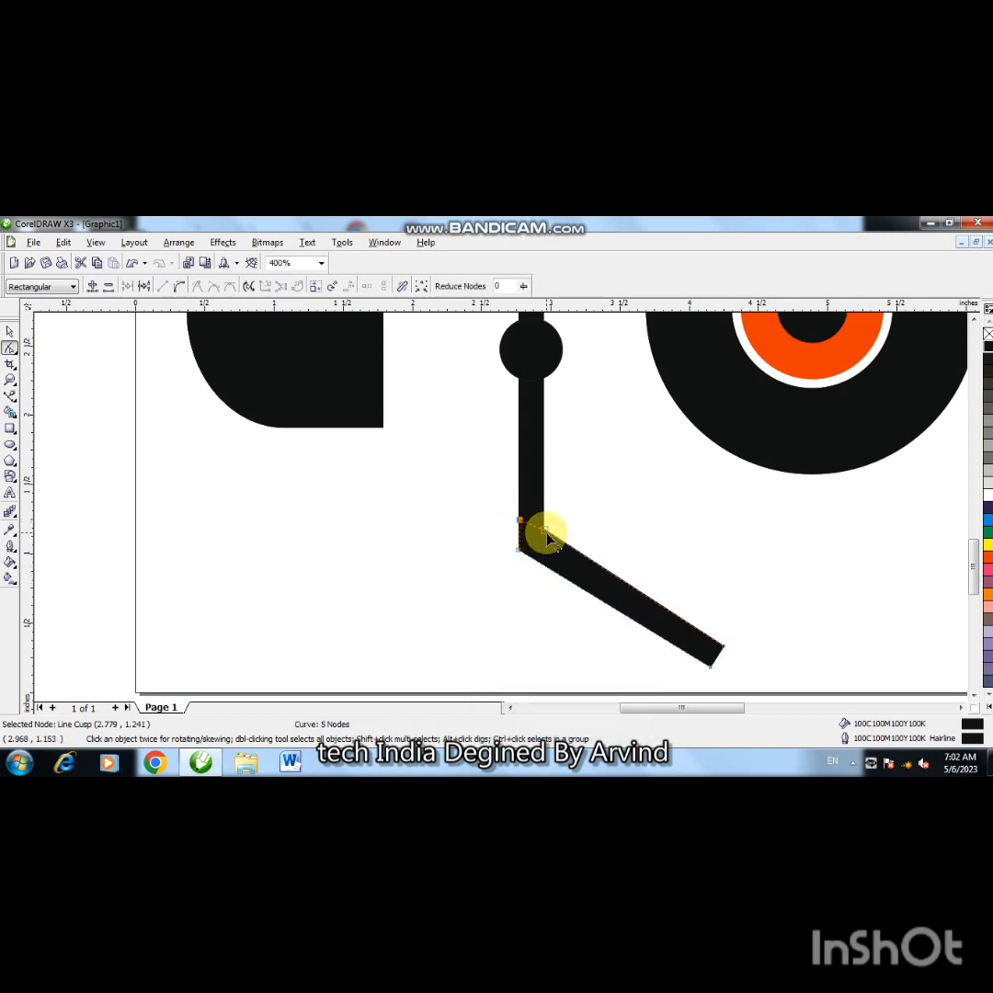
double_click(546, 537)
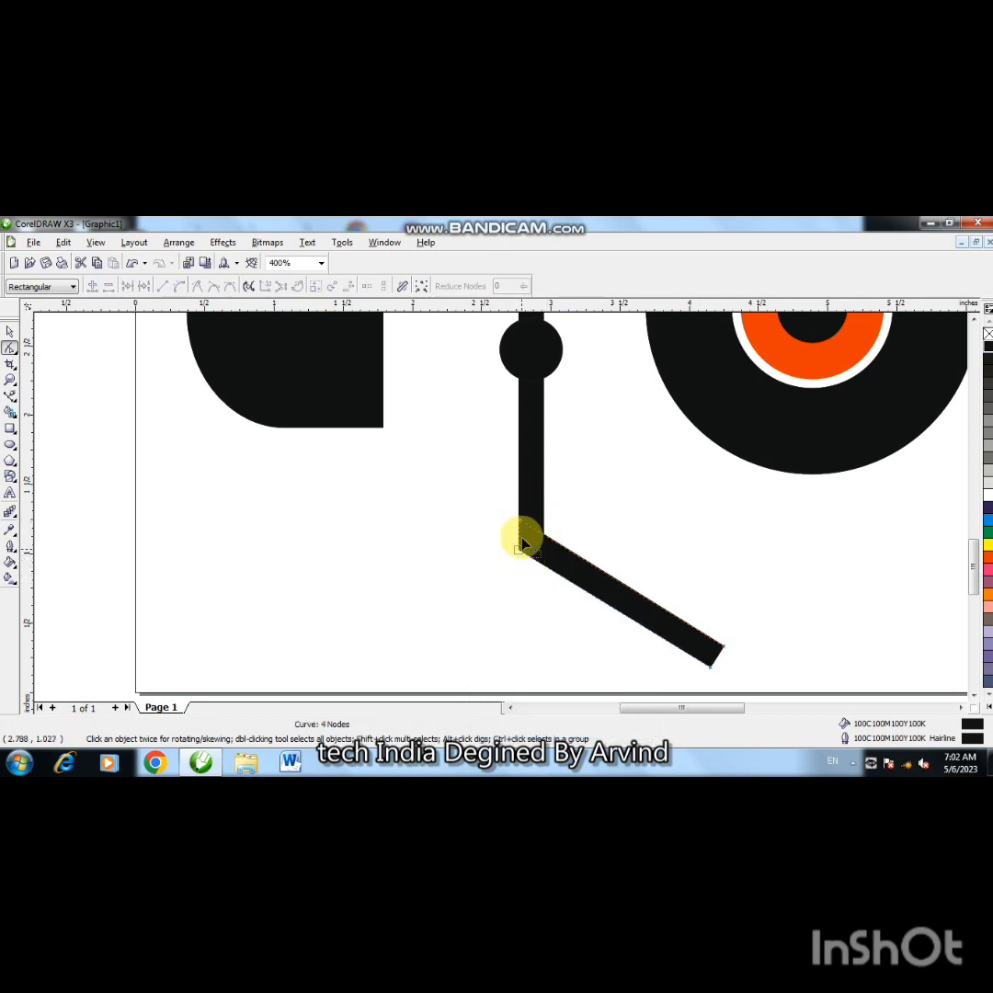
left_click(10, 331)
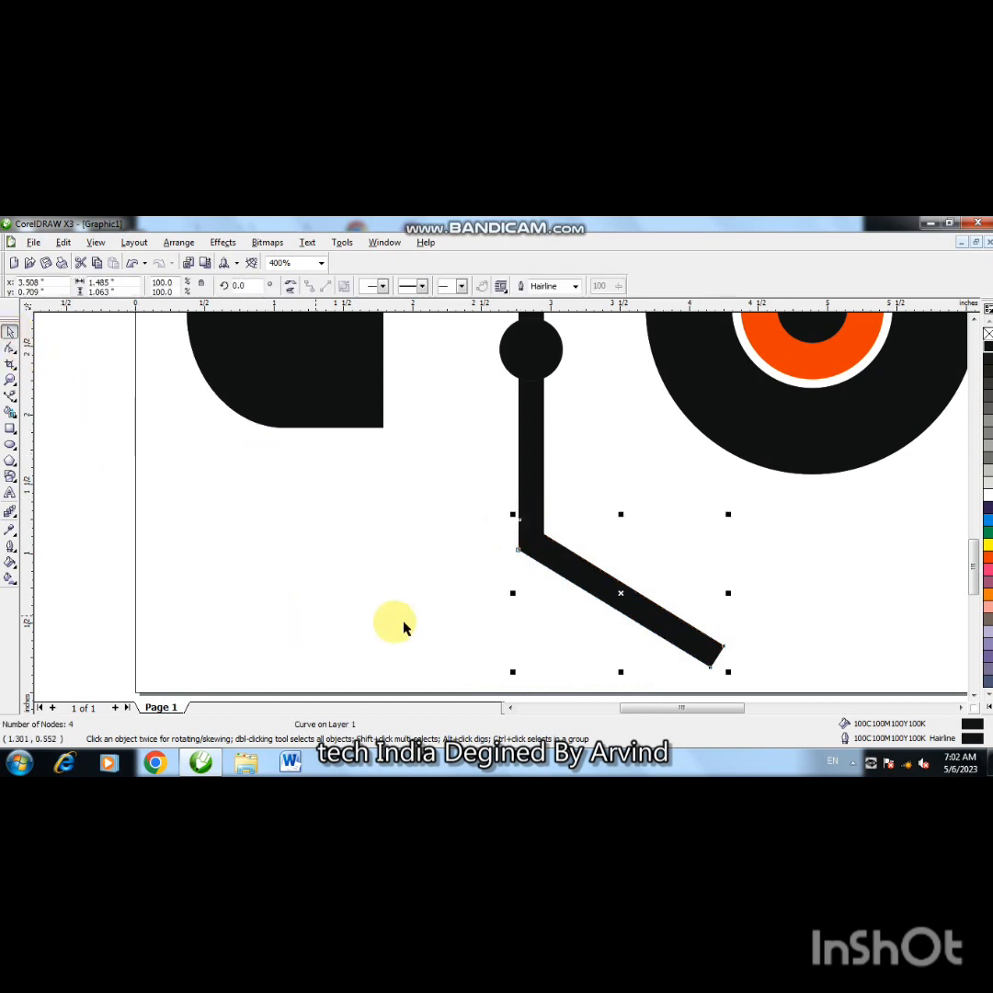
left_click(658, 585)
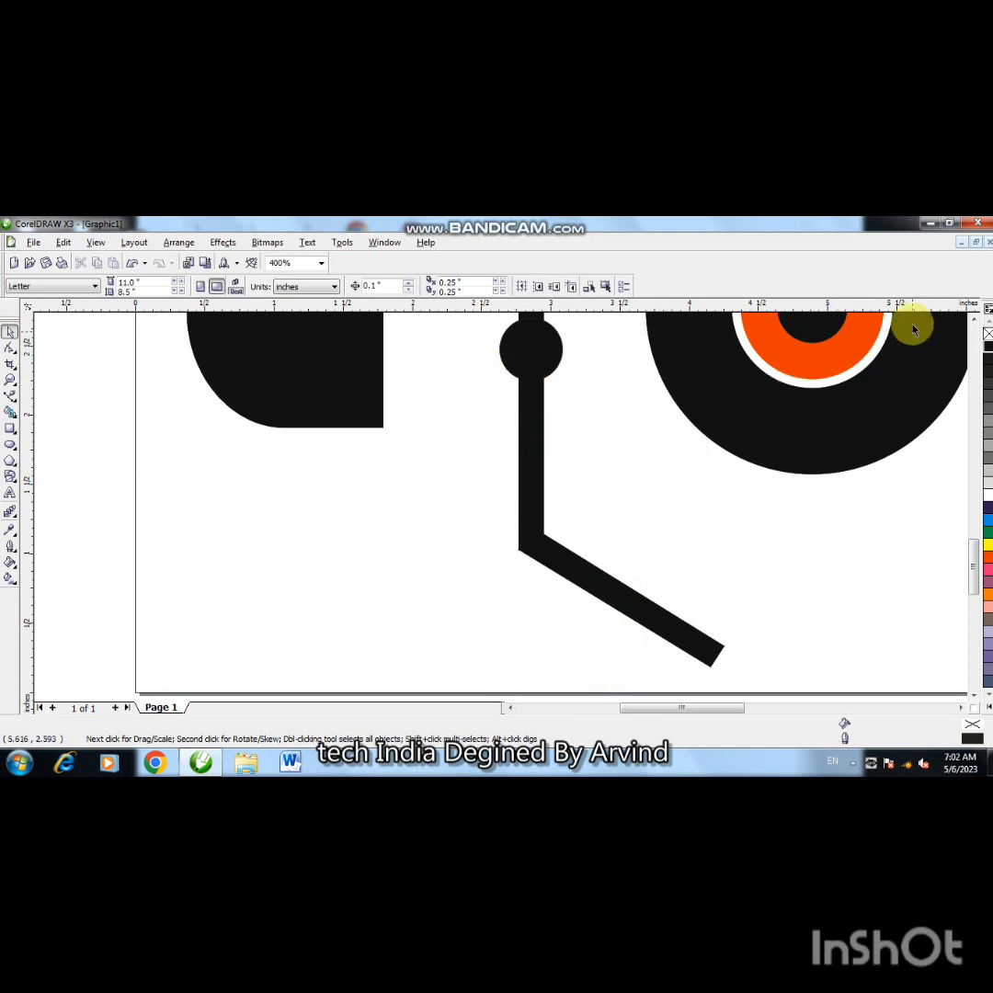
- Duplicate the rectangle at the top of the tonearm and place the copy at the angled bar's lower end, centred at about 4.36, 0.499 inches
double_click(973, 319)
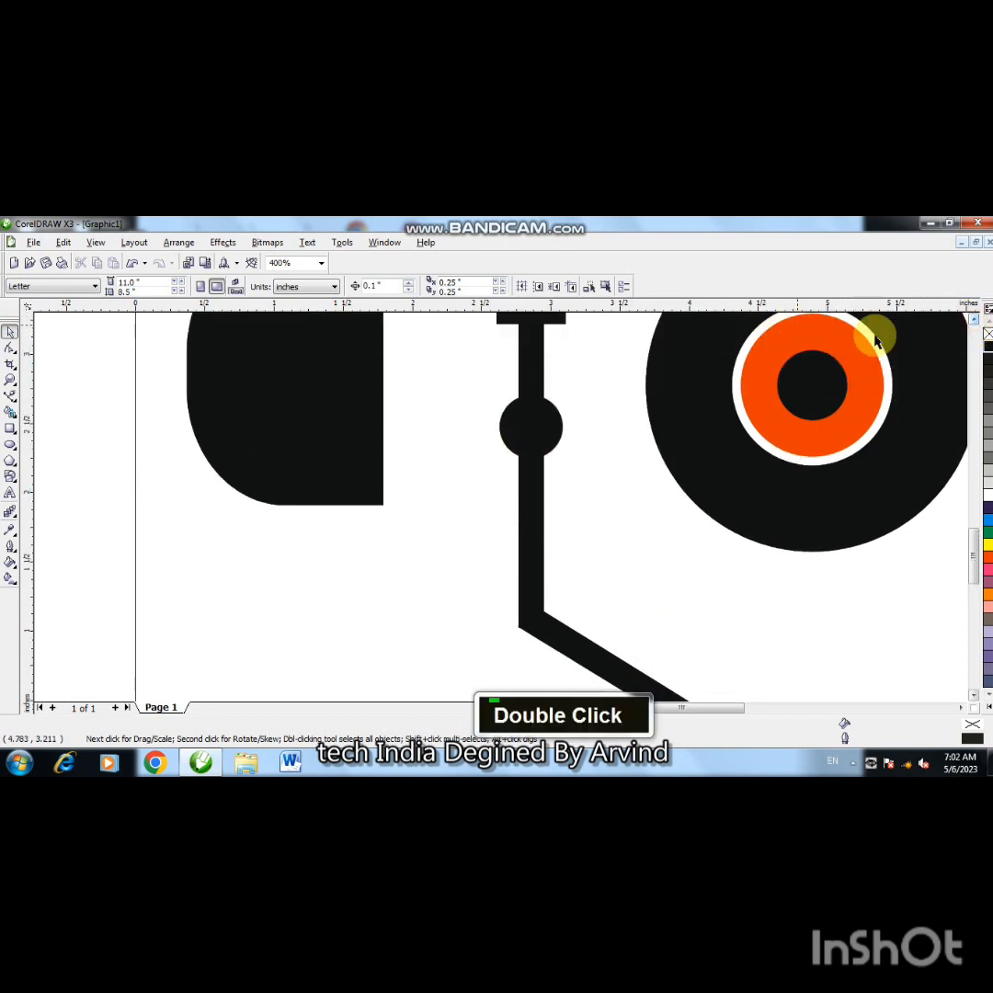
left_click(557, 323)
key("KP_Add")
left_click_drag(557, 323, 740, 631)
double_click(973, 698)
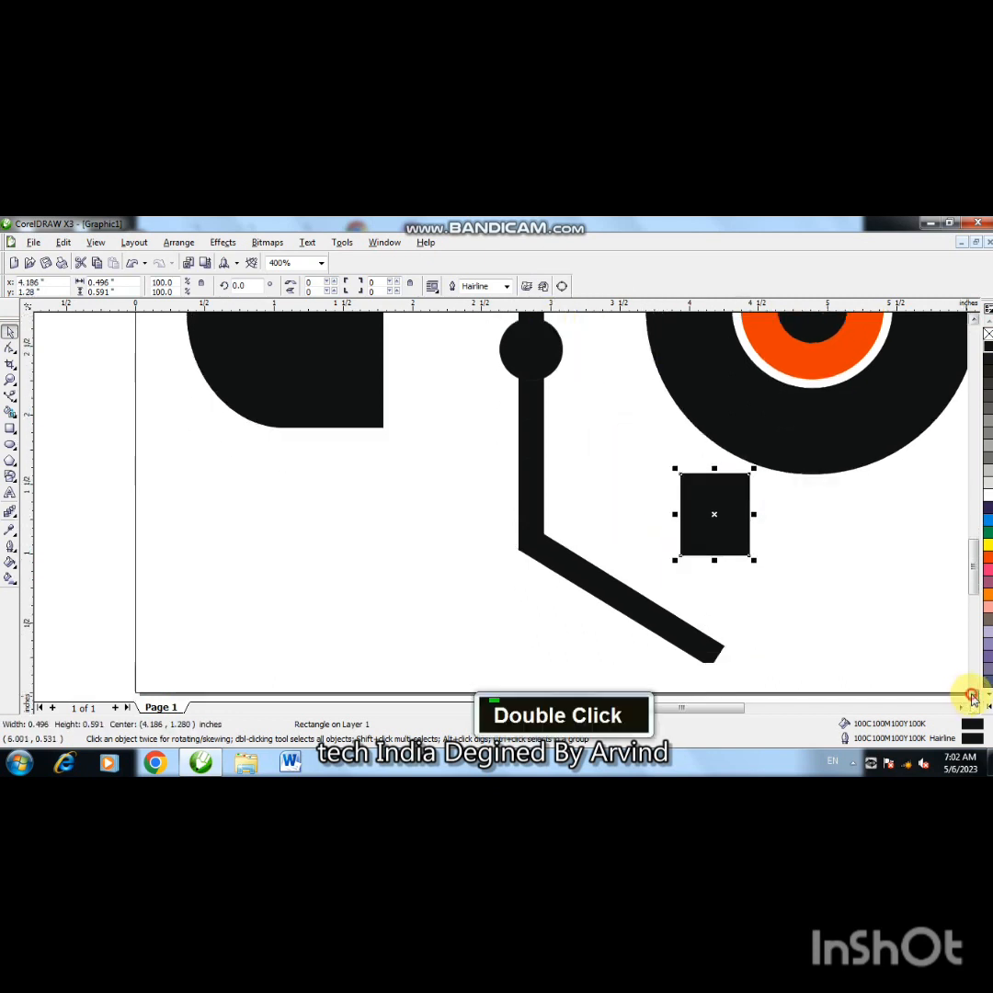
left_click_drag(713, 476, 742, 610)
- Rotate the copied rectangle to 90 degrees and lower it over the angled bar's end, centred at about 4.35, 0.299 inches
left_click(742, 609)
double_click(237, 285)
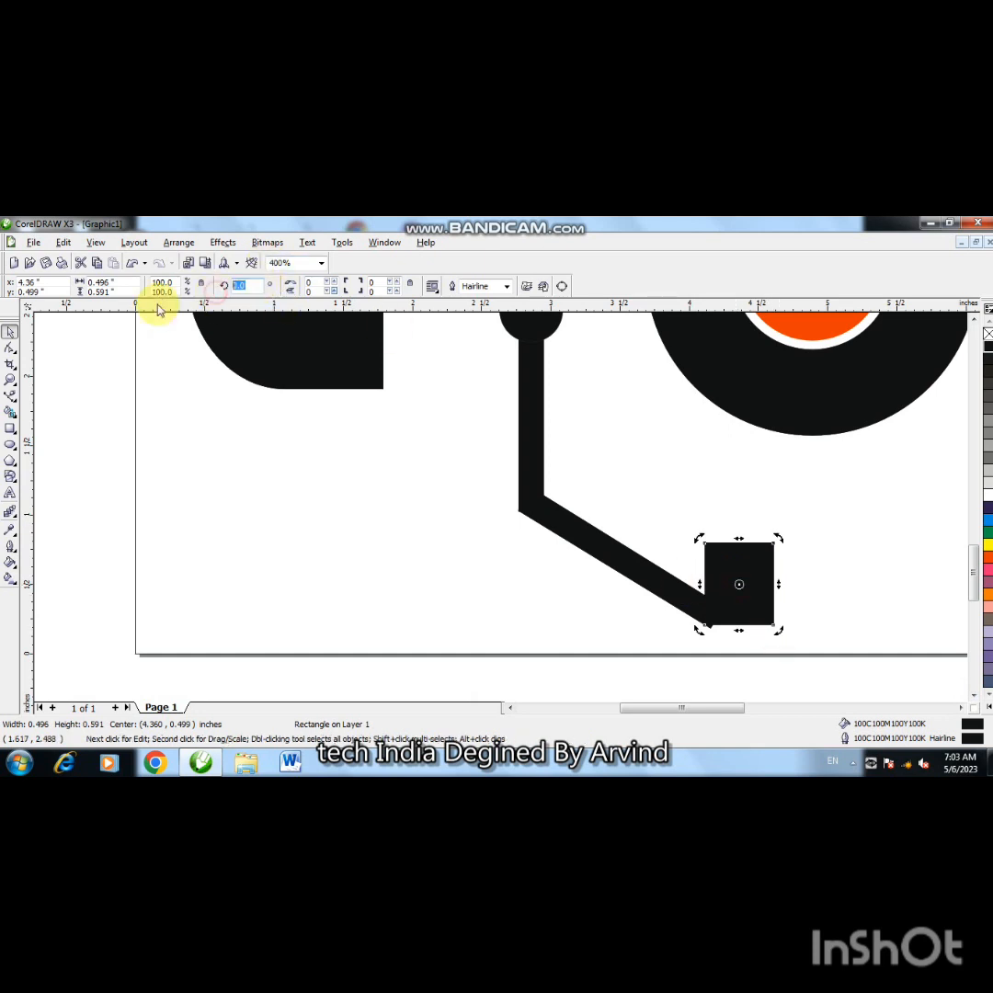
type("90")
key("Return")
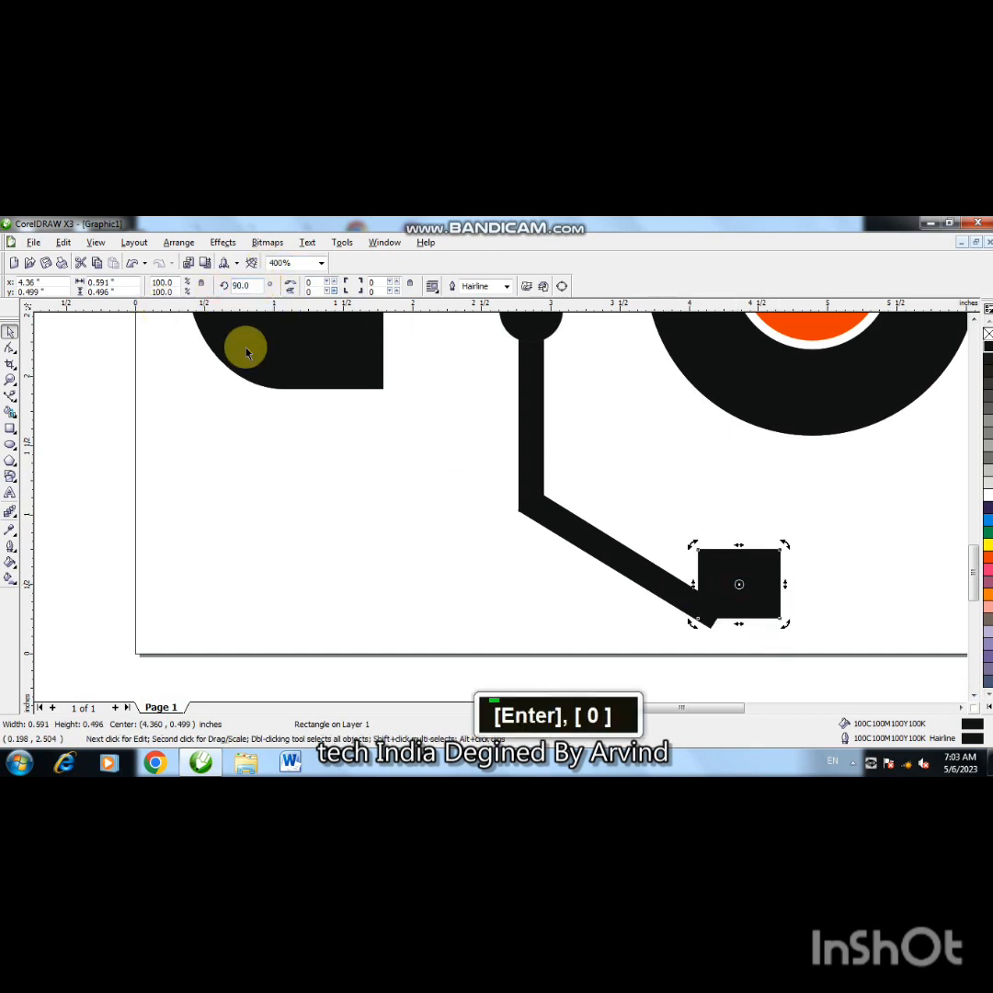
left_click_drag(739, 585, 737, 611)
- Rotate the end rectangle to about 51.4 degrees and align it with the angled bar's end, centred at about 4.302, 0.177 inches
left_click(738, 611)
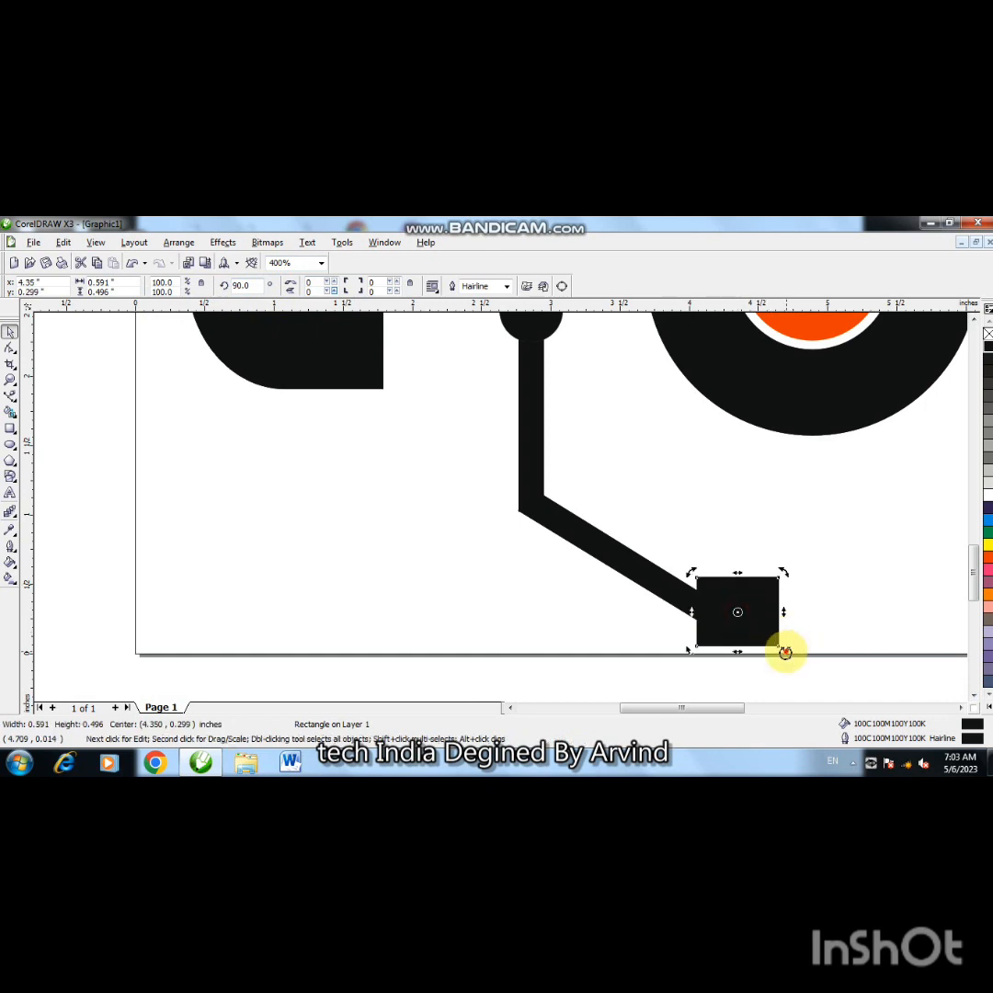
left_click_drag(784, 651, 749, 682)
left_click(738, 611)
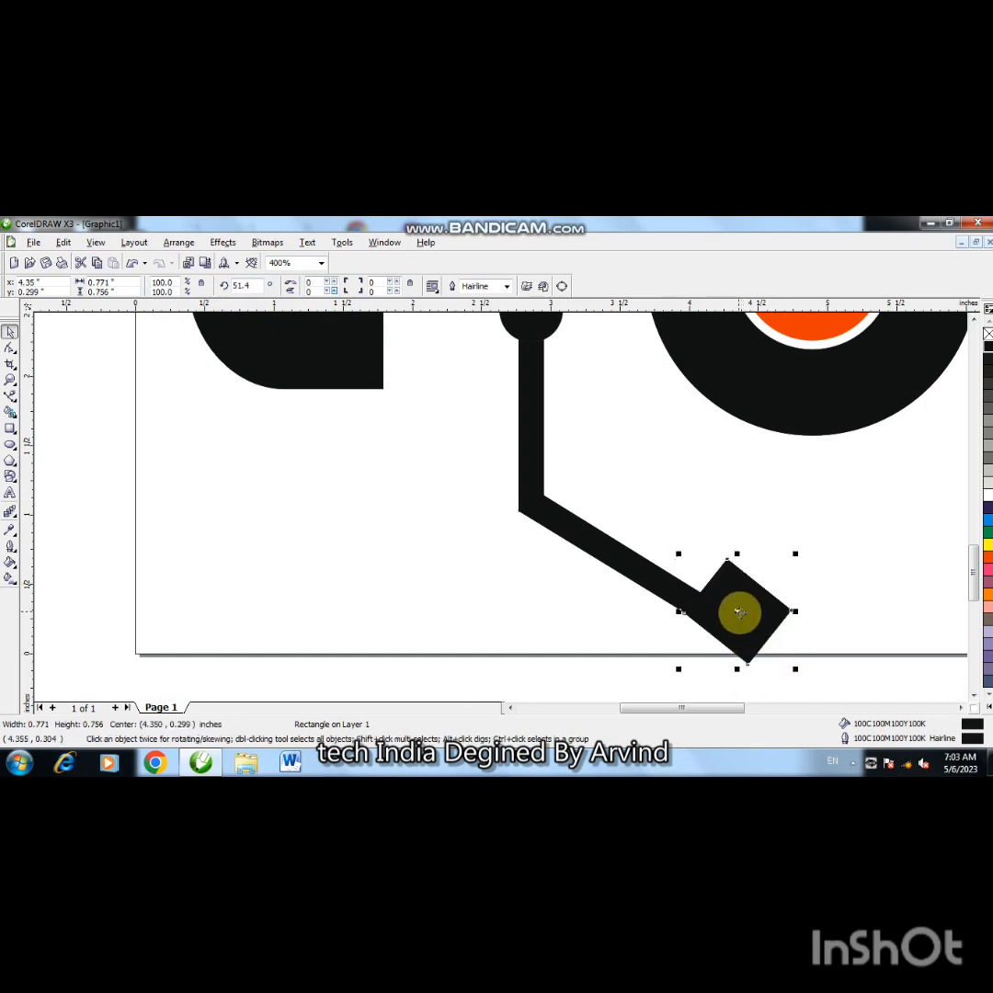
left_click_drag(738, 608, 732, 629)
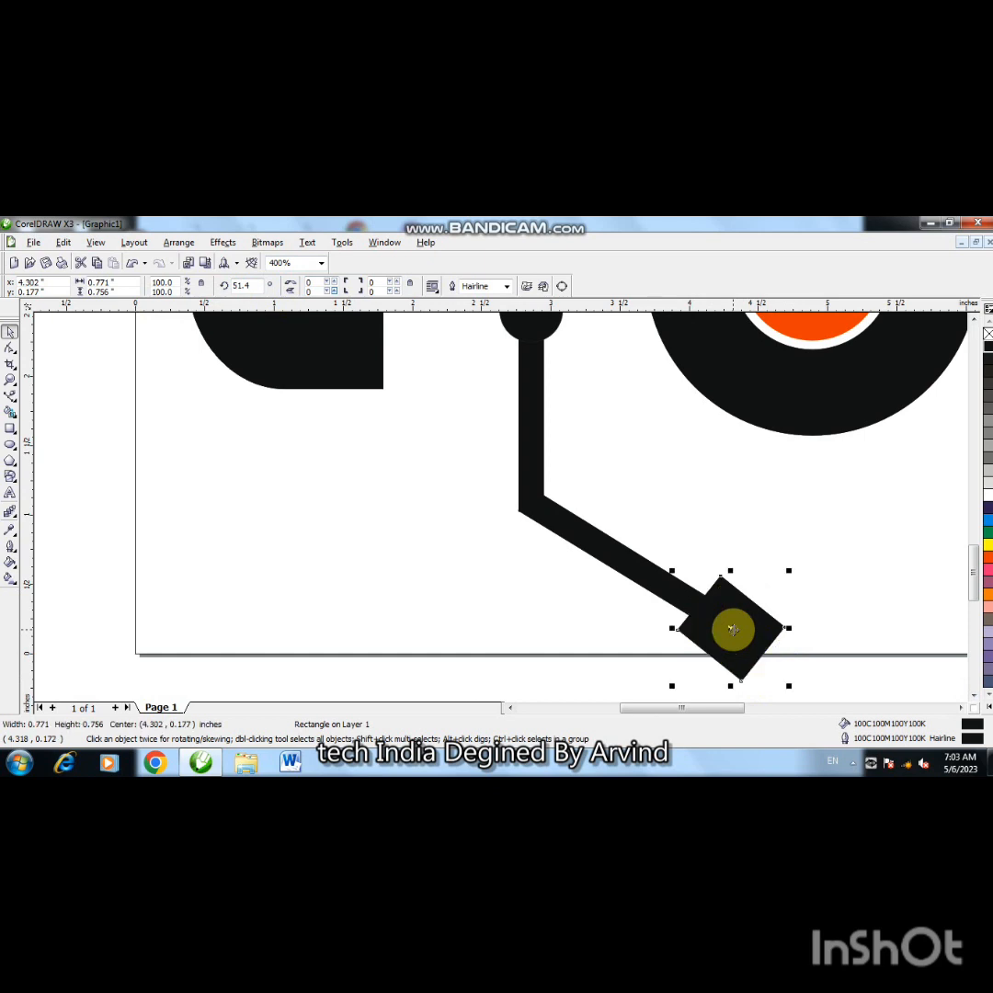
- Draw a three-point Bezier stylus tip on the end rectangle's outer side, about 0.575 by 0.522 inches, and give it a black fill and outline
left_click(10, 397)
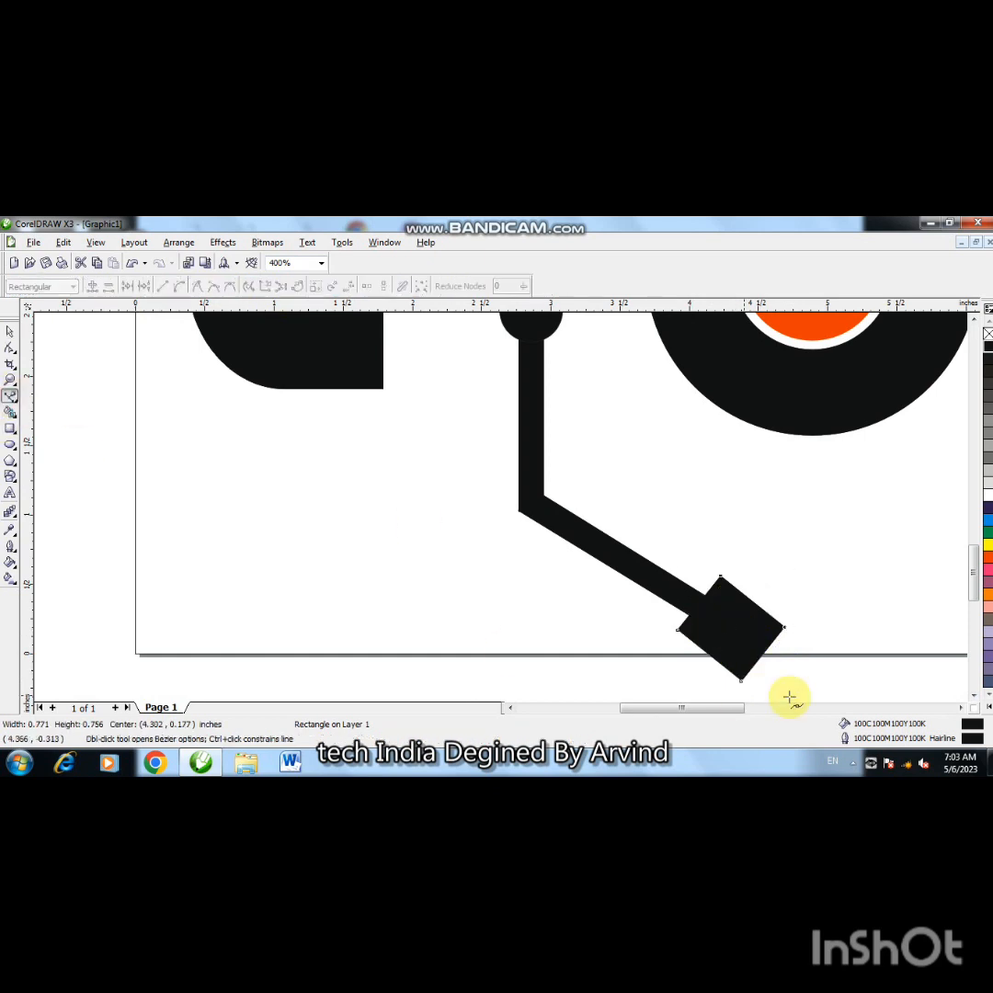
left_click(784, 628)
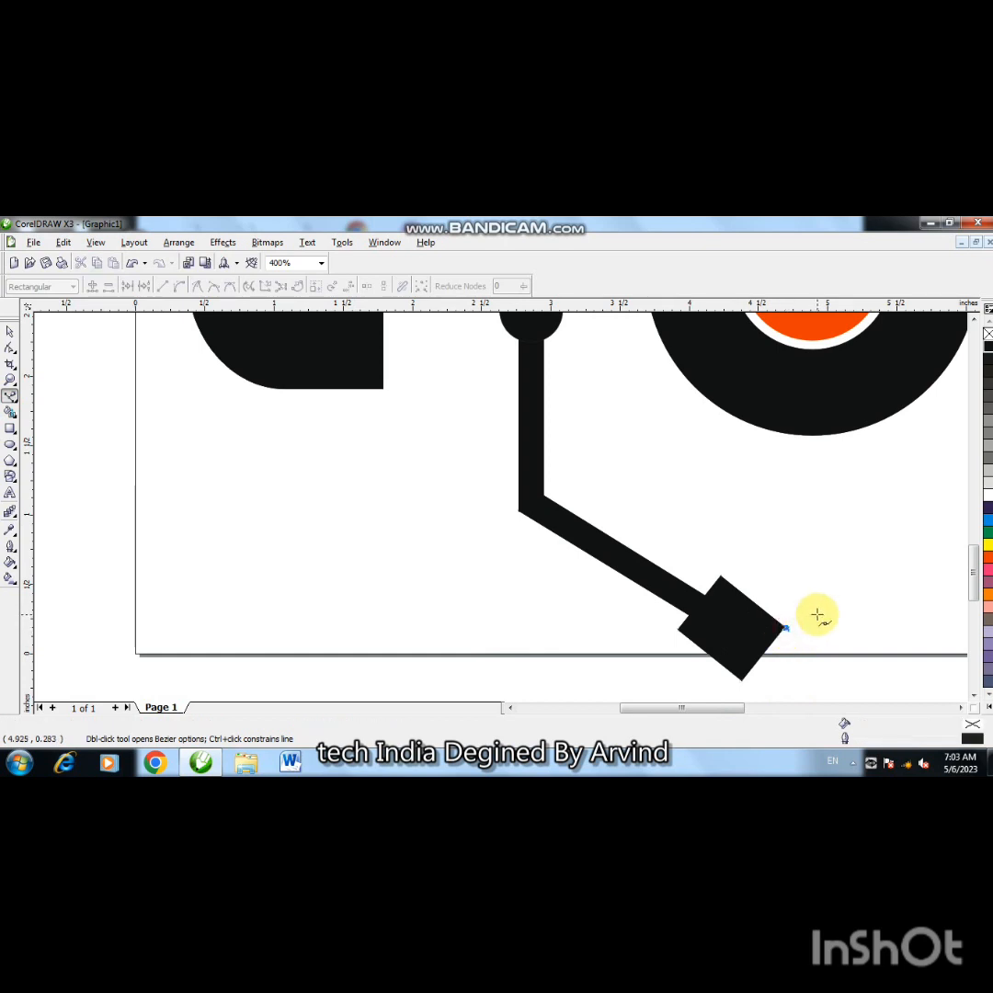
left_click(819, 609)
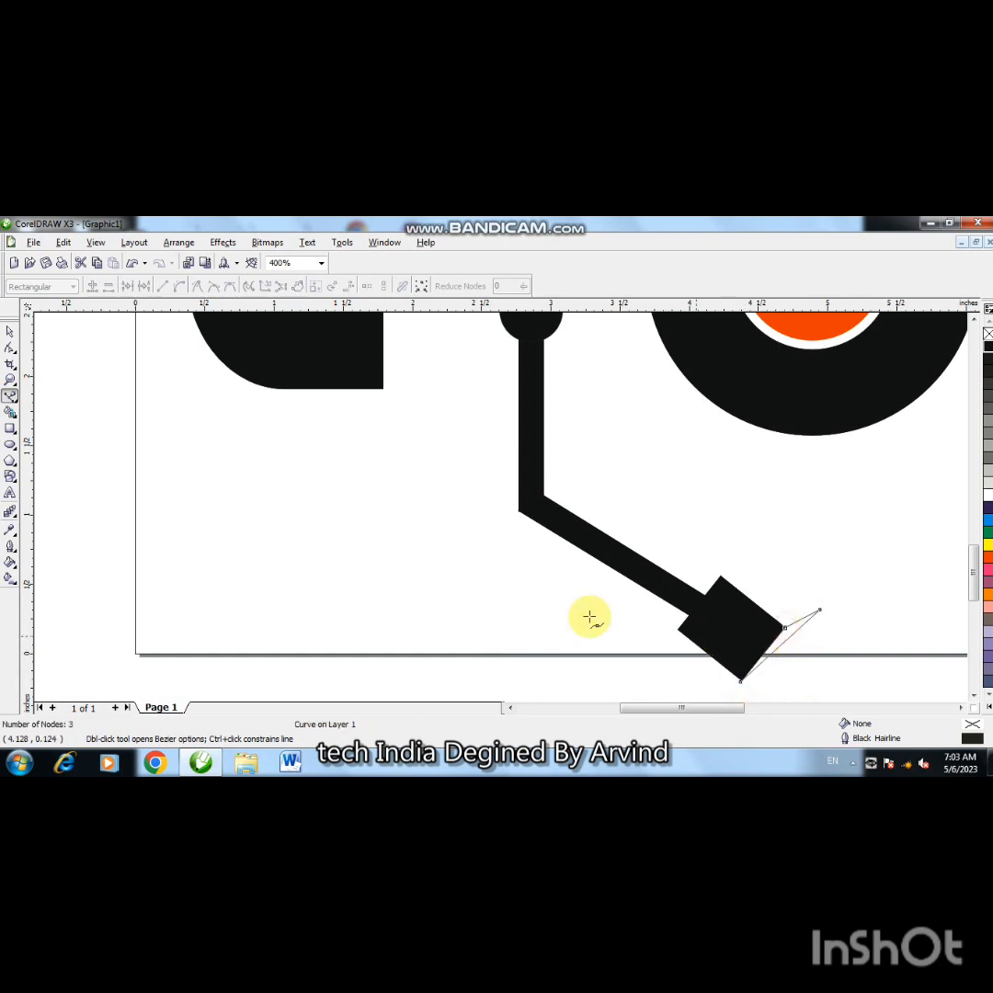
left_click(8, 334)
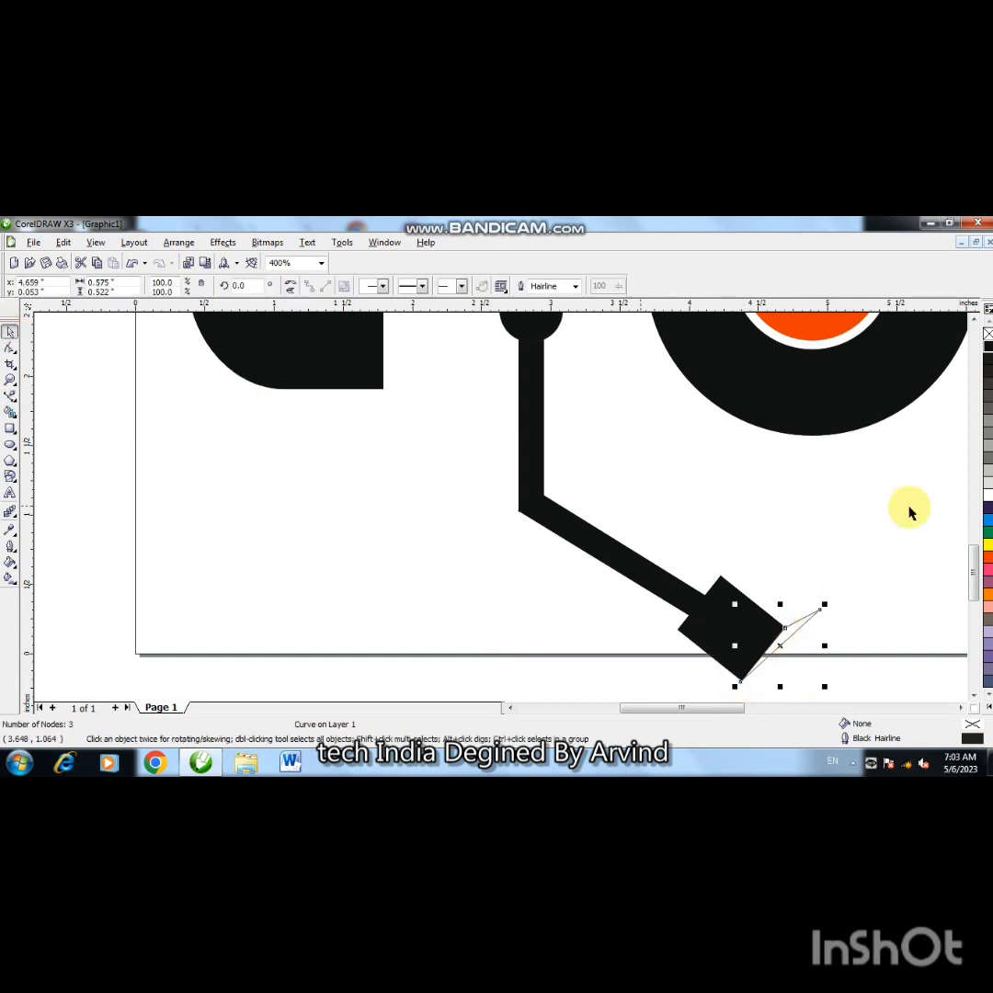
left_click(983, 345)
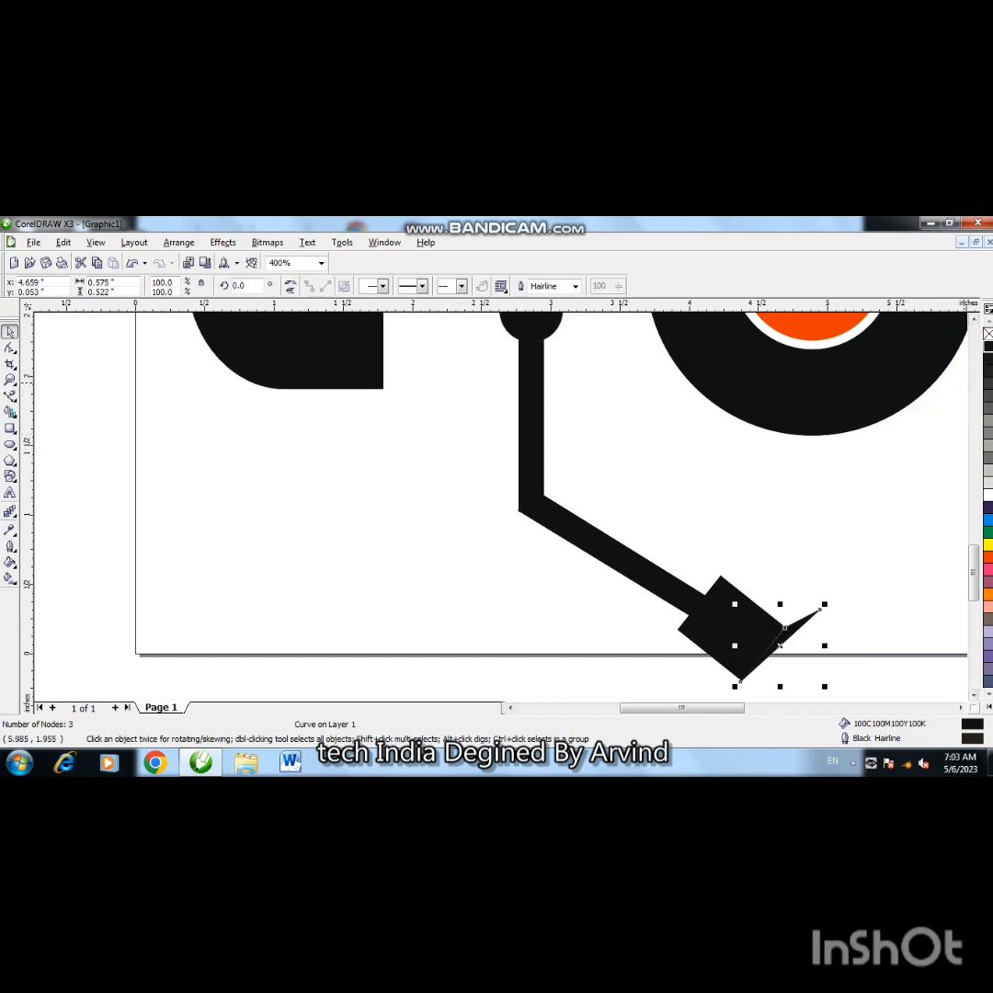
right_click(984, 349)
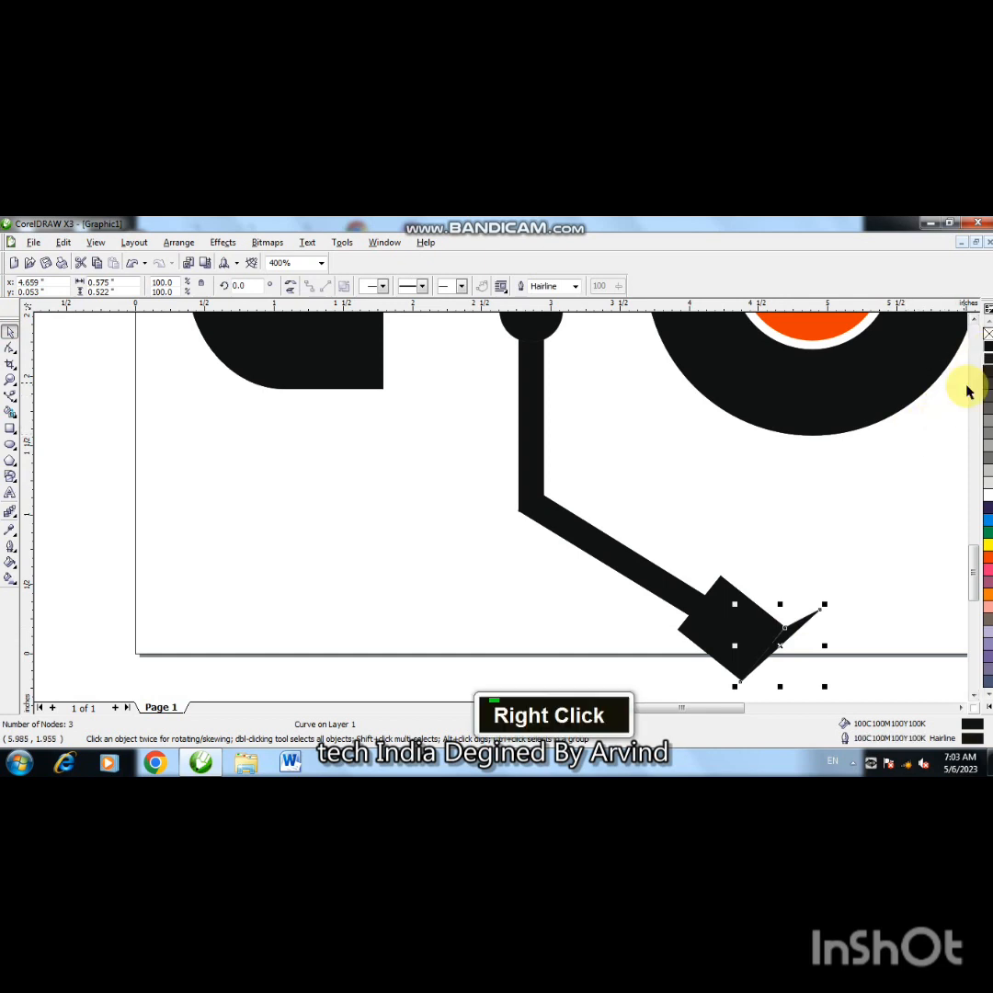
- Check how the stylus tip's inner node meets the end rectangle's outer corner
left_click(12, 347)
key("F2")
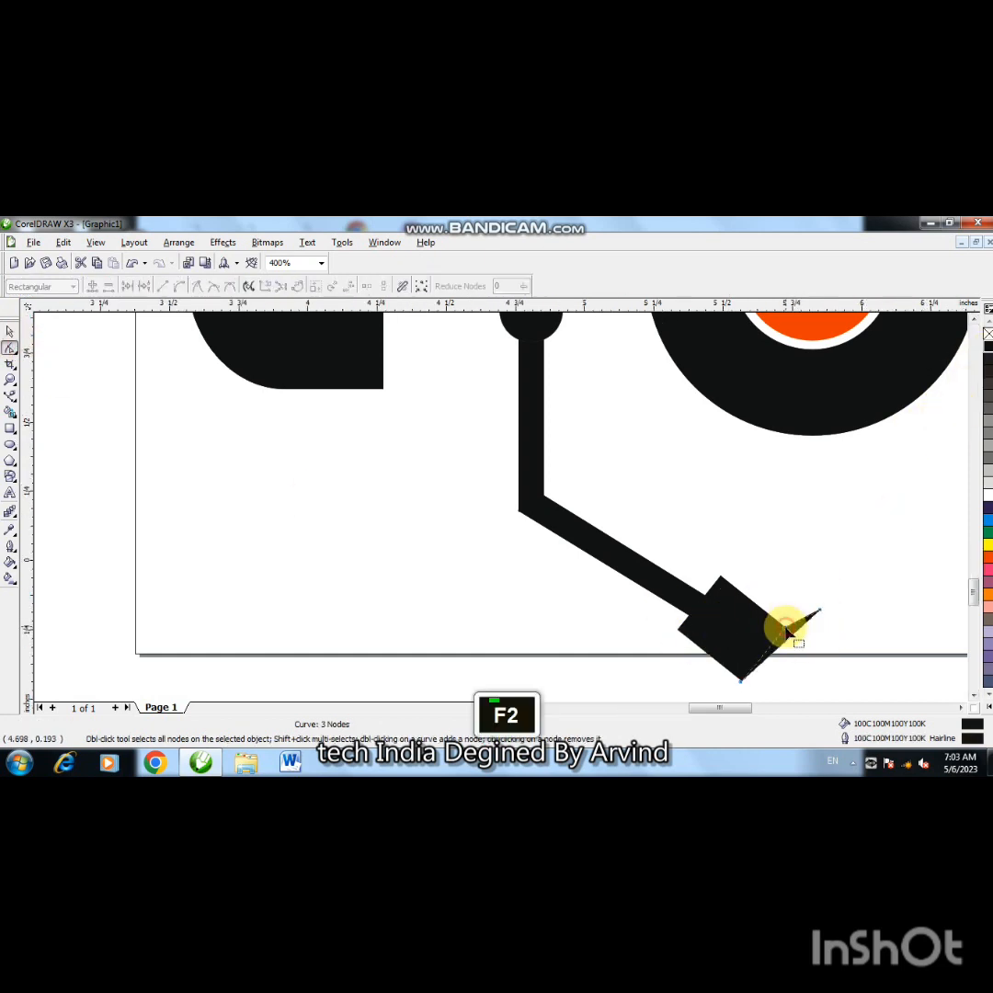
left_click(781, 627)
left_click(498, 511)
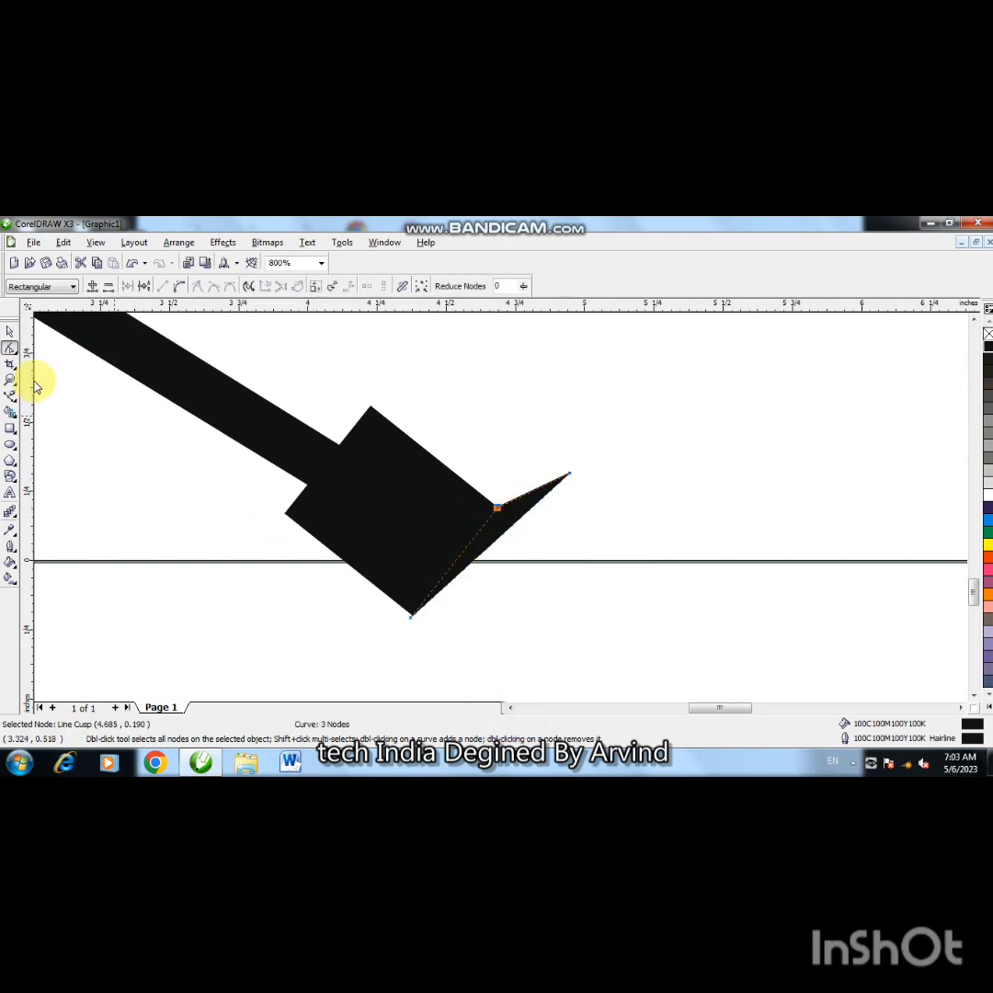
left_click(10, 331)
left_click(707, 521)
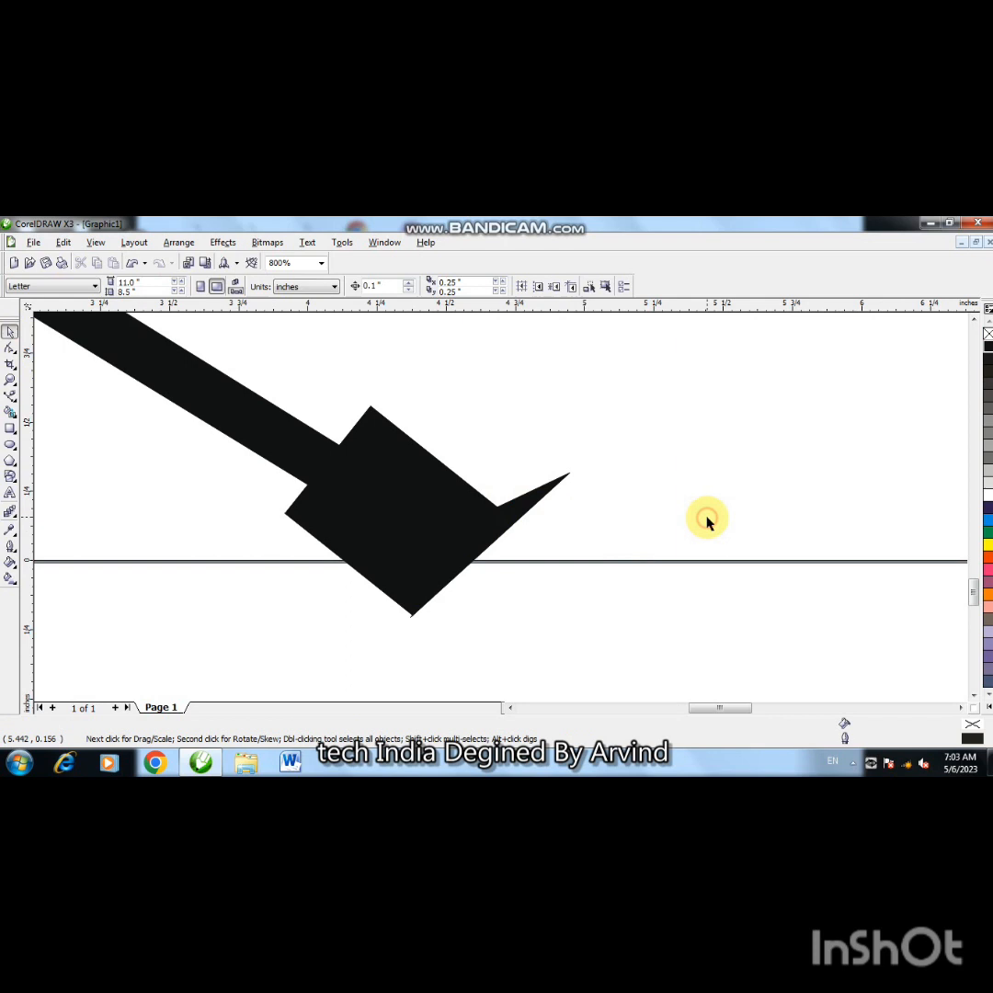
- Move the stylus tip's bottom node onto the end rectangle's lowest corner, at about 4.379, -0.202 inches
left_click(410, 613)
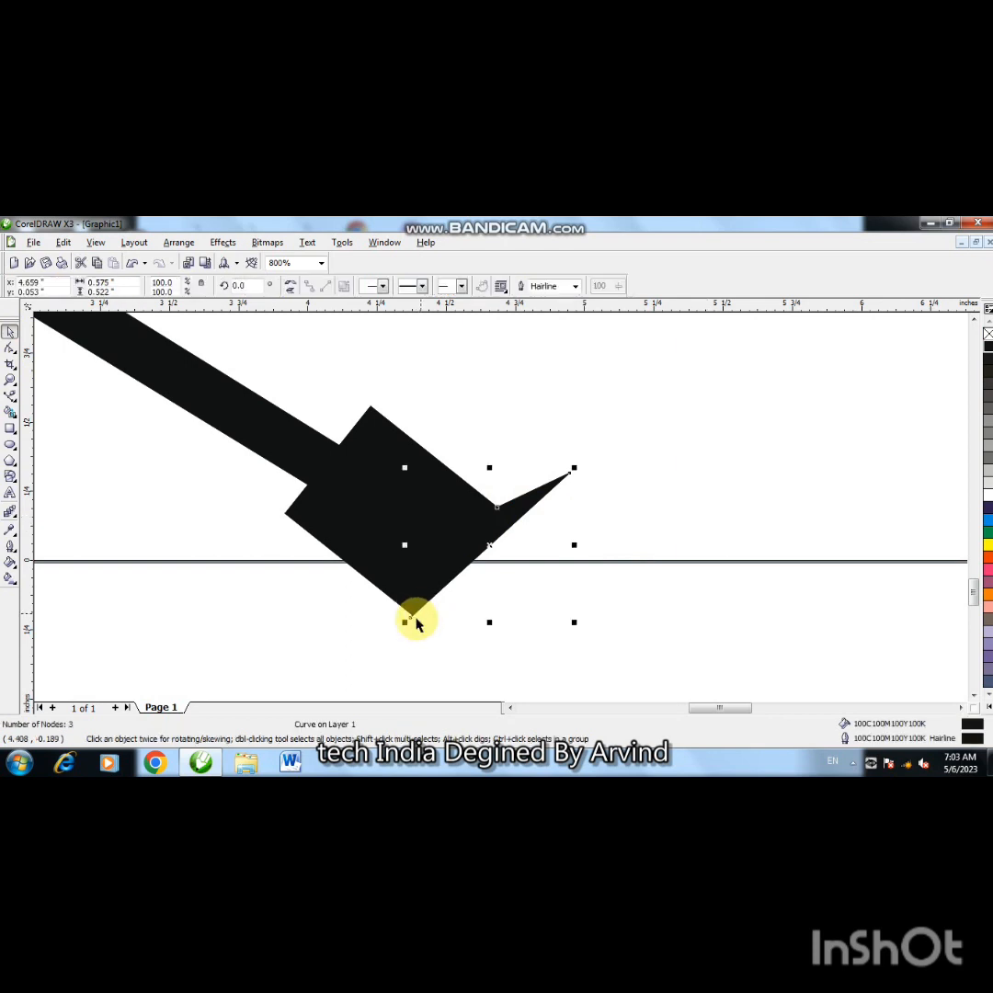
left_click(10, 350)
key("F2")
key("F2")
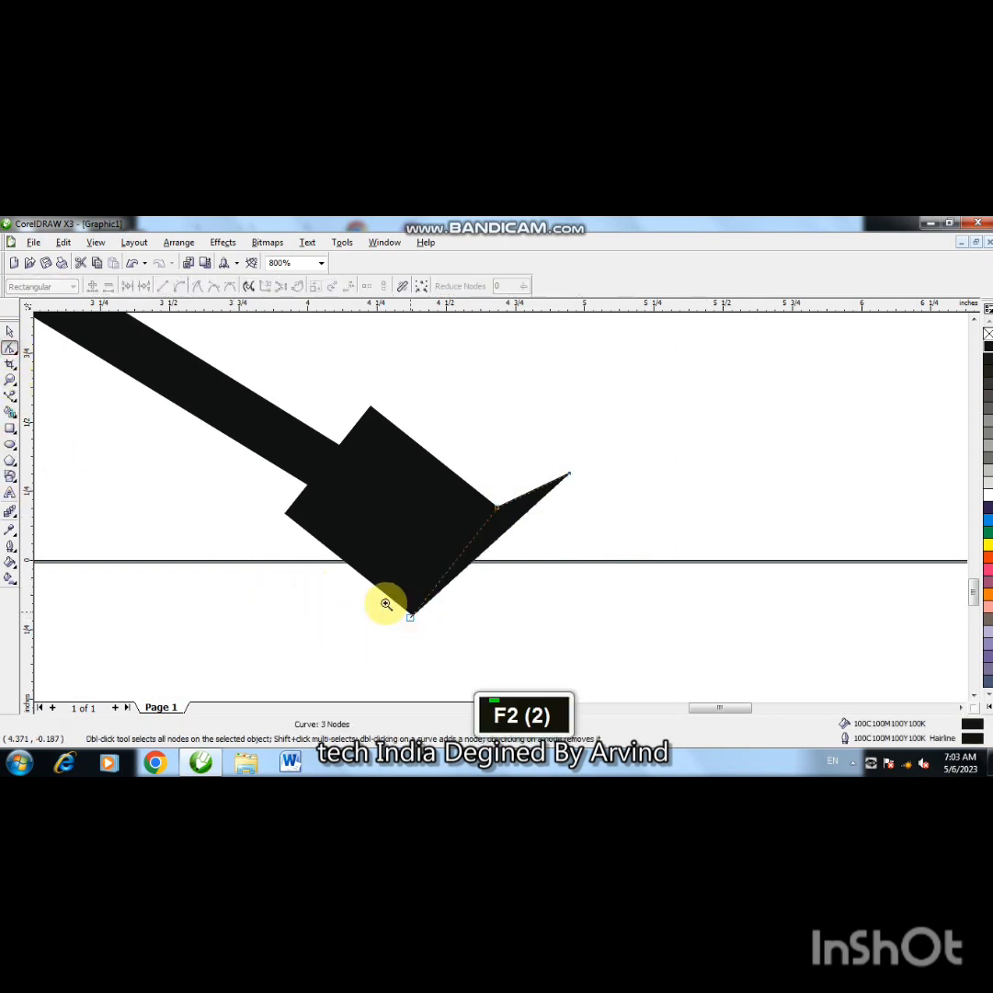
left_click_drag(392, 609, 421, 635)
left_click_drag(565, 481, 598, 457)
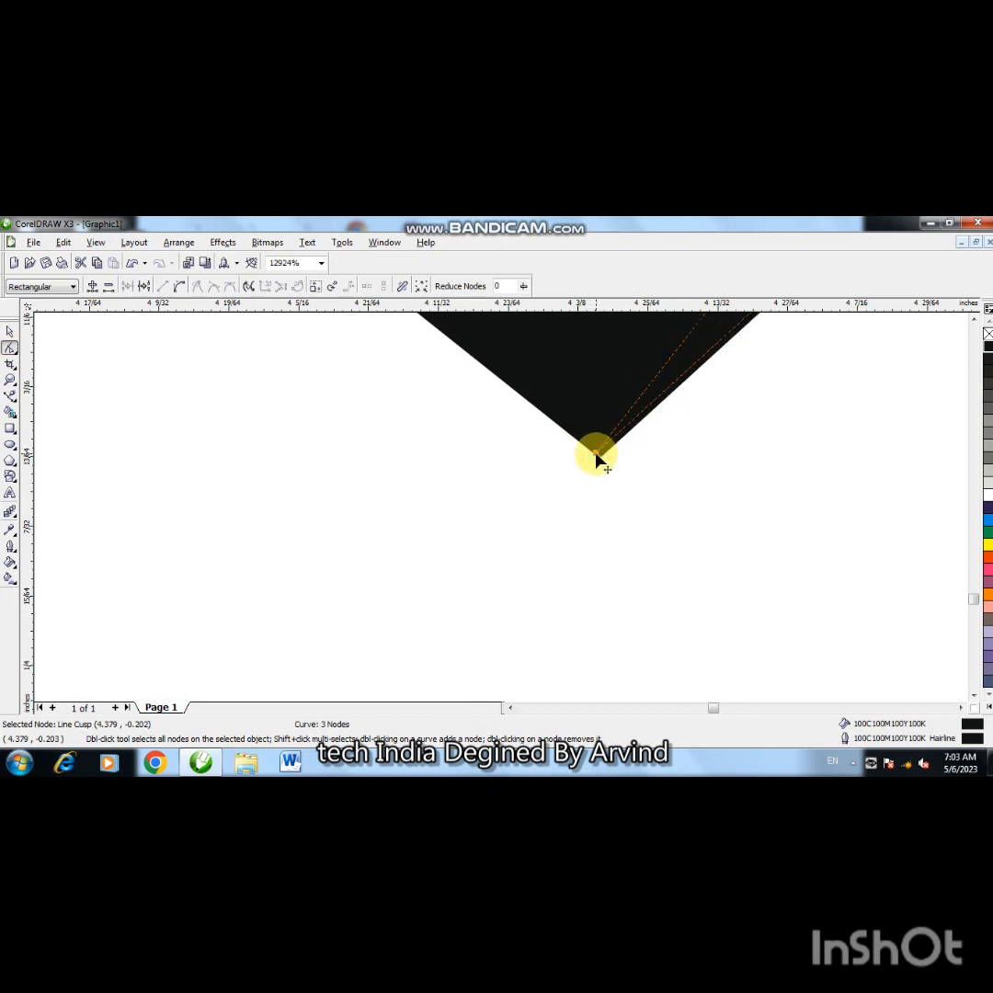
left_click(565, 538)
key("F4")
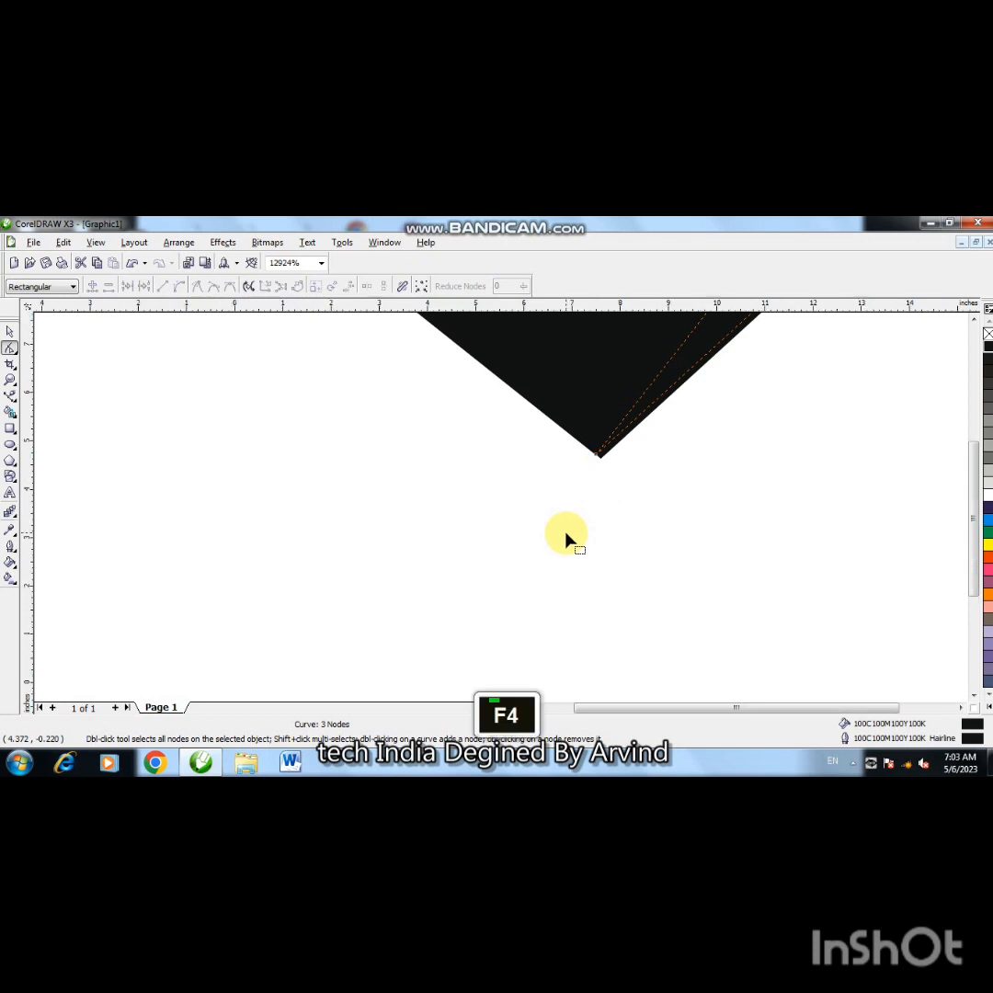
left_click(11, 331)
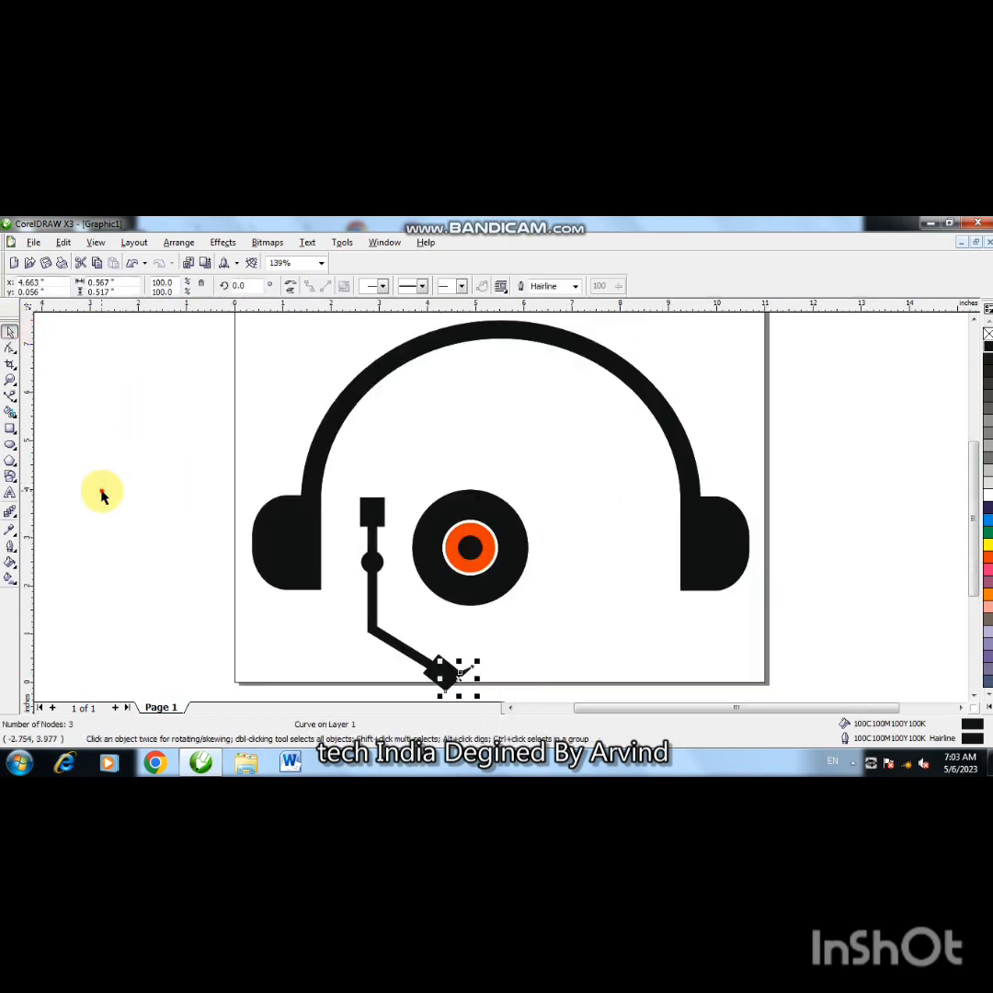
double_click(154, 618)
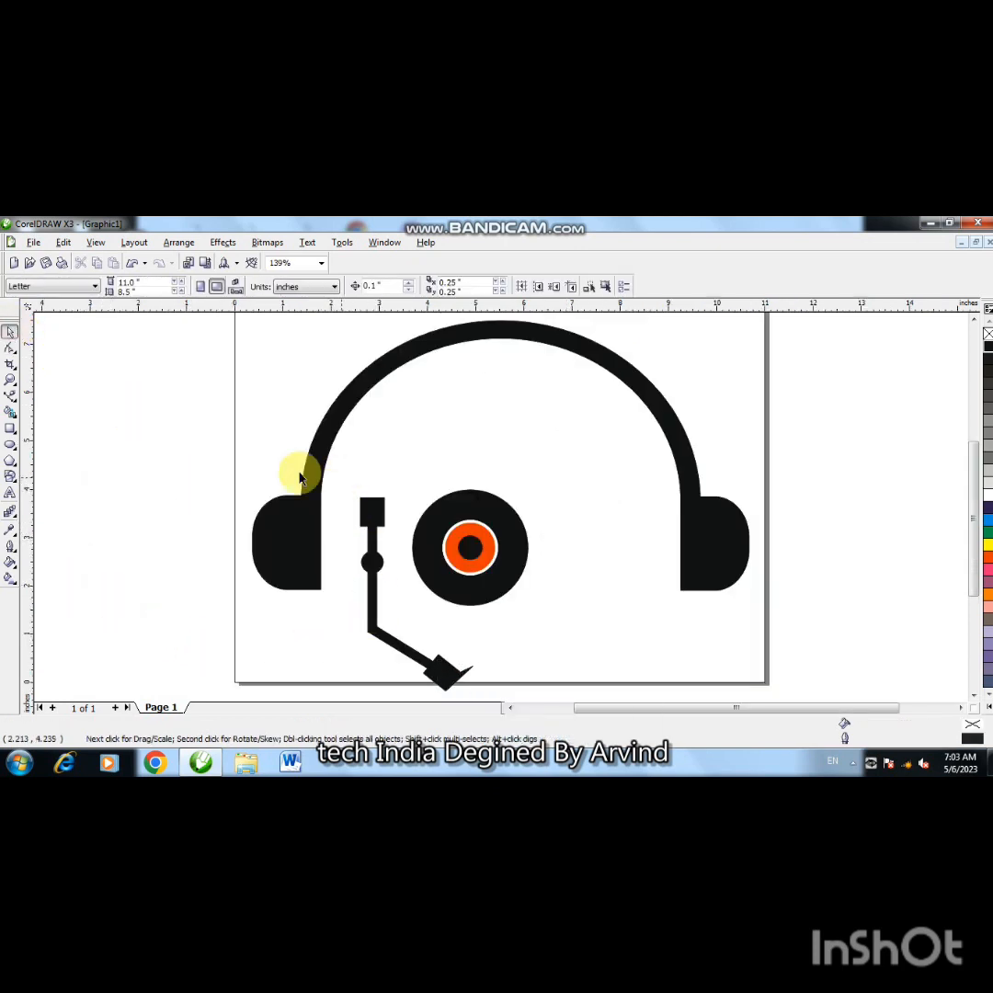
left_click_drag(278, 453, 506, 703)
key("Up")
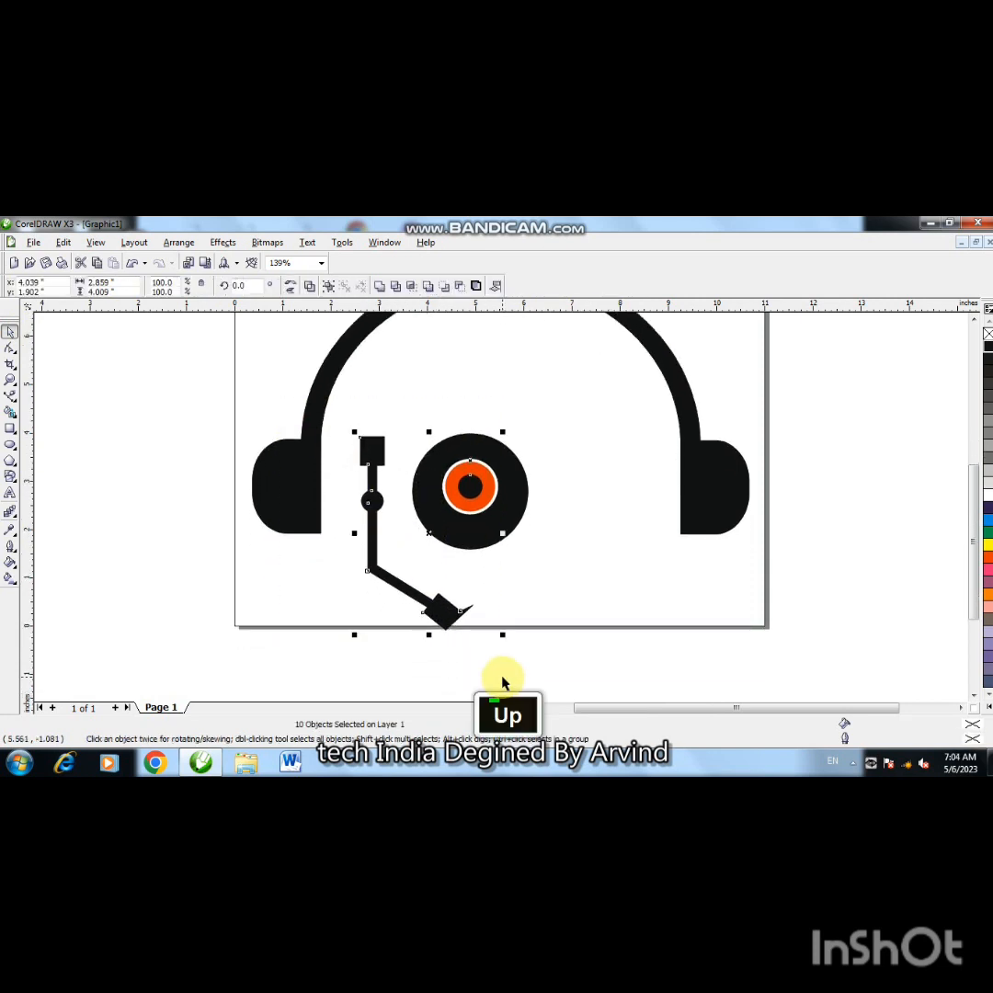
key("ctrl+z")
left_click(600, 654)
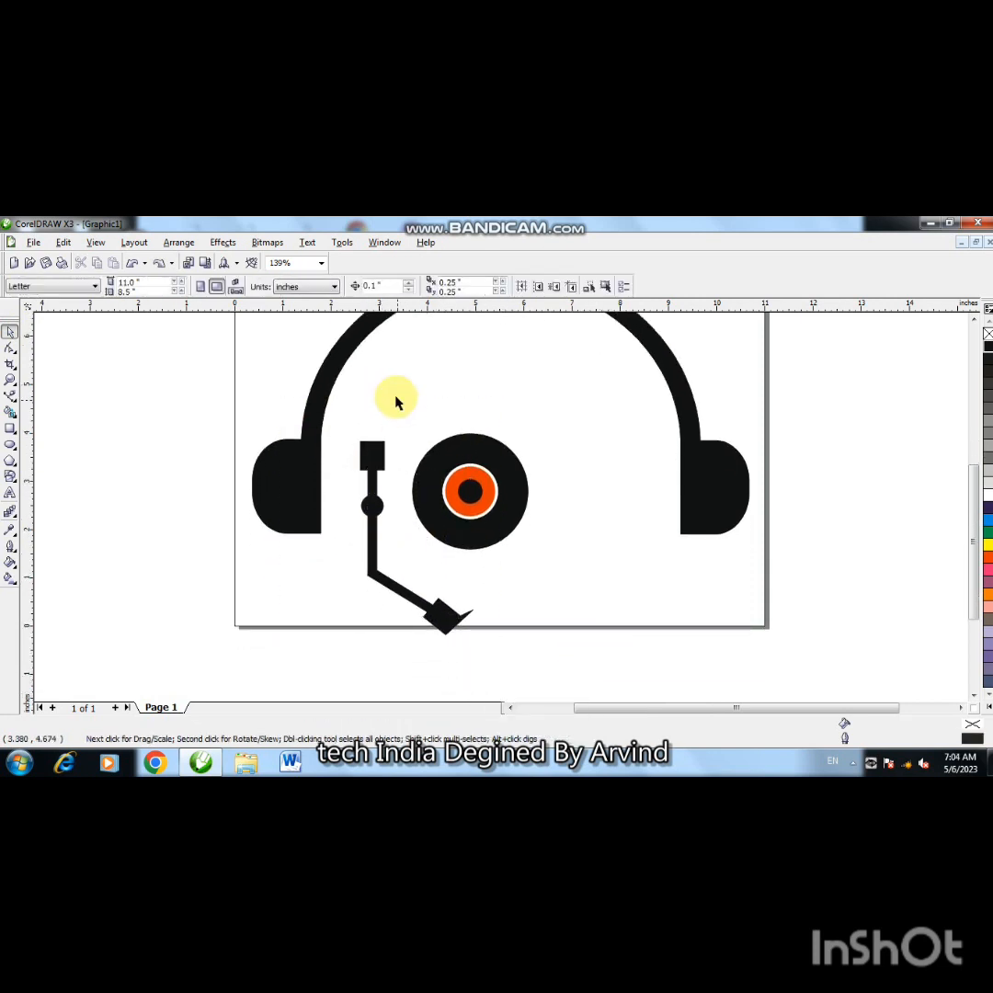
- Move the whole vinyl disc horizontally towards the right ear cup, centring it at about 7.2 inches
left_click_drag(396, 399, 553, 578)
key("Right")
key("Right")
key("Right")
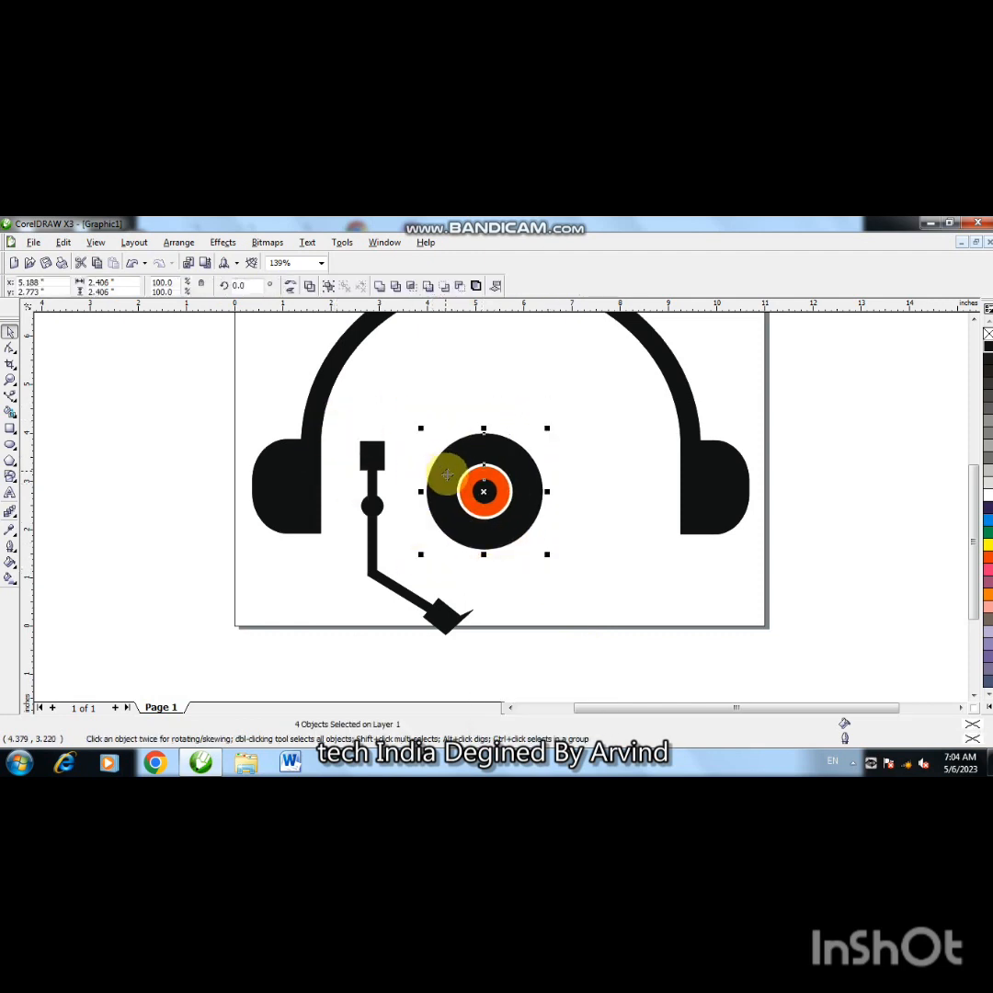
key("Right")
left_click_drag(236, 402, 506, 639)
key("Up")
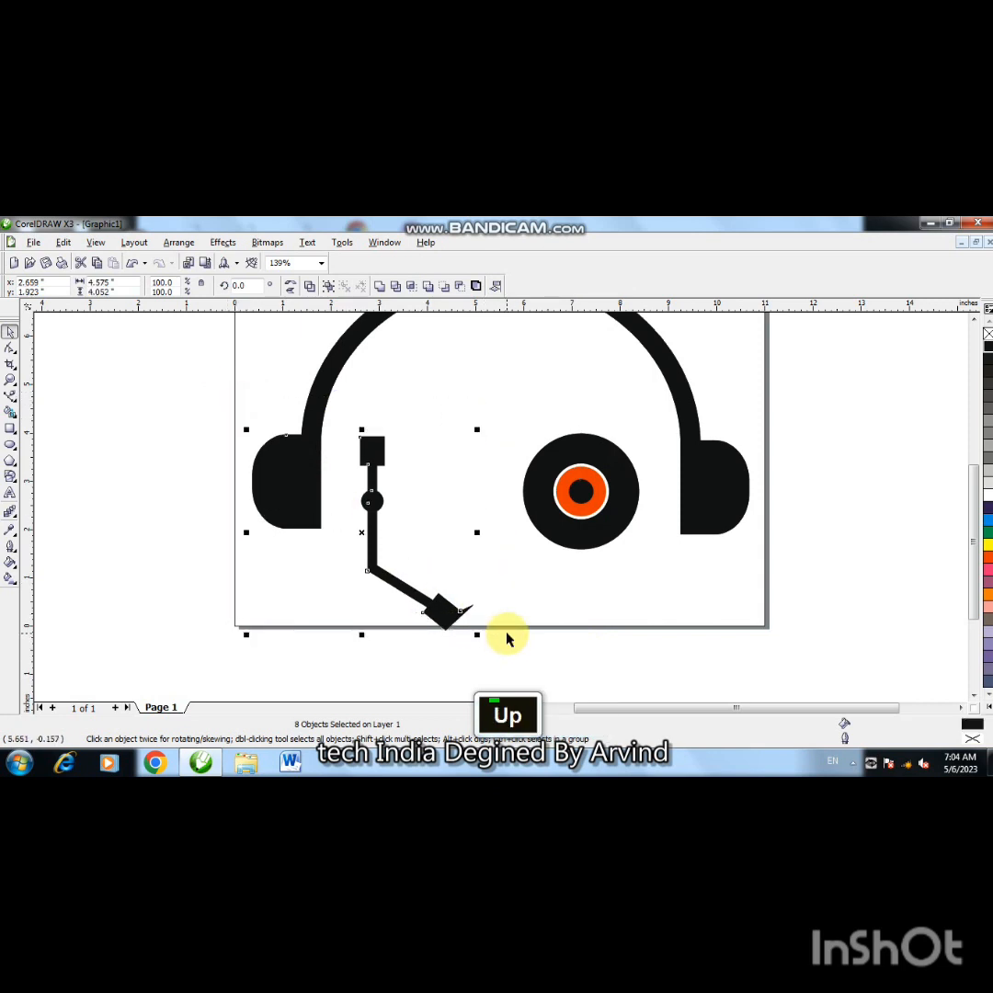
key("ctrl+z")
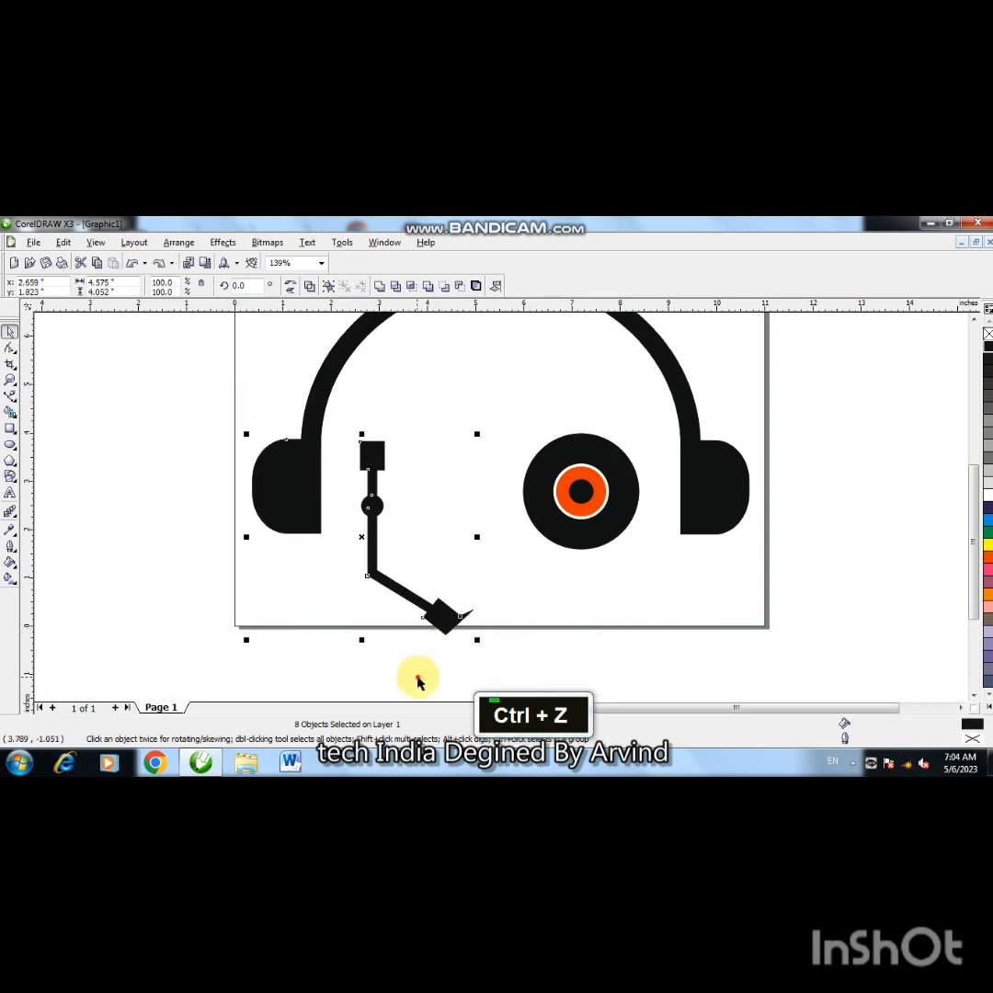
- Move the whole tonearm up and left beside the left ear cup, centring it at about 3.278, 2.202 inches
left_click_drag(494, 388, 345, 677)
key("Up")
key("Up")
key("Up")
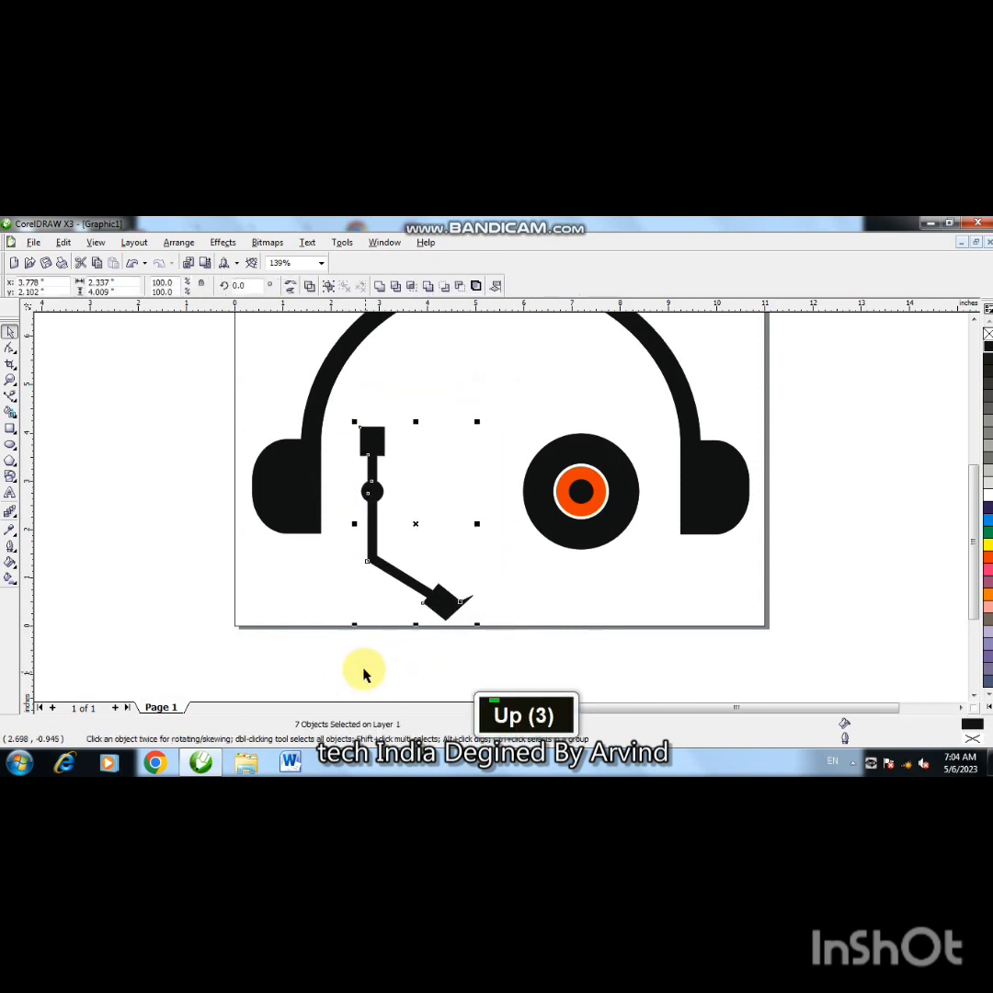
key("Up")
key("Left")
key("Left")
key("Left")
key("Left")
key("Left")
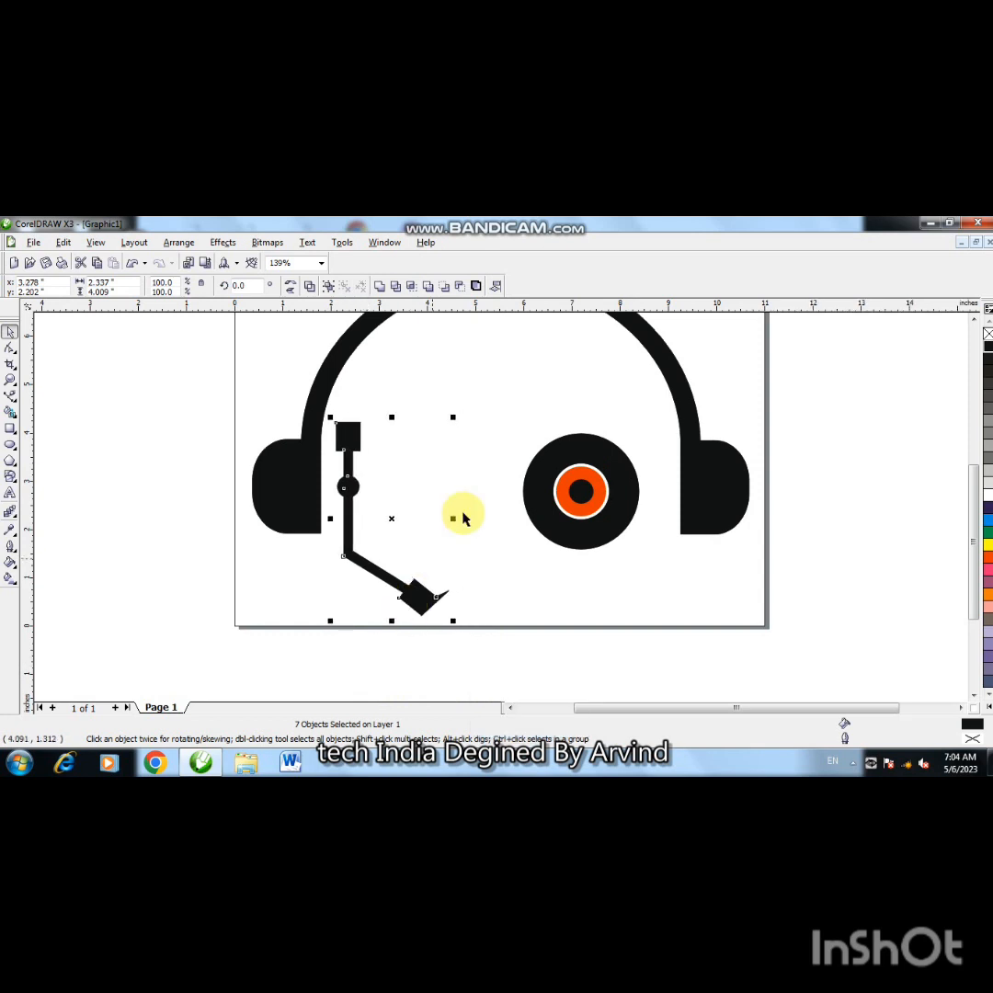
- Group the four objects of the vinyl disc and place the group at about 6.915, 2.636 inches
left_click_drag(491, 411, 662, 577)
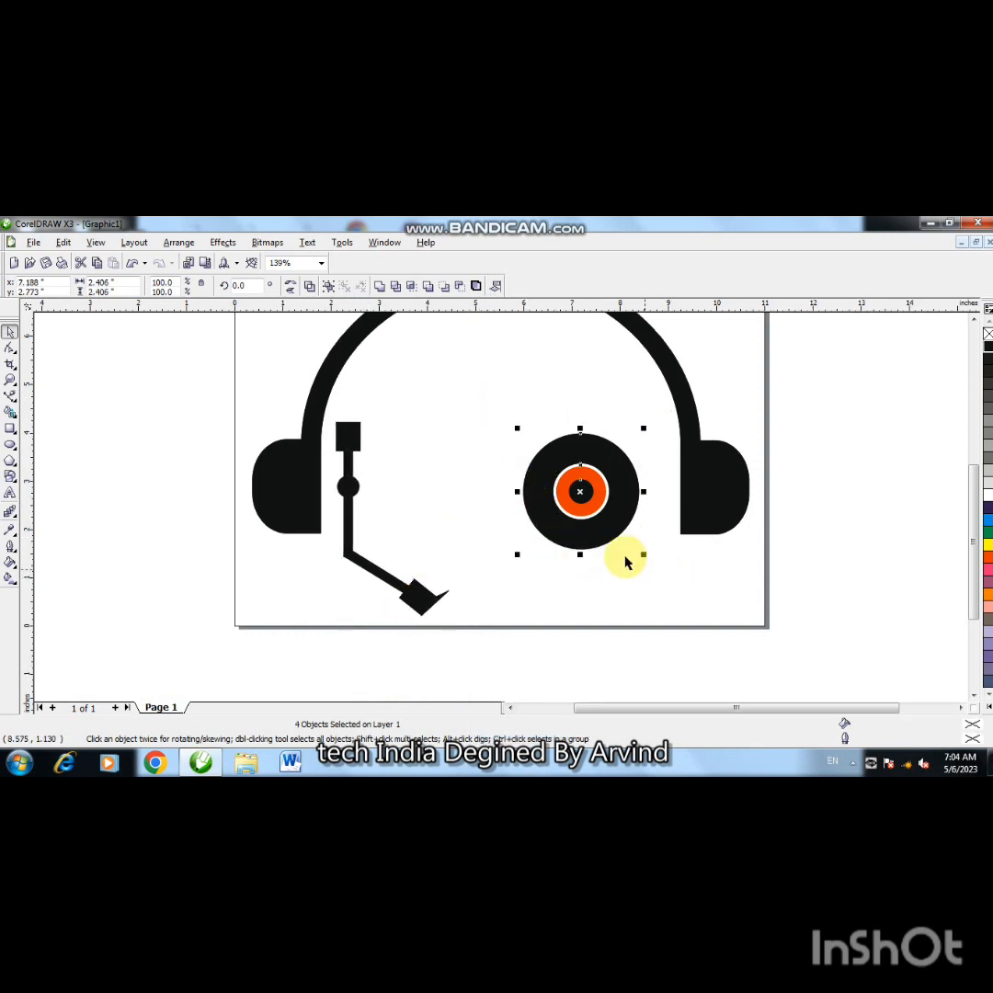
left_click(329, 290)
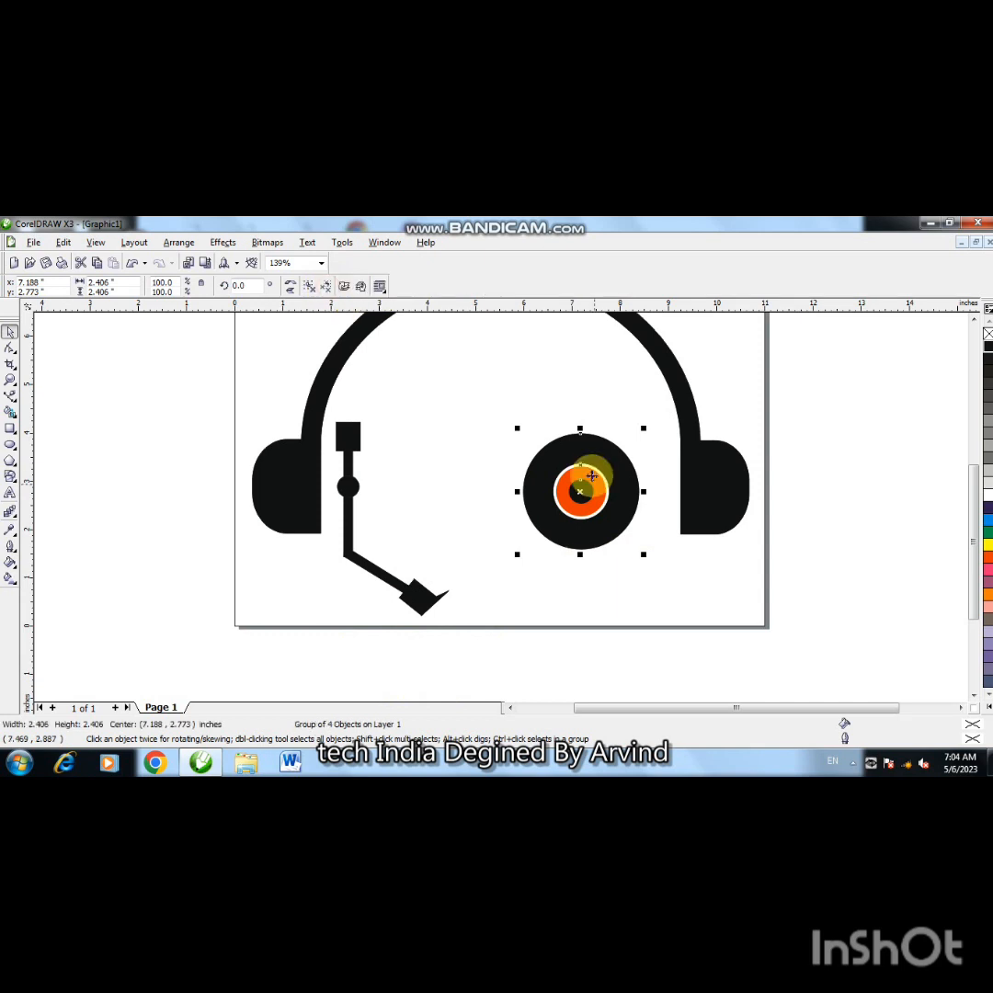
left_click_drag(580, 492, 439, 487)
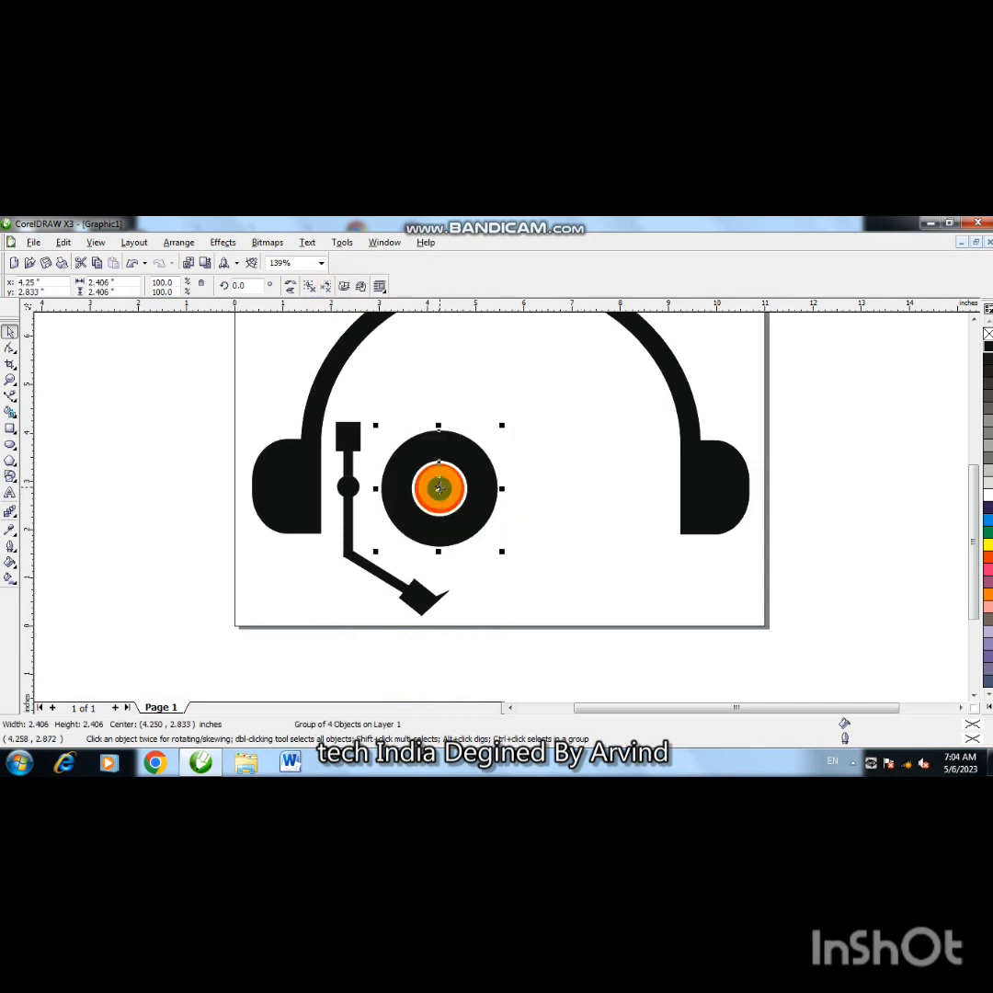
left_click(352, 477)
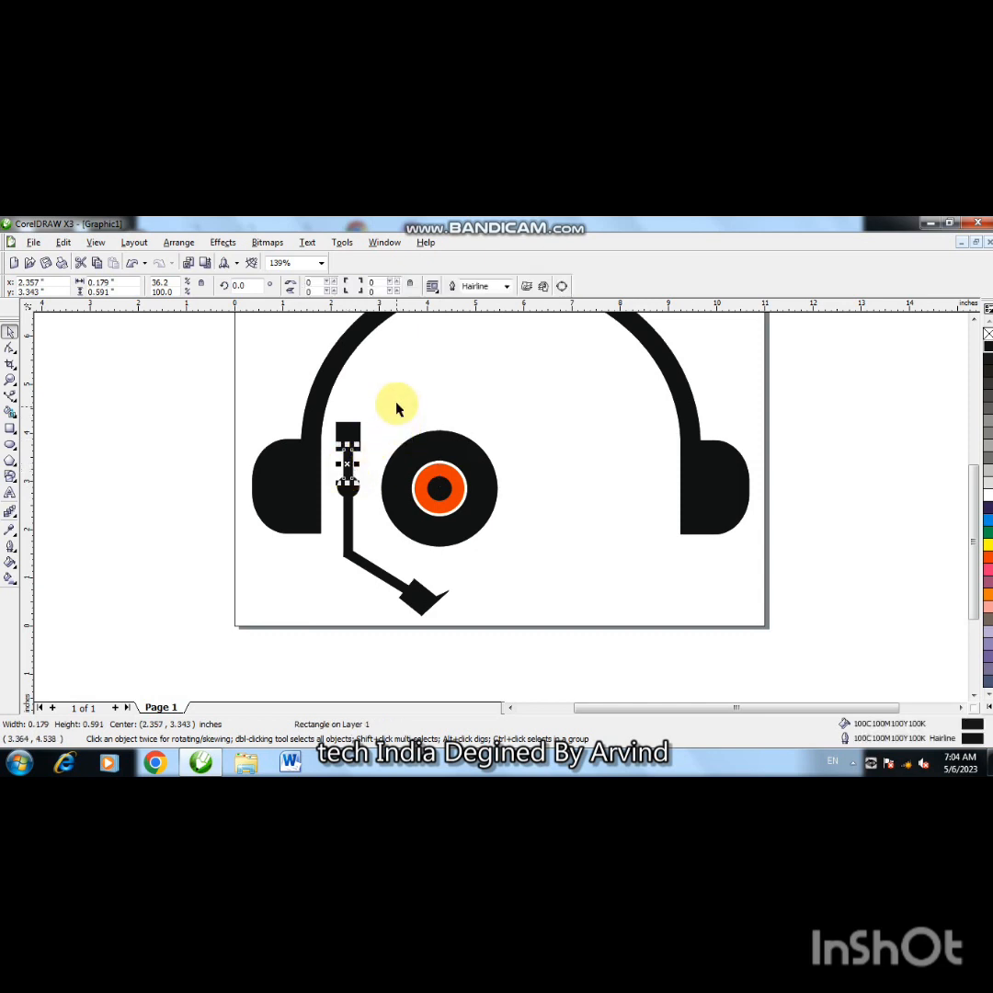
left_click_drag(417, 498, 545, 507)
- Group the seven objects of the tonearm beside the left ear cup
left_click_drag(428, 397, 322, 659)
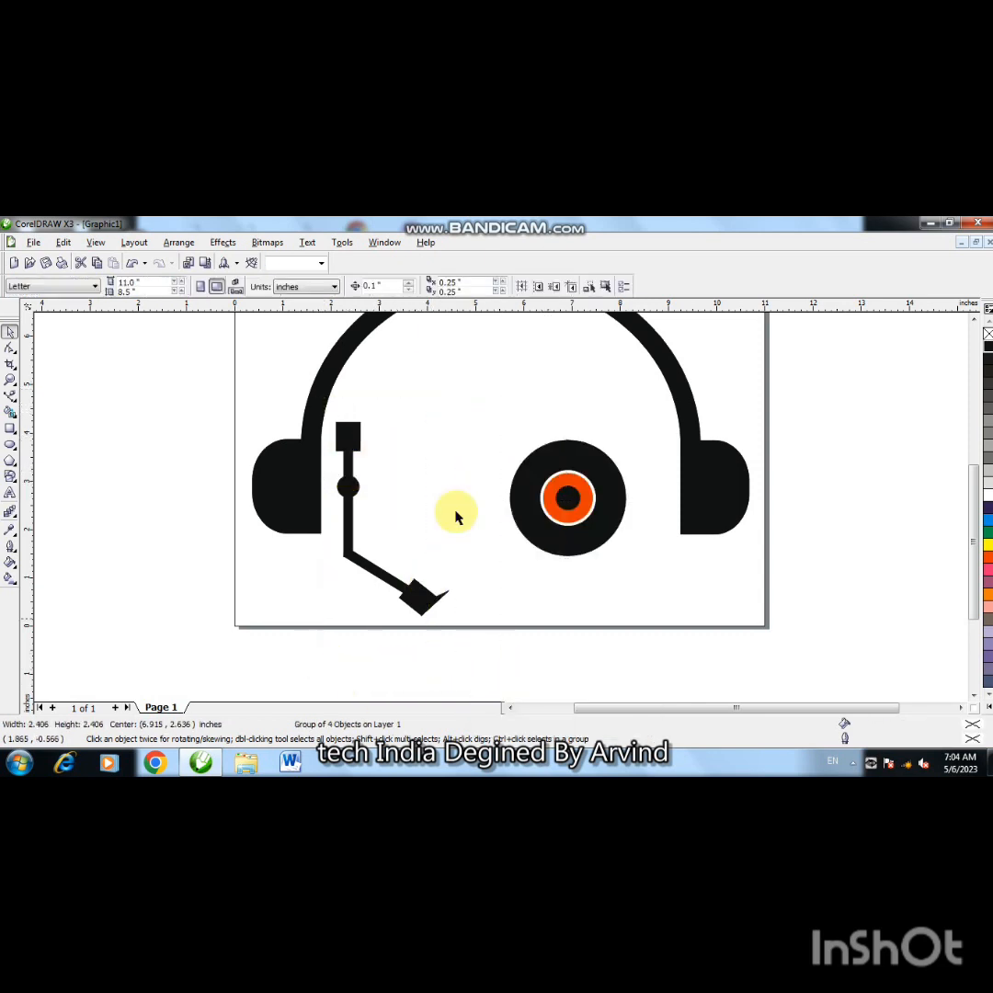
left_click_drag(490, 441, 321, 657)
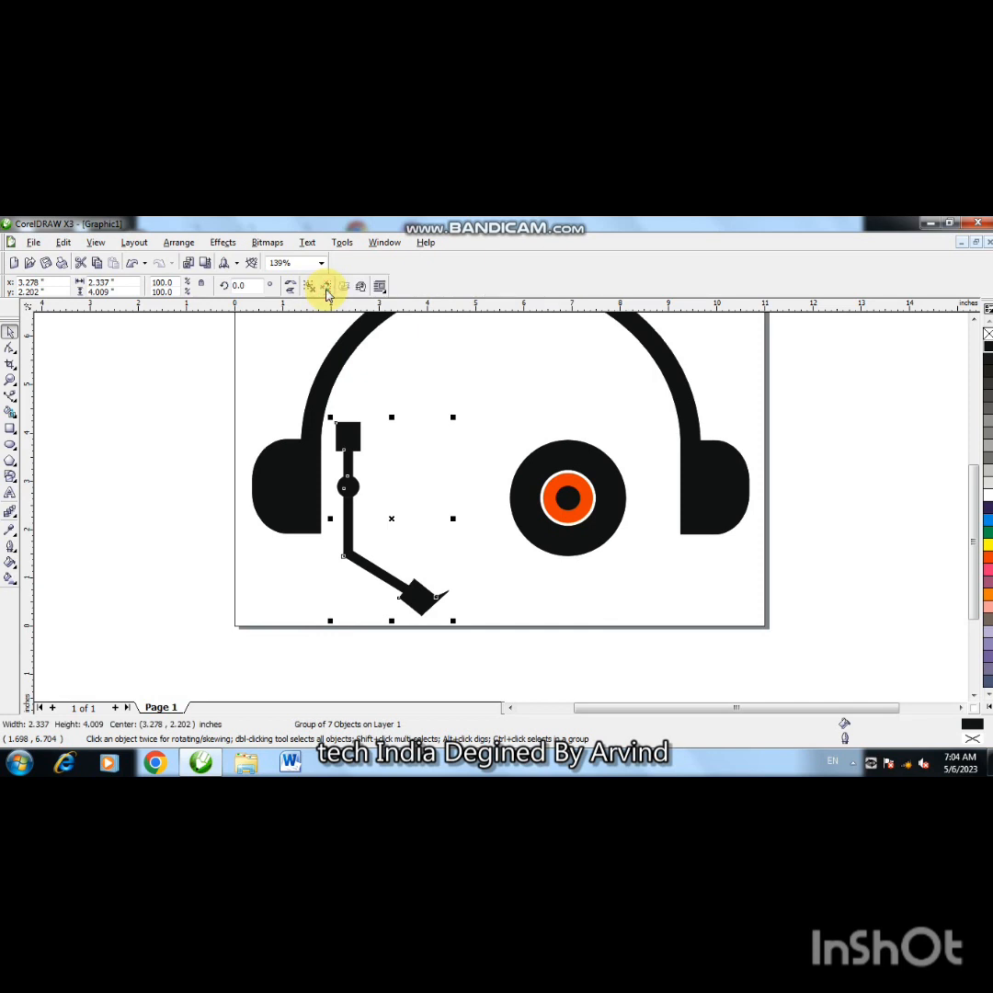
left_click(328, 288)
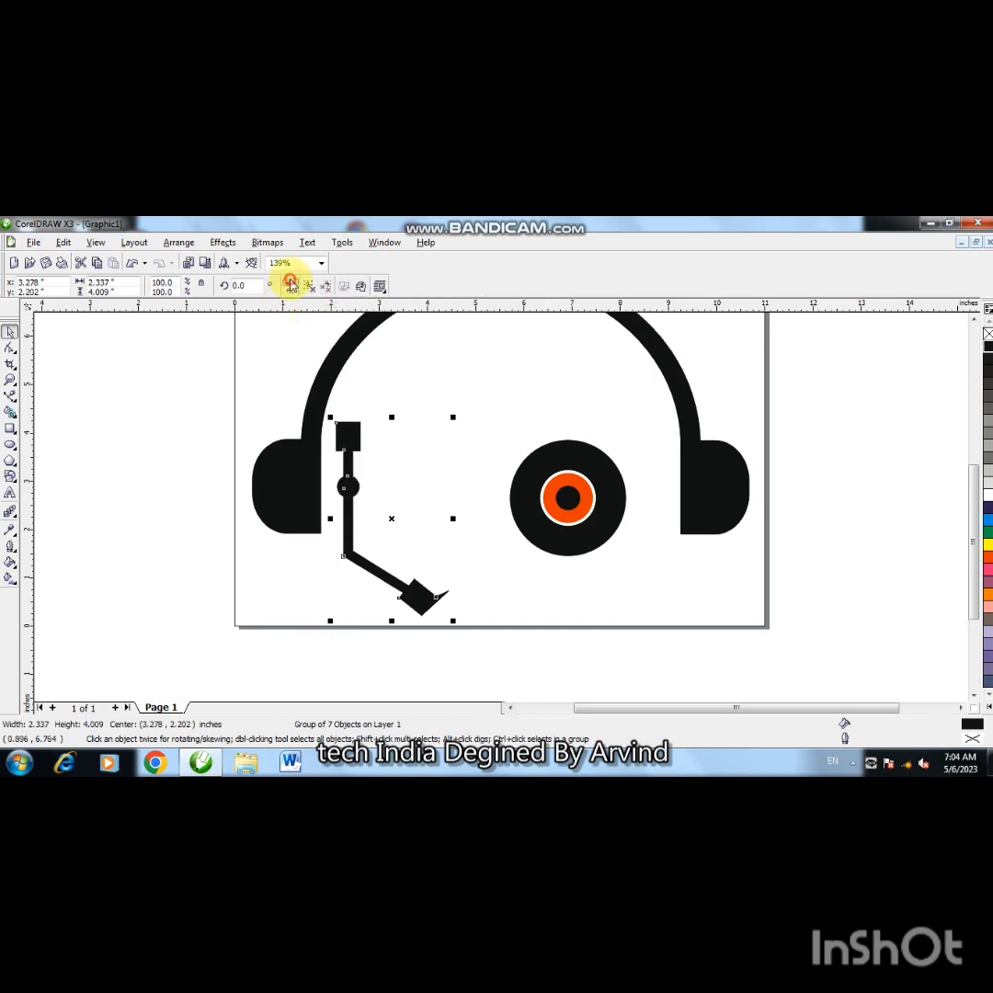
- Make a horizontally mirrored copy of the tonearm group and shift it beside the right ear cup, centred at about 7.8 inches horizontally
left_click(290, 284)
key("Right")
key("Right")
key("Right")
key("Right")
key("Right")
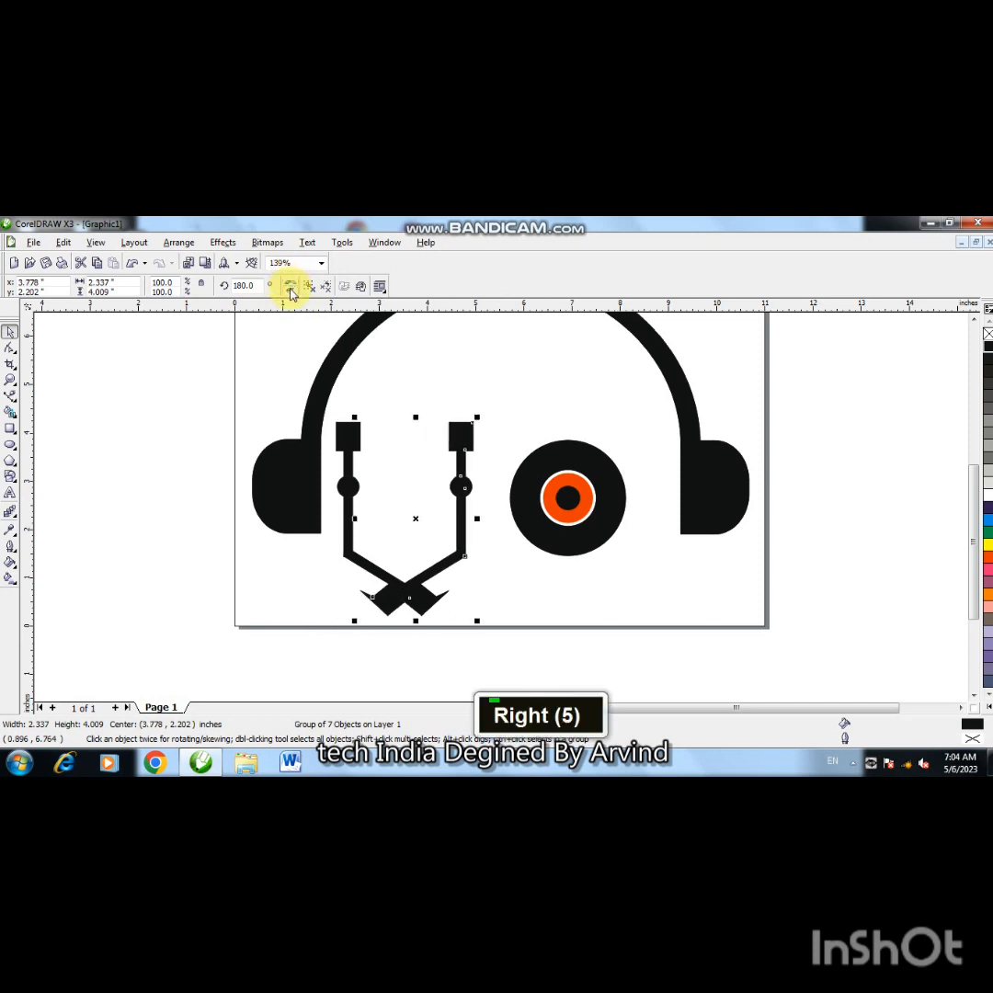
key("Right")
key("Right")
key("Right")
key("Right")
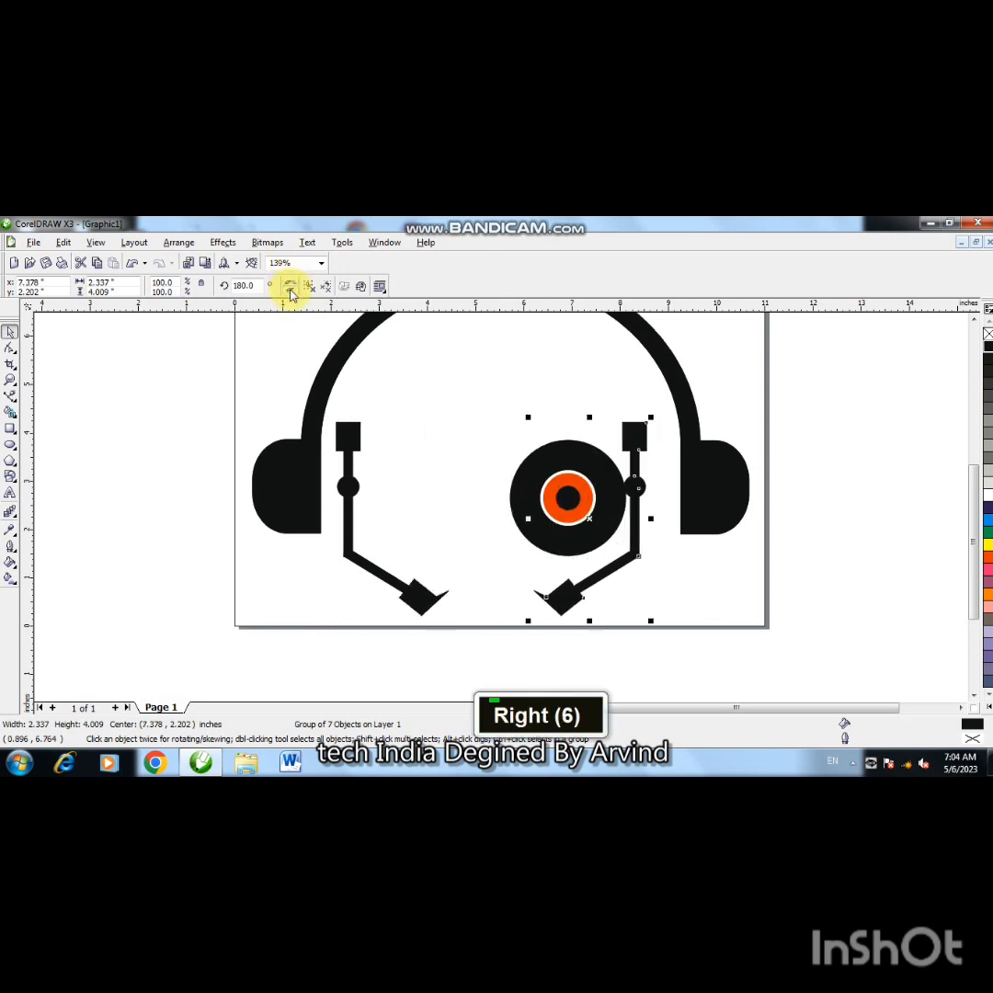
key("Right")
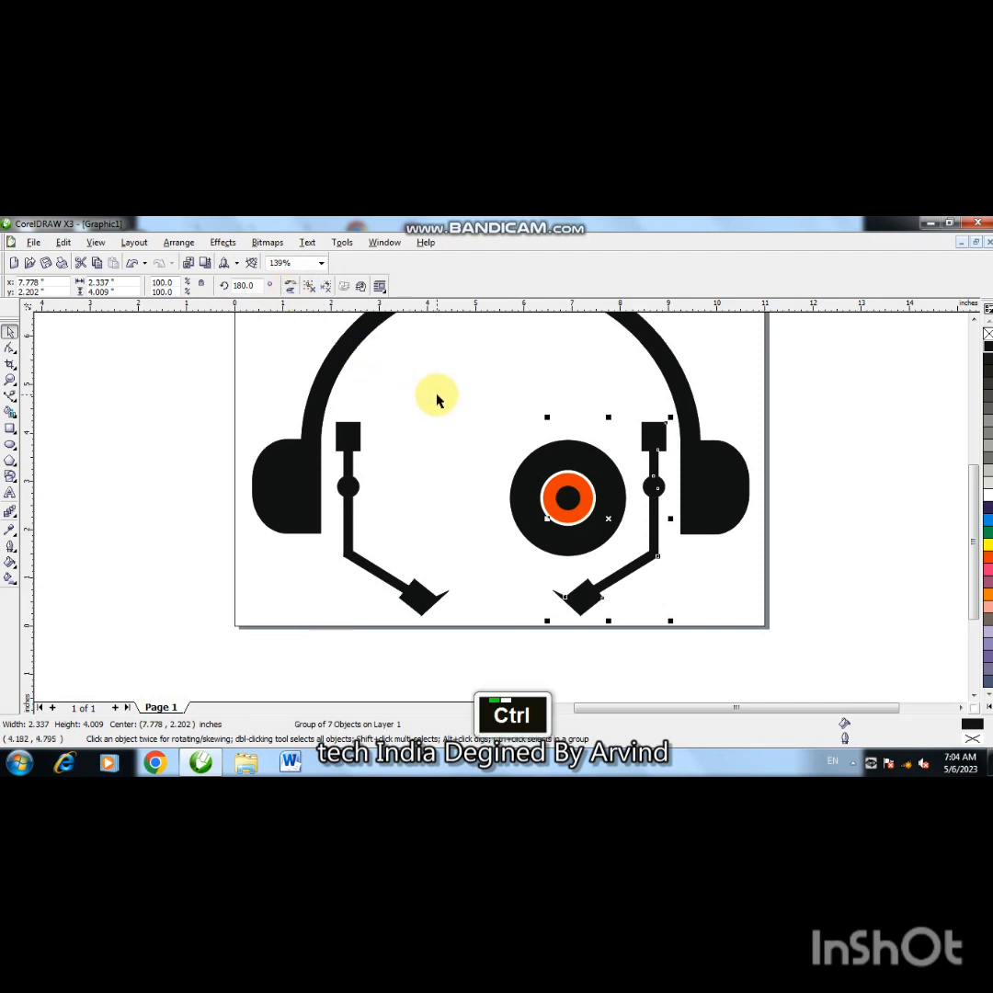
- Copy the vinyl disc group horizontally towards the left tonearm, centring the copy at about 4.128, 2.636 inches
left_click(556, 485, "ctrl")
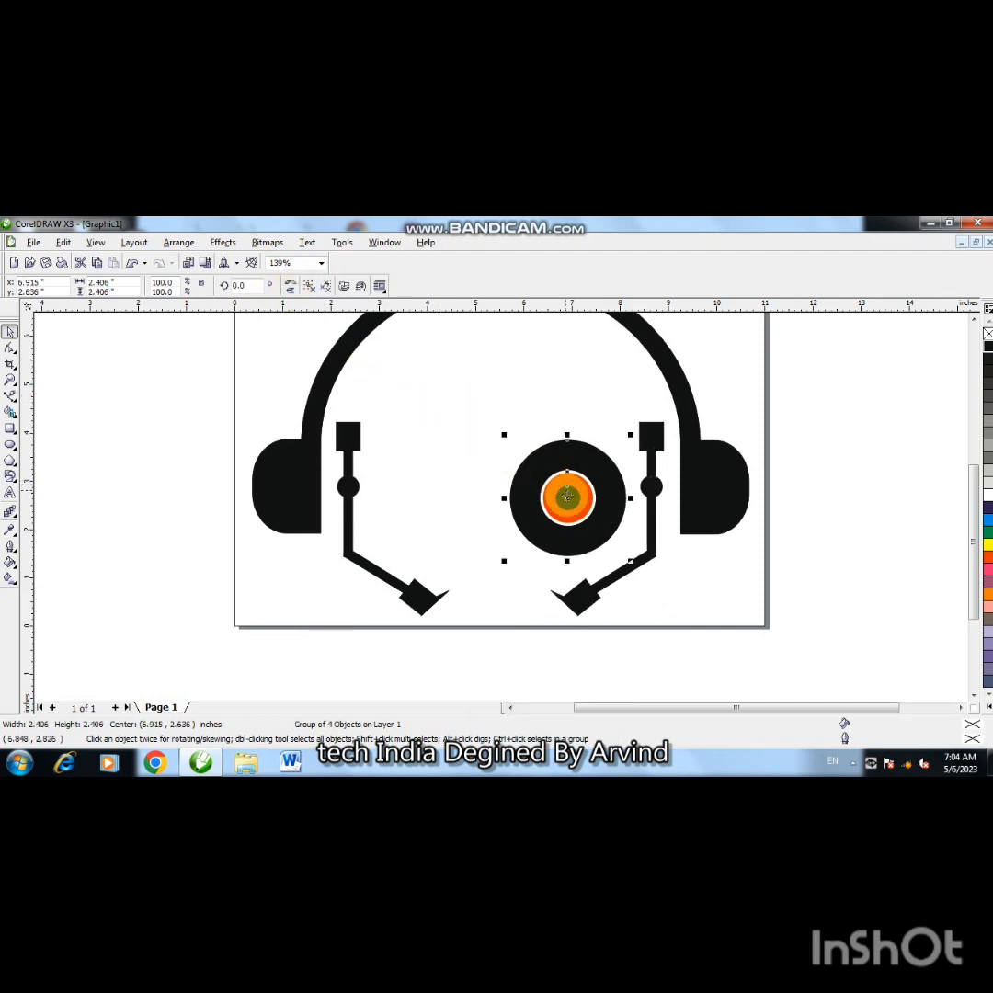
left_click_drag(567, 499, 432, 499)
key("ctrl")
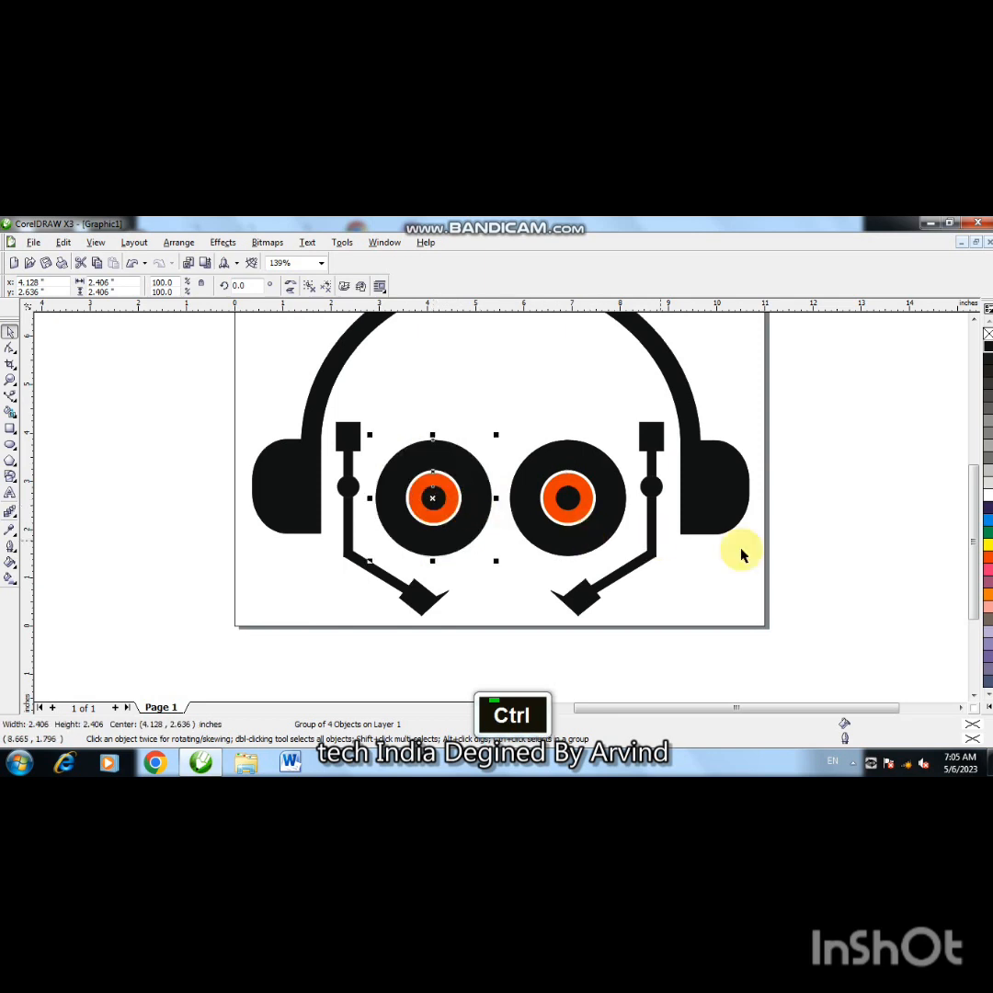
left_click(810, 580)
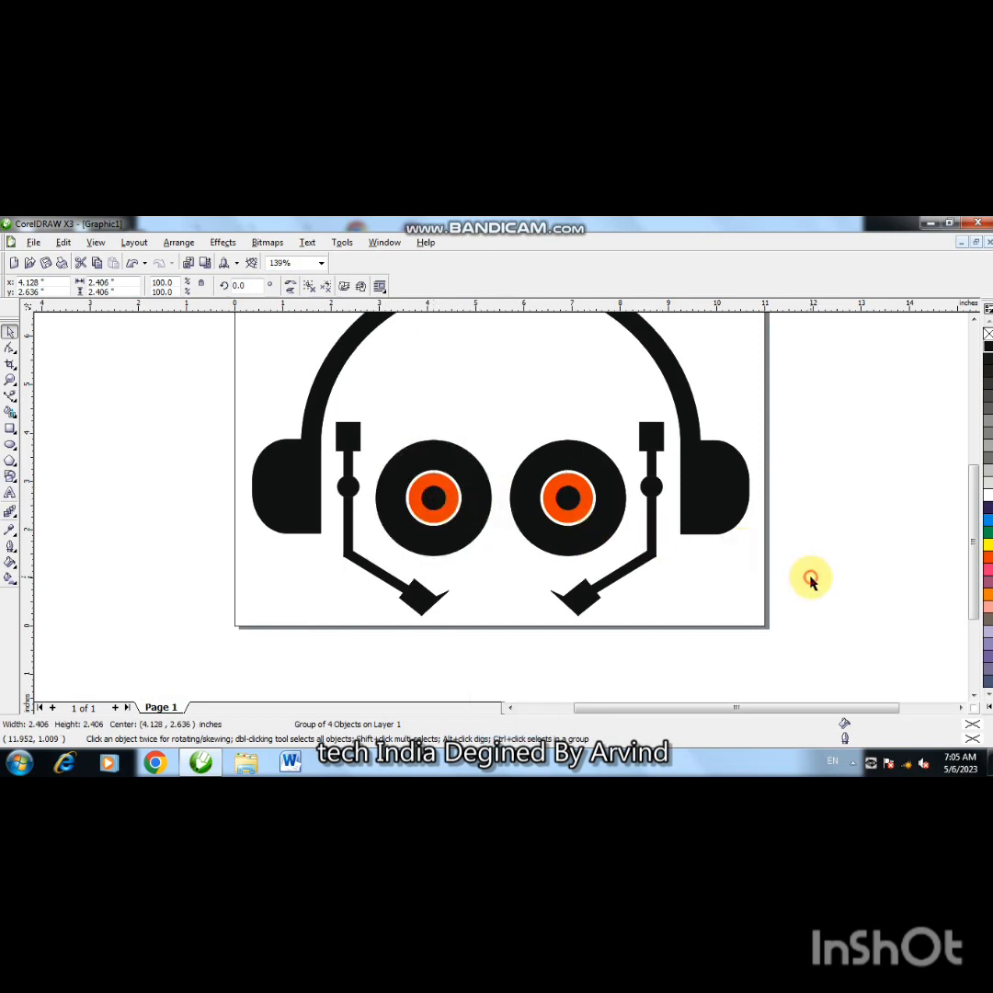
- Draw an upright rectangle about 0.333 by 2.363 inches under the headband and round all its corners to 100
double_click(972, 320)
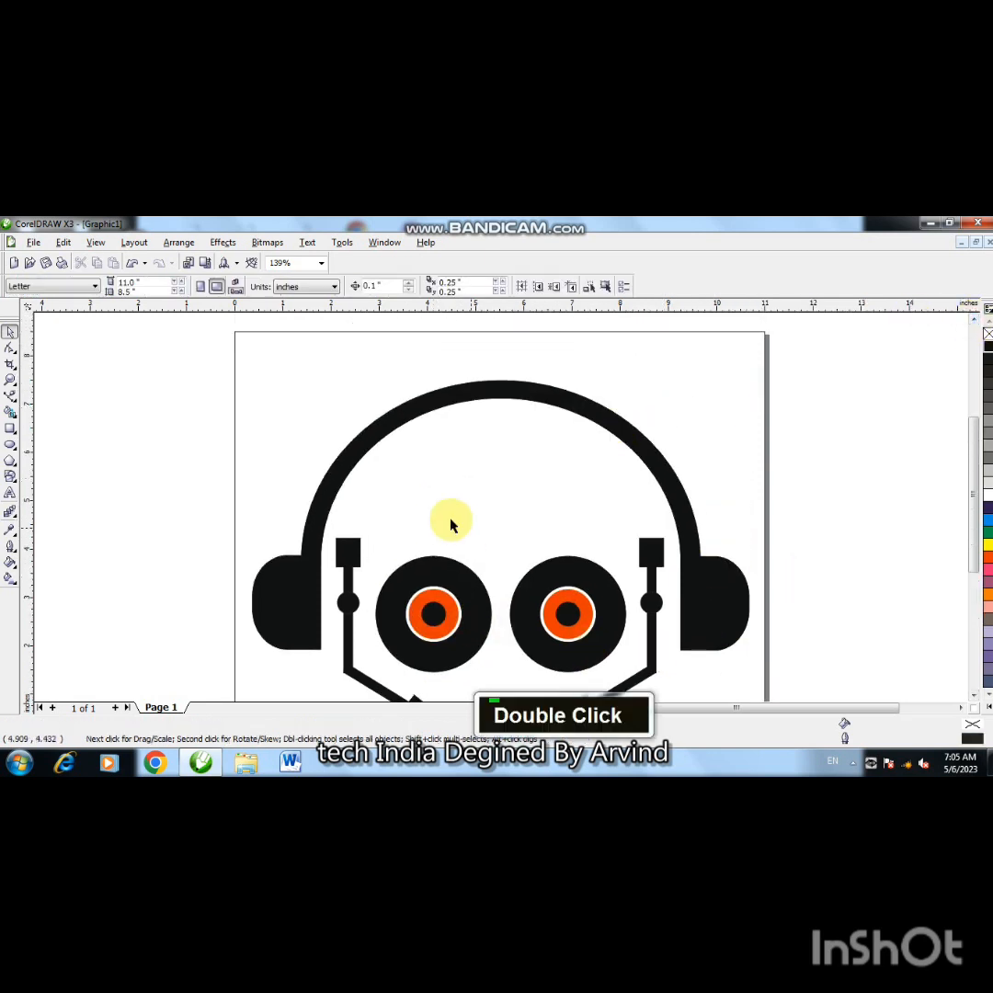
left_click(10, 429)
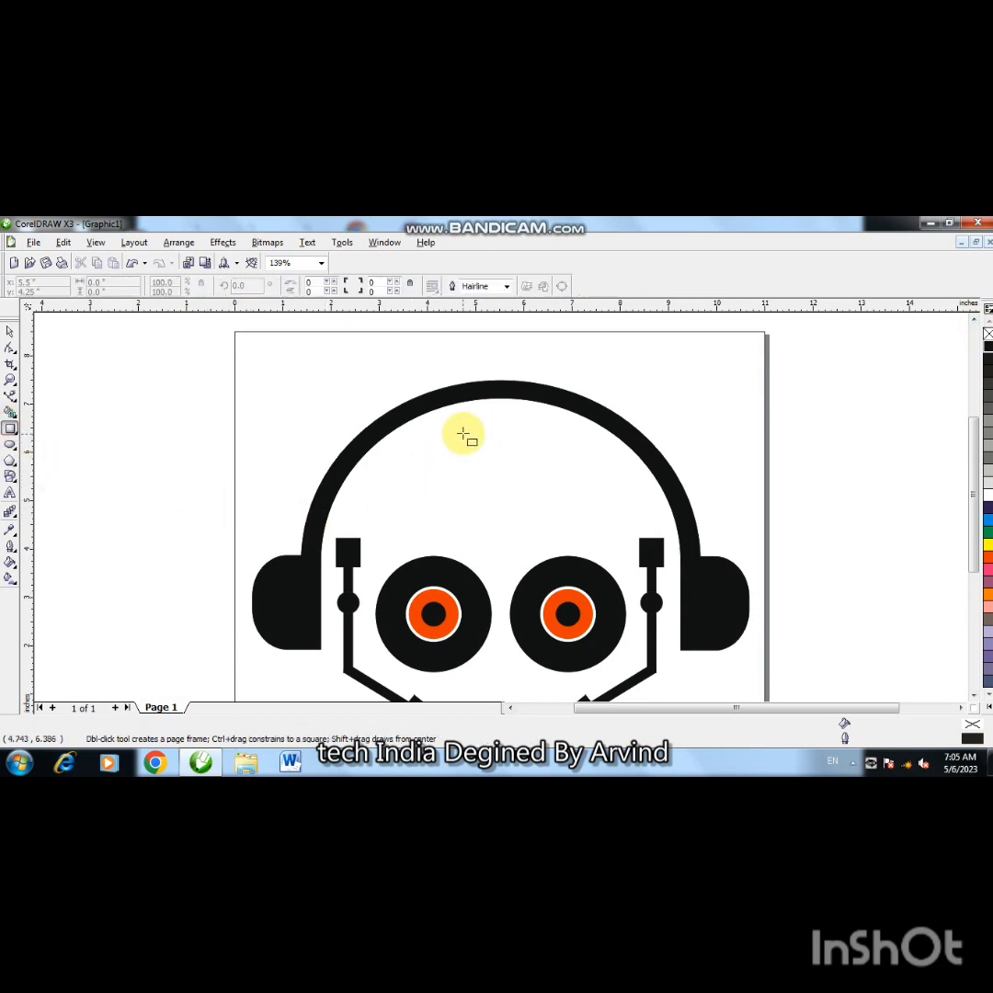
left_click_drag(464, 433, 481, 544)
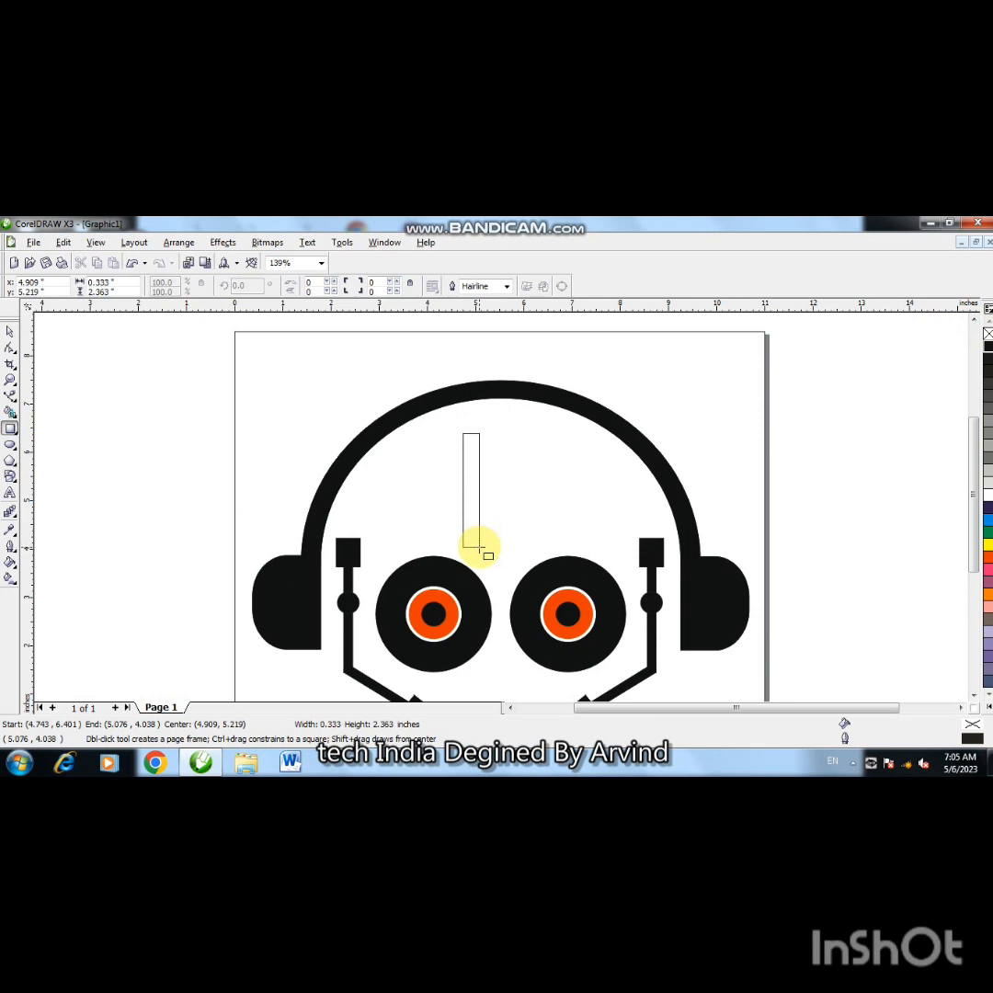
left_click_drag(478, 547, 478, 547)
left_click(11, 348)
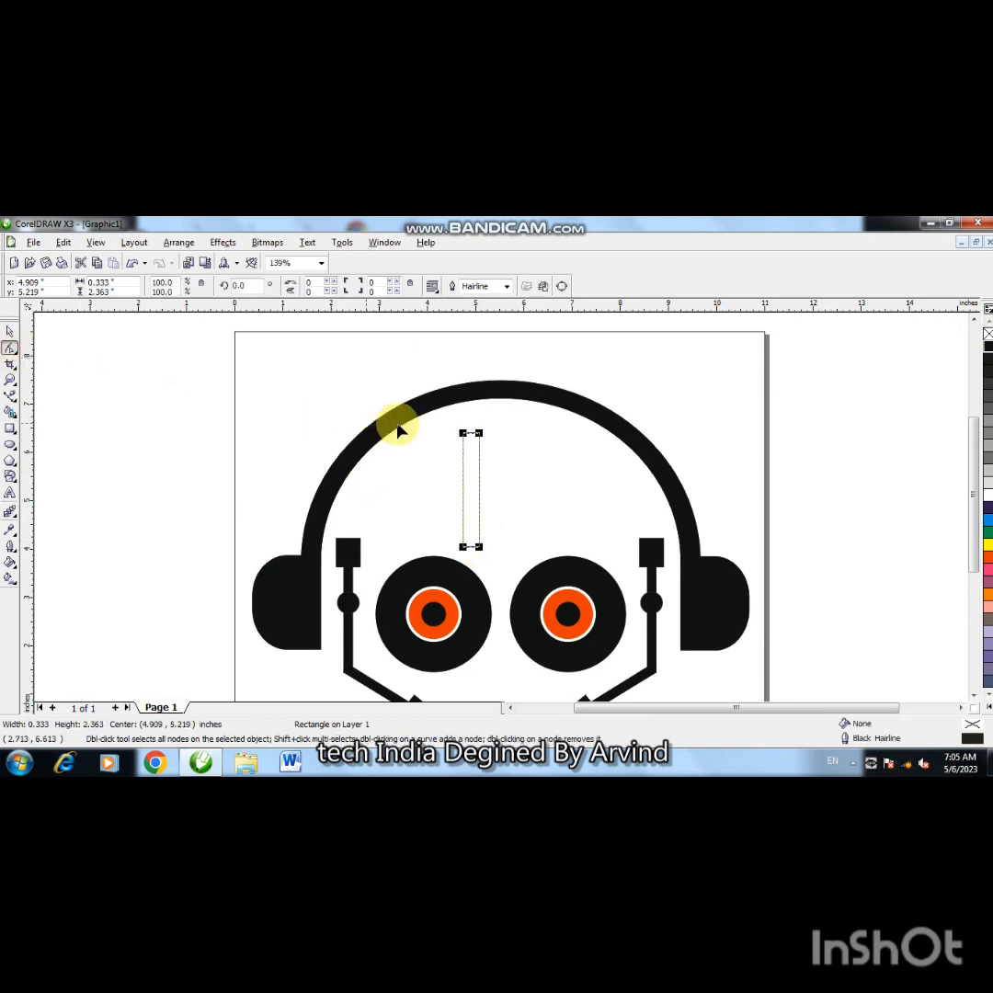
left_click_drag(467, 439, 471, 445)
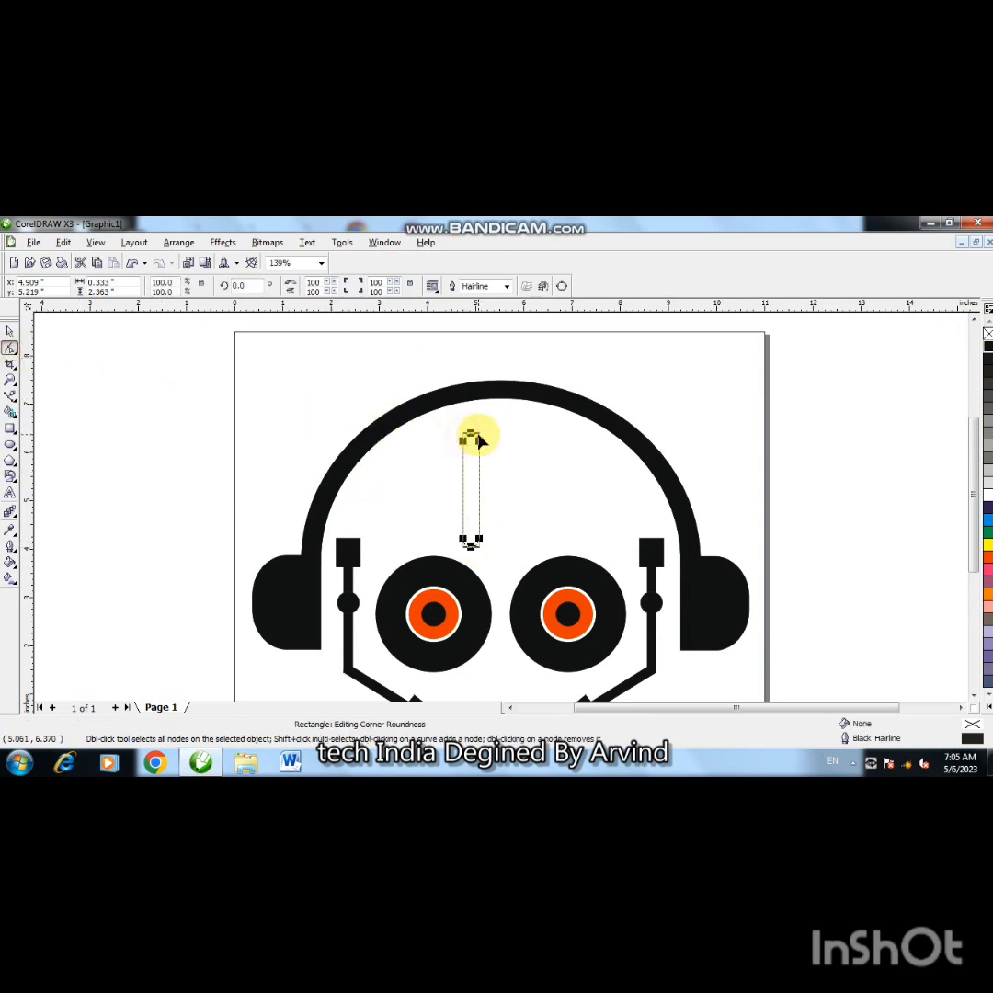
- Narrow the rounded bar to about 0.288 inches, fill it red and remove its outline
left_click(10, 333)
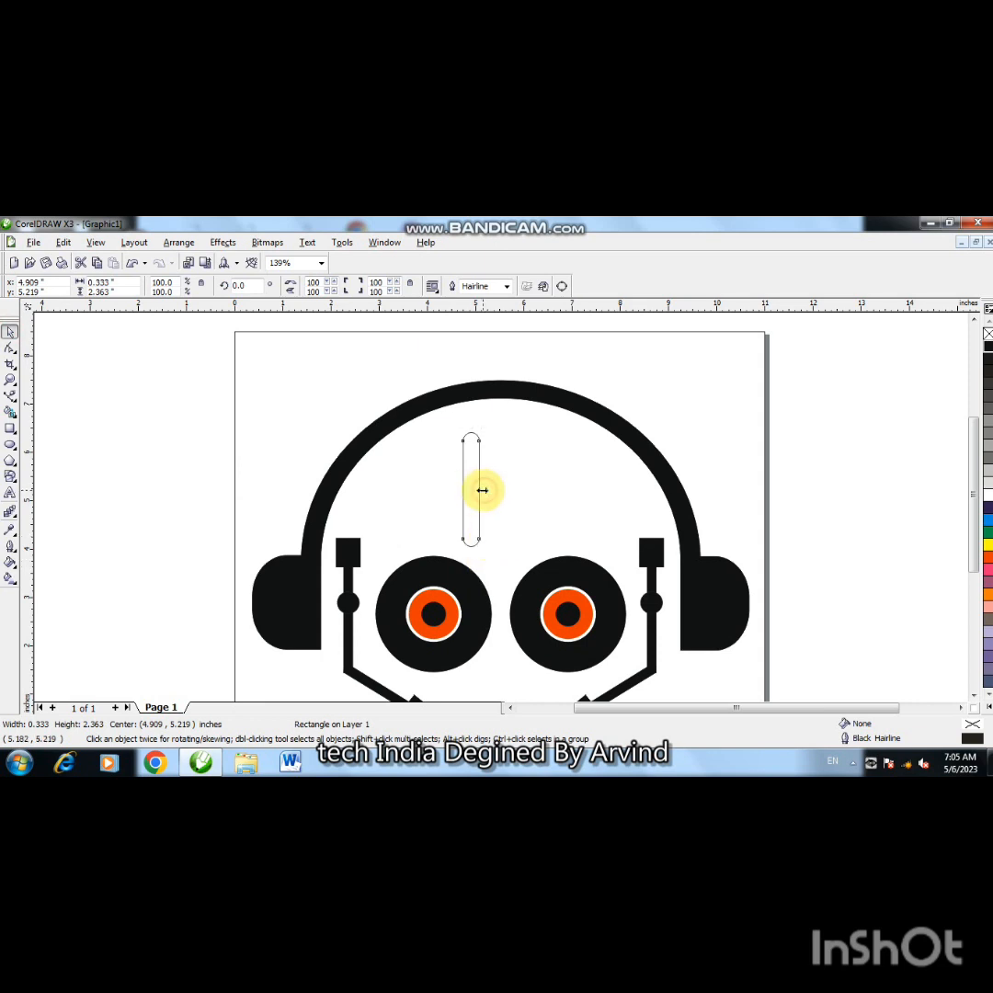
left_click_drag(482, 490, 481, 489)
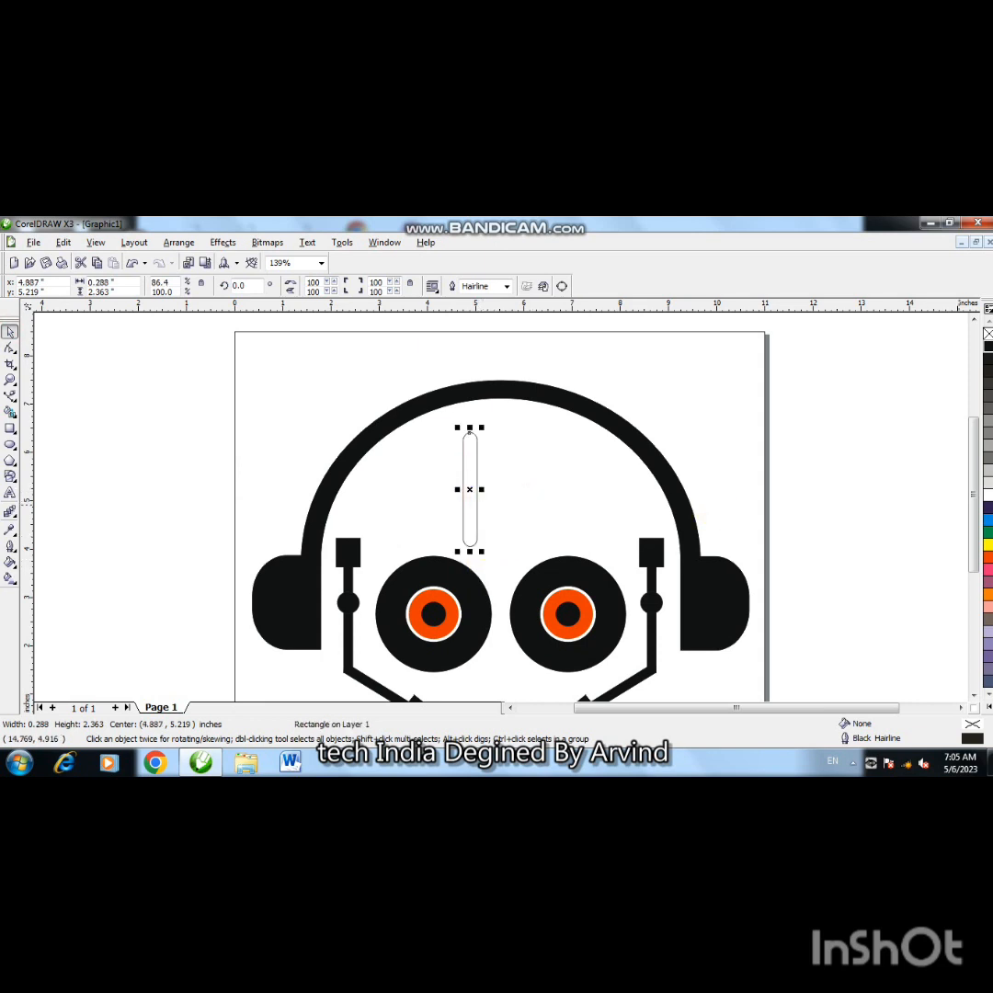
left_click(987, 559)
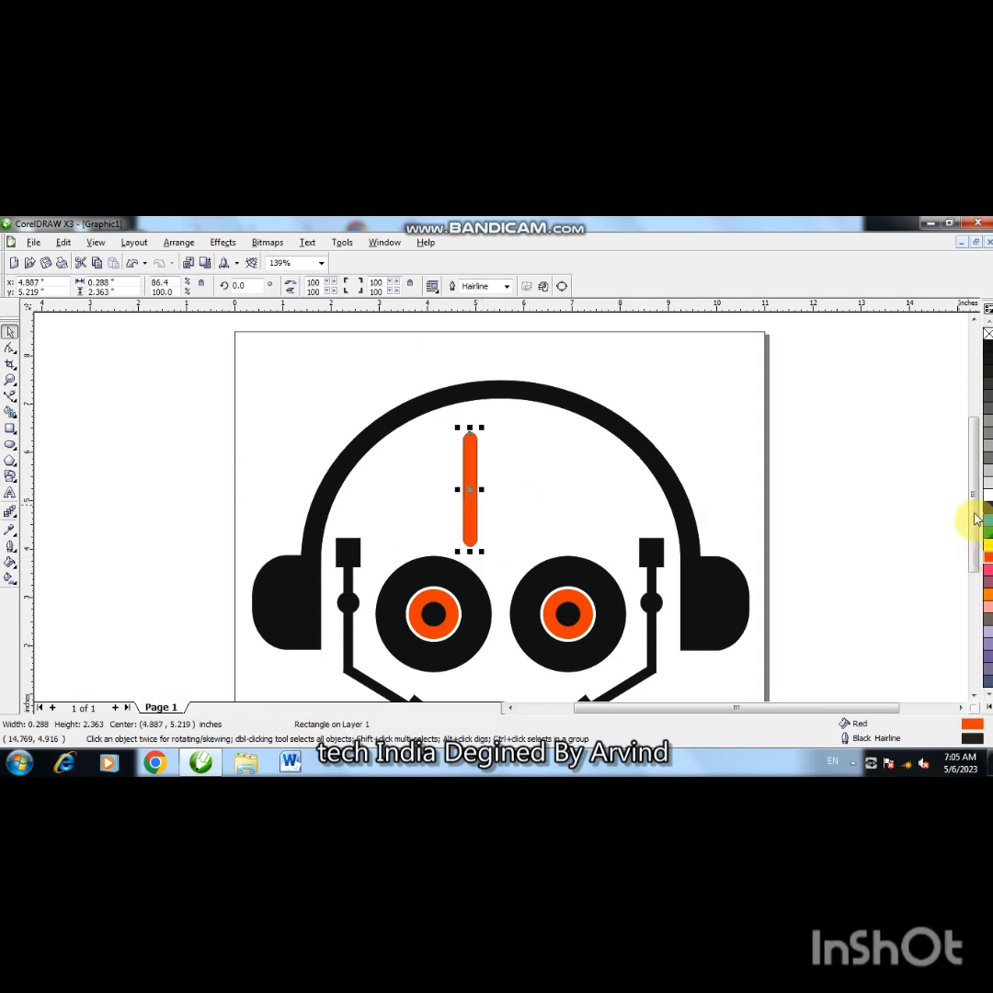
right_click(986, 334)
- Duplicate the red bar 0.4 inches to the left and lower the copy's top to make it about 1.984 inches tall
key("F2")
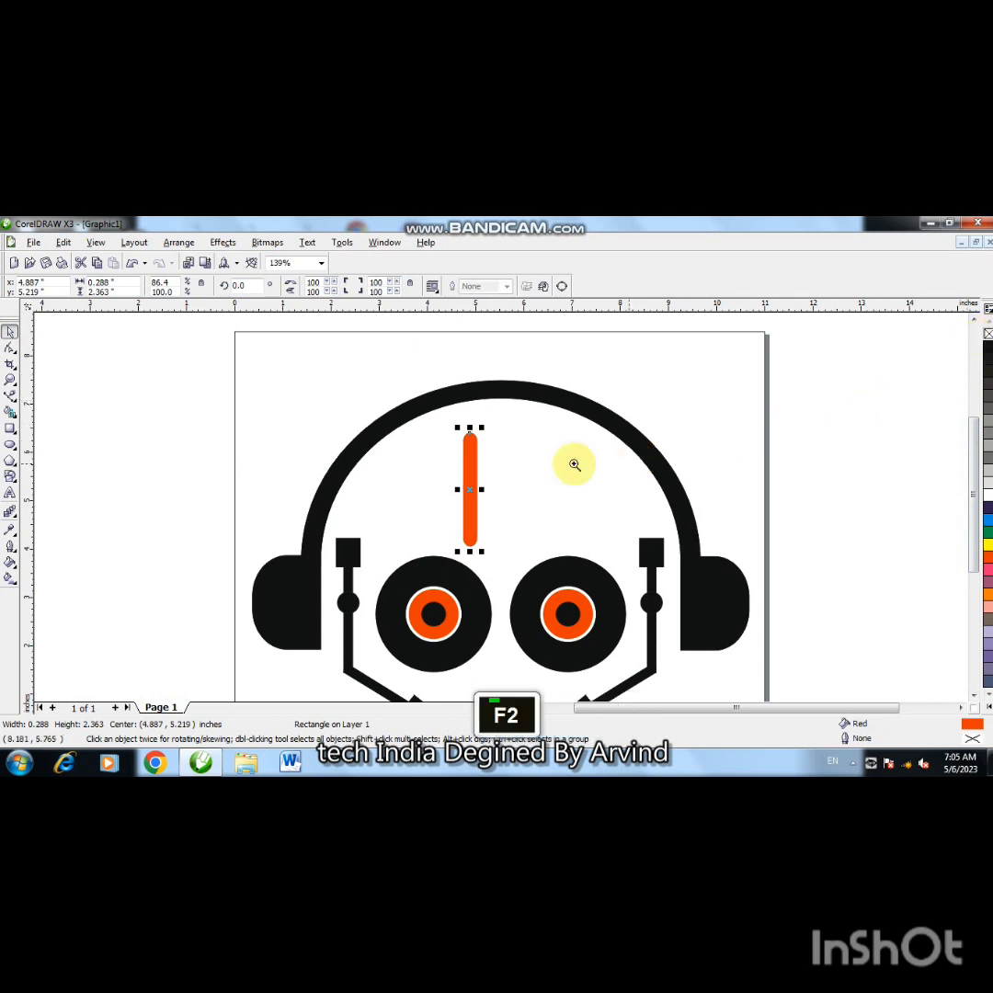
left_click(477, 467)
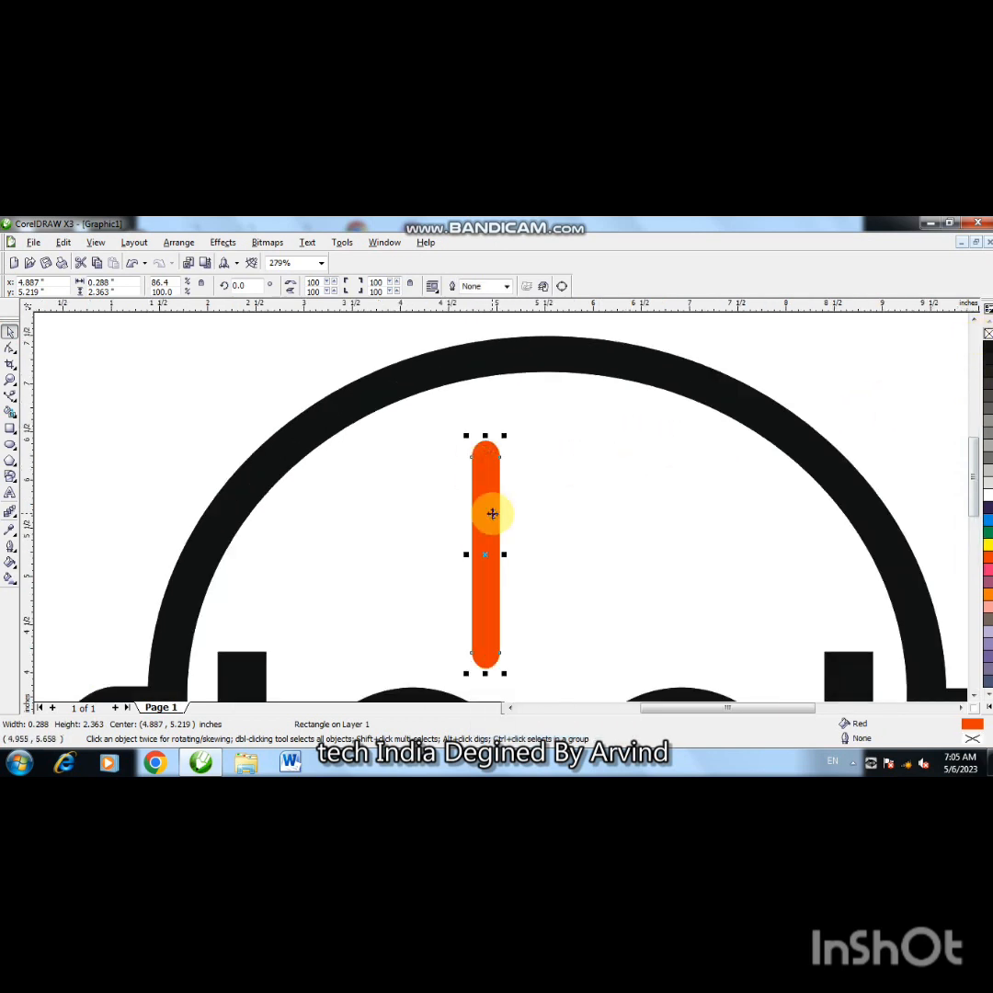
key("KP_Add")
key("Left")
key("Left")
key("Left")
key("Left")
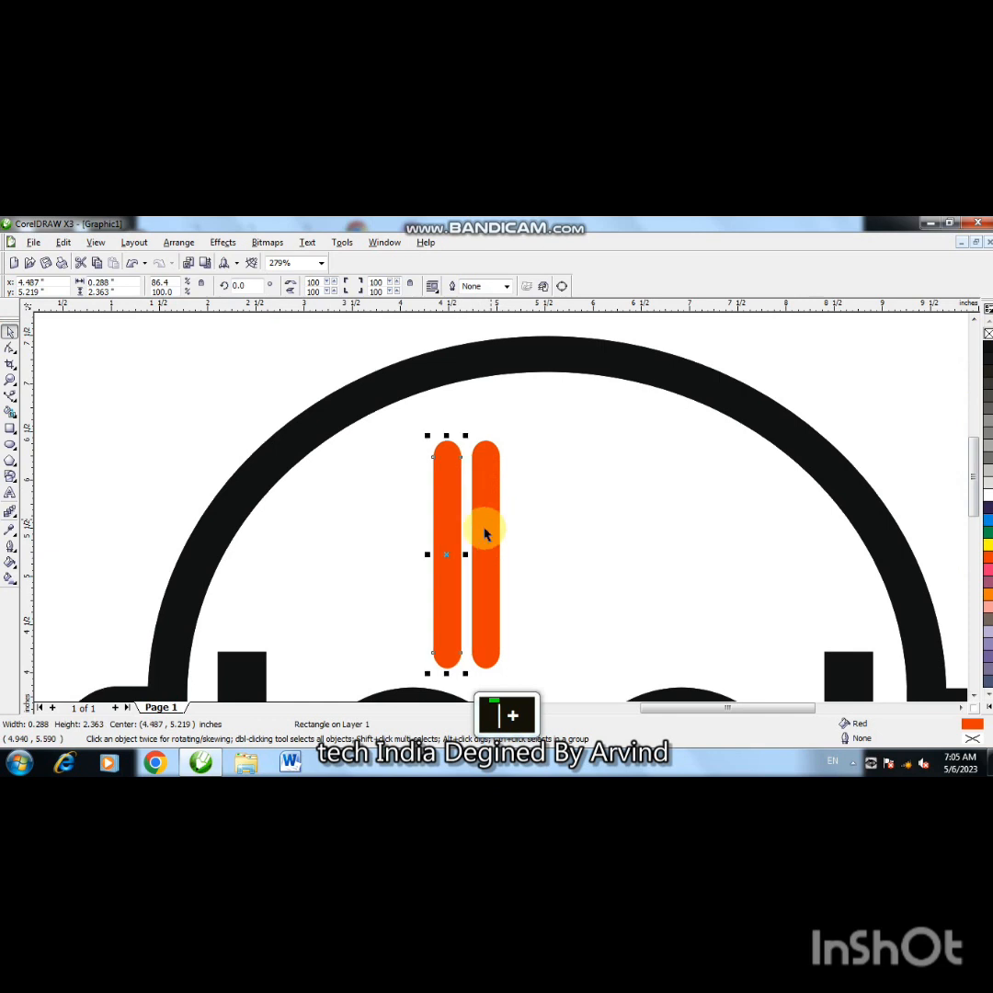
left_click_drag(447, 674, 447, 659)
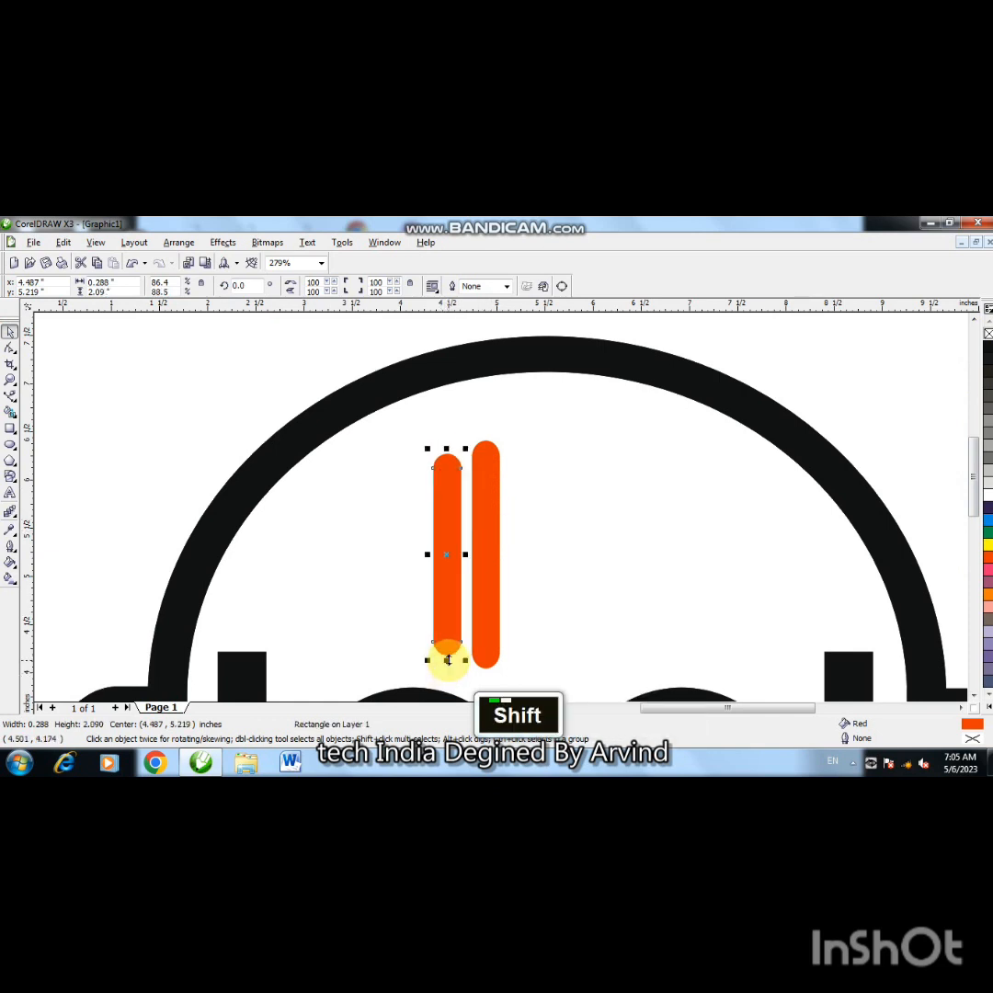
key("ctrl+z")
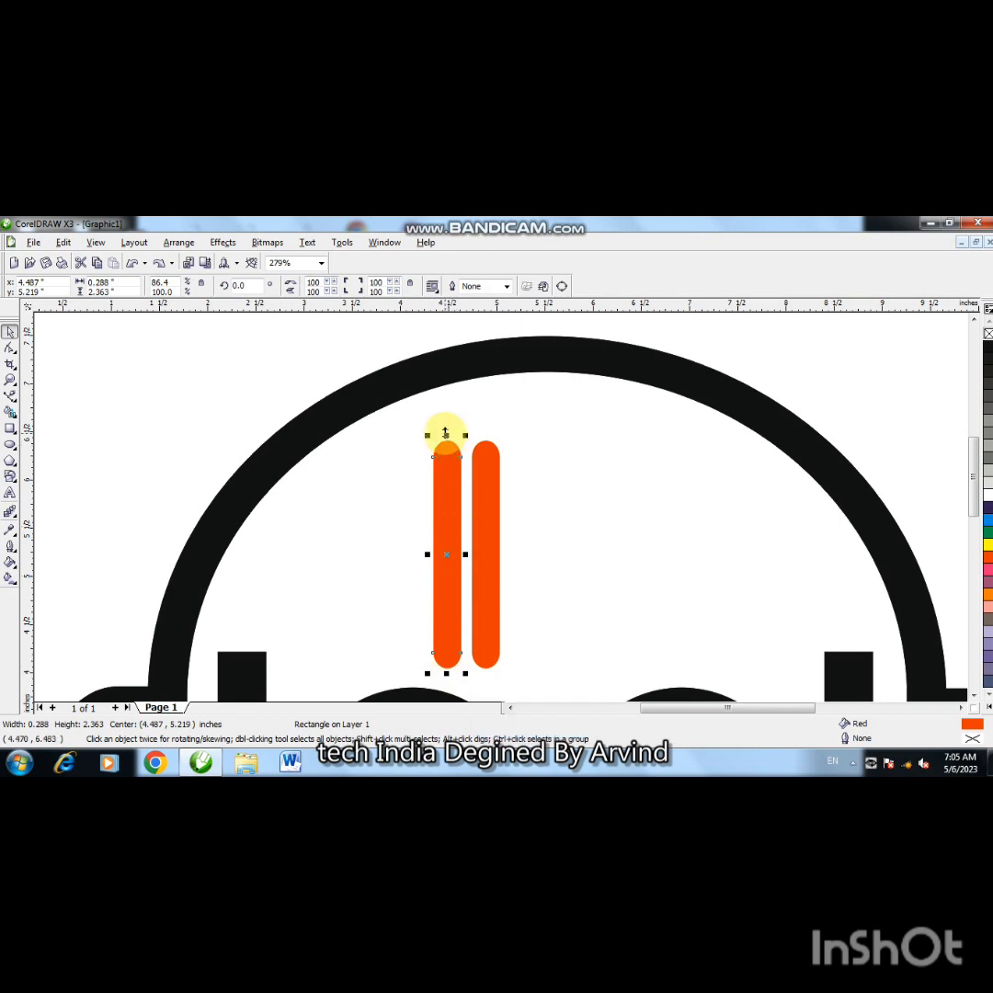
left_click_drag(448, 439, 444, 472)
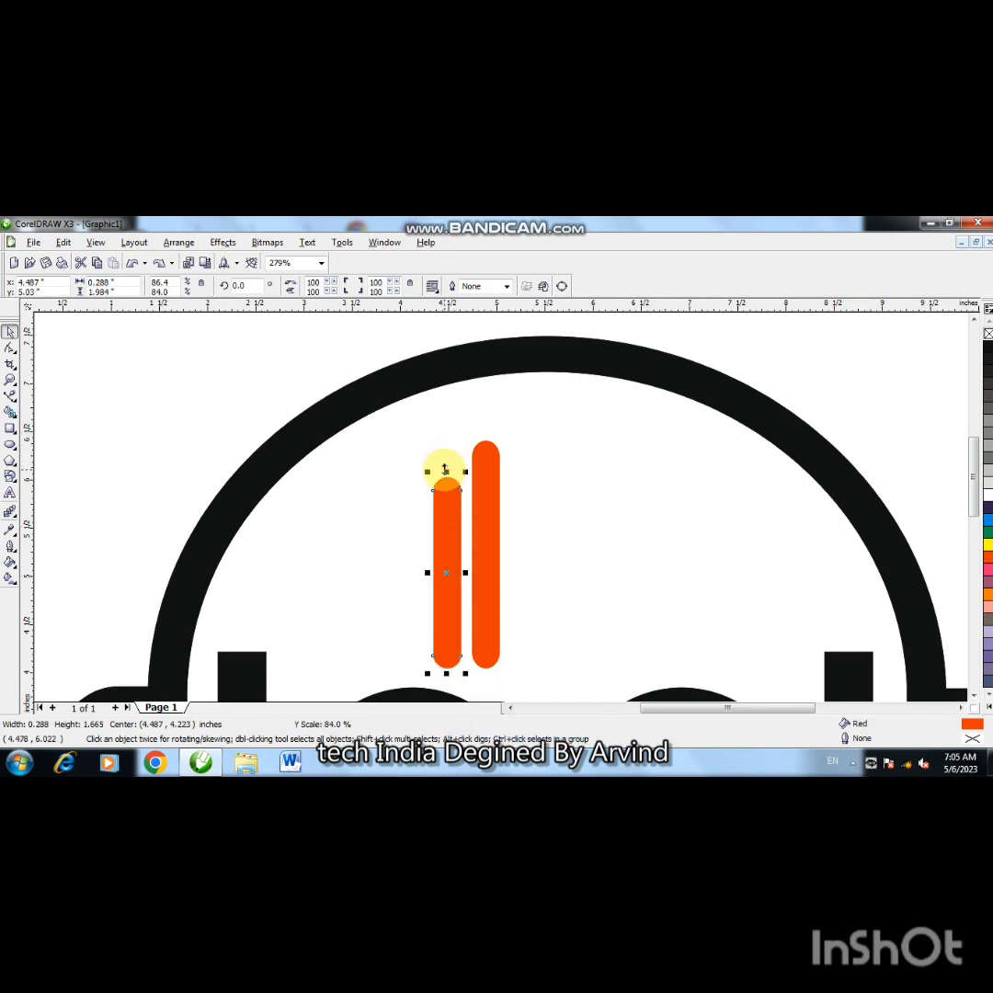
- Duplicate the second bar 0.4 inches to the left and lower the copy's top to make it about 1.613 inches tall
key("KP_Add")
key("Left")
key("Left")
key("Left")
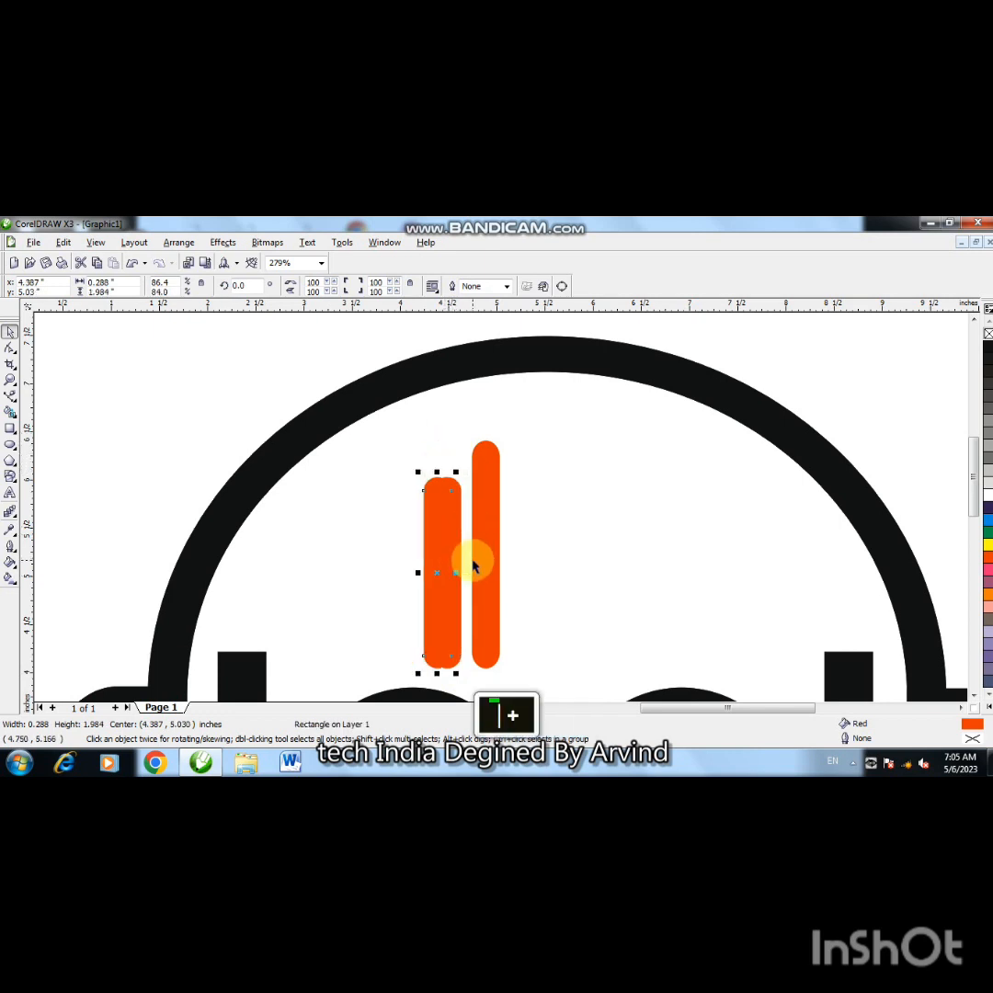
key("Left")
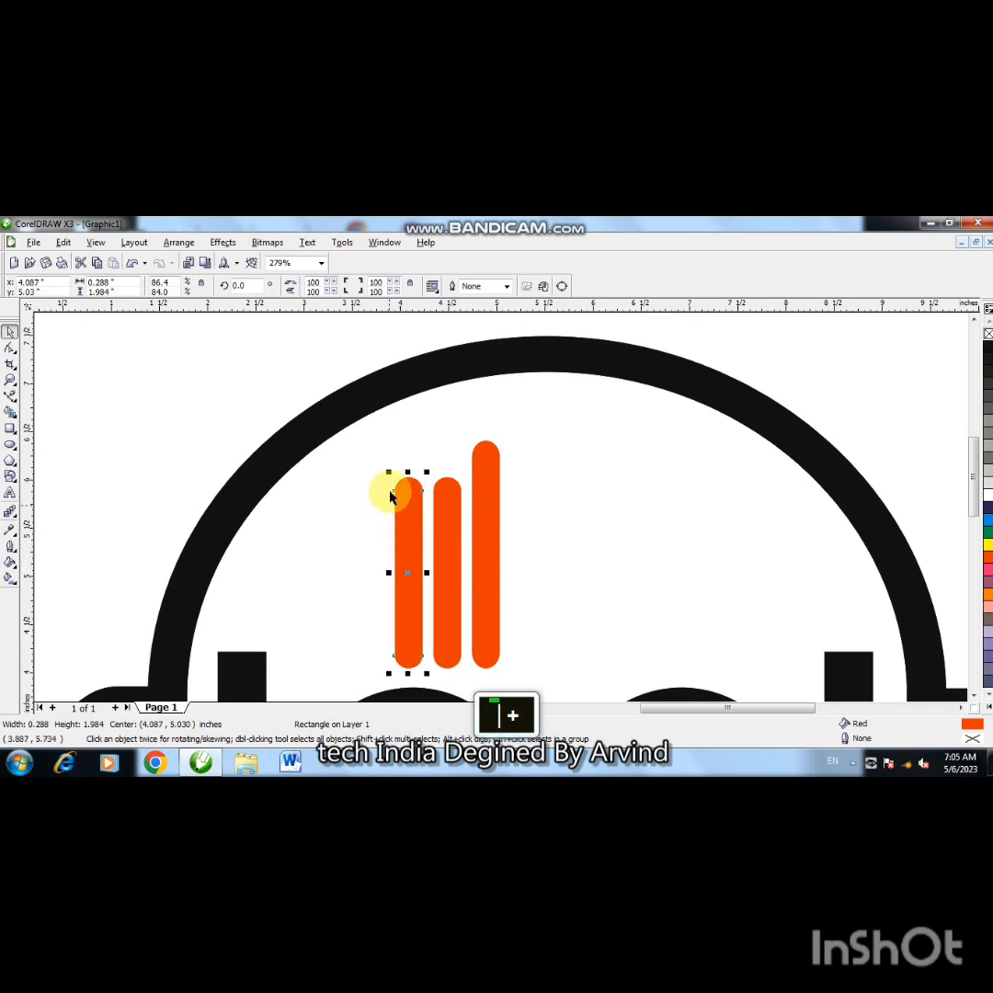
left_click_drag(406, 472, 405, 512)
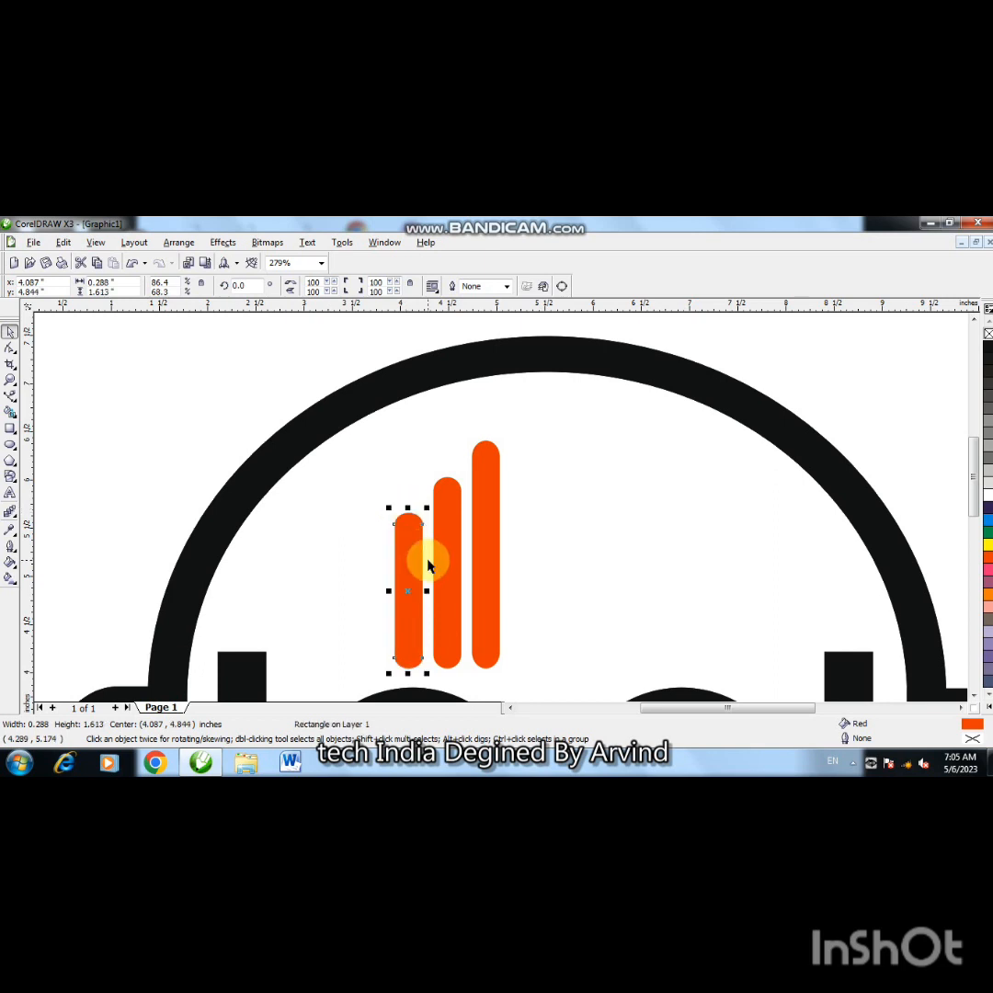
- Duplicate the third bar 0.4 inches to the left, then reduce the copy to about 0.246 inches wide and 1.317 inches tall
key("KP_Add")
key("Left")
key("Left")
key("Left")
key("Left")
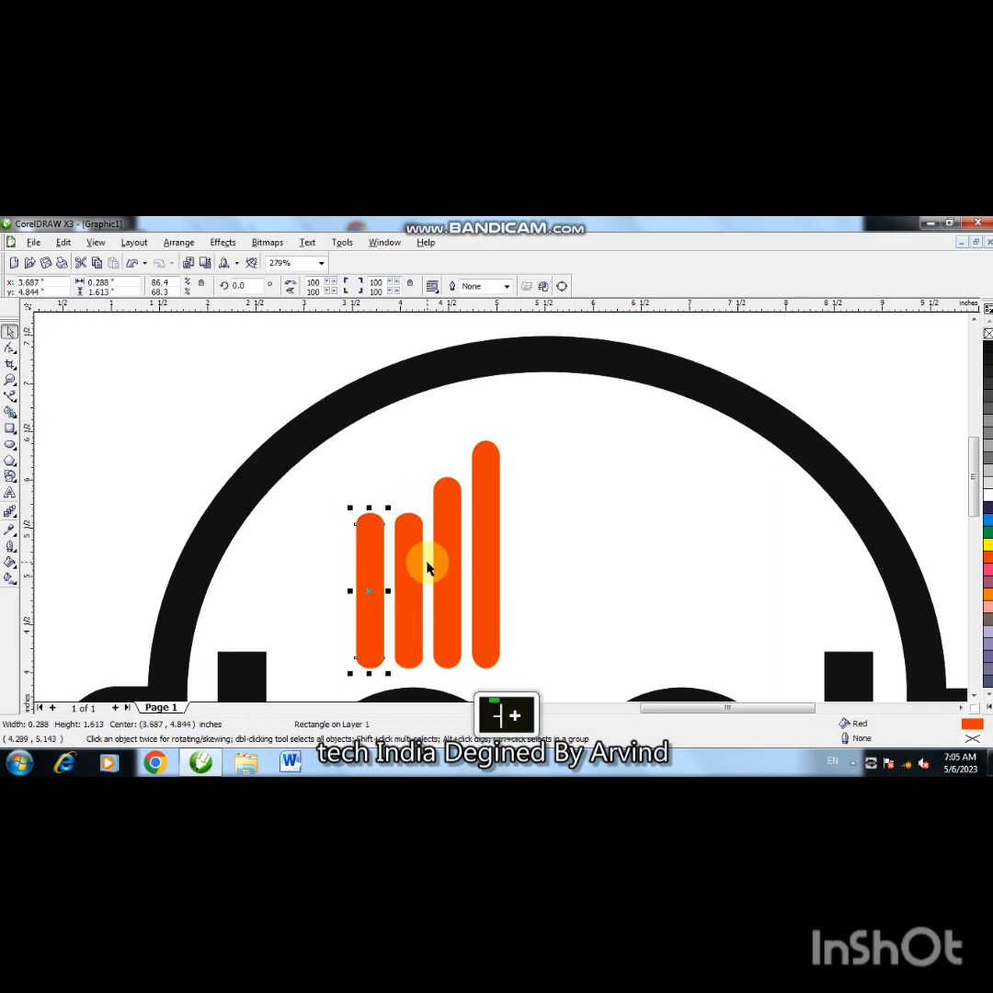
left_click_drag(368, 507, 368, 537)
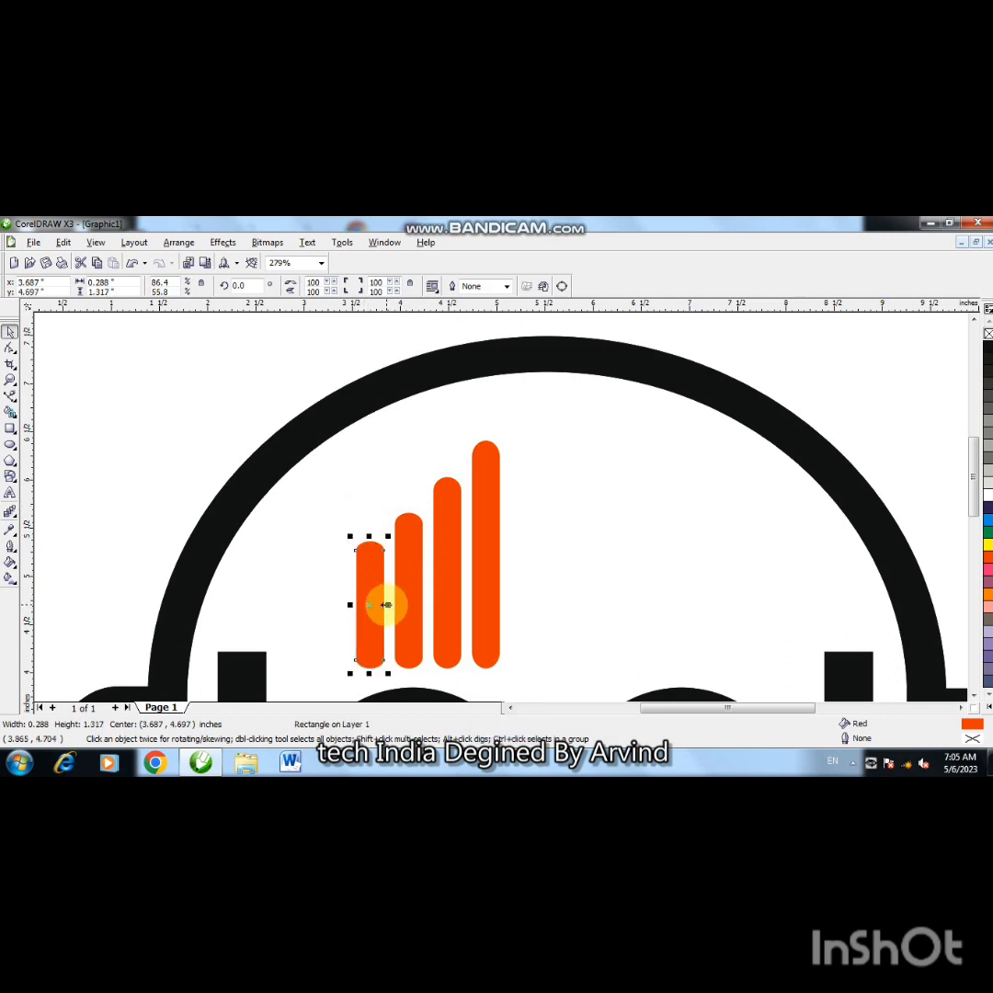
left_click_drag(384, 604, 380, 604)
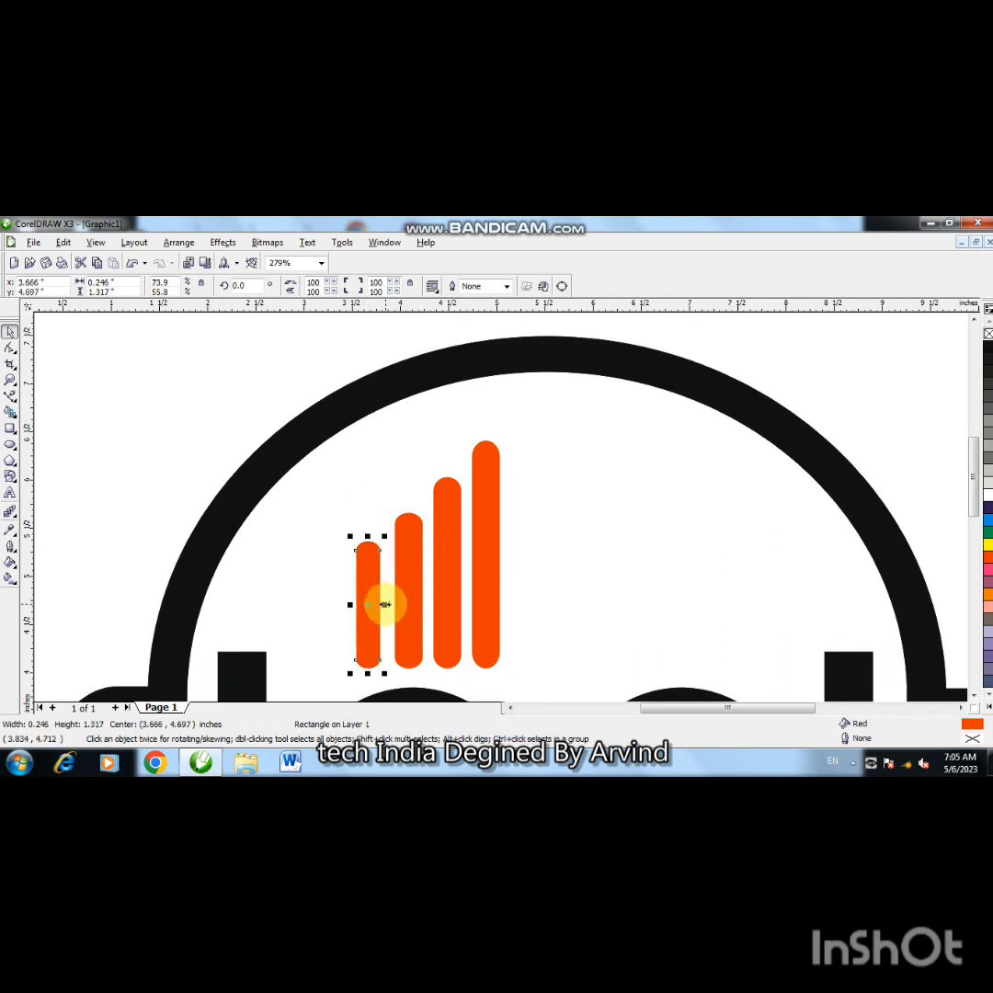
- Duplicate the fourth bar 0.4 inches to the left, then reduce the copy to about 0.215 inches wide and 1.037 inches tall
key("KP_Add")
key("Left")
key("Left")
key("Left")
key("Left")
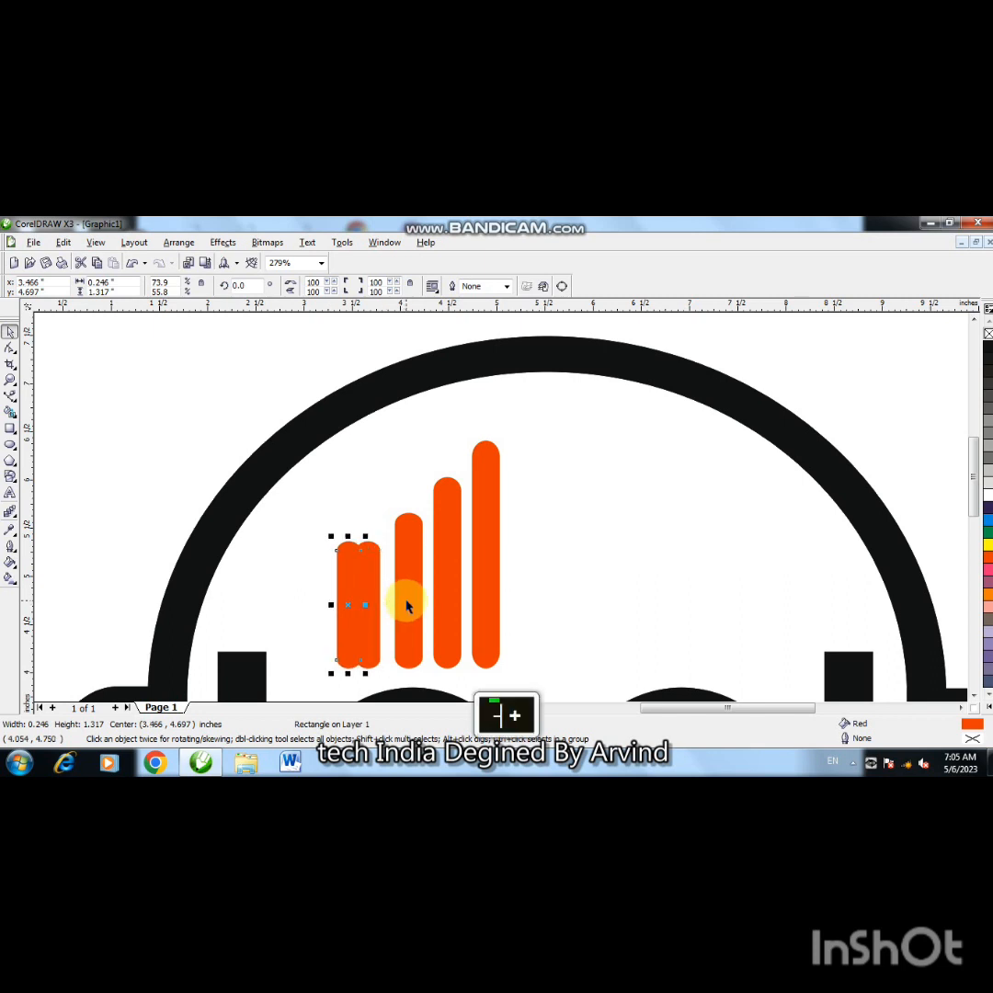
left_click_drag(327, 541, 328, 569)
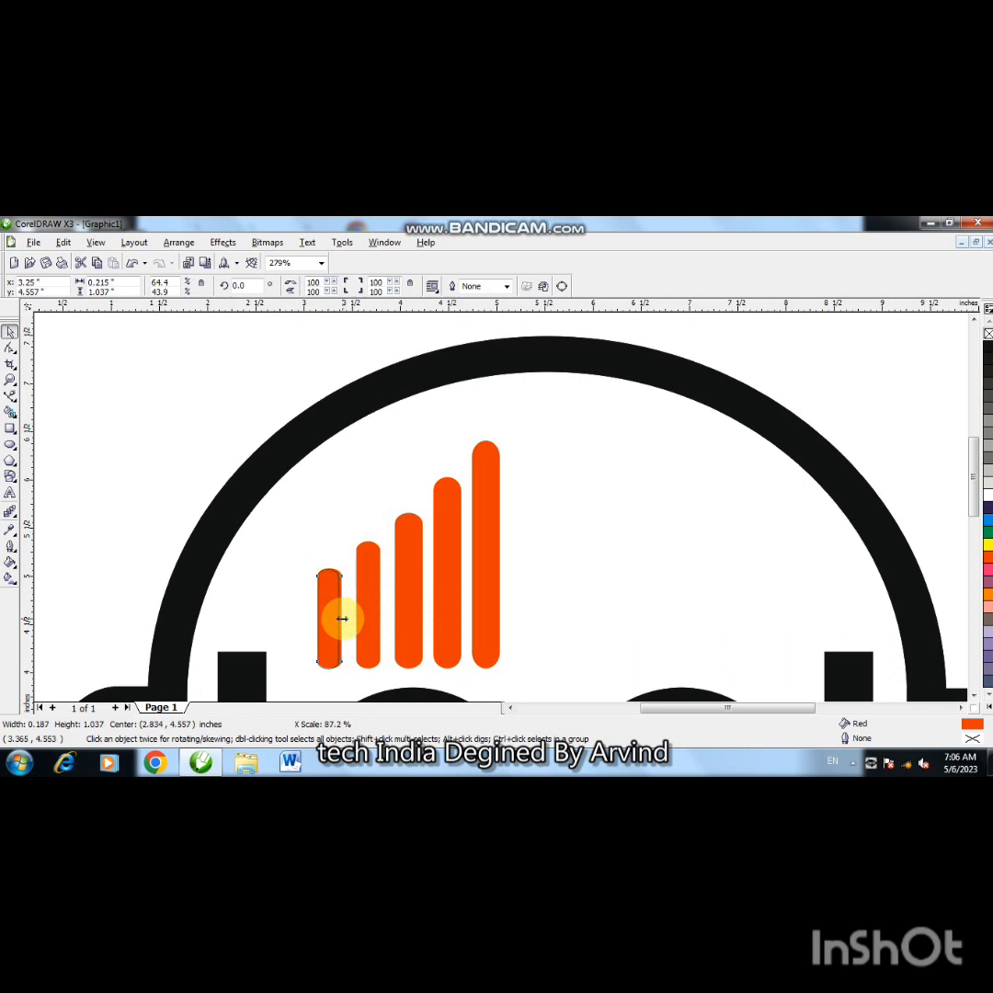
- Narrow the three tallest red bars slightly by pulling in their left edges
left_click(398, 594)
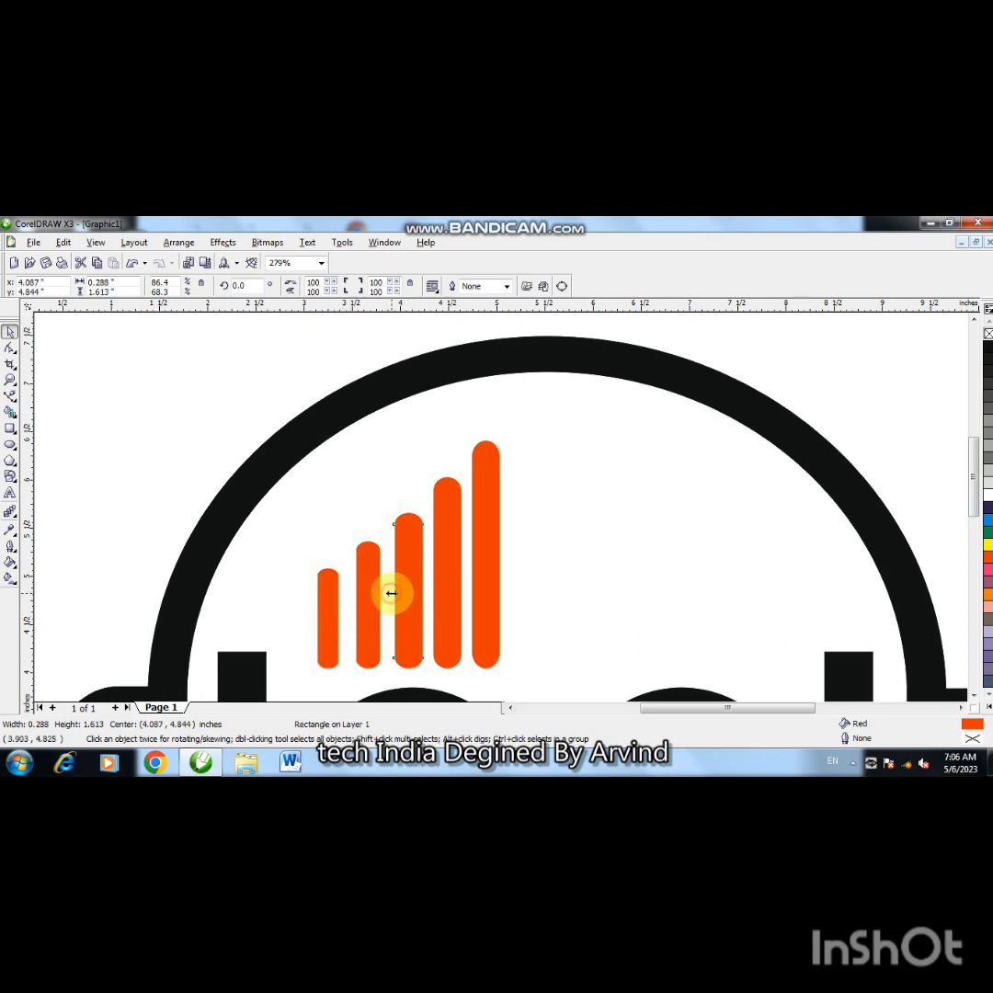
left_click_drag(391, 593, 471, 553)
left_click(437, 587)
left_click(486, 596)
left_click(554, 560)
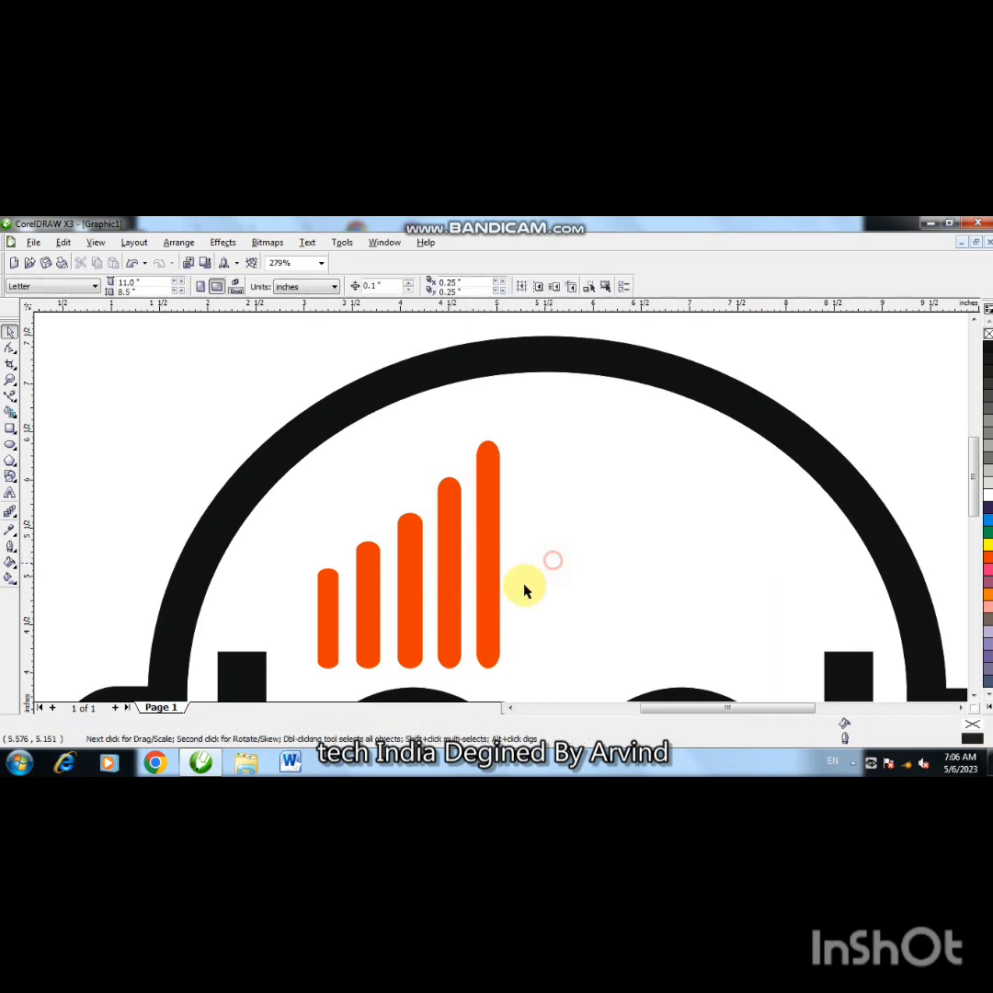
- Duplicate the shortest bar 0.4 inches to the left, then shorten and slightly narrow the copy to continue the descending row
left_click(328, 599)
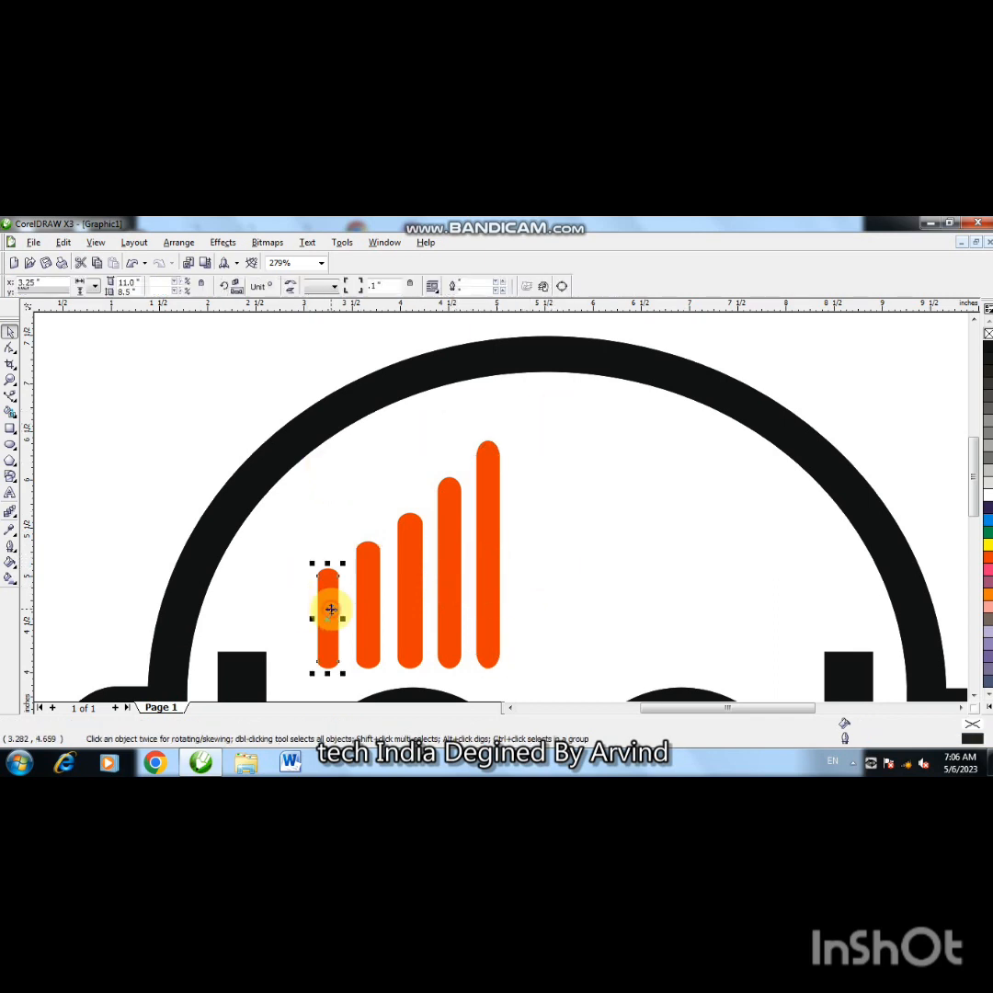
key("plus")
key("Left")
key("Left")
key("Left")
key("Left")
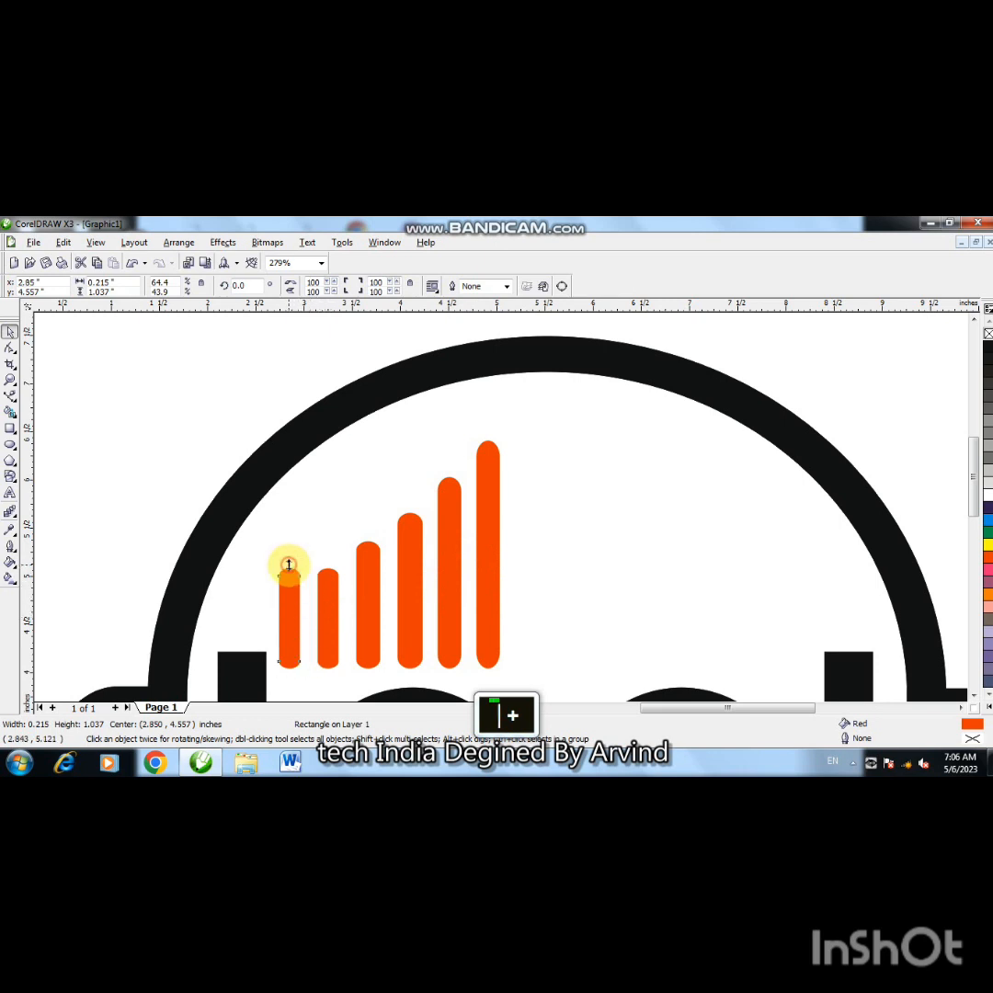
left_click_drag(288, 565, 297, 629)
- Move all six red bars up 0.5 inches together
left_click_drag(186, 399, 600, 682)
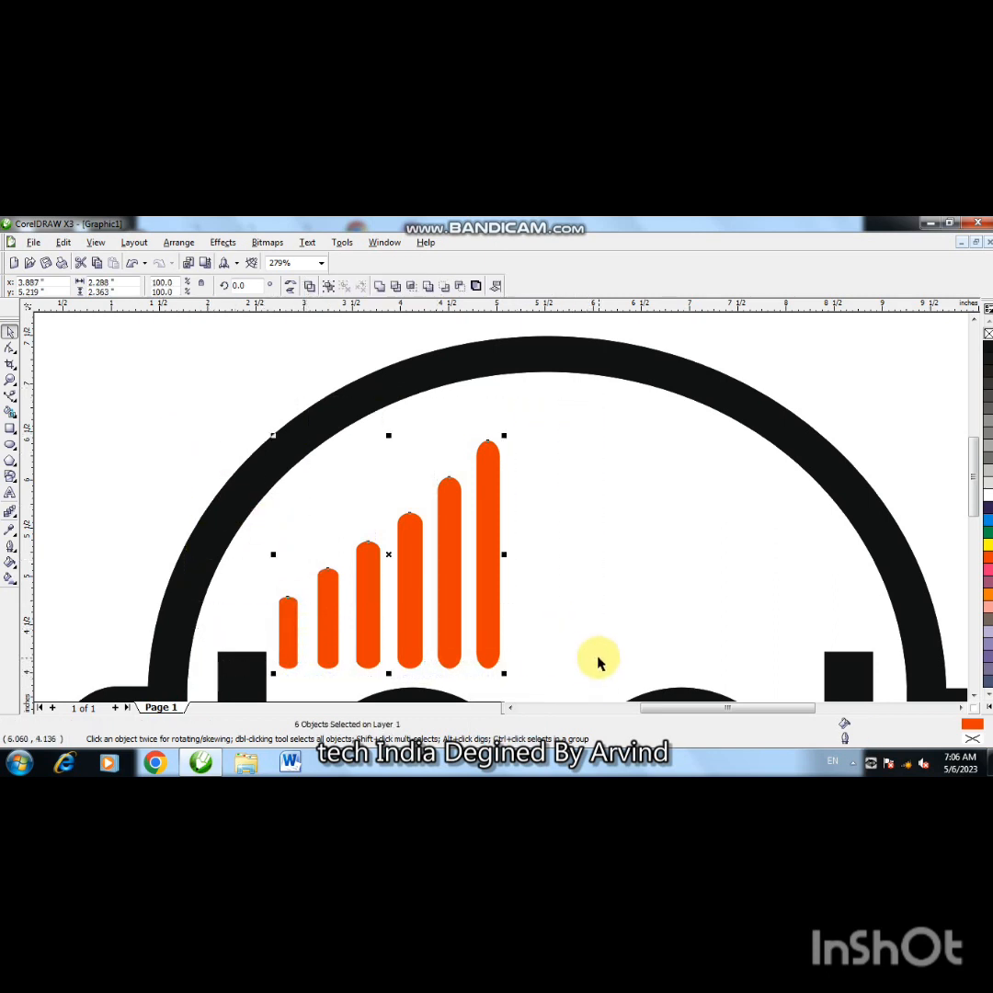
key("Up")
key("Up")
key("Up")
key("Up")
key("Up")
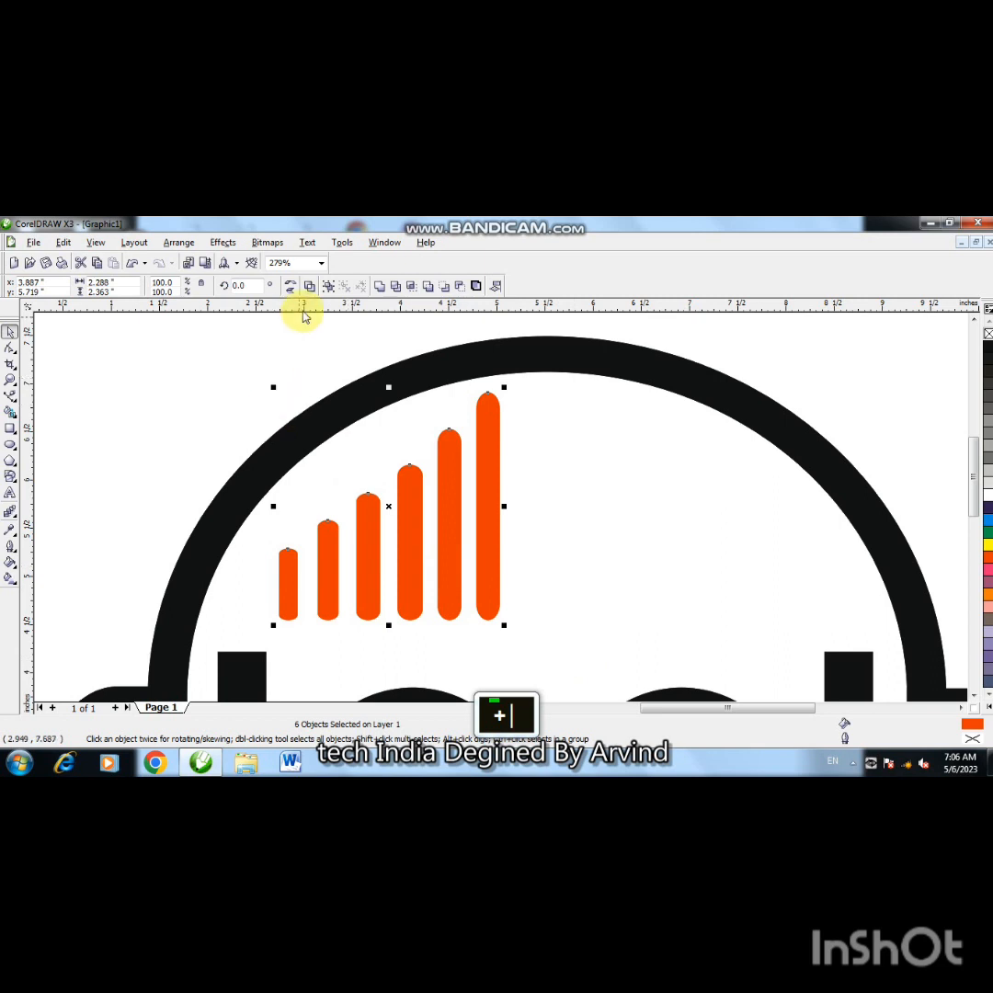
- Duplicate the six bars, mirror the copy horizontally and shift it 3.8 inches to the right under the headband
key("t")
key("b")
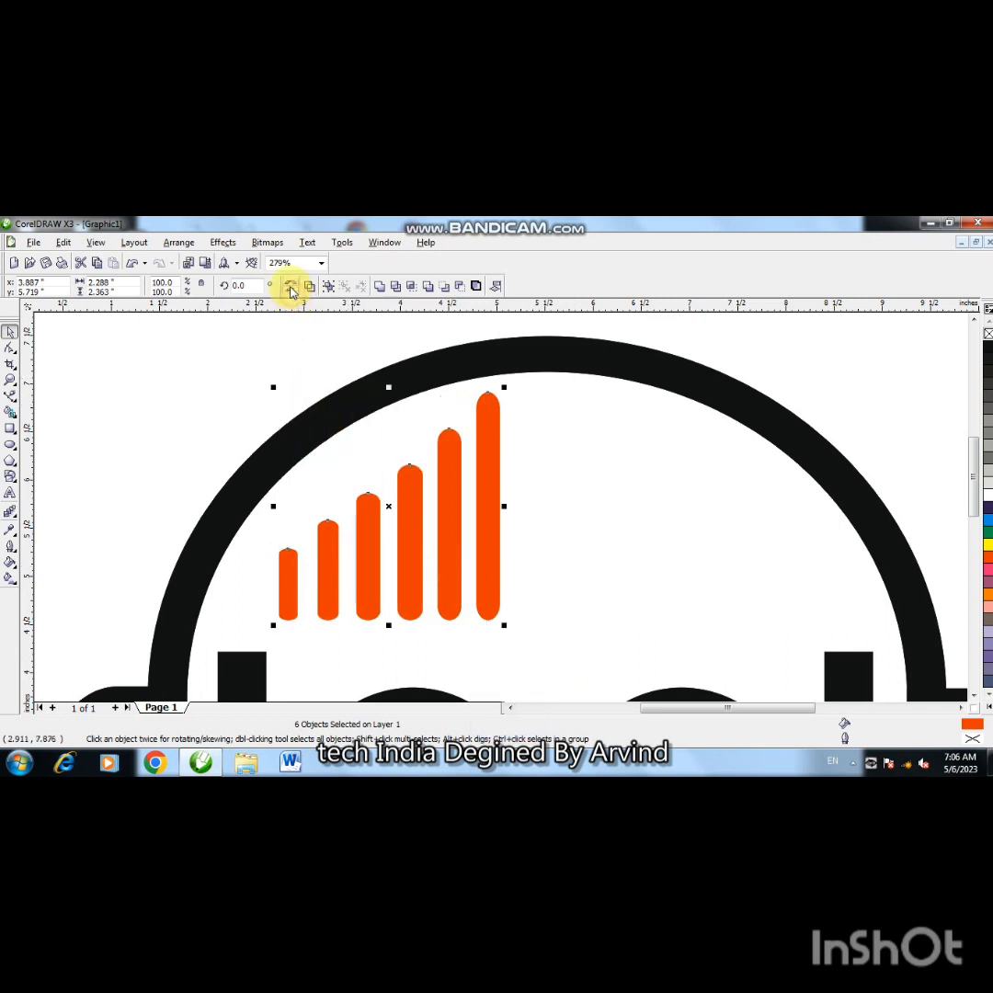
left_click(290, 288)
key("Right")
key("Right")
key("Right")
key("Right")
key("Right")
key("Right")
key("Right")
key("Right")
key("Right")
key("Right")
key("Right")
key("Right")
key("Right")
key("Right")
key("Right")
key("Right")
key("Right")
key("Right")
key("Right")
key("Right")
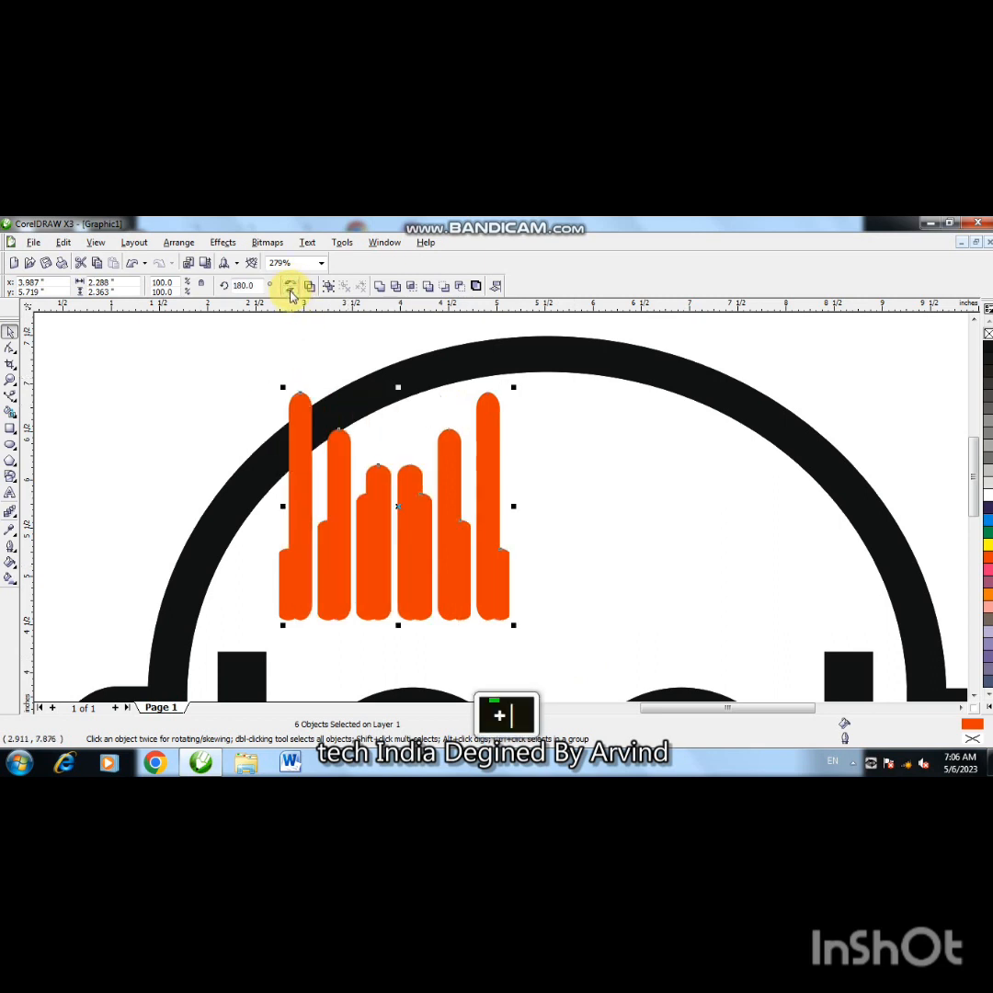
key("Right")
key("Right")
key("Right")
key("Right")
key("Right")
key("Right")
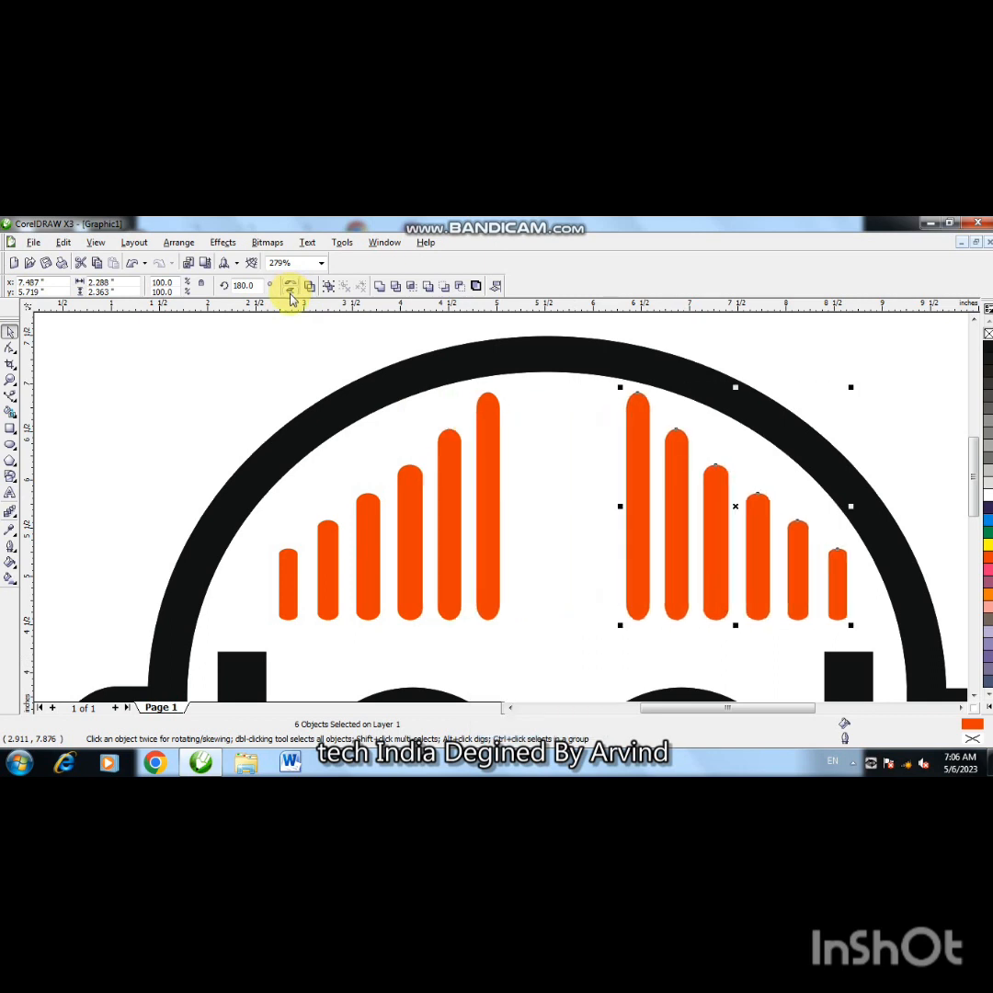
key("Right")
key("Right")
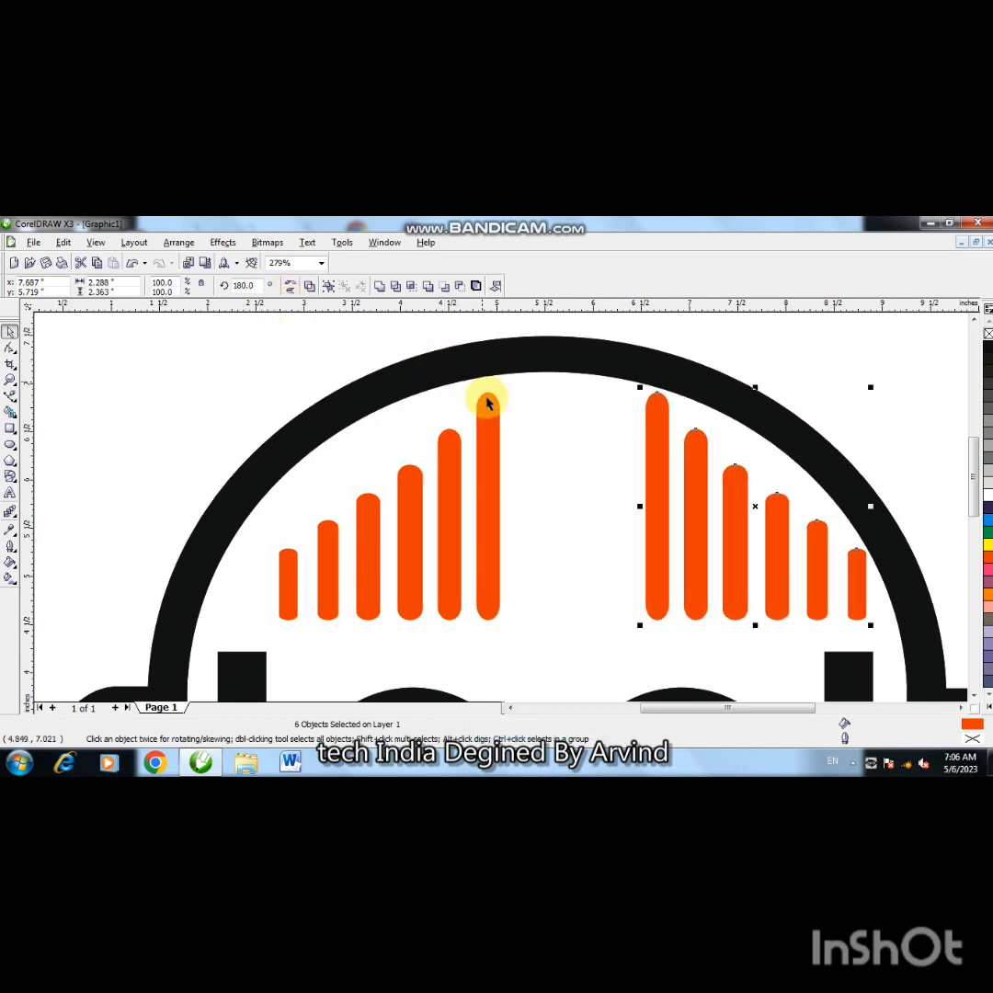
- Group the six original bars on the left half and move the group 0.5 inches to the left
left_click(492, 466)
left_click_drag(194, 372, 550, 603)
left_click(331, 286)
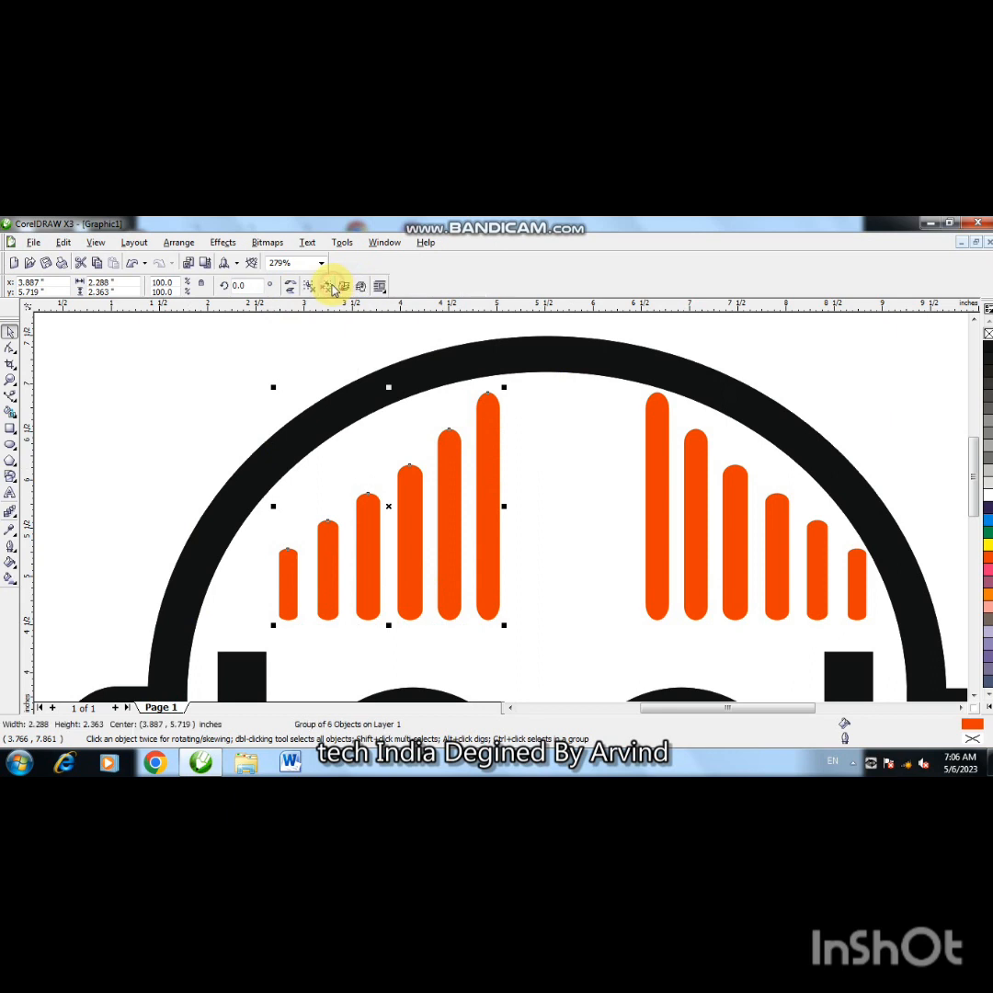
key("Left")
key("Left")
key("Left")
key("Left")
key("Left")
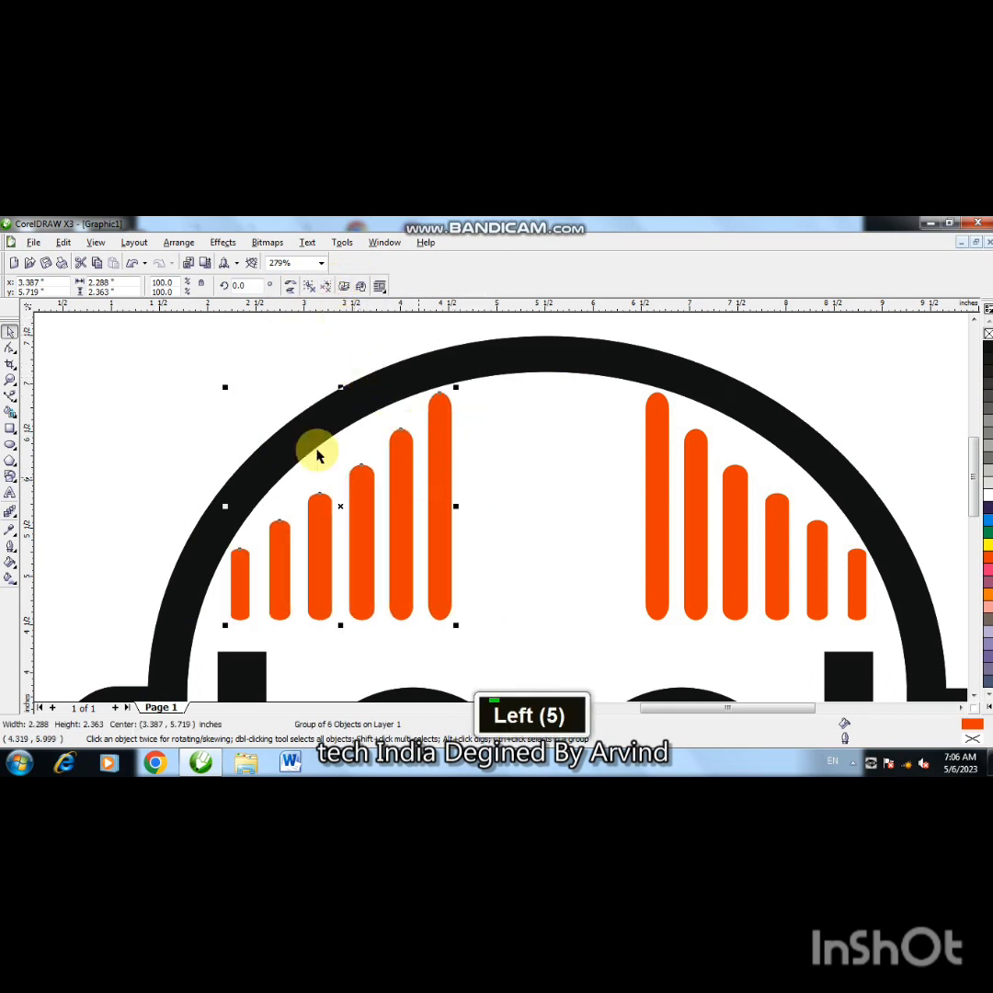
left_click(142, 435)
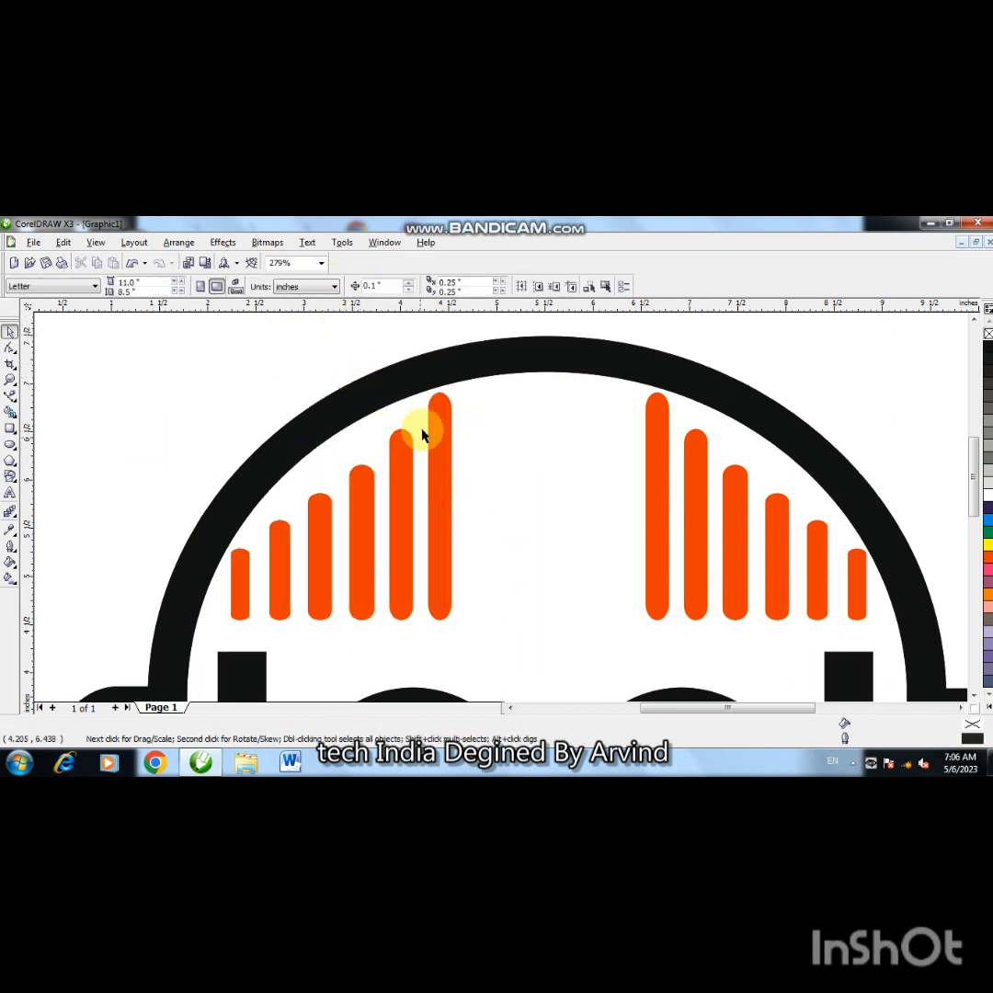
- Draw a rectangle about 1.083 by 1.014 inches in the gap between the bar sets and convert it to curves
left_click(10, 429)
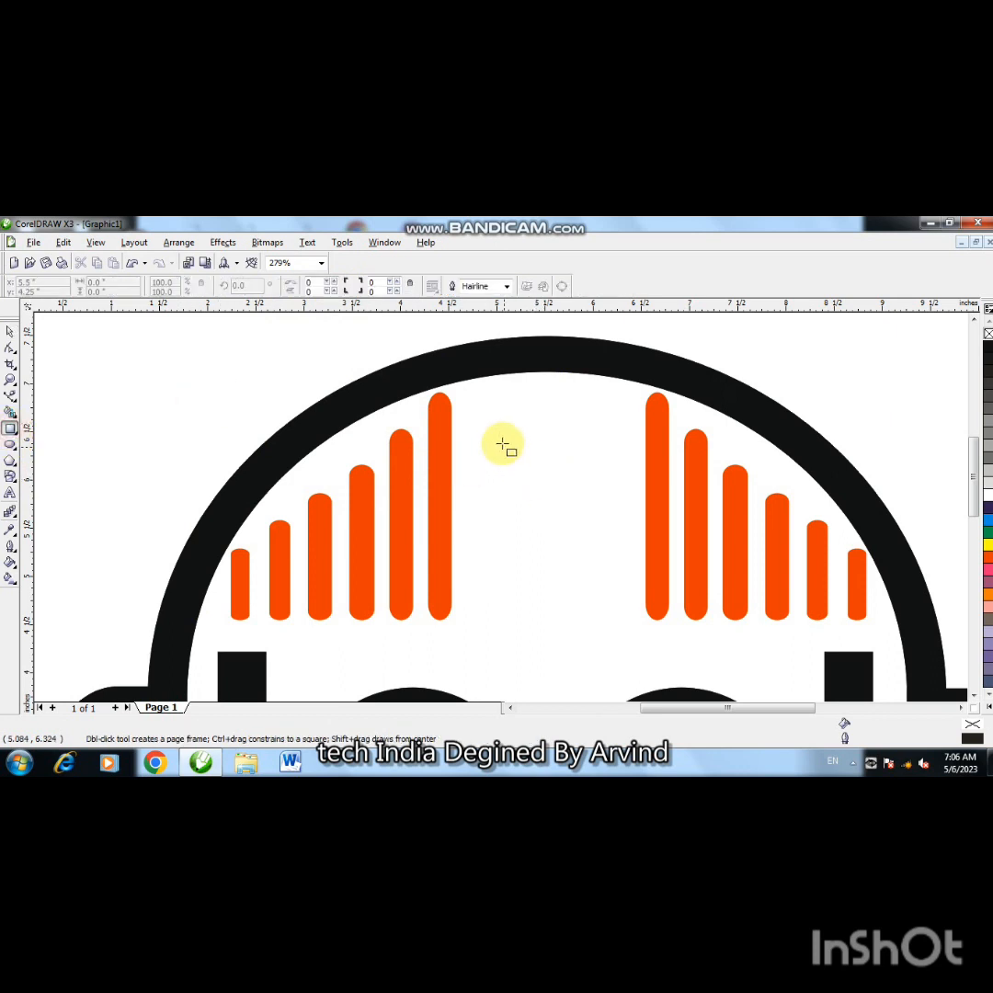
left_click_drag(502, 442, 606, 539)
left_click(10, 348)
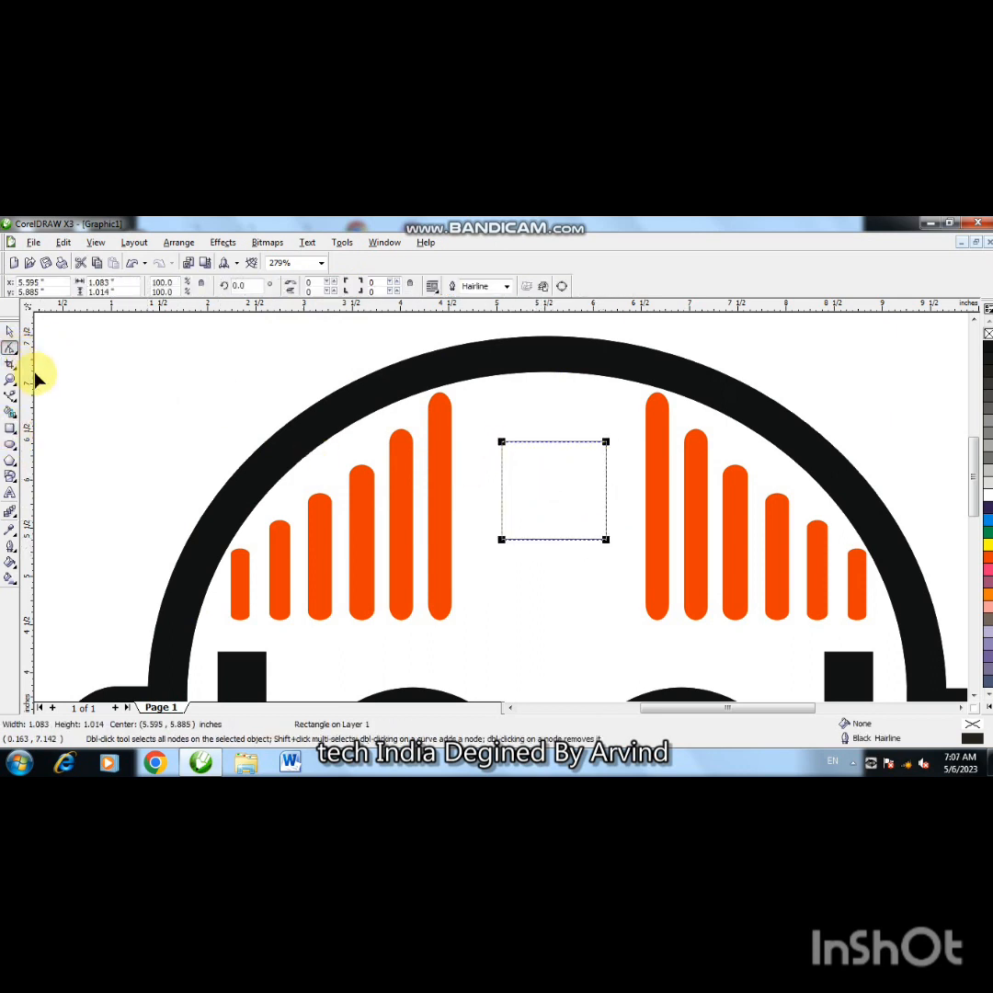
key("ctrl+q")
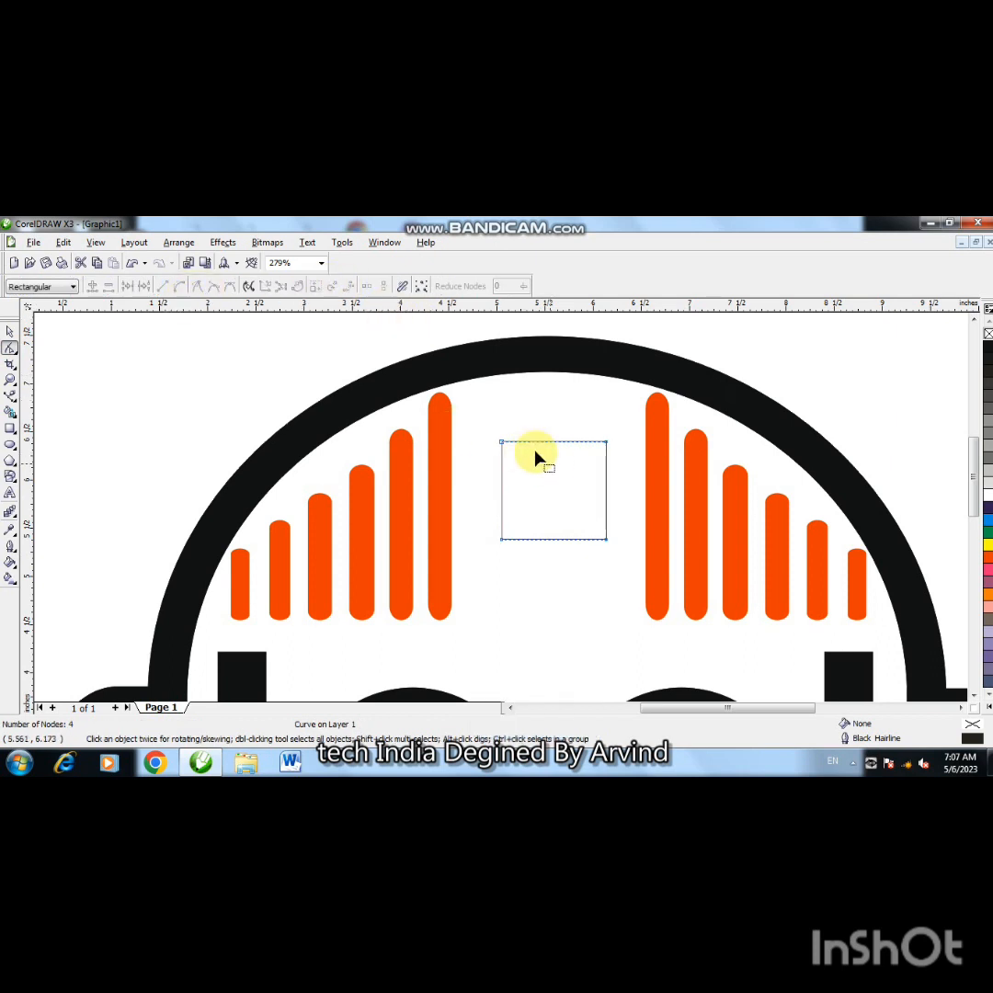
- Break the converted rectangle's outline at its lower corners and remove the bottom edge
left_click(502, 443)
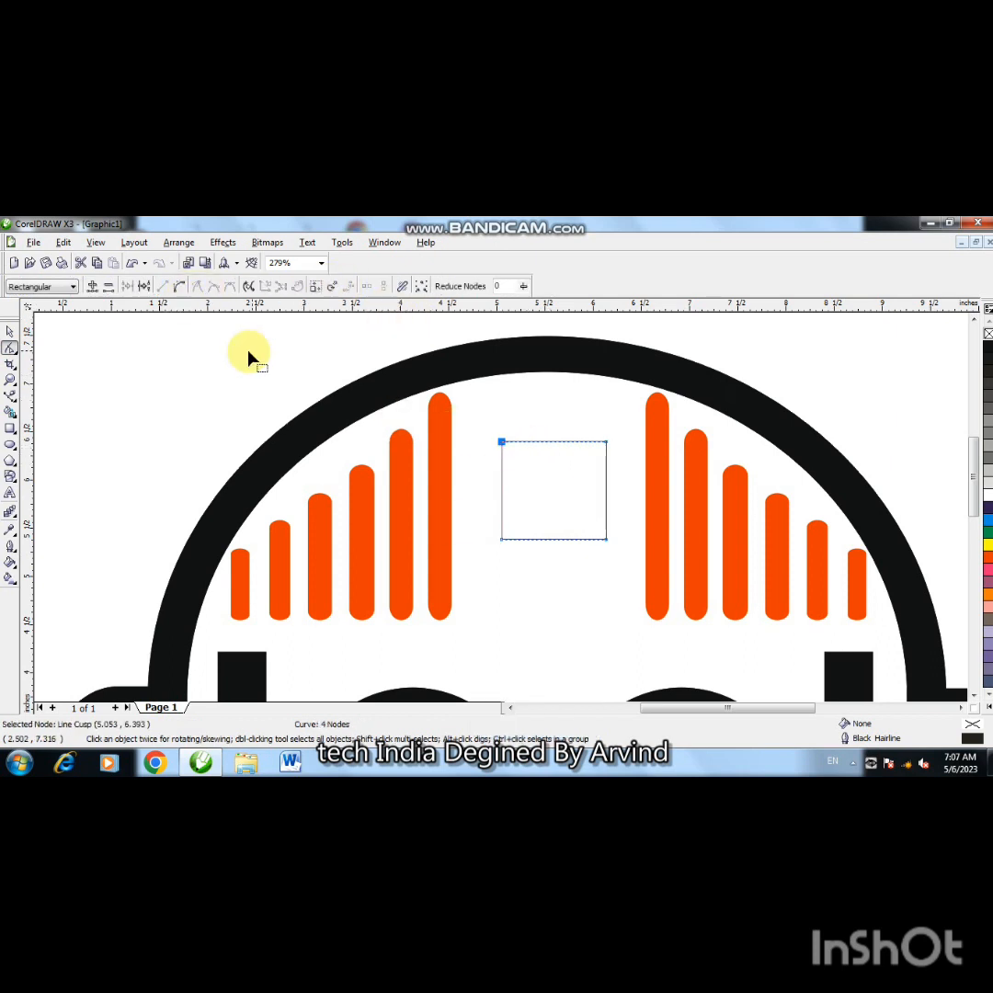
left_click(500, 539)
left_click(144, 287)
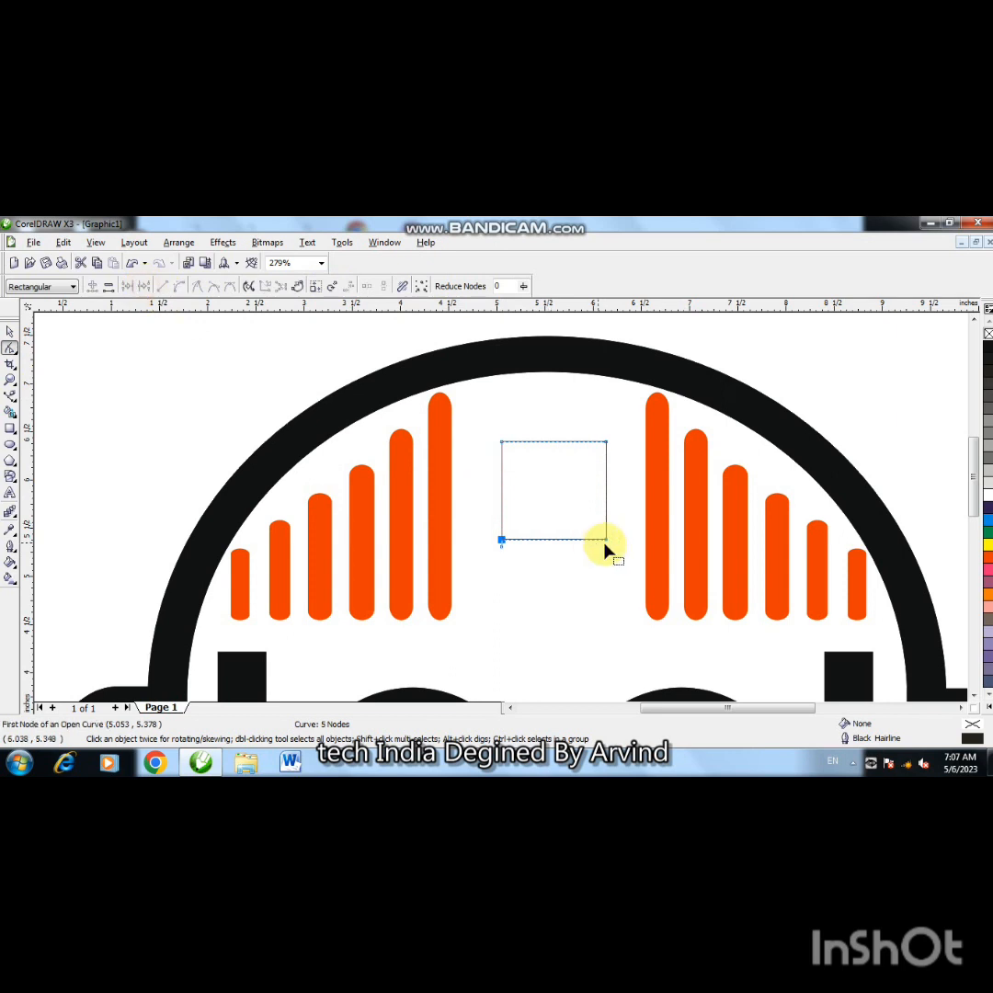
left_click(606, 539)
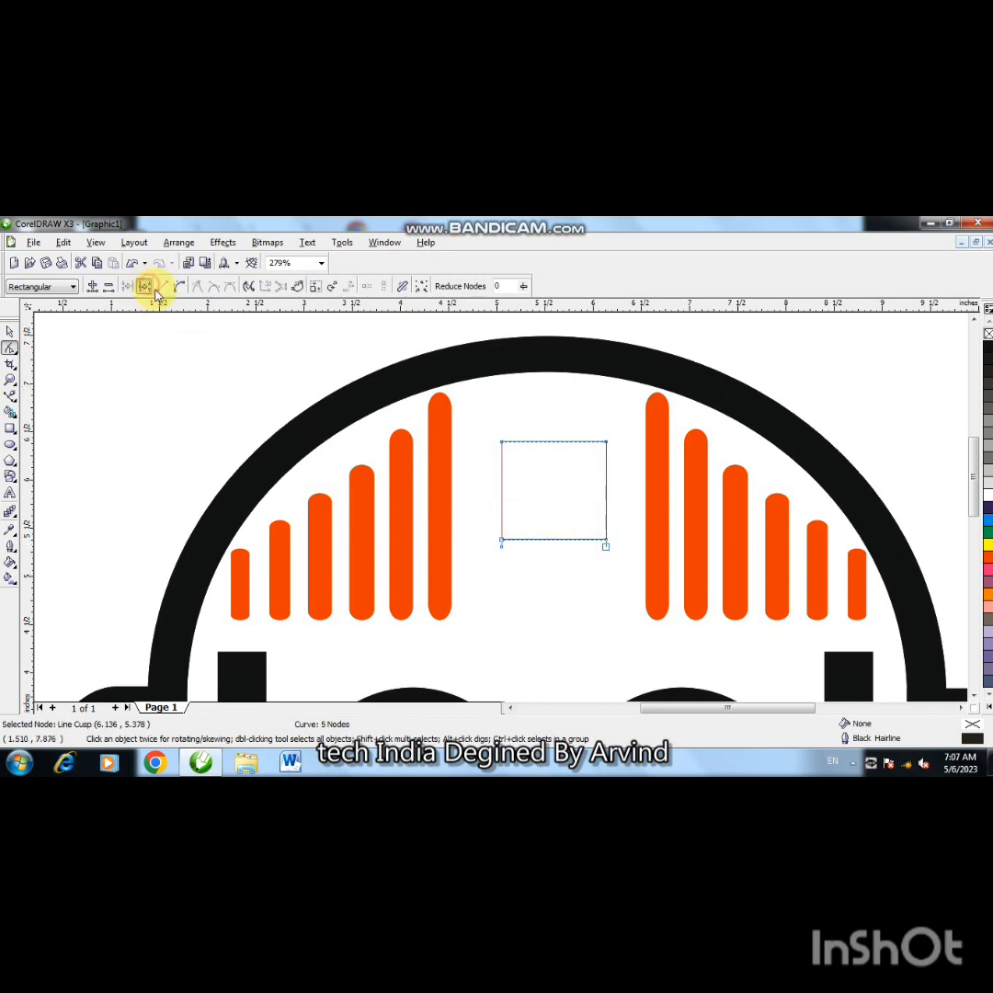
double_click(501, 543)
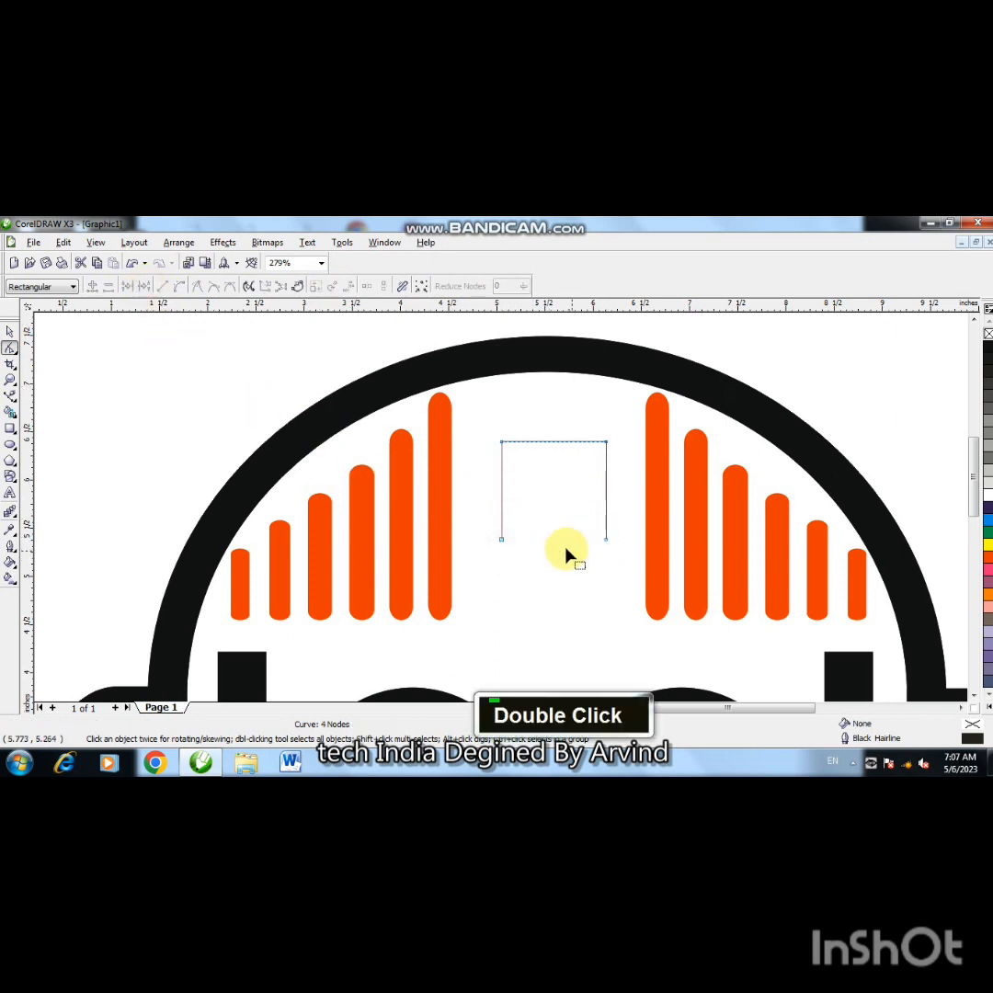
- Shorten the open shape's left leg by raising its lower end node 0.4 inches
left_click(502, 543)
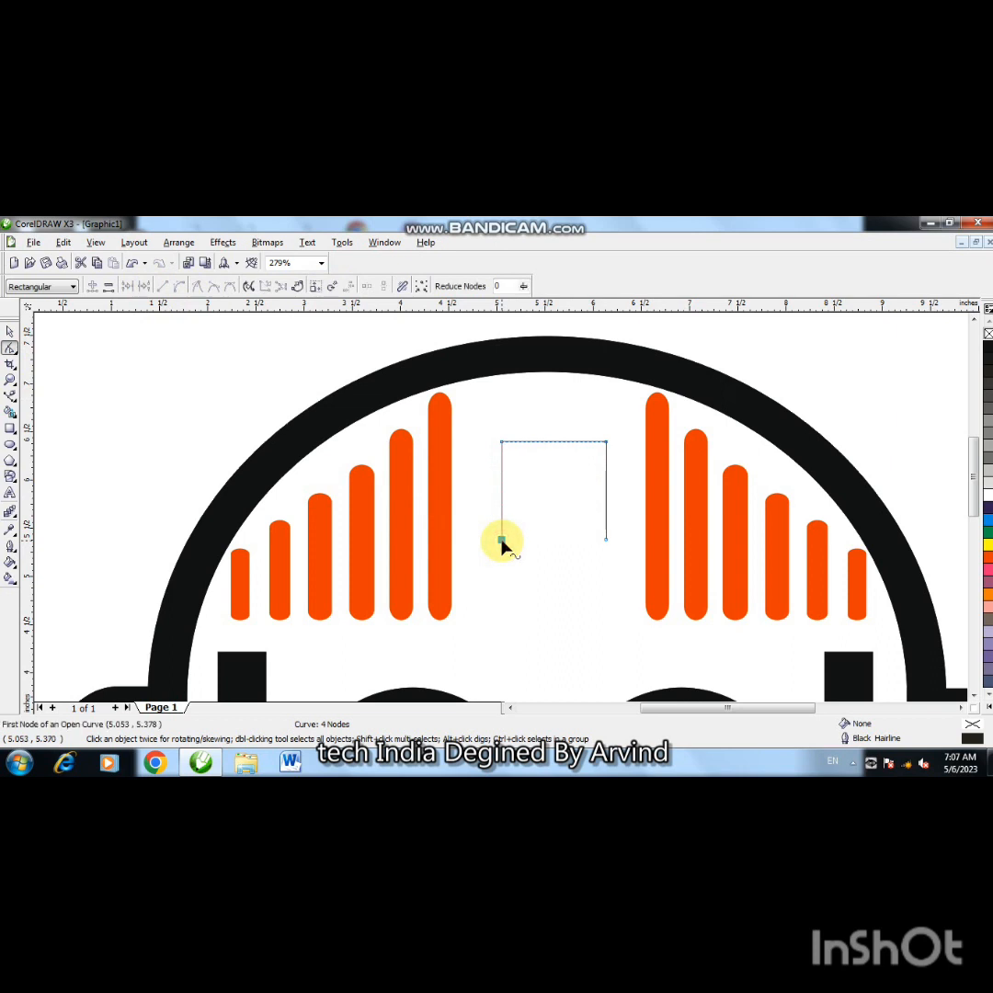
key("Up")
key("Up")
key("Up")
key("Up")
- Slant the open shape's top edge by raising its right corner about 0.3 inches and its left corner about 0.05 inches
left_click(604, 445)
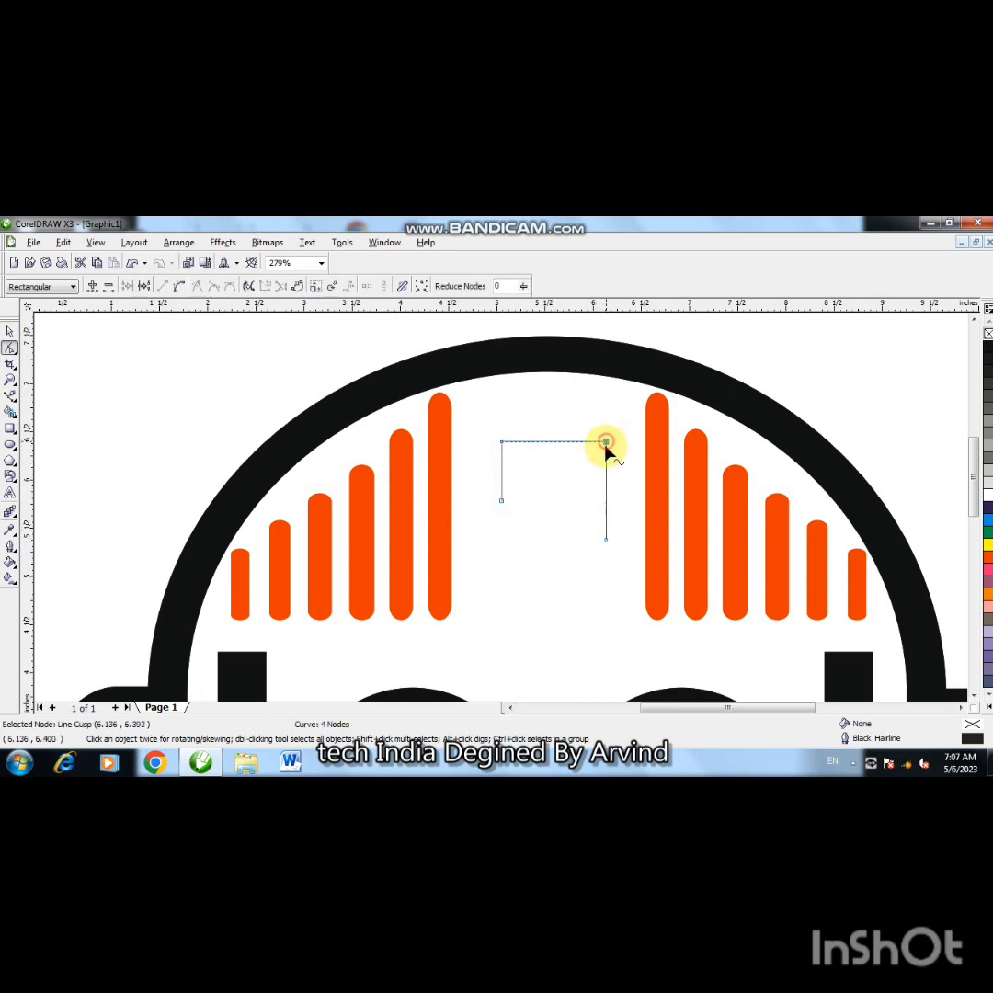
key("Up")
key("Up")
key("Up")
key("Up")
key("Down")
key("ctrl+Up")
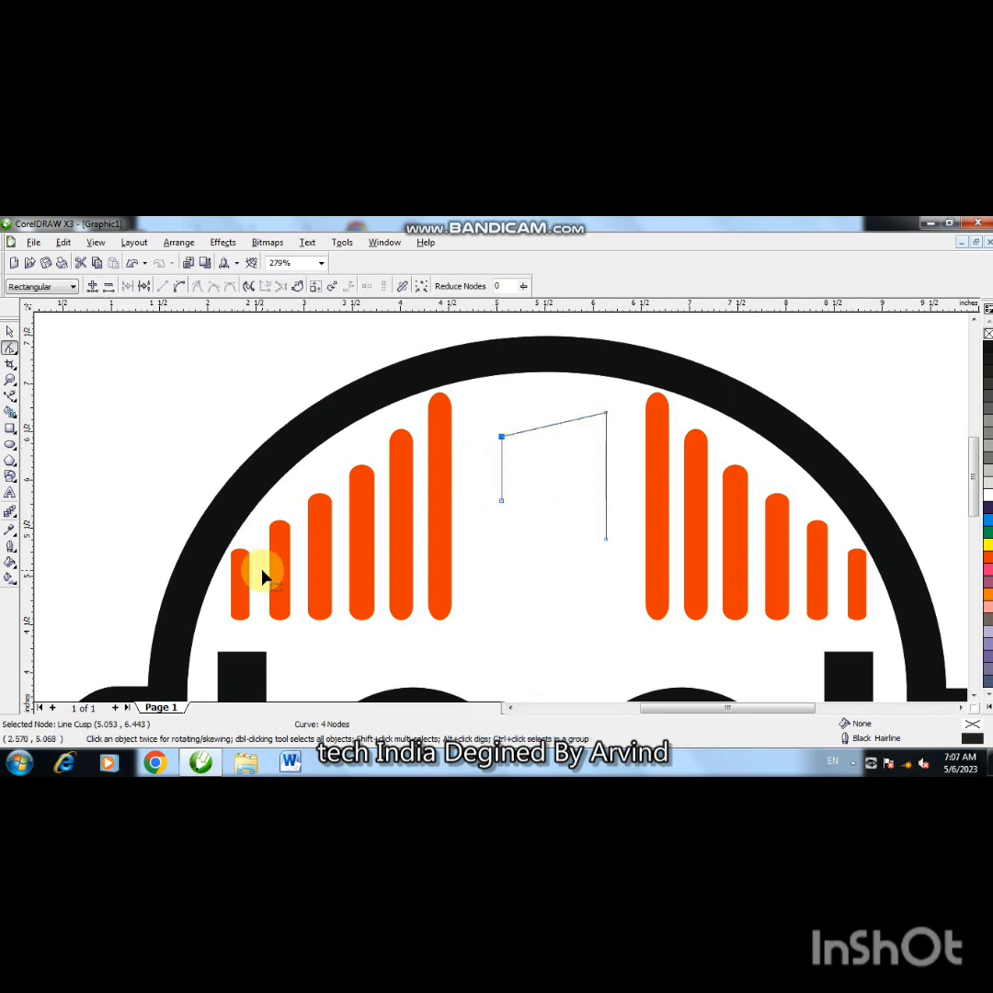
- Give the note-shaped curve a red outline 4.0 pt wide
left_click(9, 332)
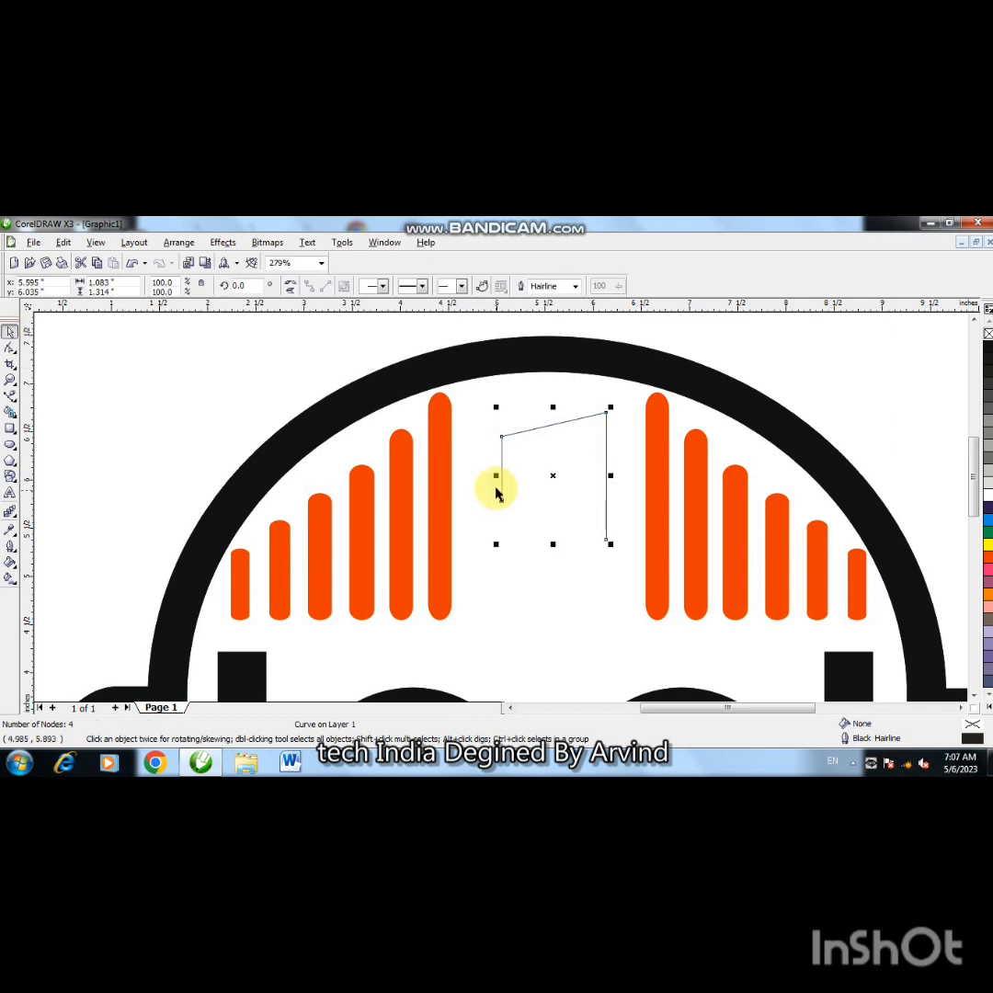
key("F12")
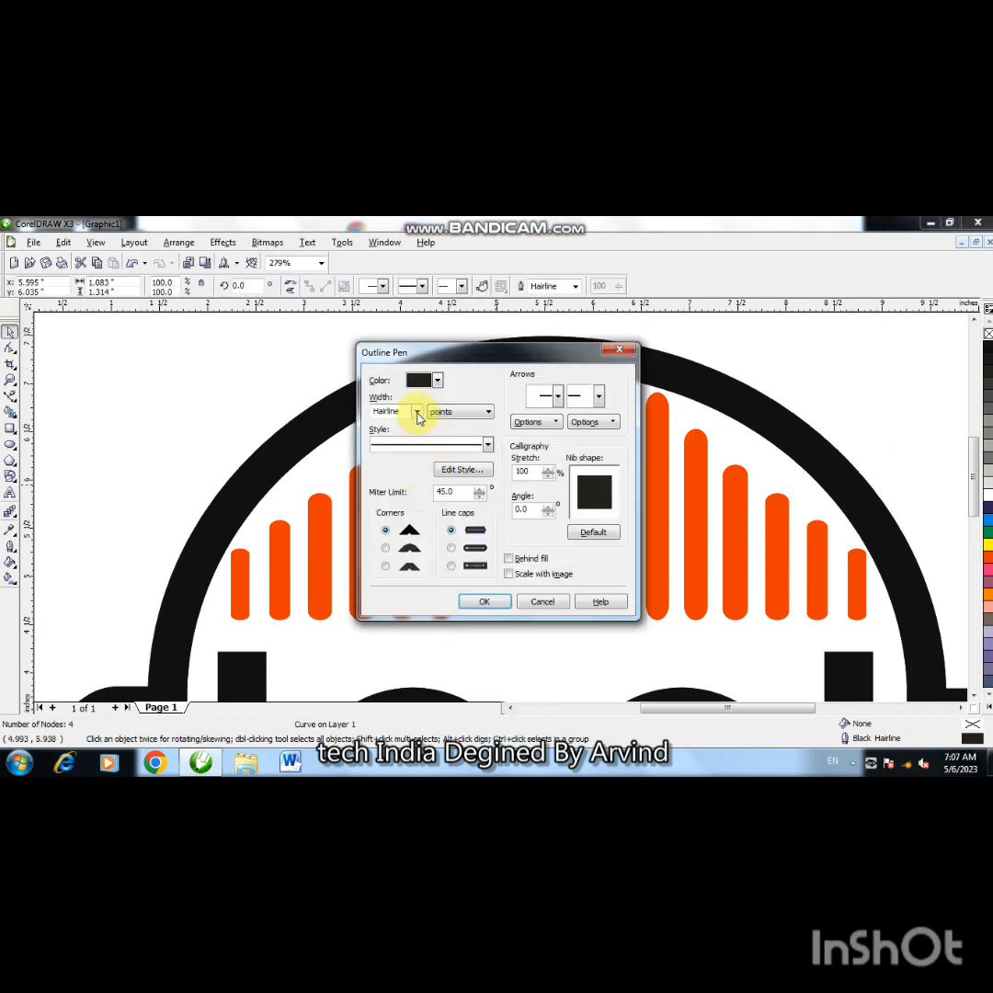
left_click(416, 411)
left_click(402, 472)
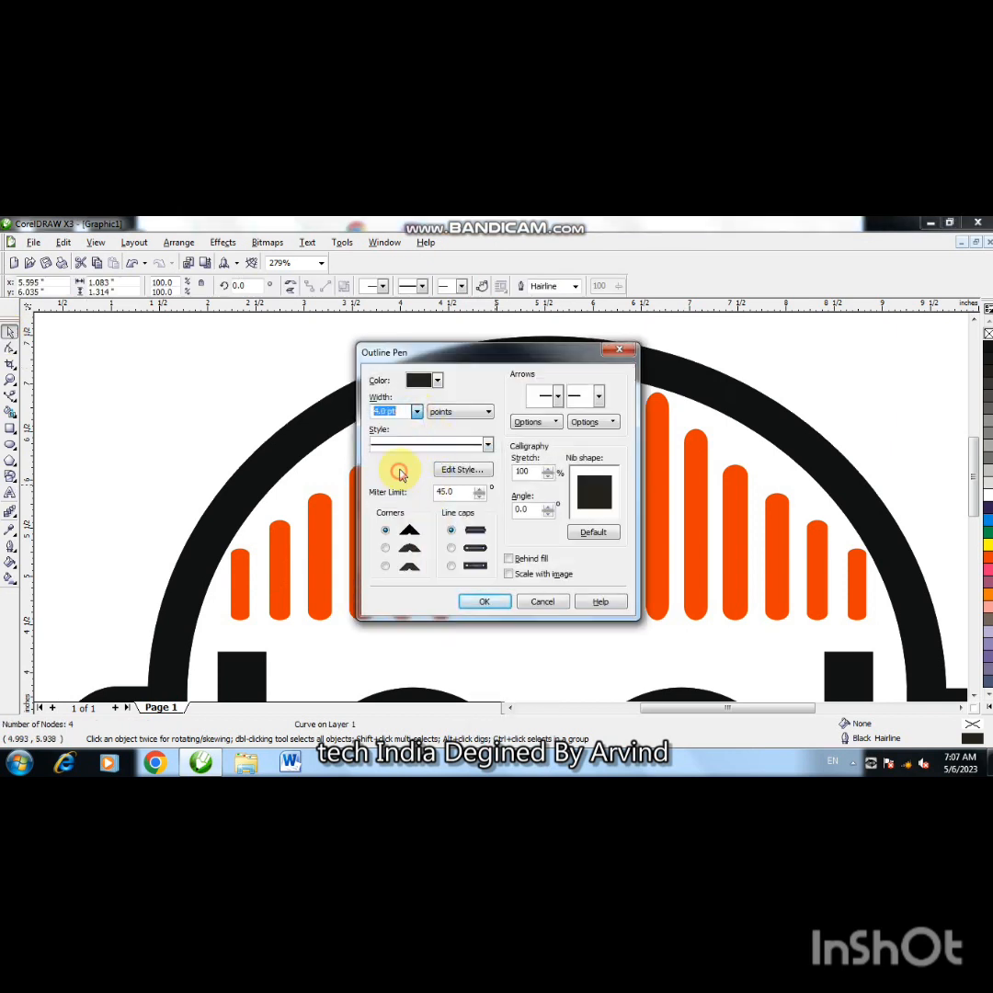
left_click(437, 381)
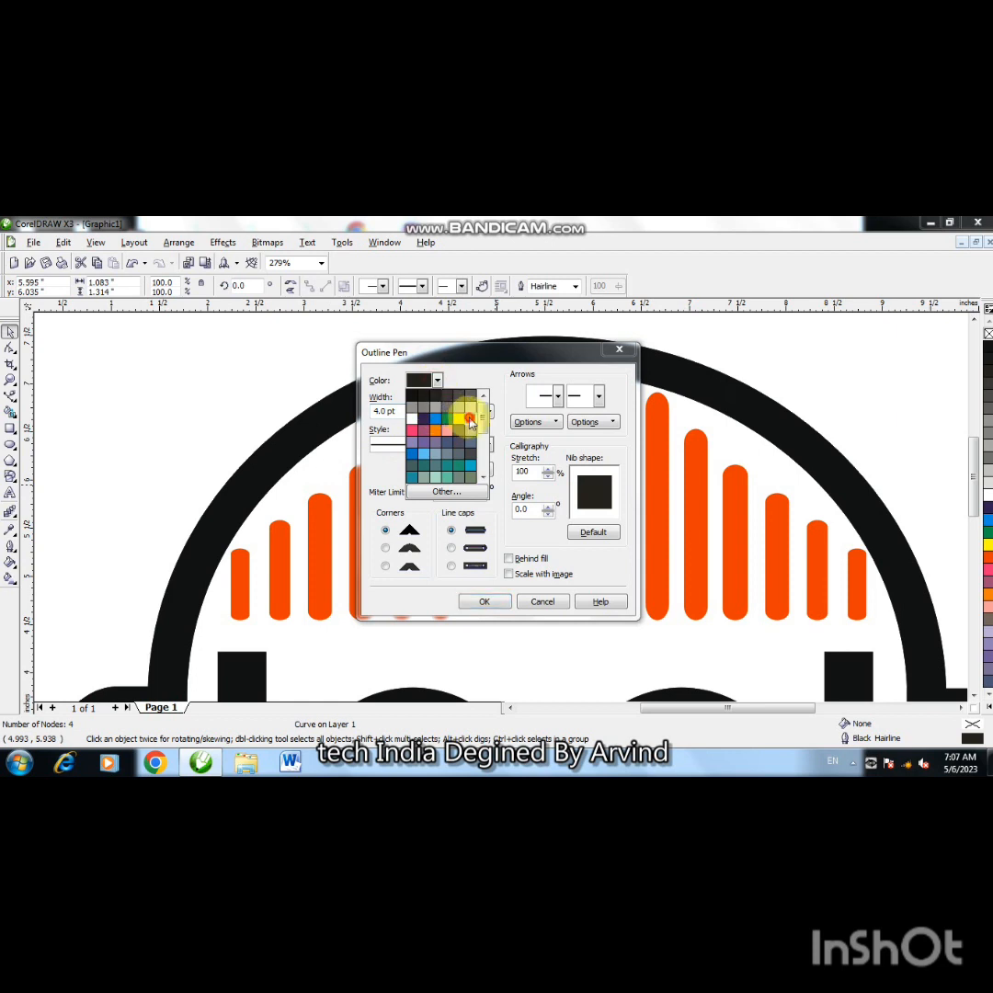
left_click(470, 419)
left_click(502, 599)
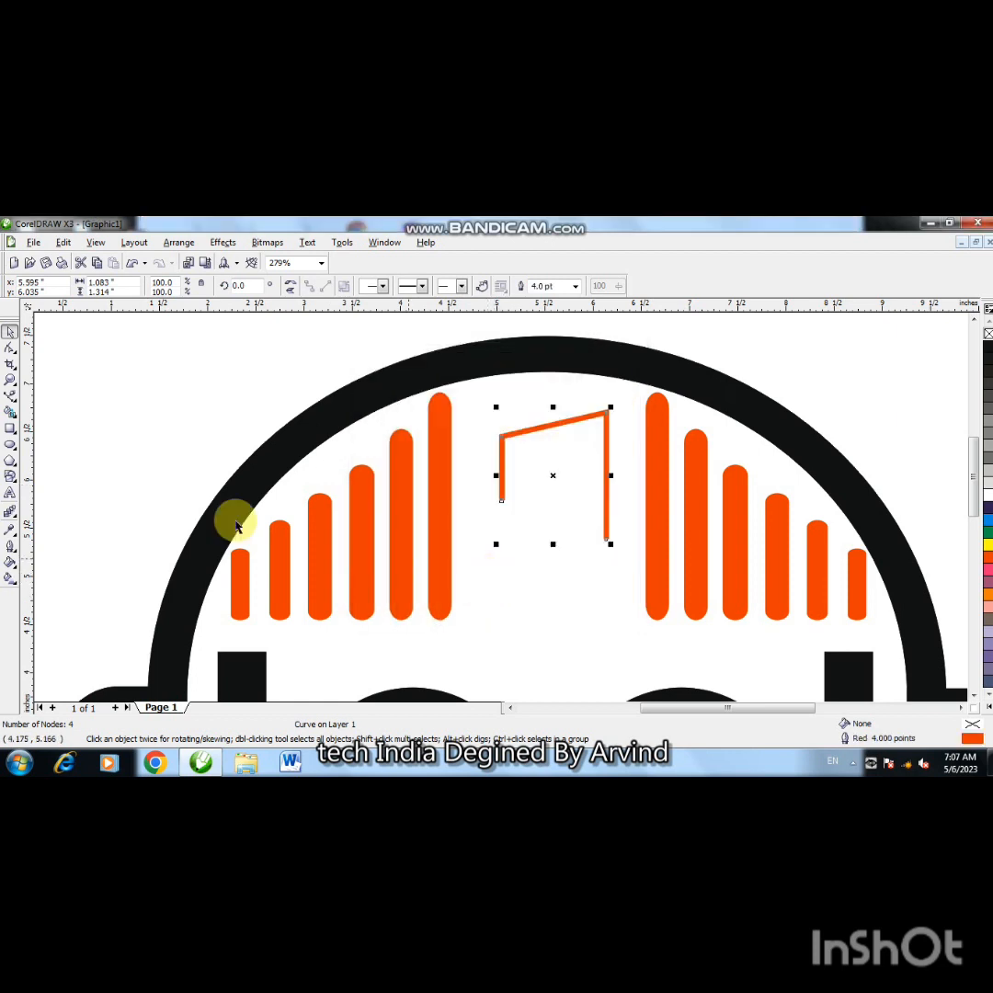
- Draw a circle about 0.371 inches across at the left stem's lower end, fill it red and remove its outline
left_click(11, 446)
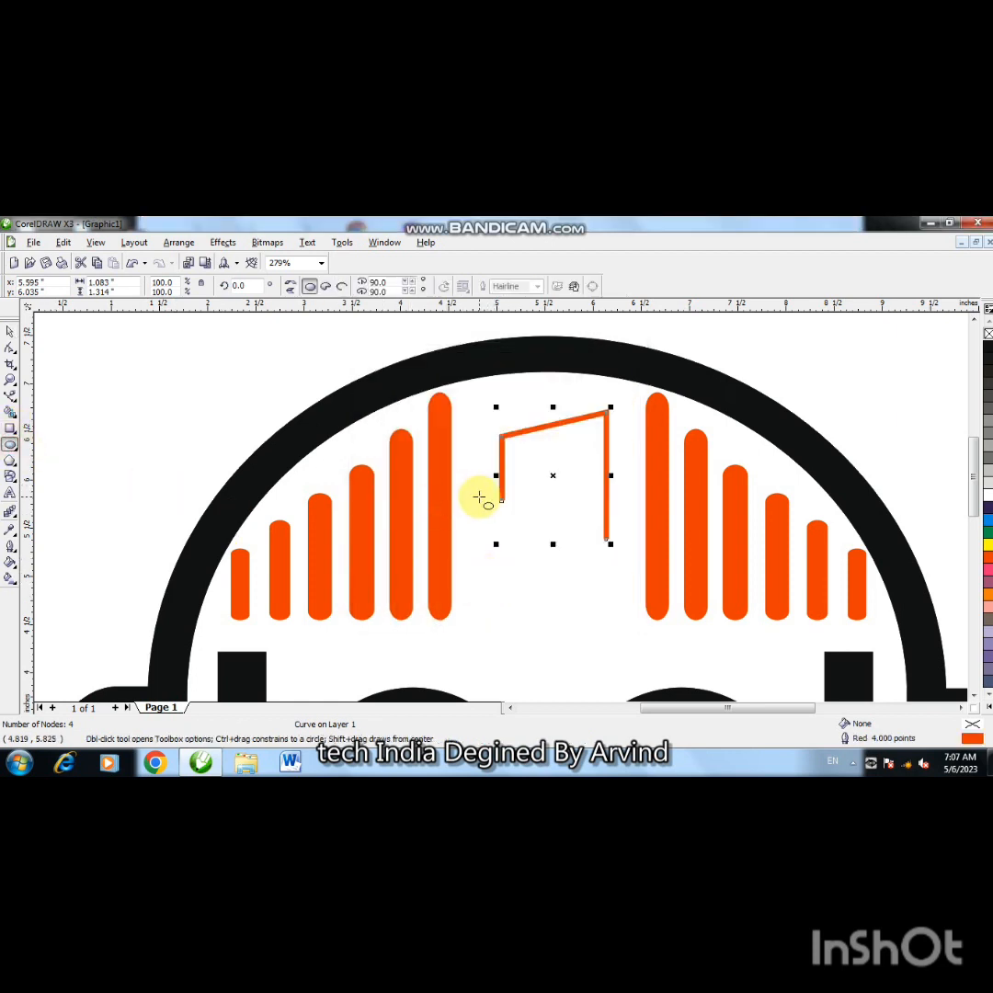
left_click_drag(480, 500, 510, 536)
left_click(989, 558)
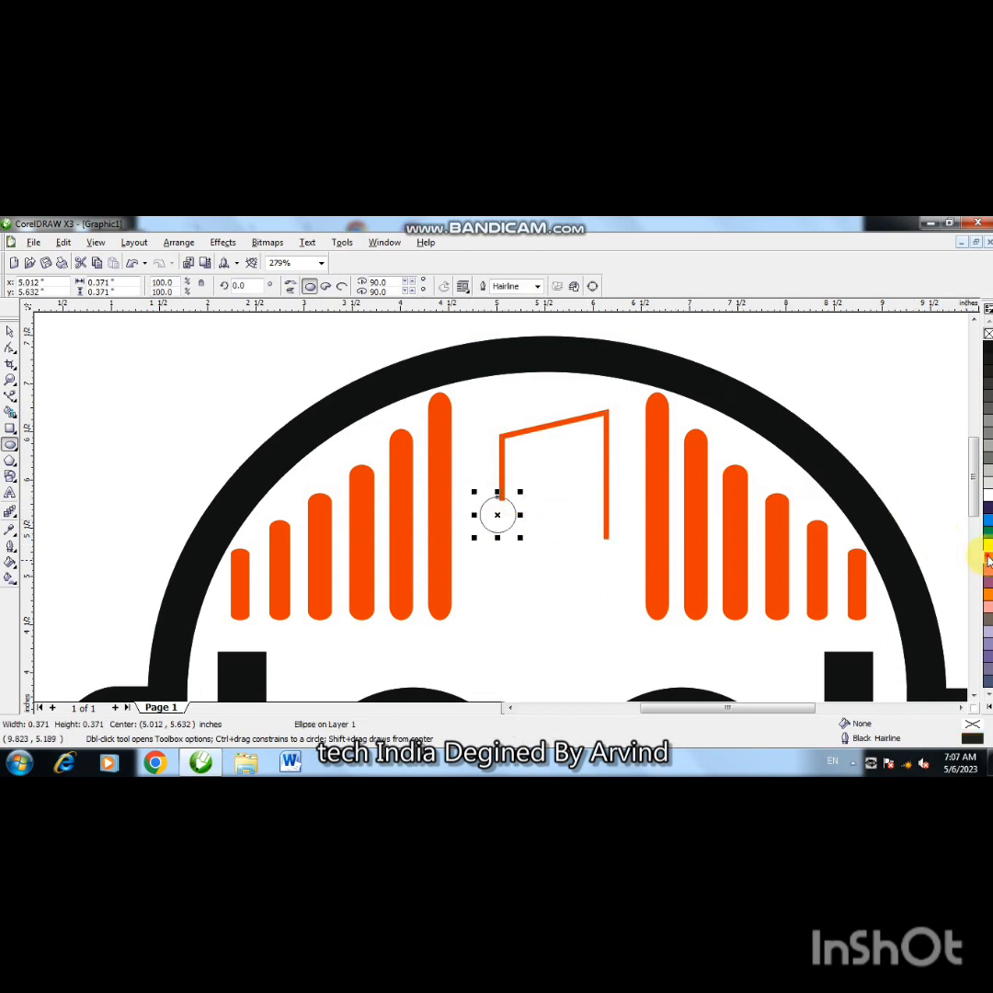
right_click(985, 335)
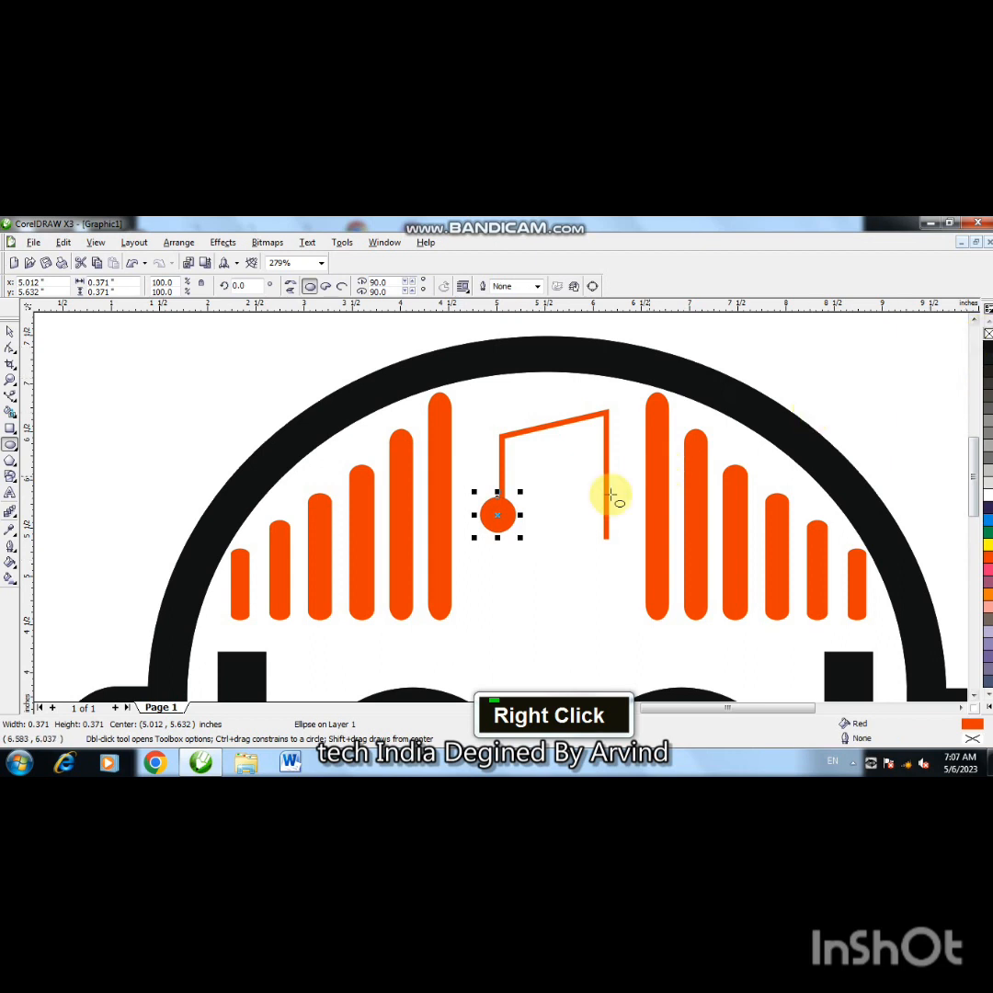
key("F2")
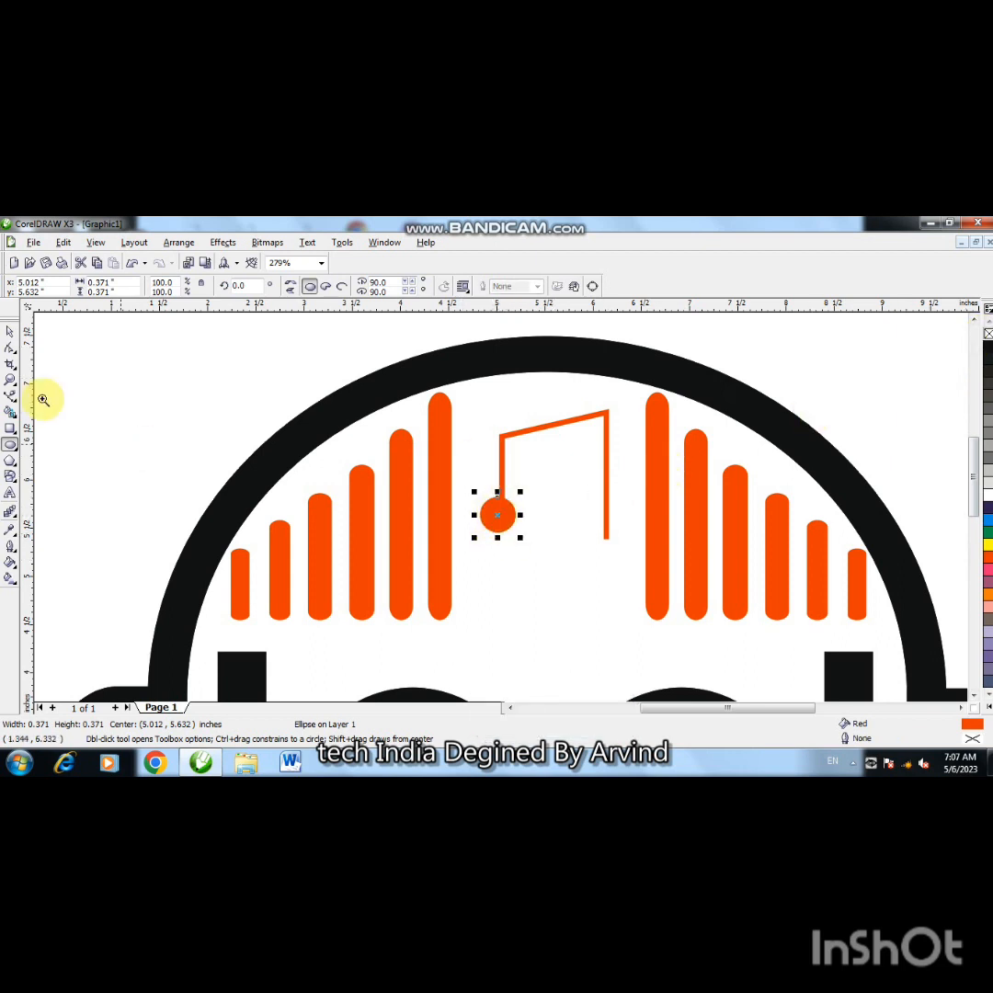
left_click(11, 330)
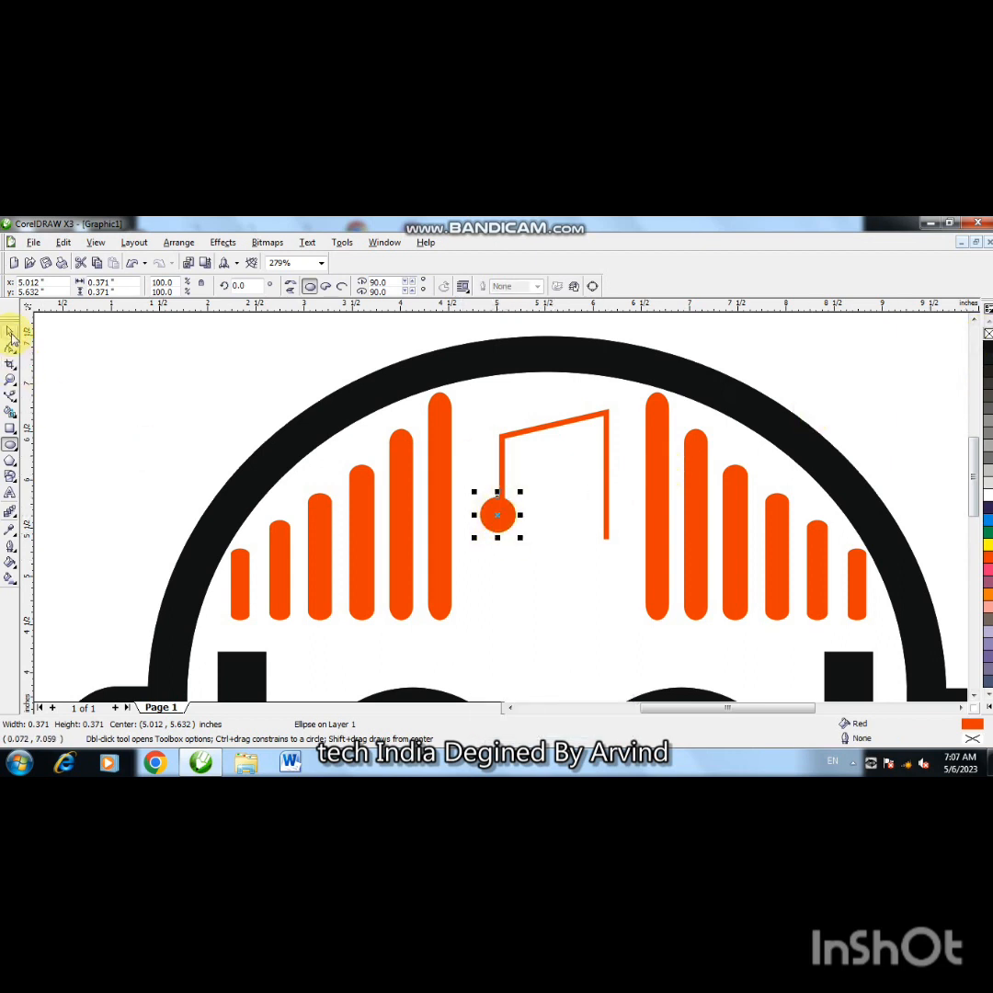
- Thicken the note-shaped curve's outline to 8.0 pt and place the outline behind the fill
left_click(500, 467)
key("F12")
left_click(416, 412)
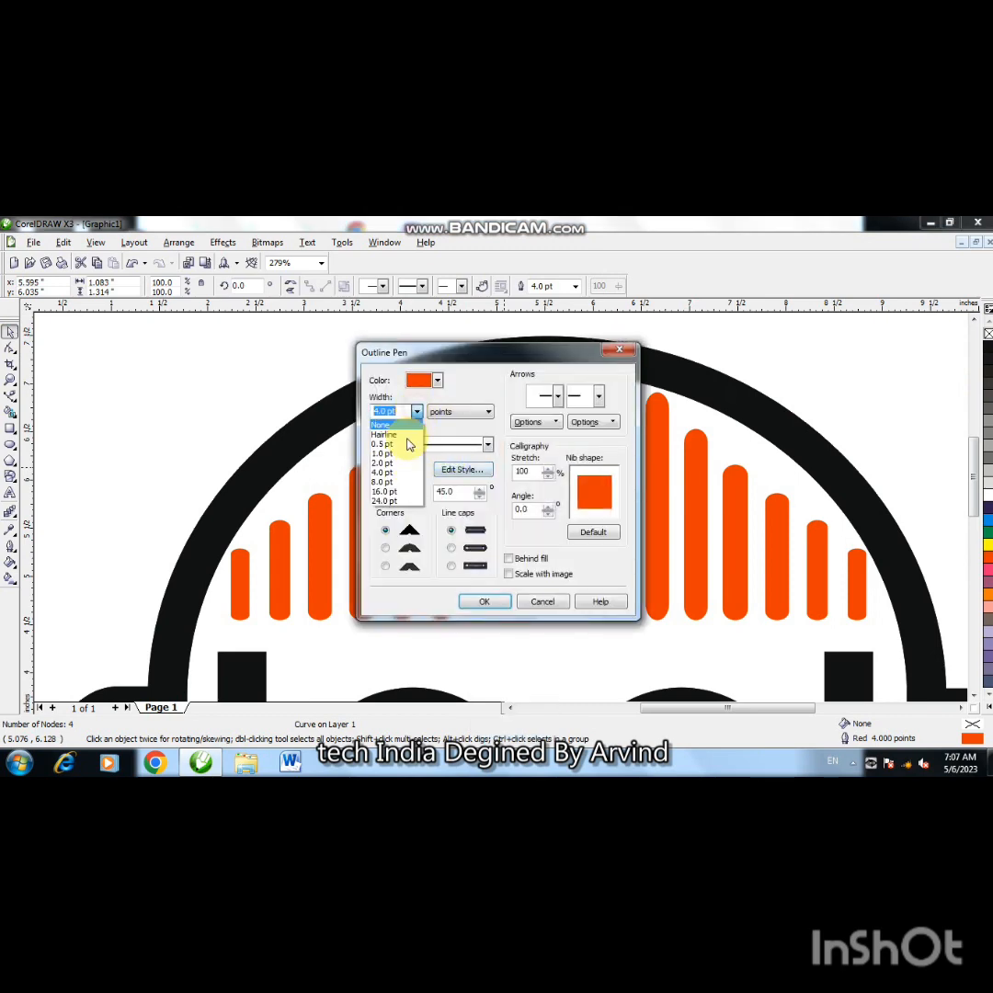
left_click(394, 494)
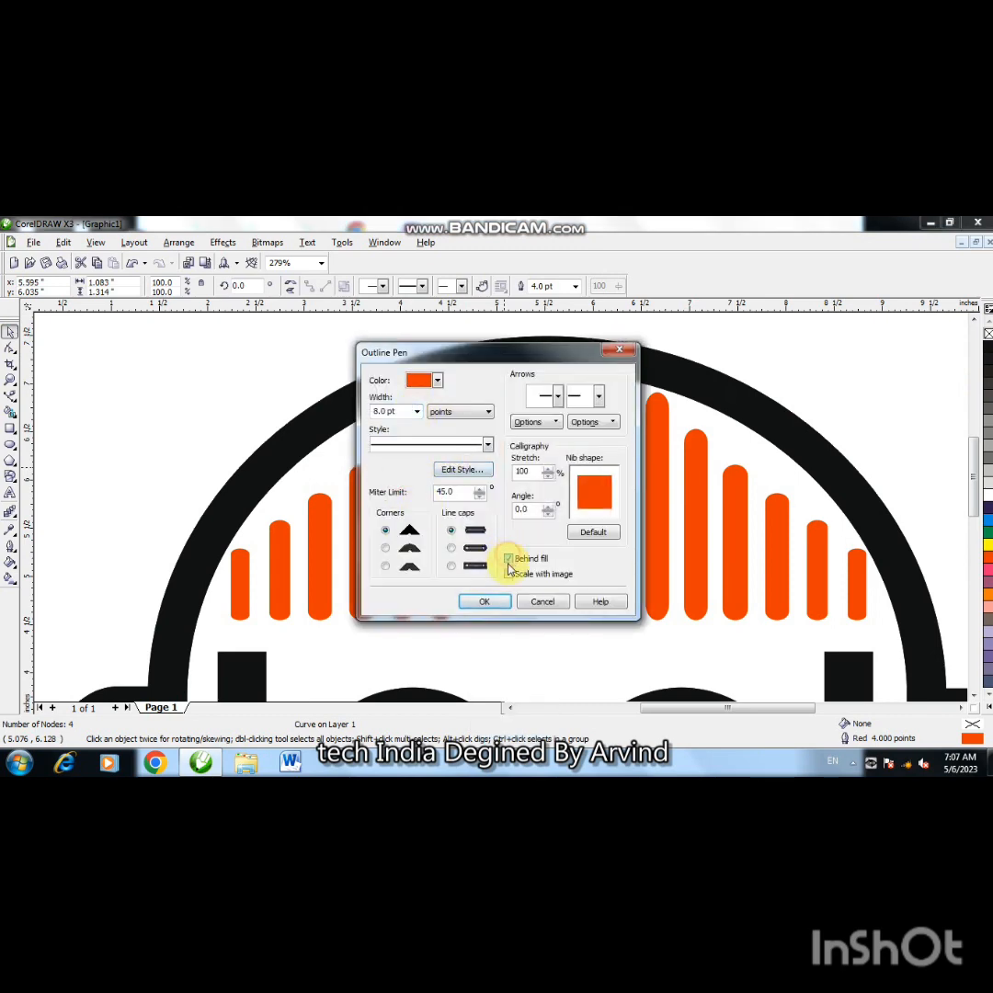
left_click(485, 602)
- Enlarge the red circle at the left stem about its centre to about 0.416 inches across
left_click(497, 514)
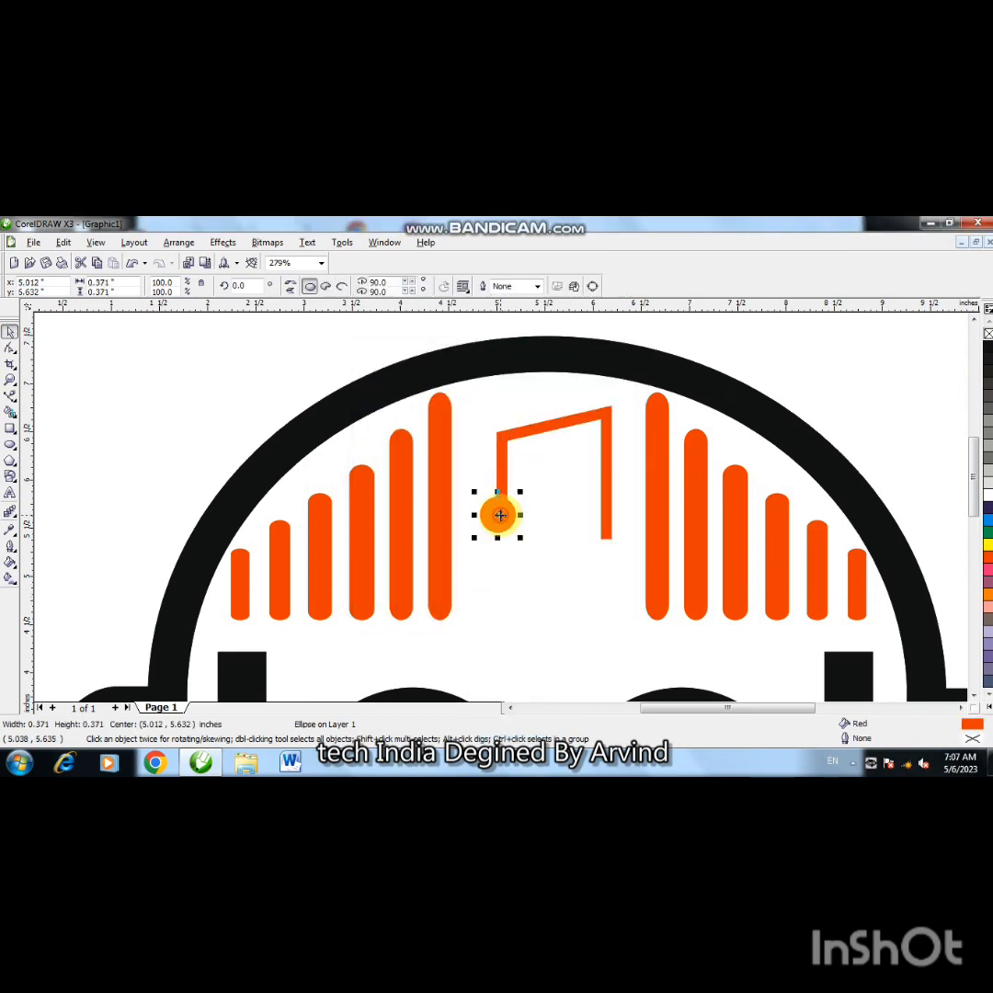
key("ctrl")
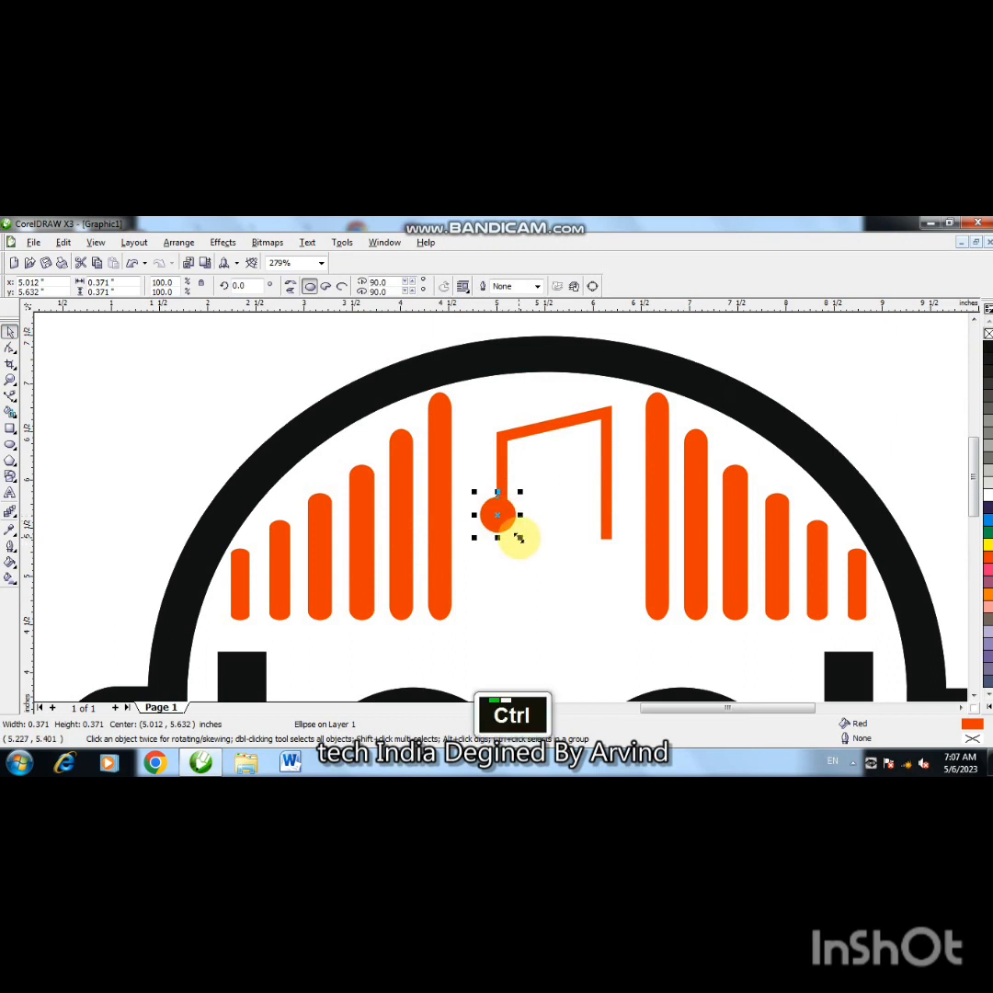
key("shift")
left_click_drag(519, 538, 522, 541)
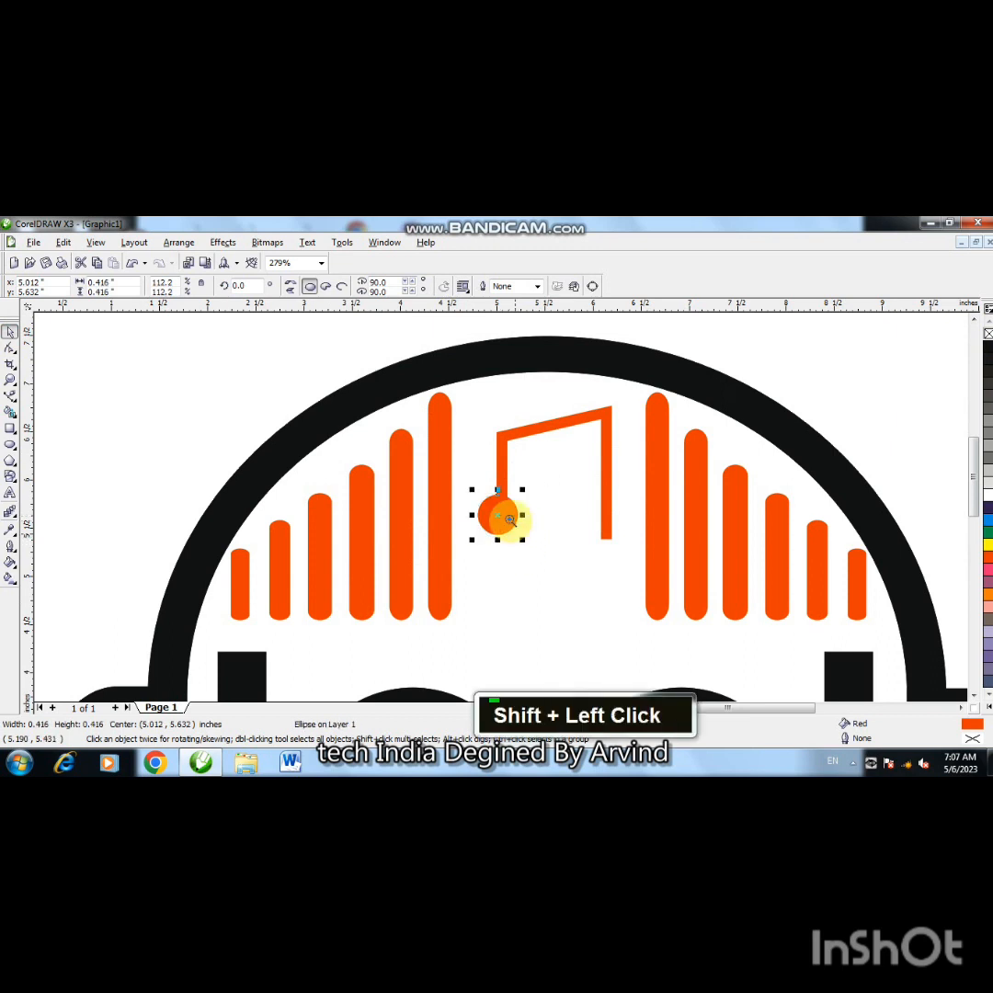
- Shift the red circle about 0.11 inches left and 0.13 inches up so its right edge lines up with the left stem's right edge
key("F2")
left_click(509, 517)
left_click_drag(502, 531, 480, 531)
left_click_drag(480, 531, 484, 520)
key("F2")
key("F2")
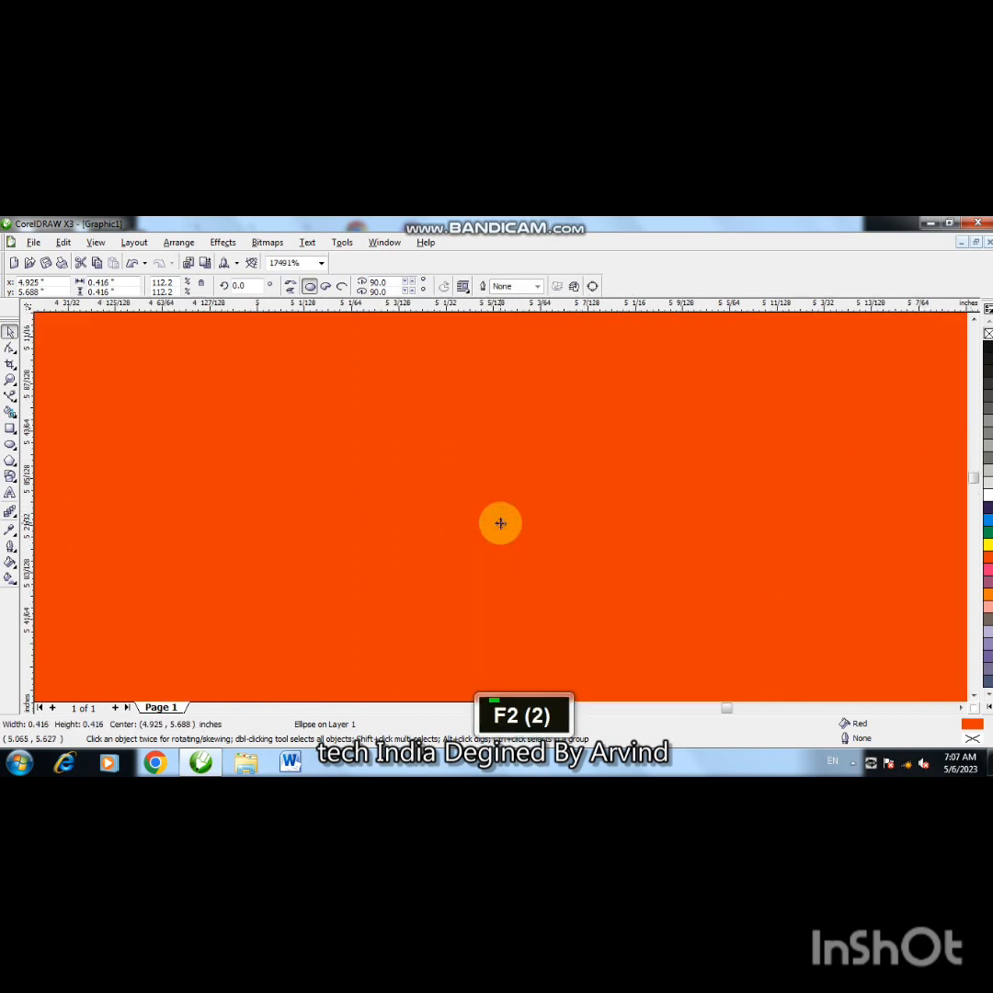
key("F4")
key("F2")
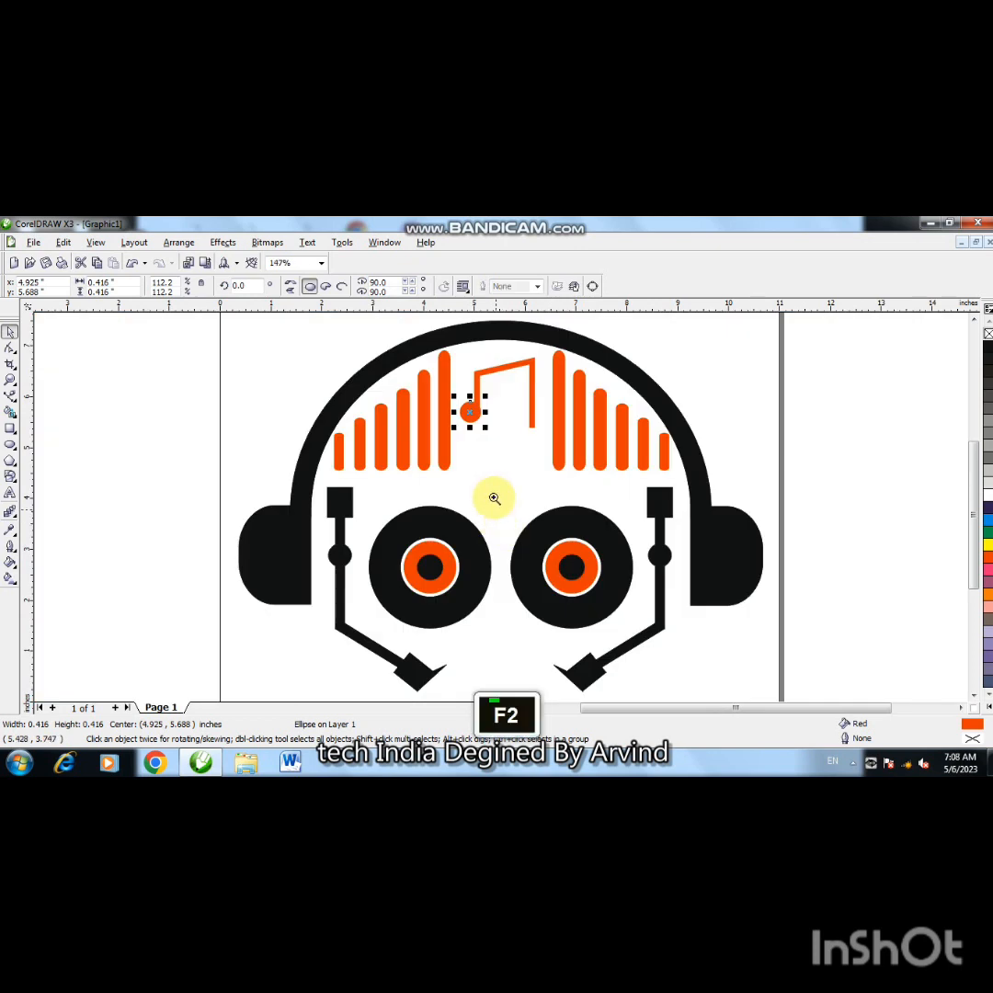
left_click(469, 410)
key("F2")
left_click(508, 502)
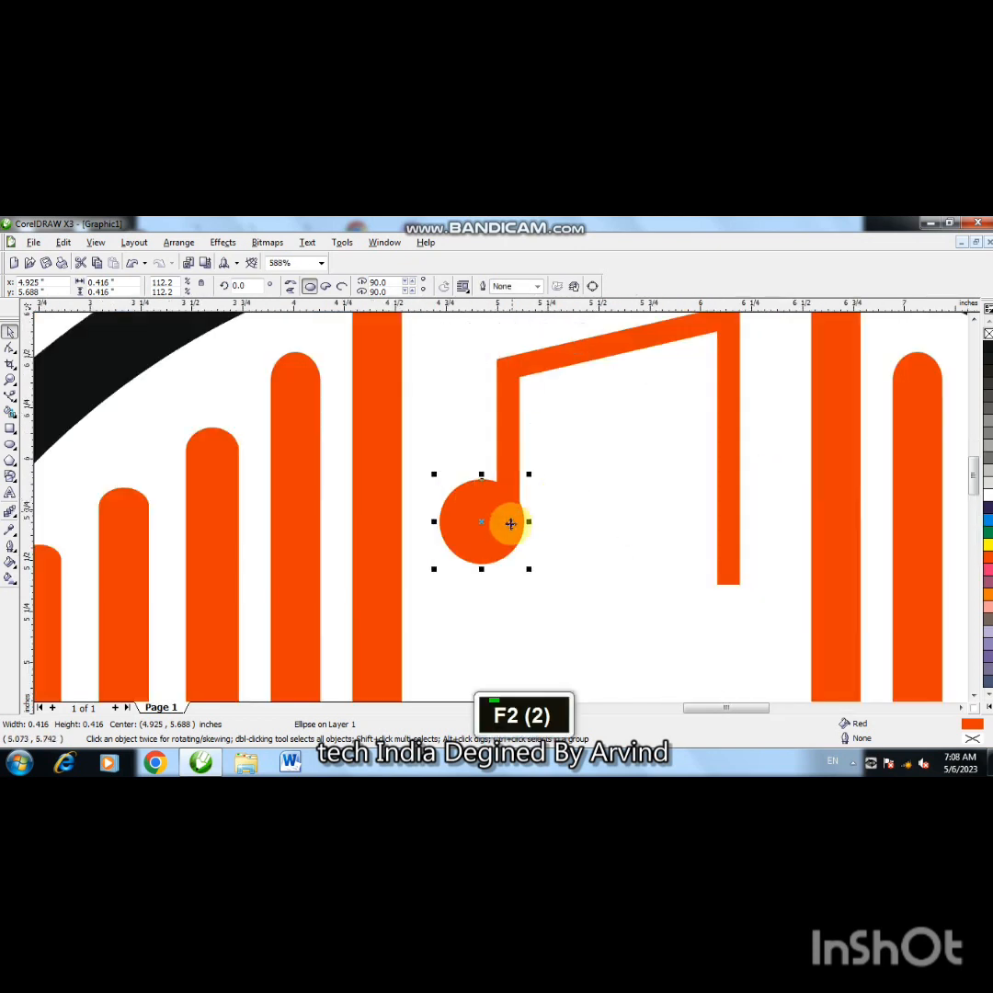
key("F2")
left_click(503, 520)
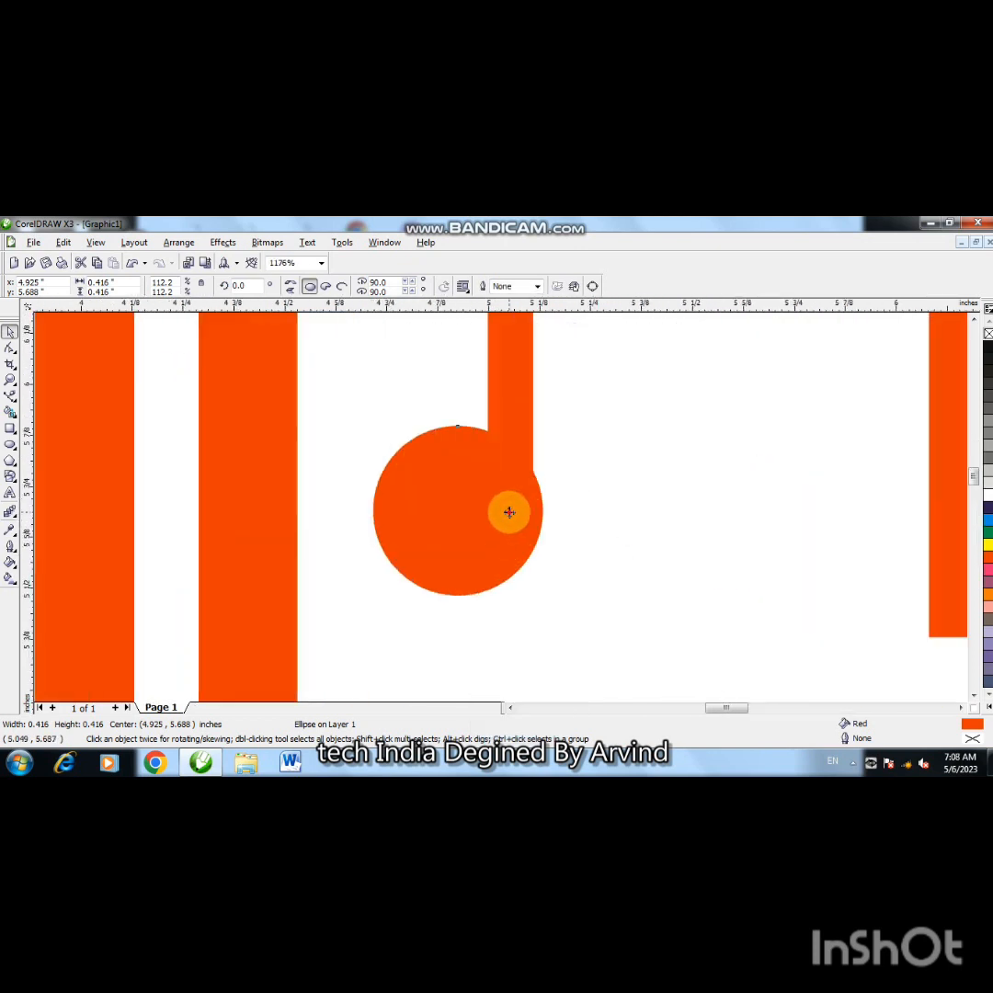
left_click_drag(510, 509, 500, 484)
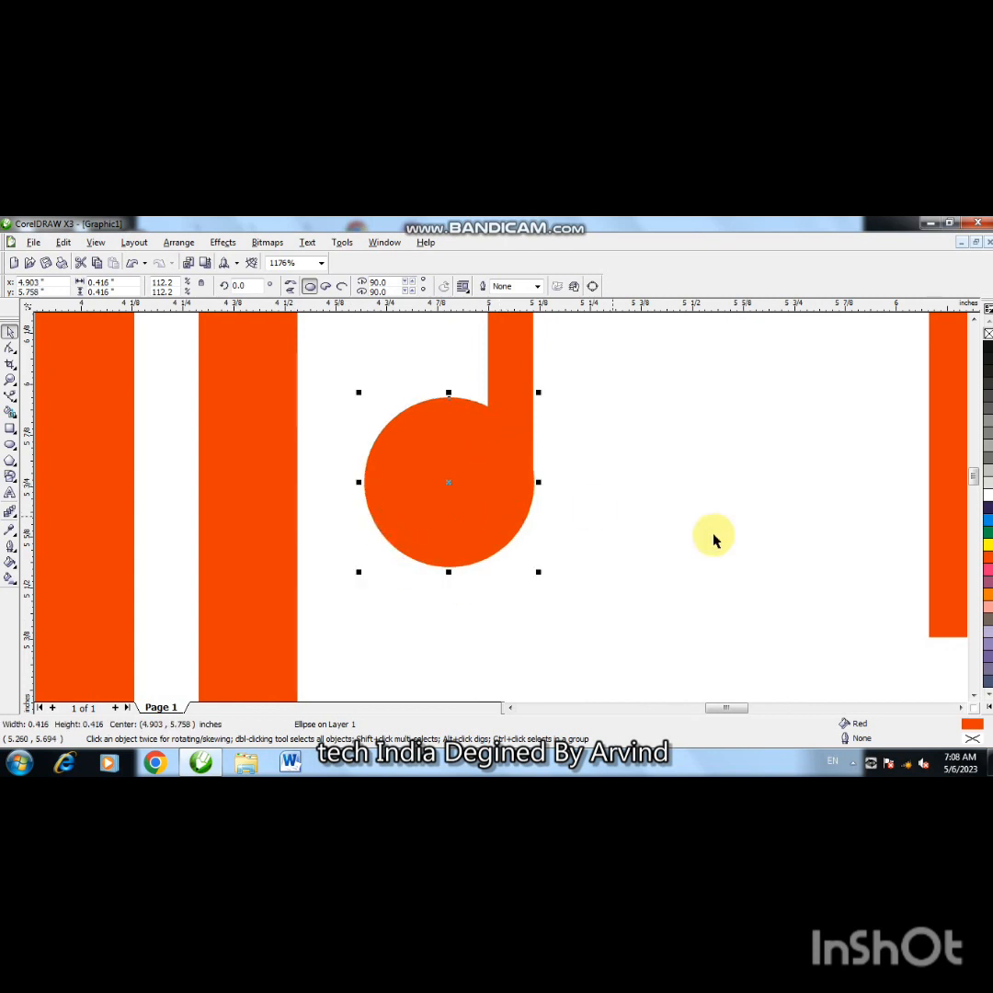
- Duplicate the red circle and place the copy at the right stem's lower end, its right edge aligned with the stem
key("plus")
left_click_drag(455, 492, 898, 595)
double_click(962, 707)
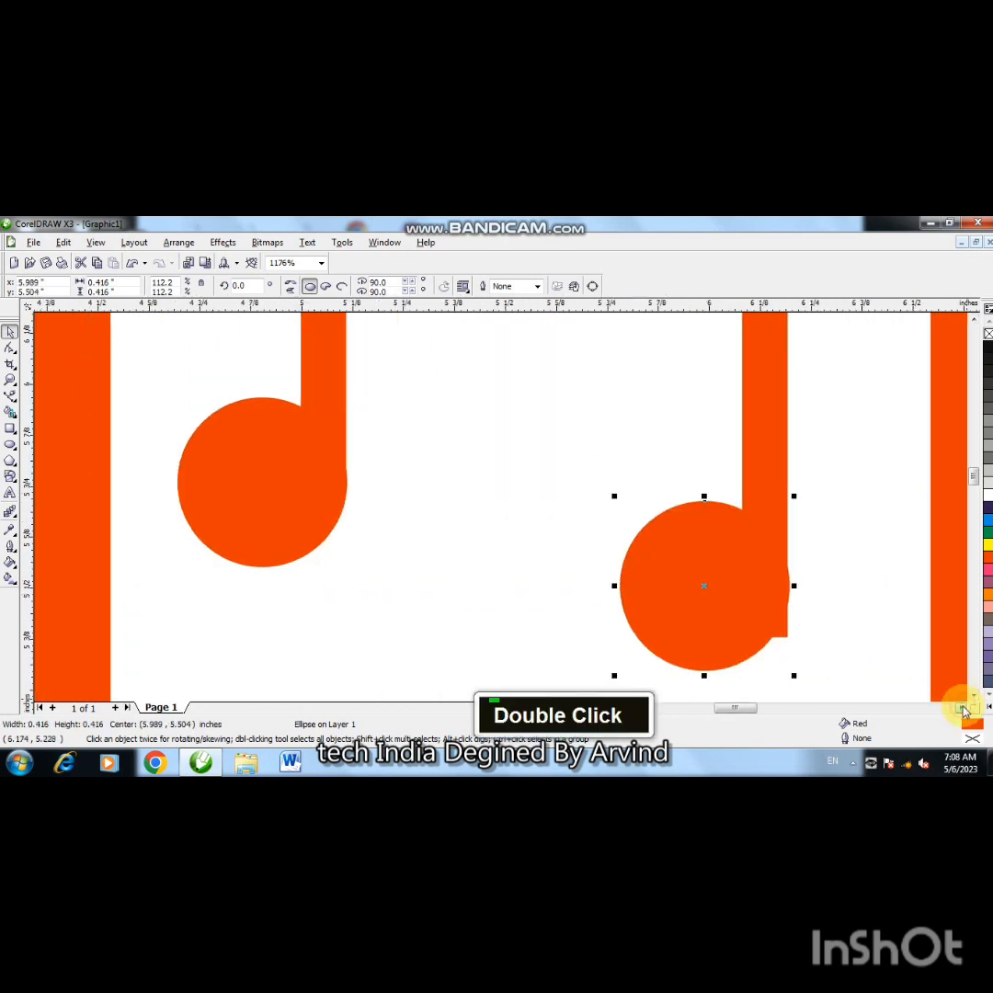
left_click_drag(709, 603, 705, 644)
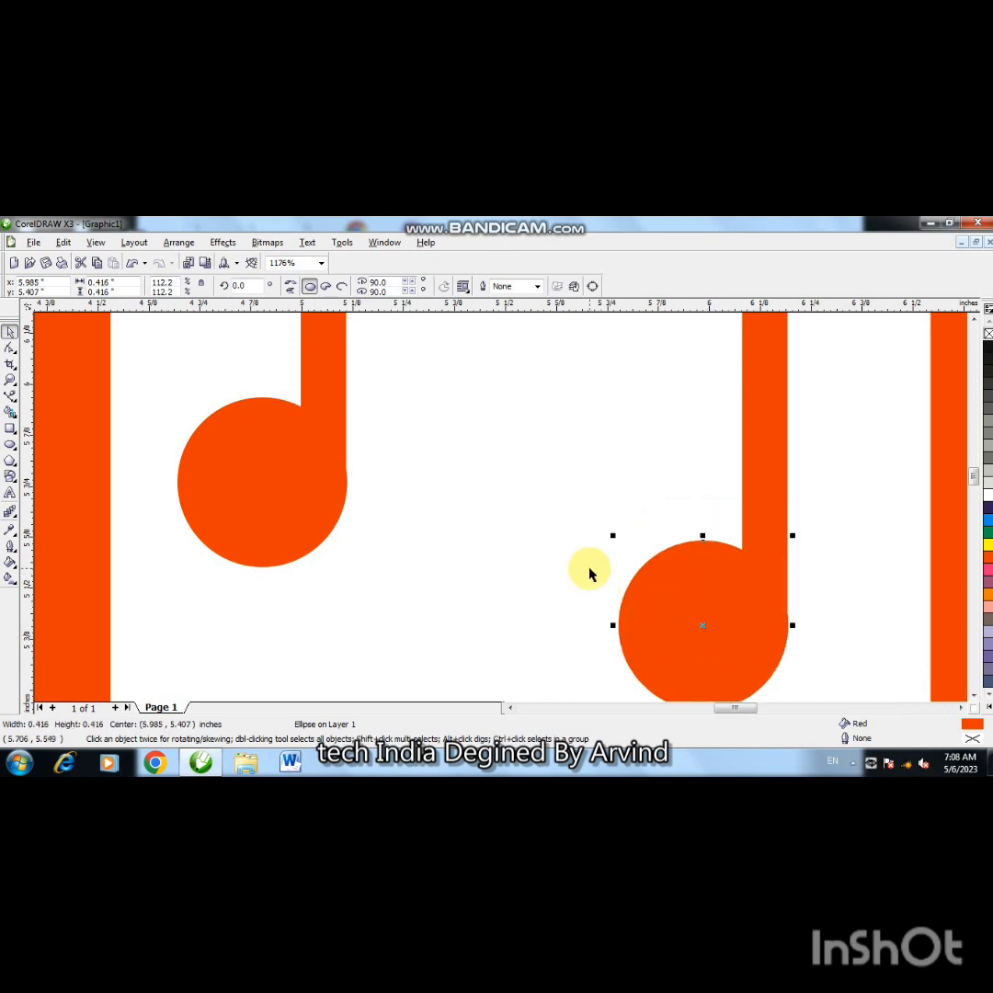
- Select the note's stems and both circles and shrink them together to about 0.635 by 0.75 inches
key("F4")
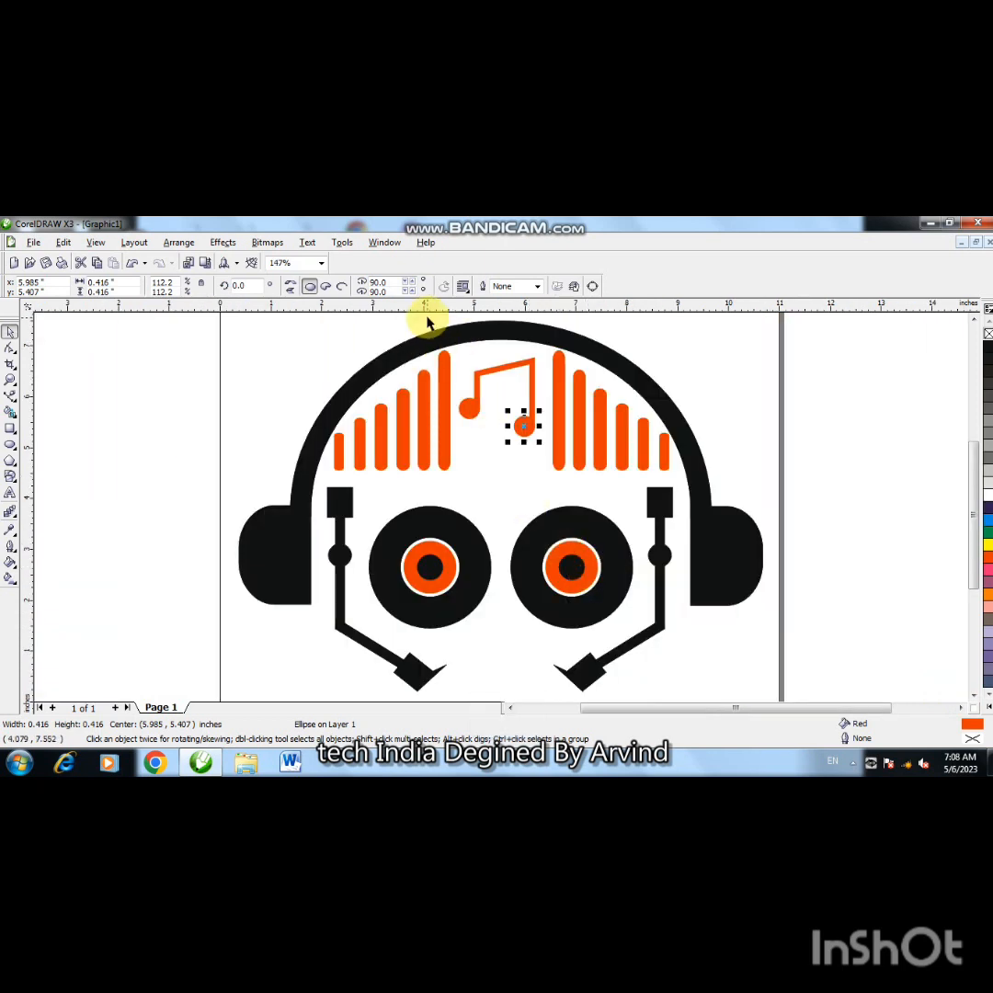
left_click_drag(428, 315, 517, 422)
key("Home")
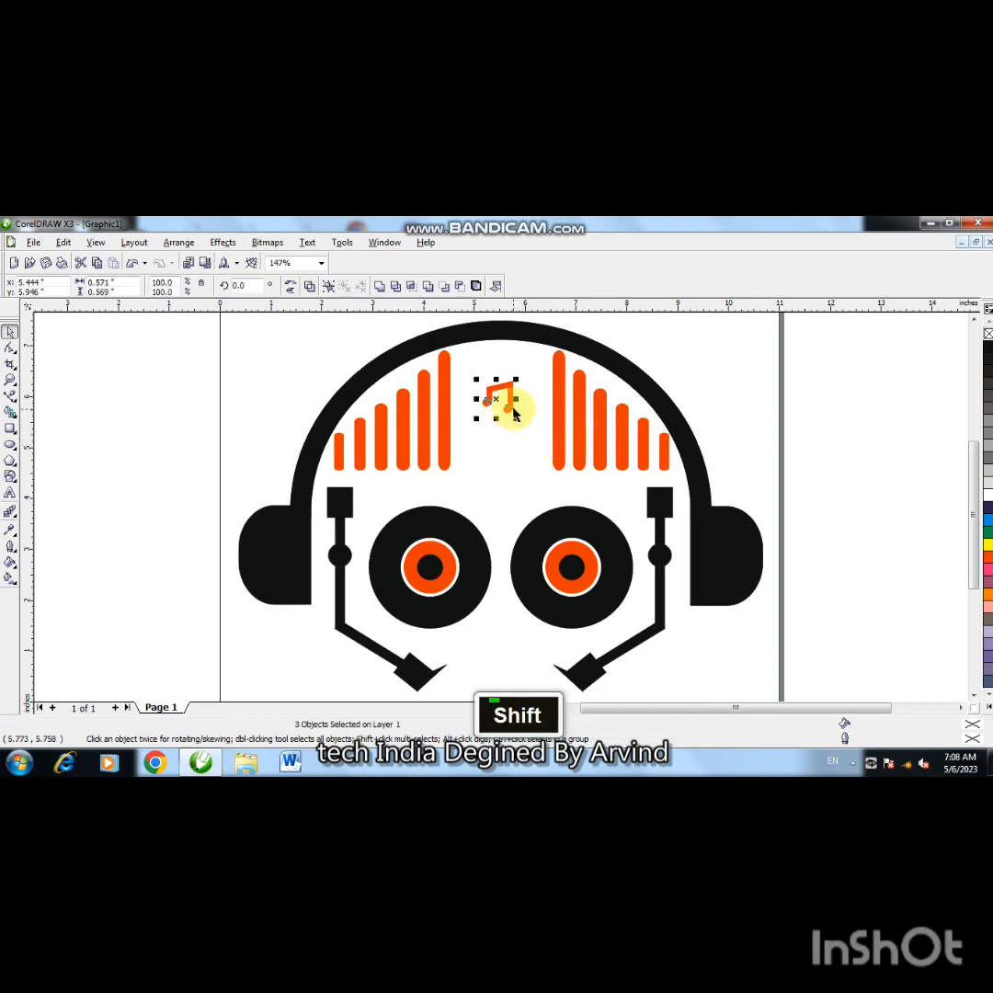
key("ctrl+z")
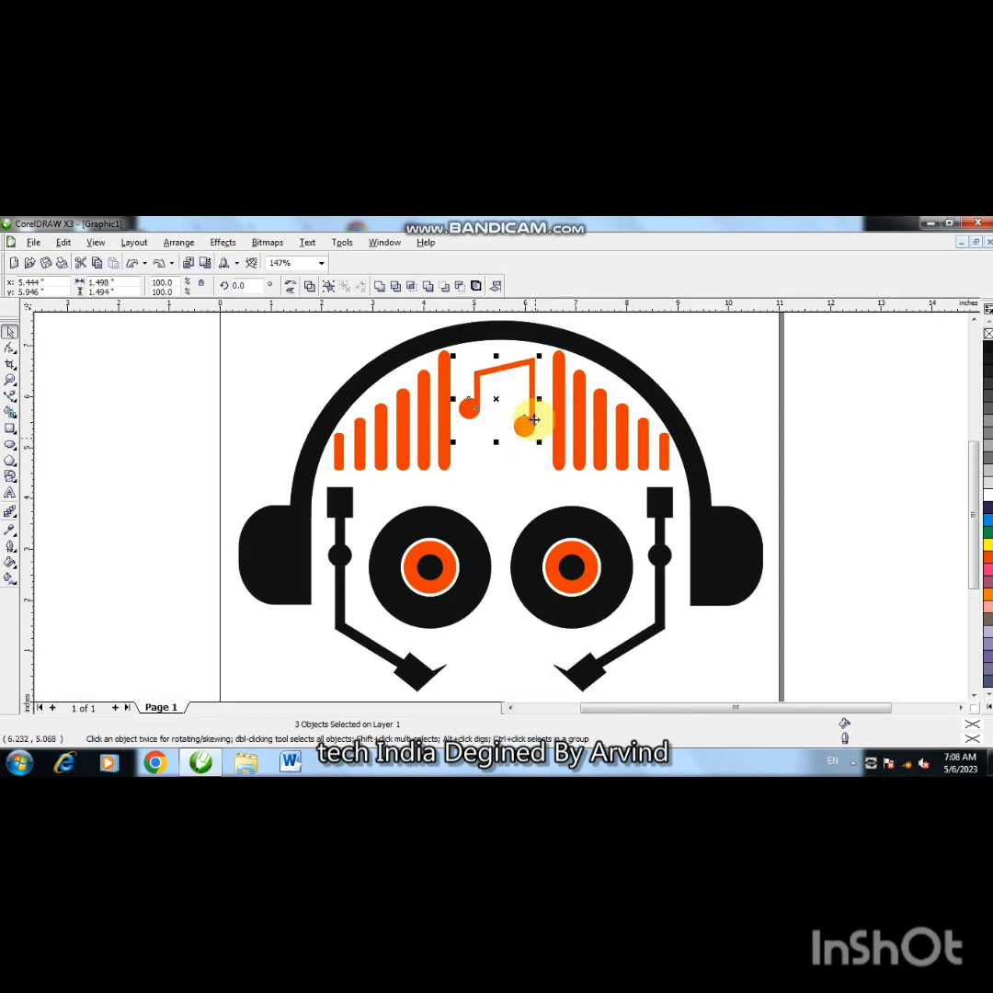
left_click_drag(539, 400, 512, 422)
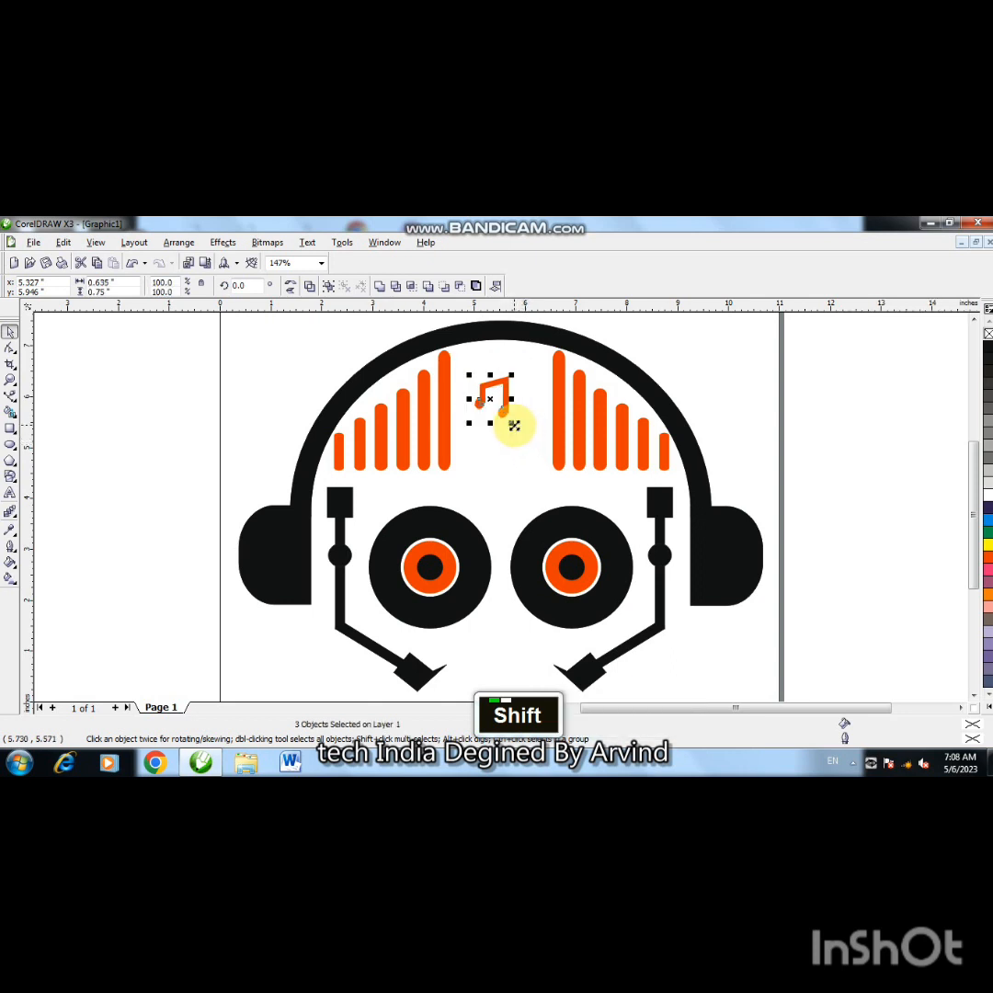
left_click(306, 350)
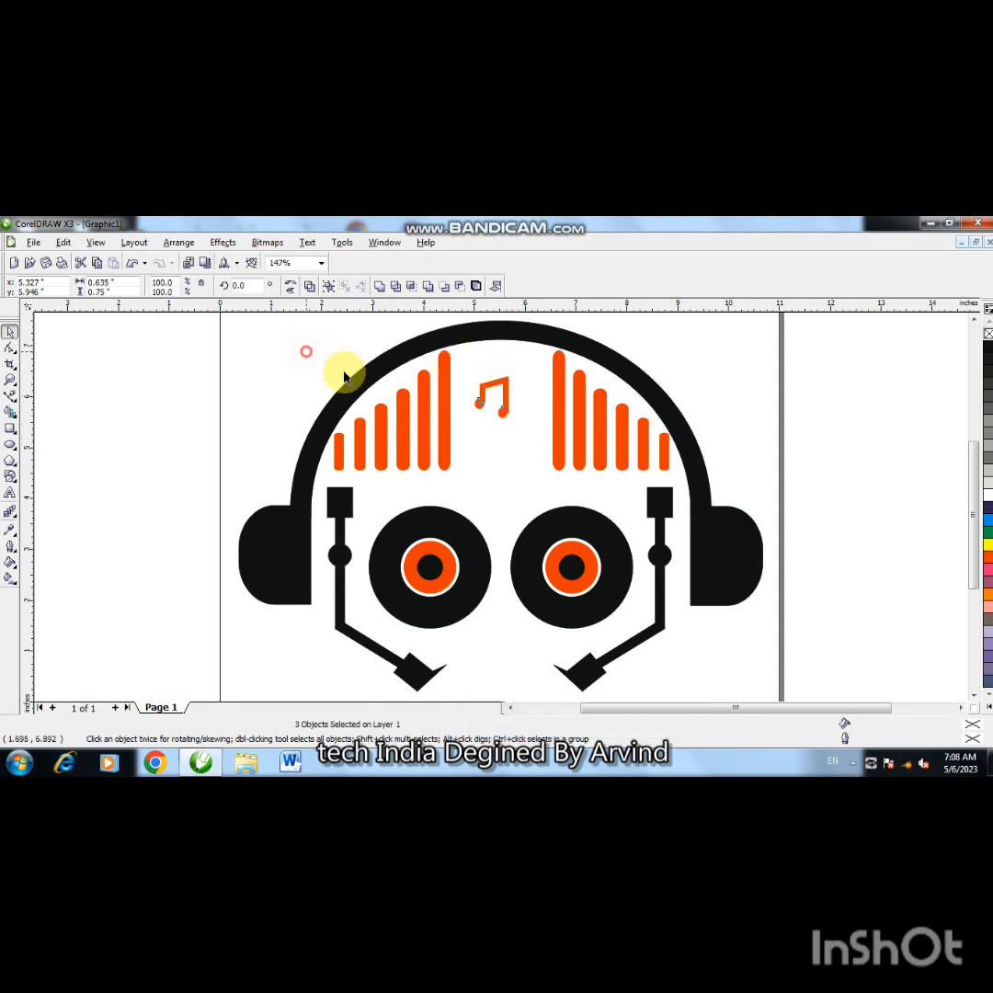
- Reduce the shrunken note curve's outline width to 4.0 pt
left_click(505, 395)
key("F12")
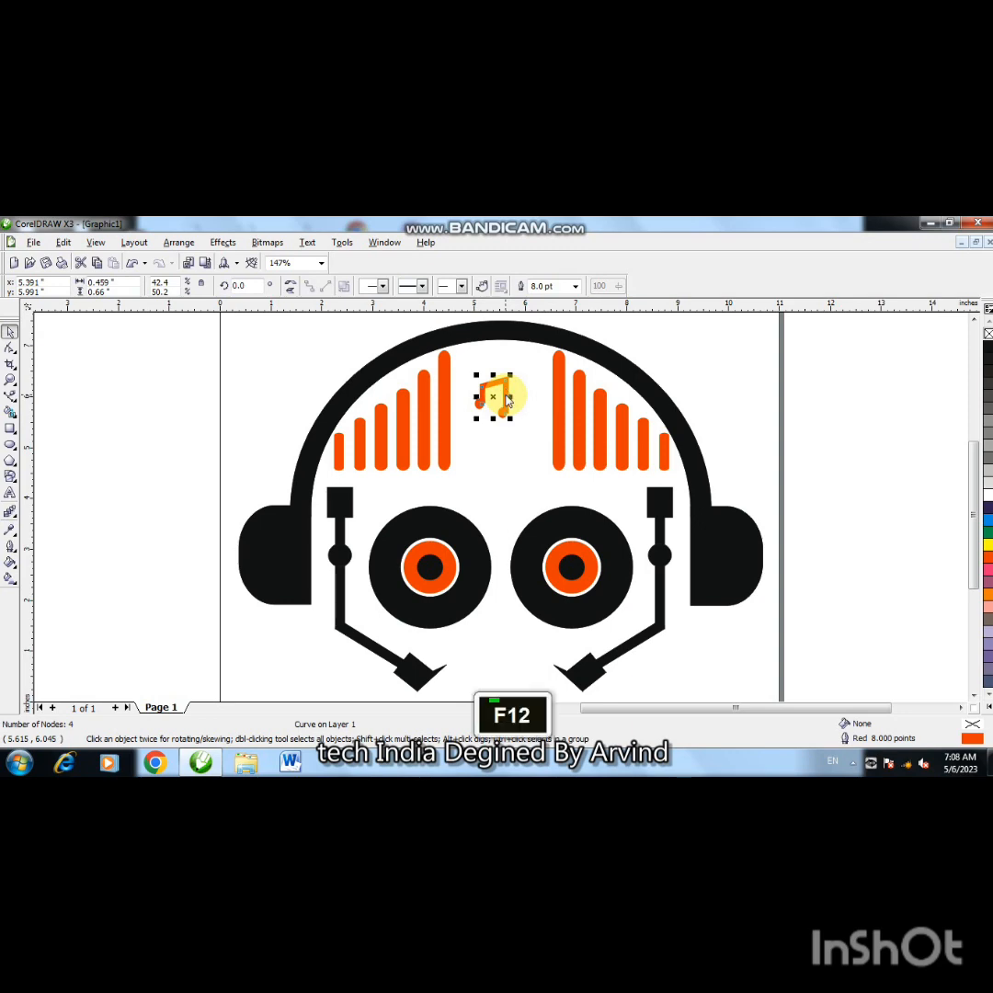
left_click(416, 412)
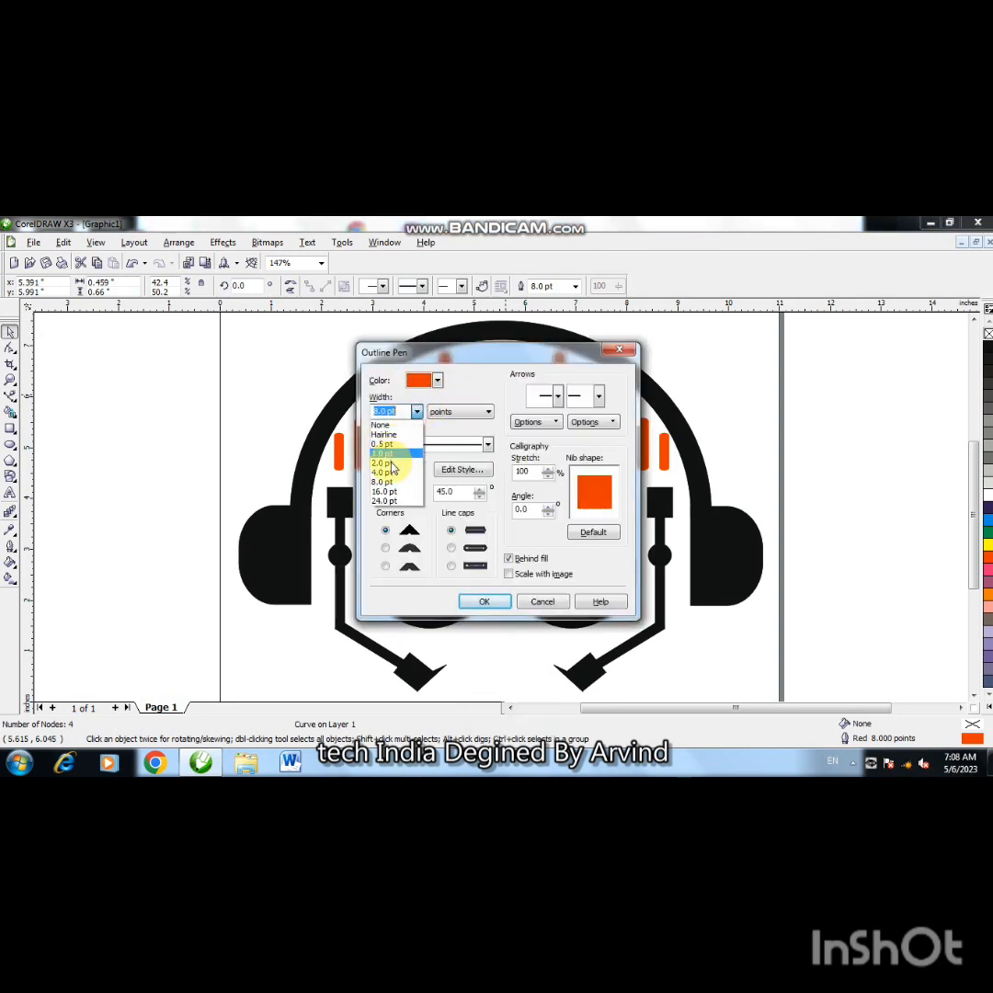
left_click(384, 472)
left_click(478, 602)
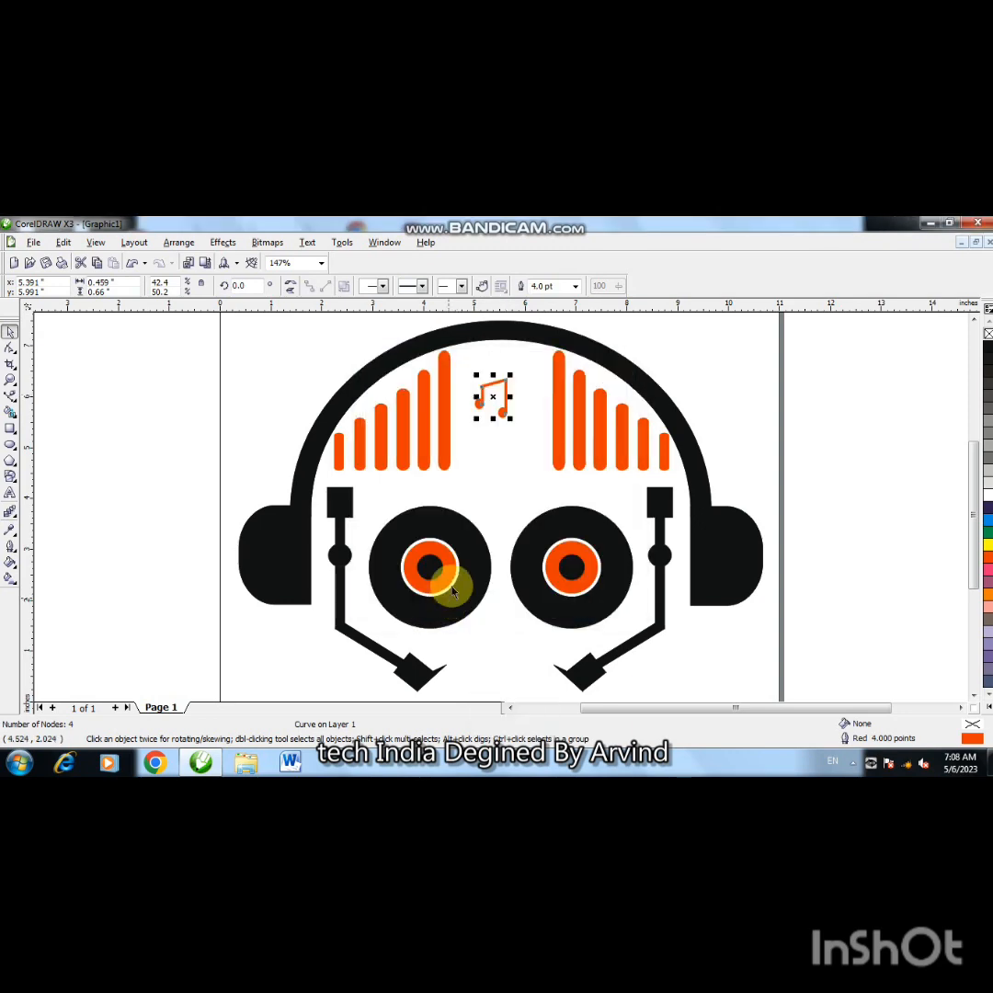
left_click(695, 367)
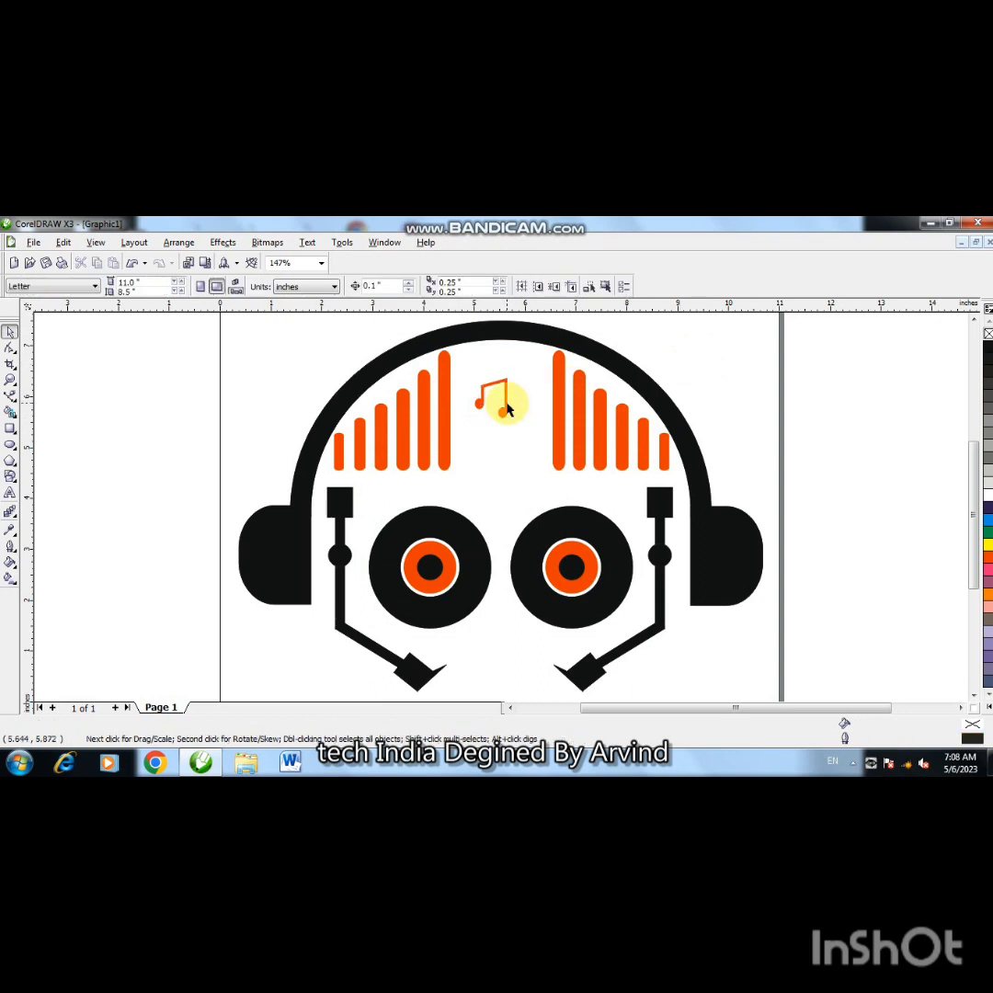
- Select the note's curve and both circles and nudge them 0.3 inches left and 1.1 inches down
left_click(506, 404)
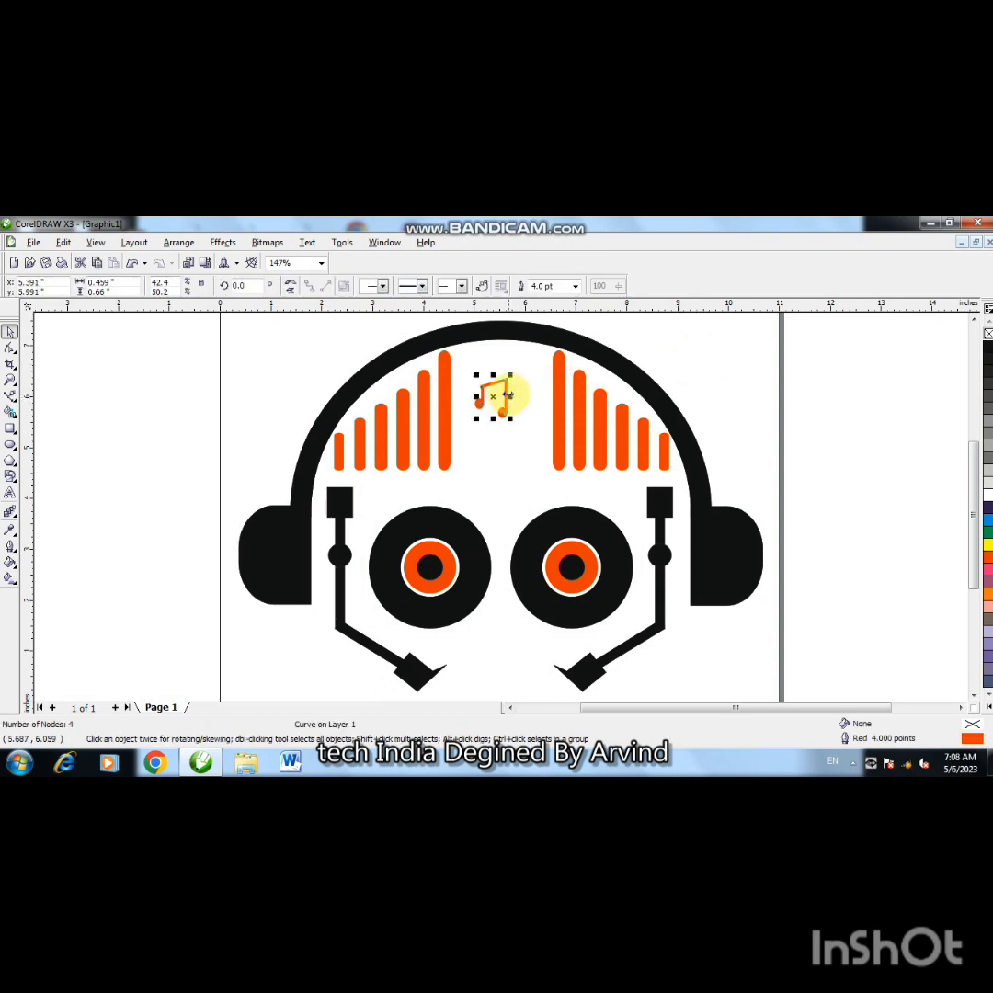
left_click_drag(506, 395, 522, 406)
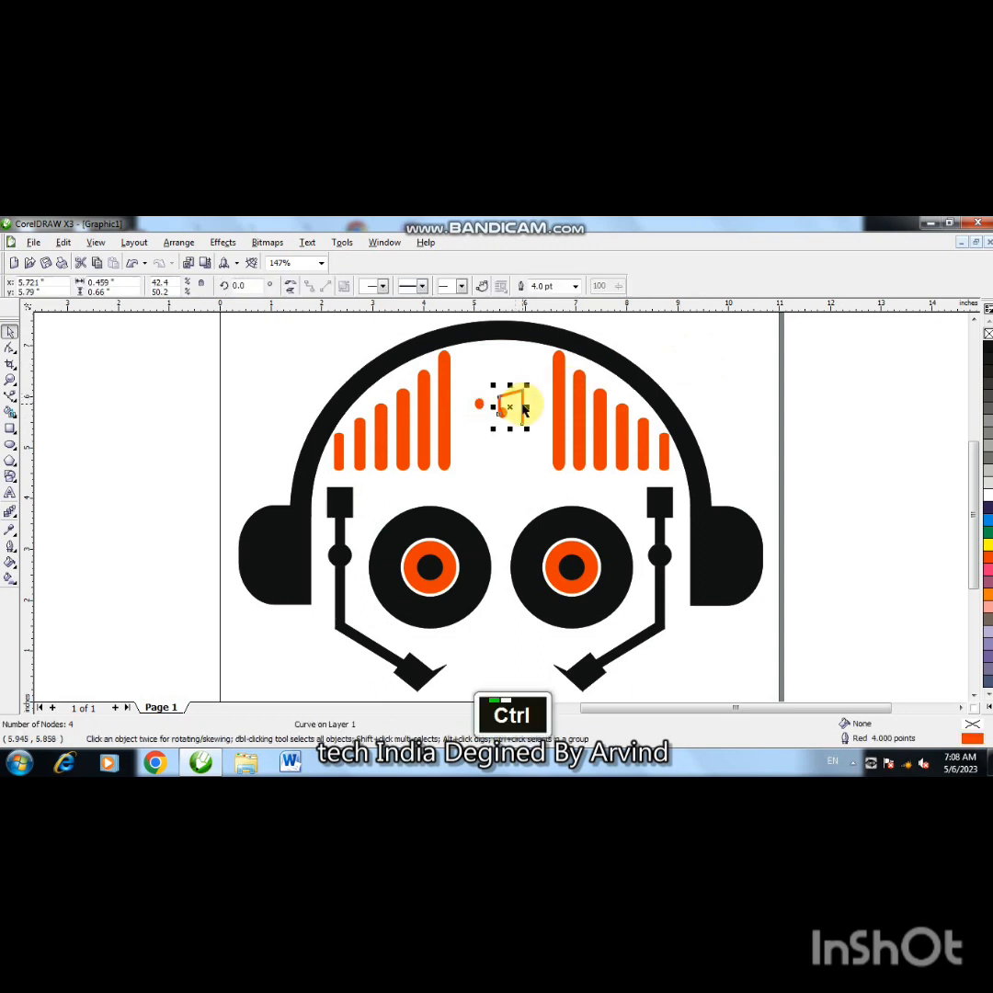
key("ctrl+z")
left_click(495, 416, "shift")
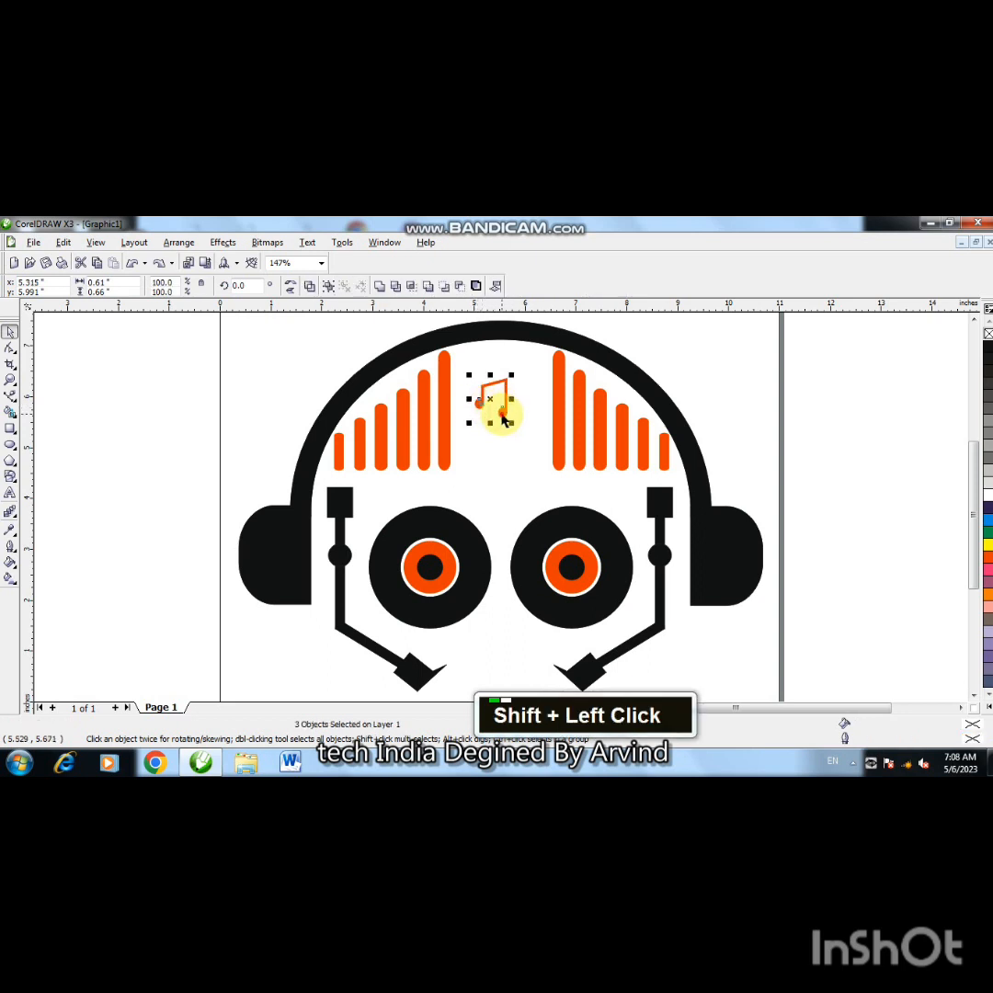
key("Left")
key("Left")
key("Left")
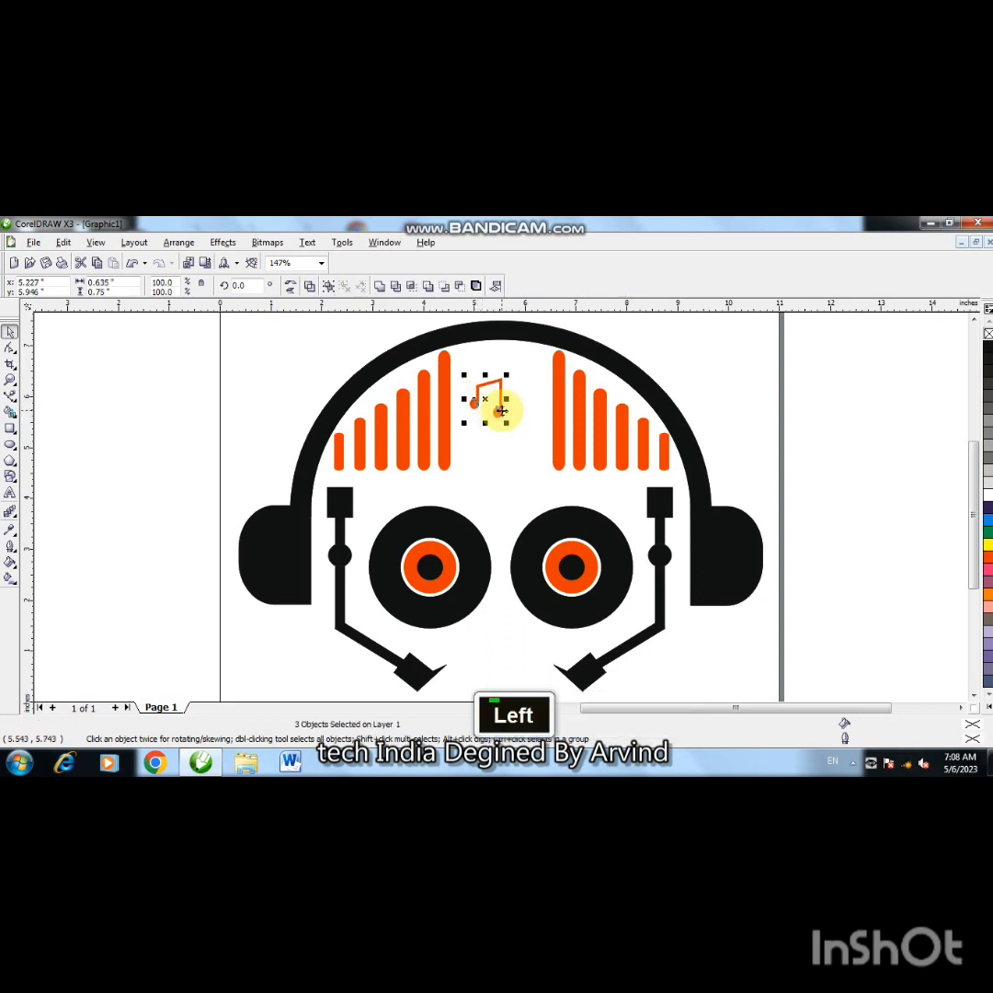
key("Down")
key("Down")
key("Down")
key("Down")
key("Down")
key("Down")
key("Down")
key("Down")
key("Down")
key("Down")
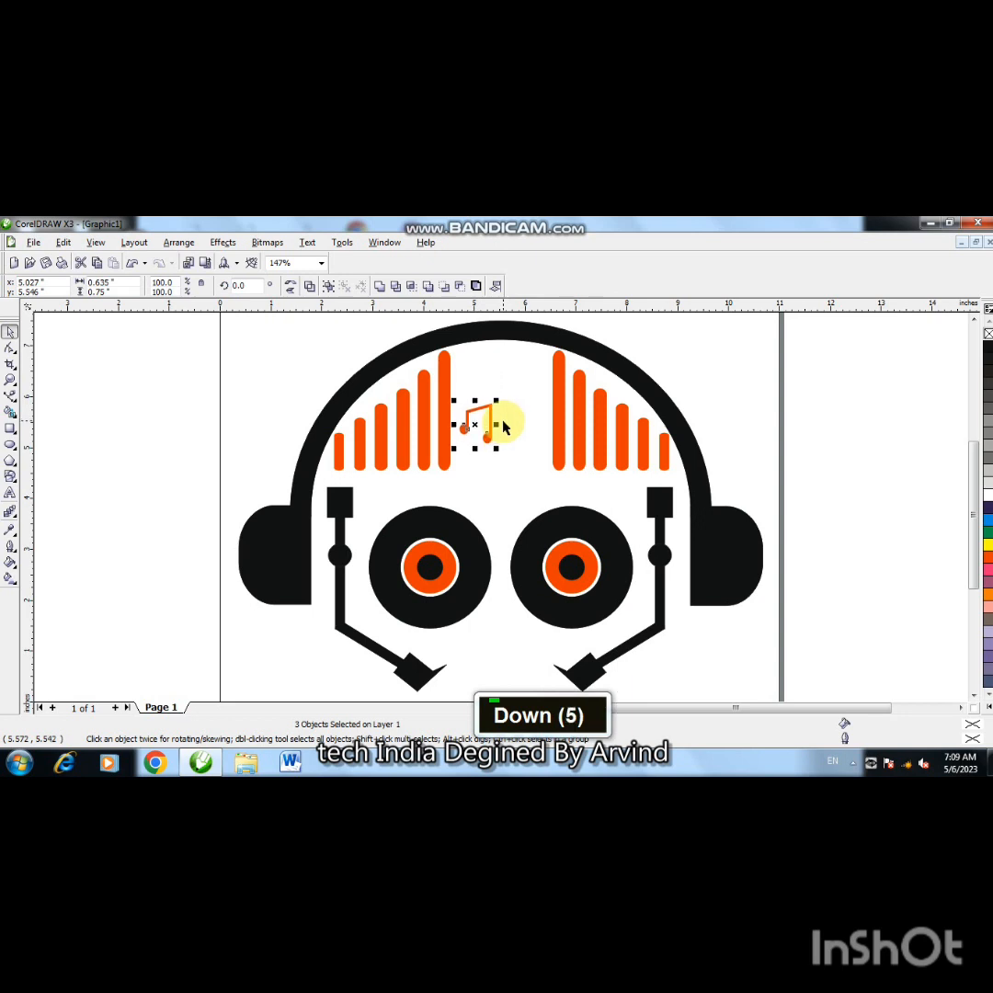
key("Down")
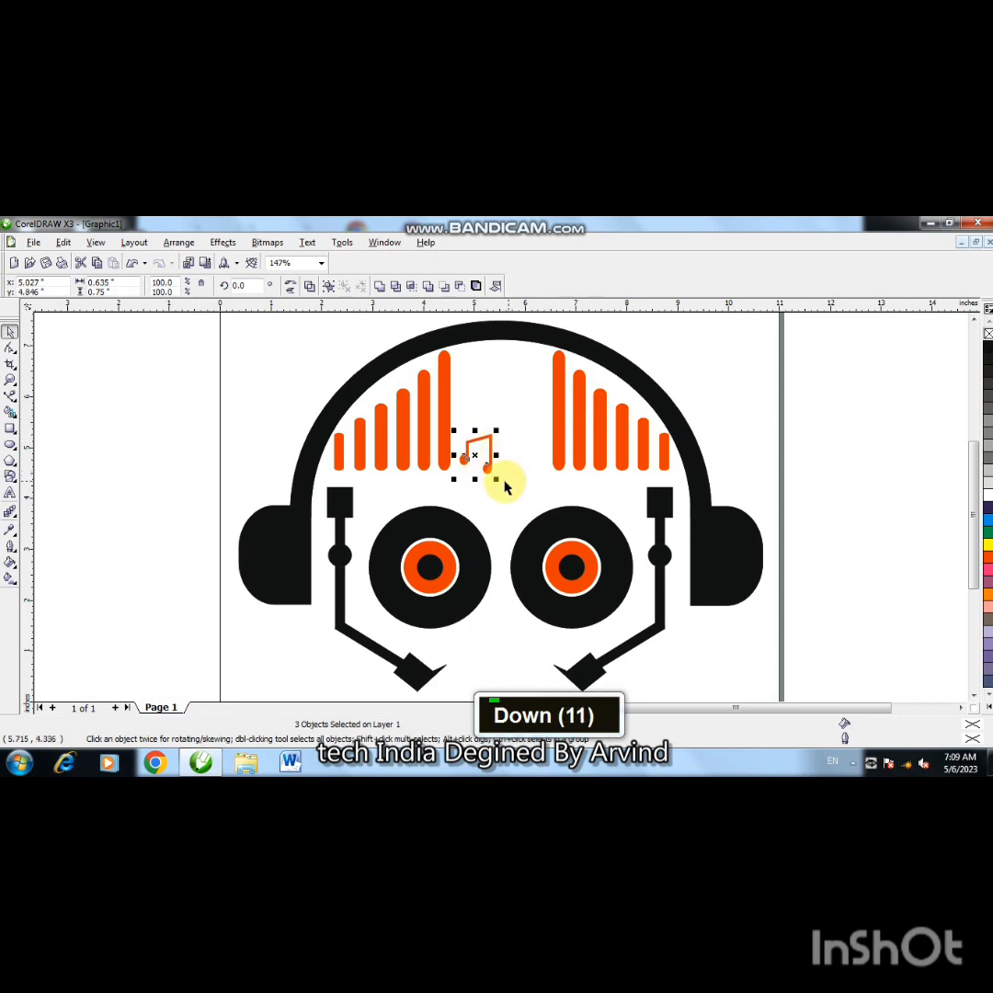
- Place the note beside the top of the tallest left bar and a mirrored copy beside the lower part of the tallest right bar
left_click_drag(477, 453, 518, 445)
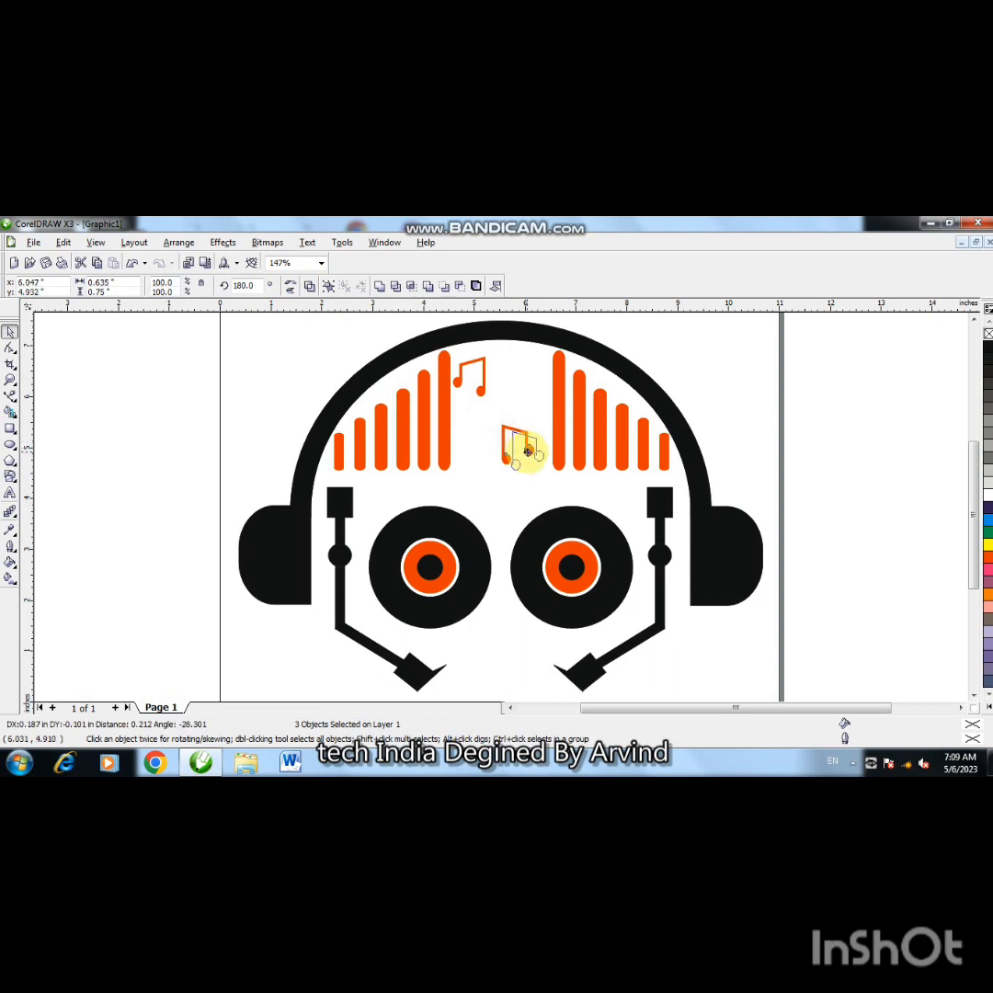
left_click_drag(527, 450, 526, 452)
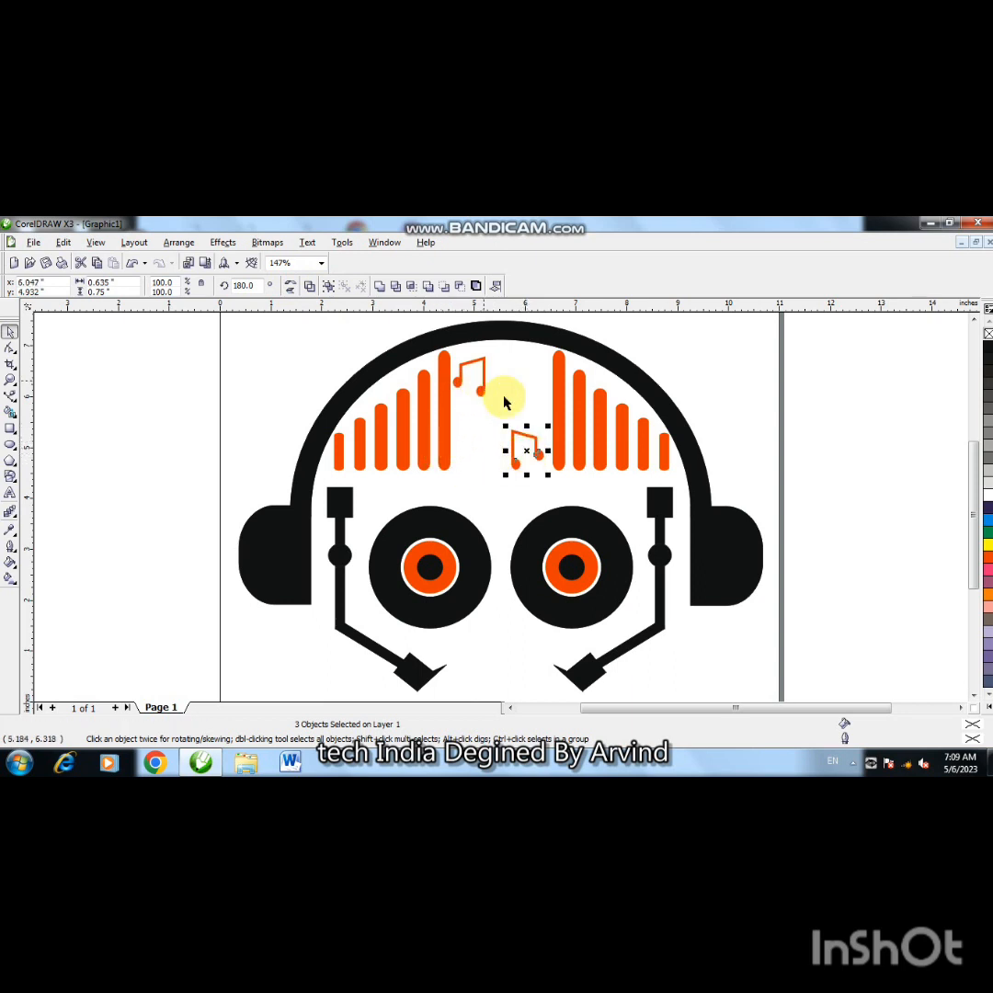
left_click(869, 441)
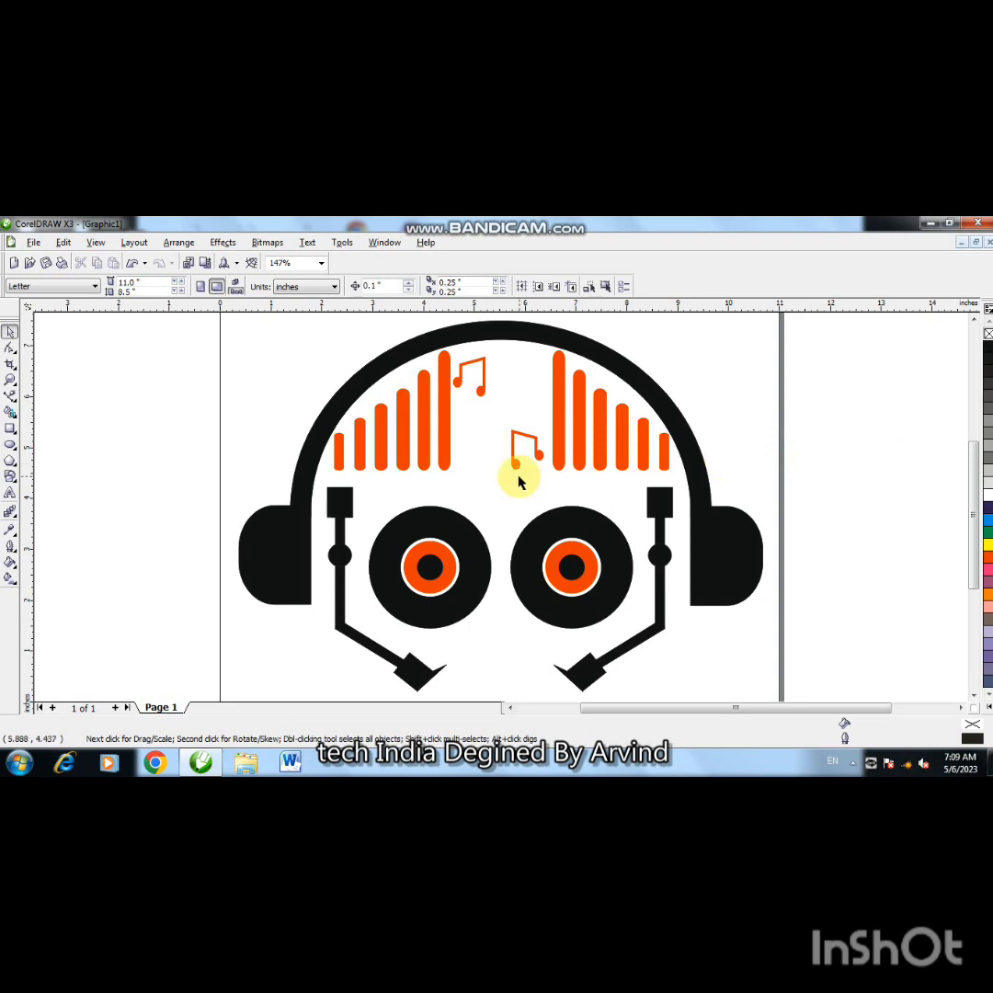
- Select the whole headphone graphic and scale it down to about 8.39 by 5.93 inches
key("F4")
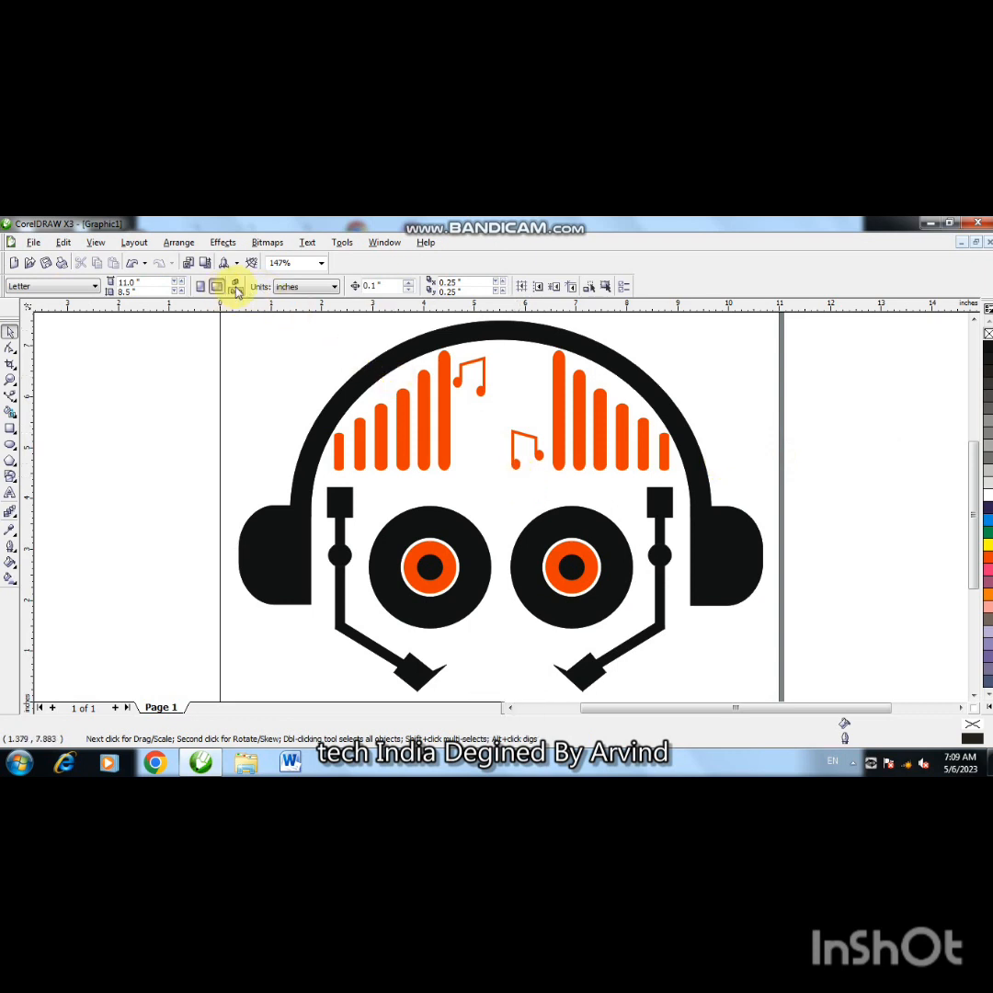
left_click(323, 264)
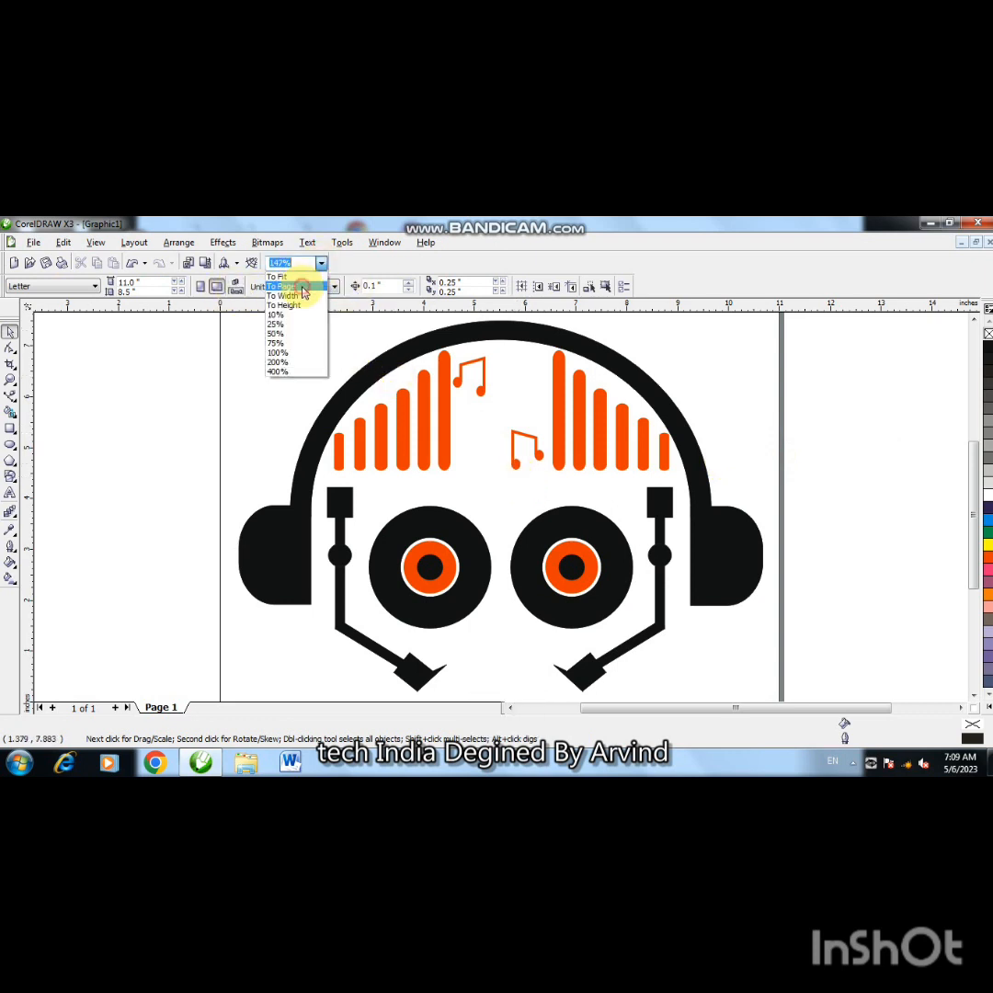
left_click(302, 290)
left_click_drag(281, 381, 741, 703)
left_click_drag(686, 603, 649, 578)
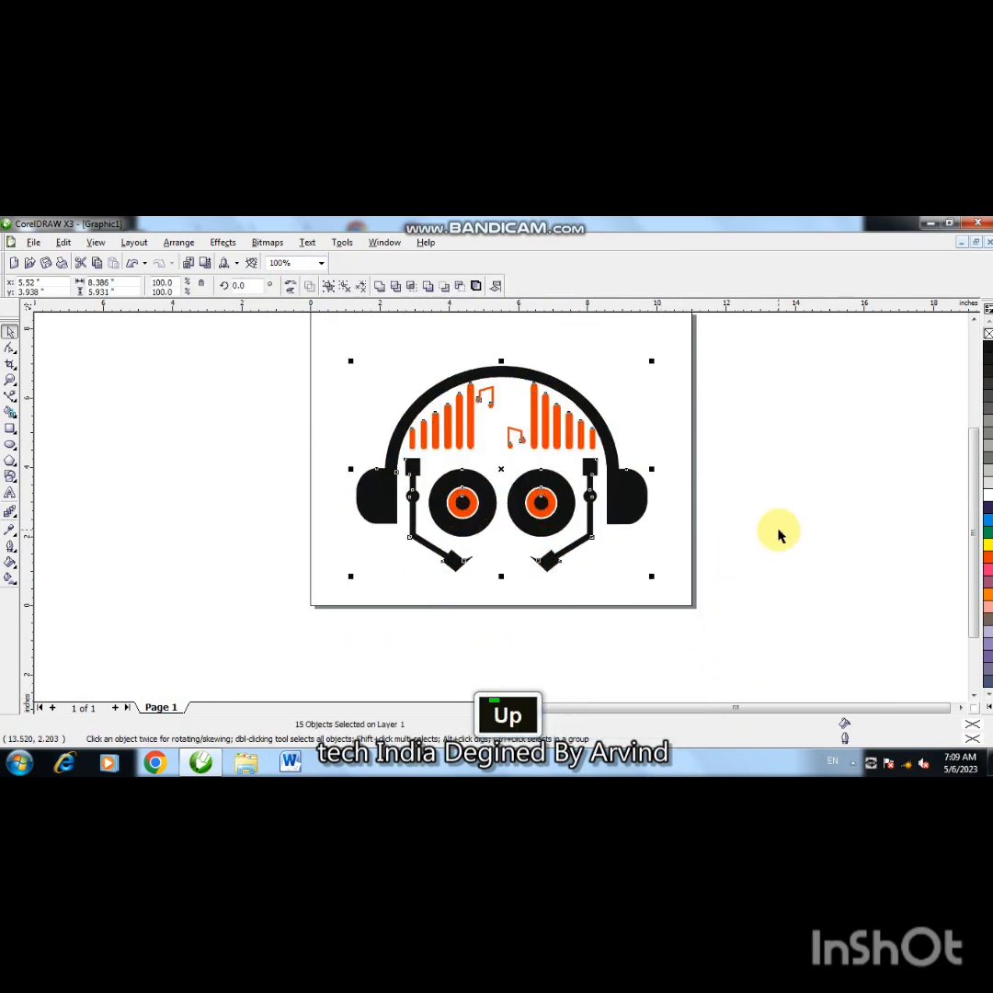
- Raise the whole graphic a net 0.4 inches to centre it vertically on the page and show it in a full-screen preview
key("Up")
key("Up")
key("Up")
key("Up")
key("Up")
key("Up")
key("Up")
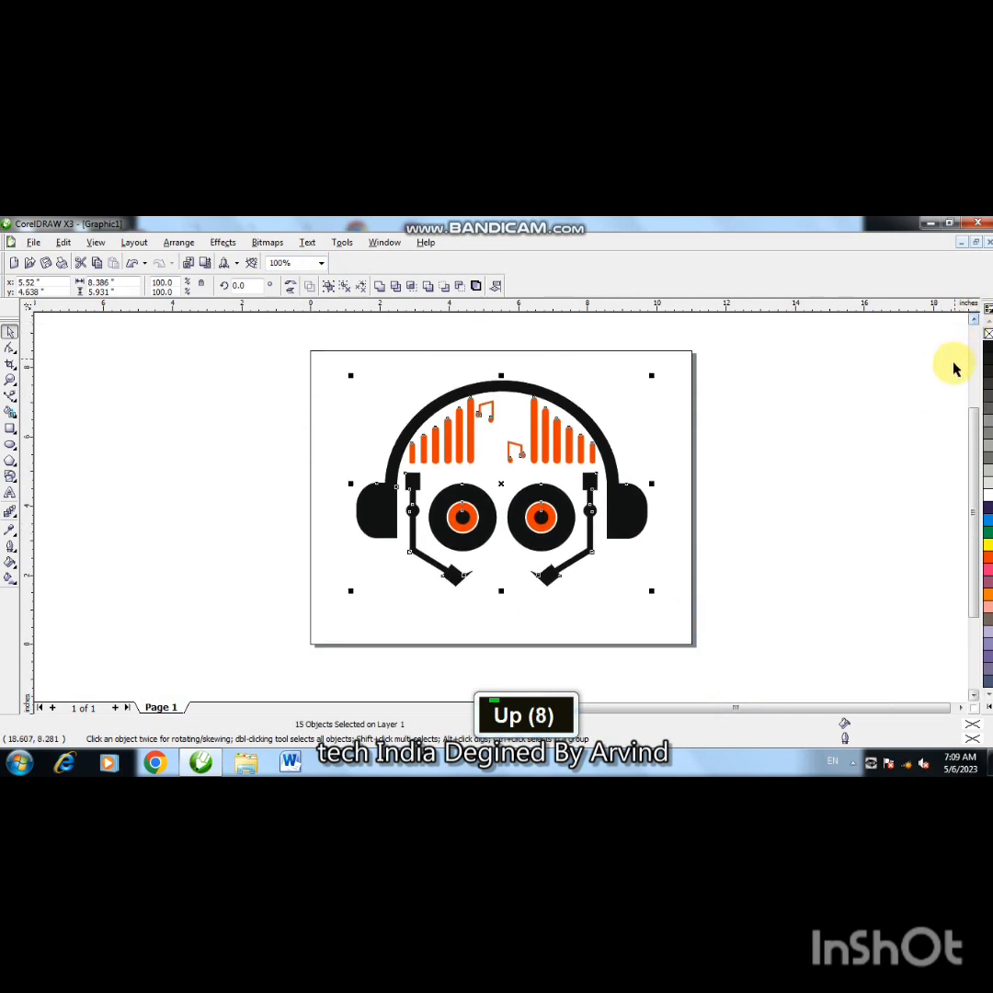
key("Down")
key("Down")
key("Down")
key("Down")
left_click(671, 520)
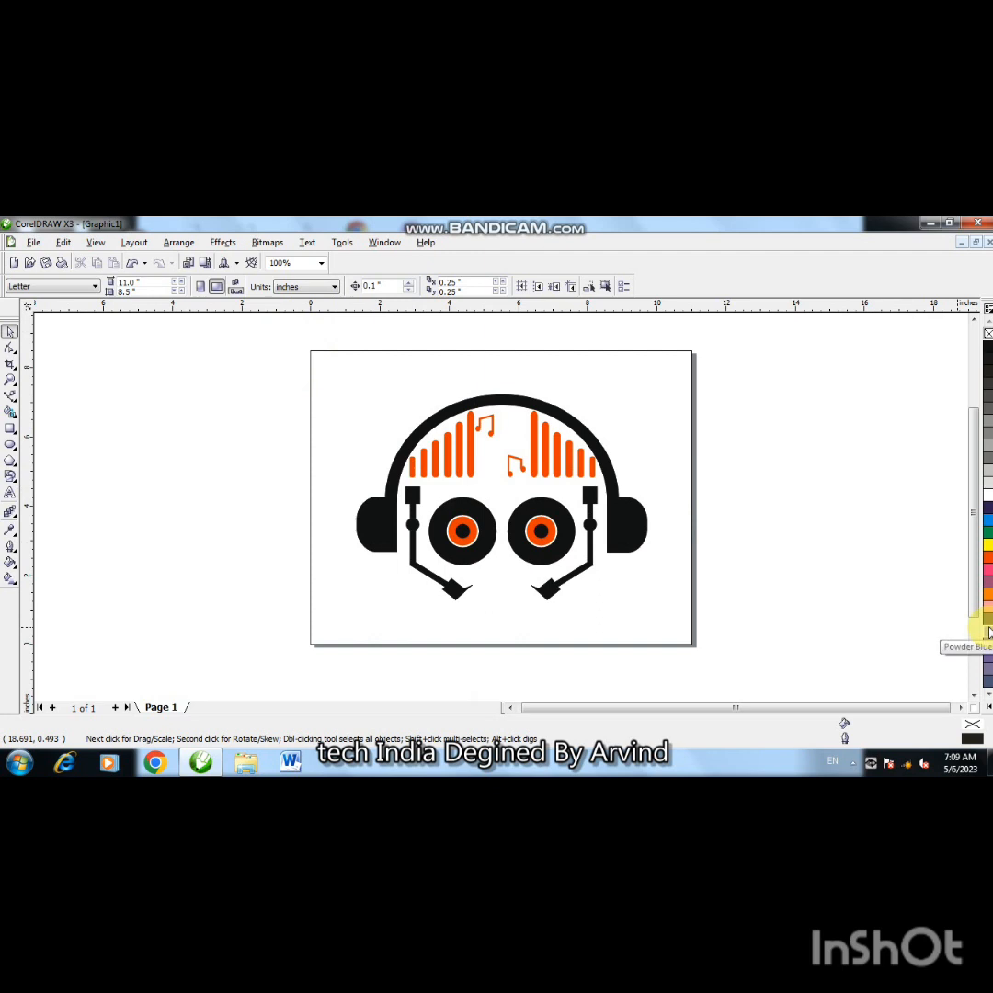
key("F9")
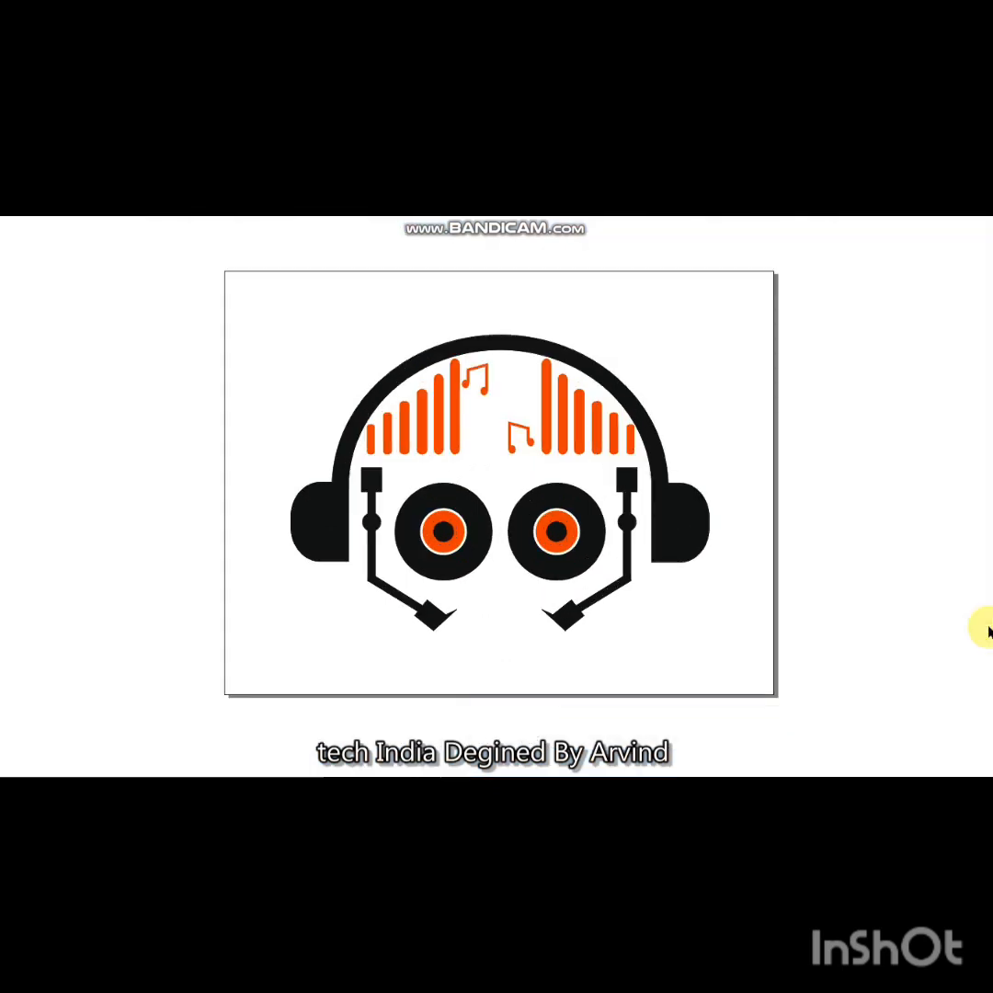